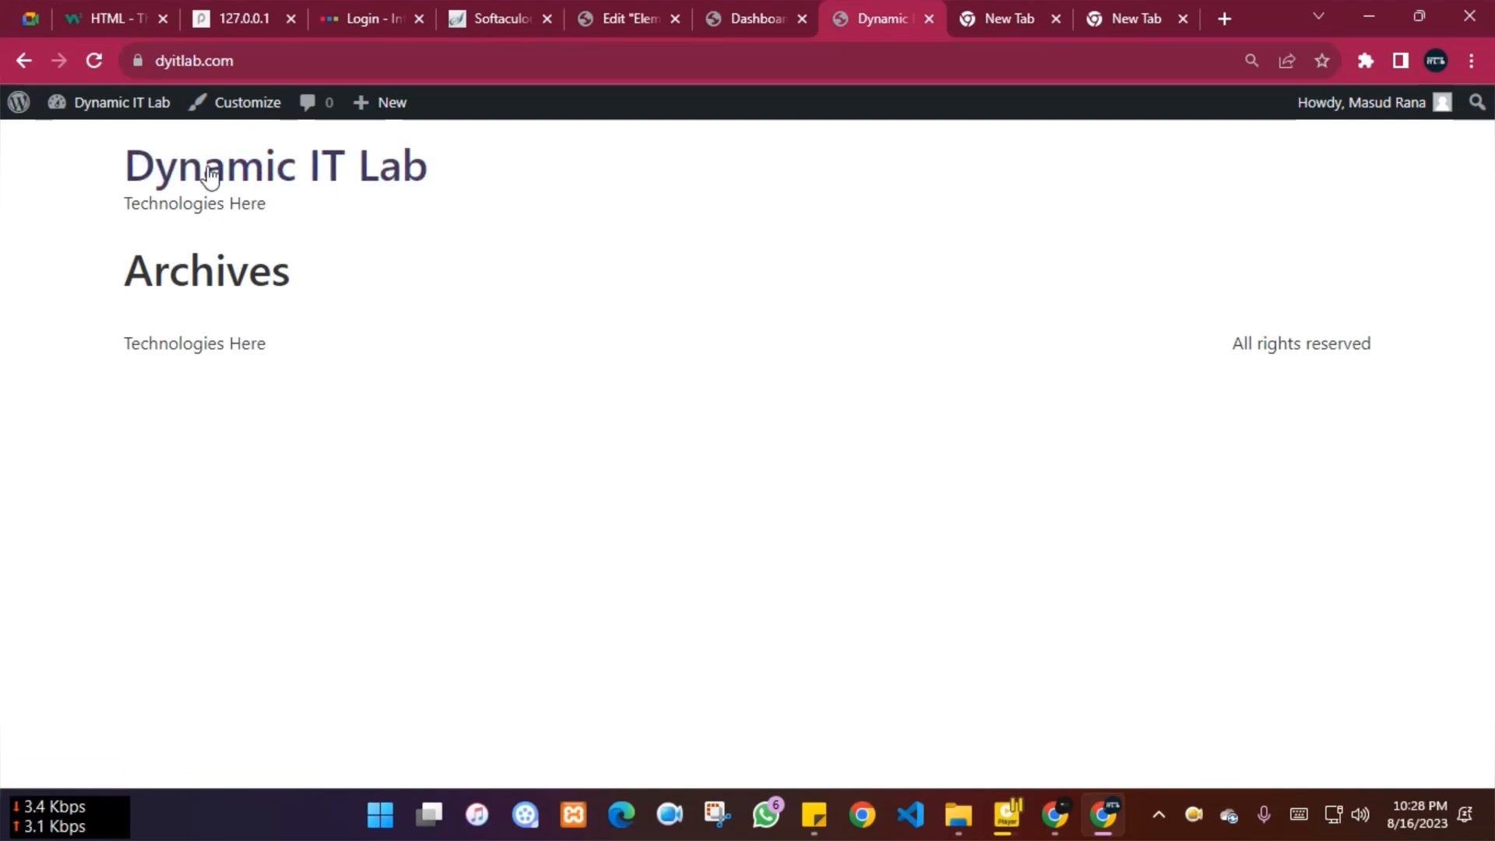
Open Appearance > Themes, showing Hello Elementor active and Twenty Twenty-Three installed
left_click(717, 1)
mouse_move(93, 539)
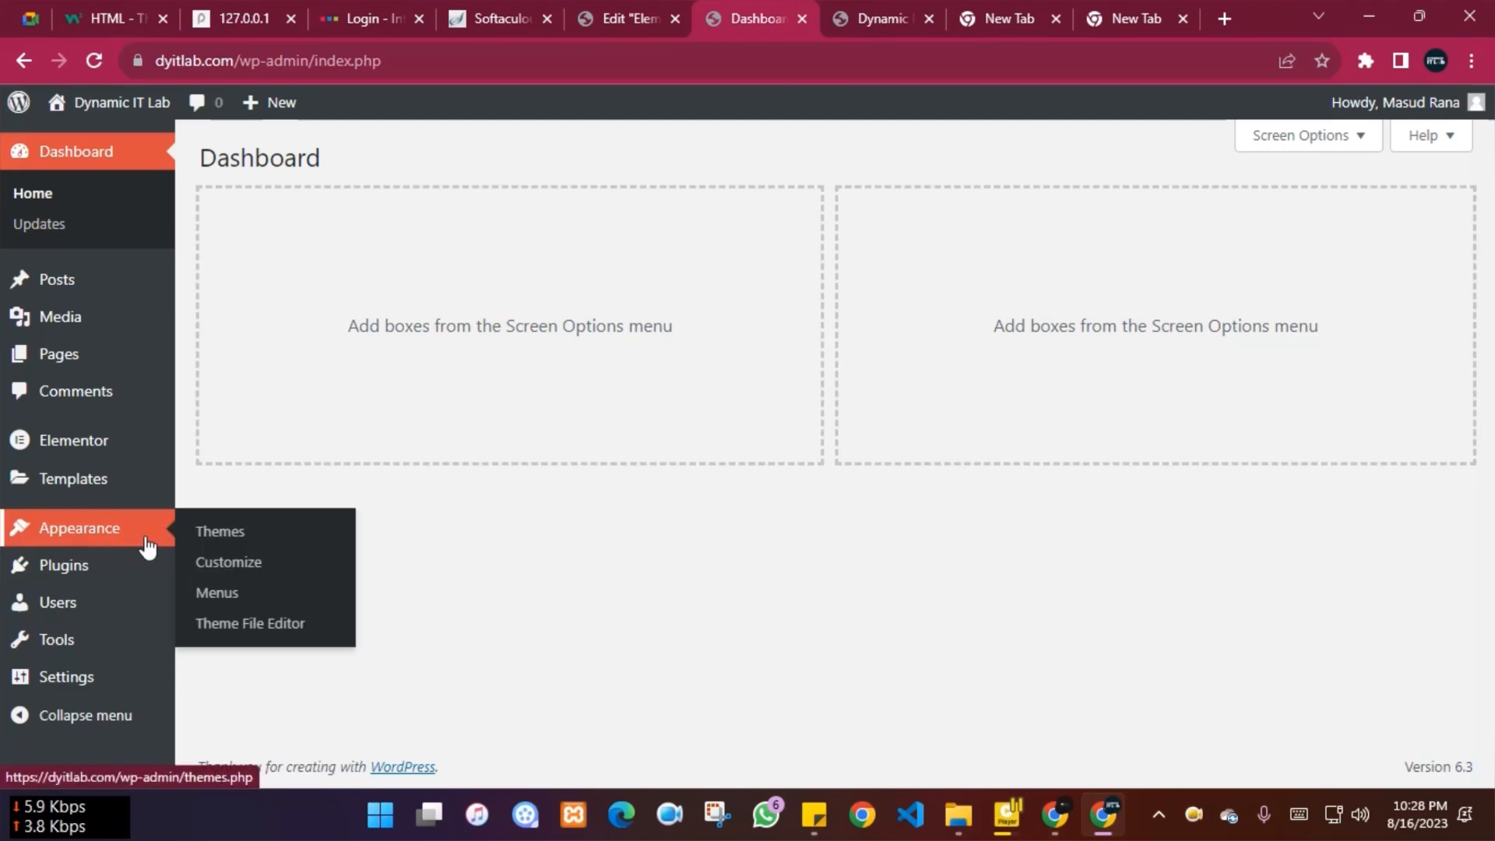
left_click(259, 538)
left_click(854, 5)
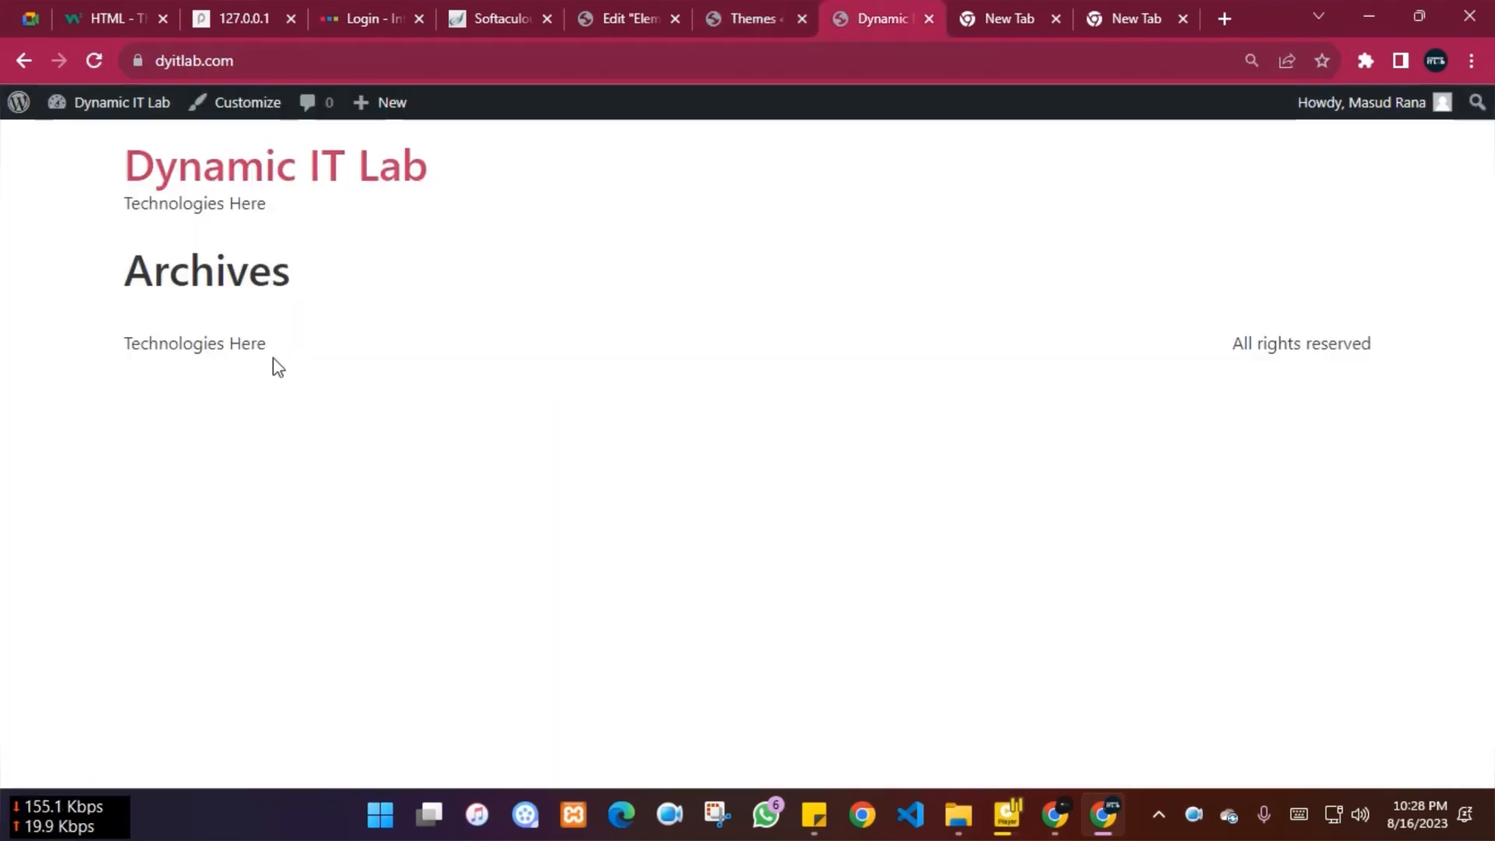
left_click(746, 16)
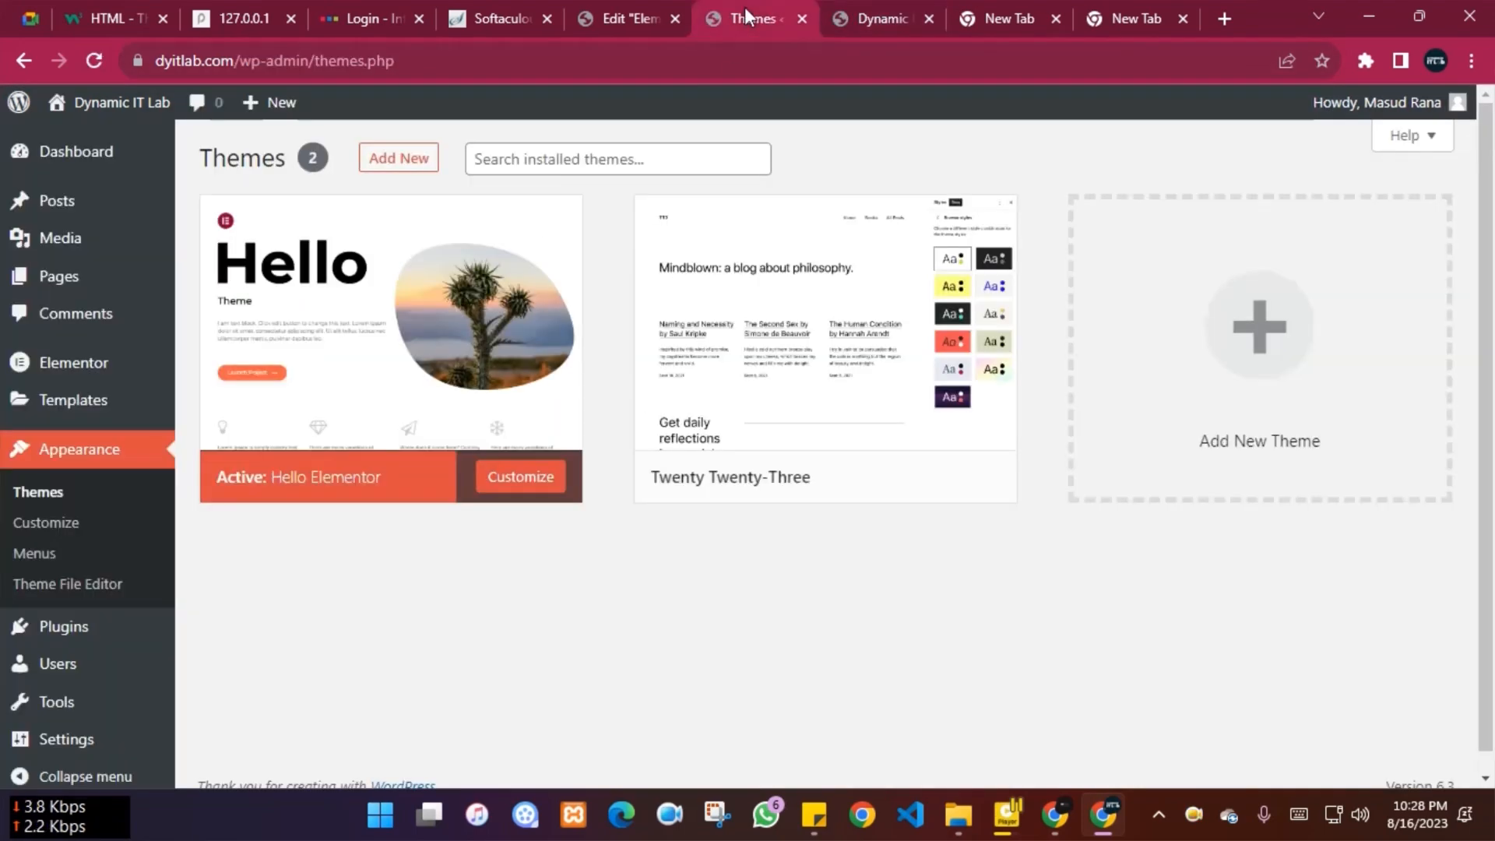
Open the Add New theme directory and browse the listed themes
left_click(401, 166)
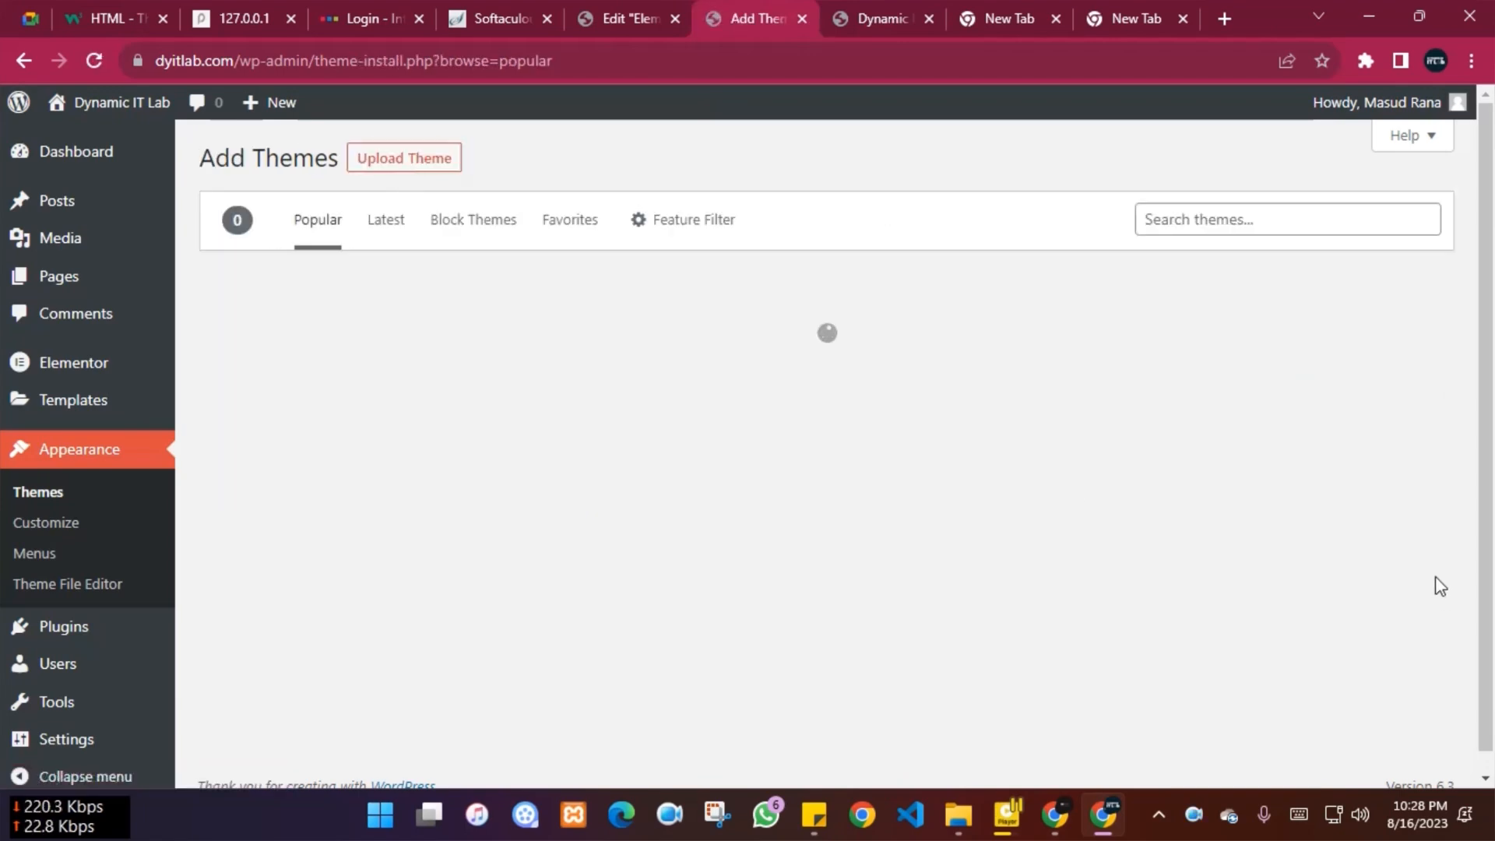
scroll(1353, 501, "down", 3)
scroll(1353, 501, "up", 2)
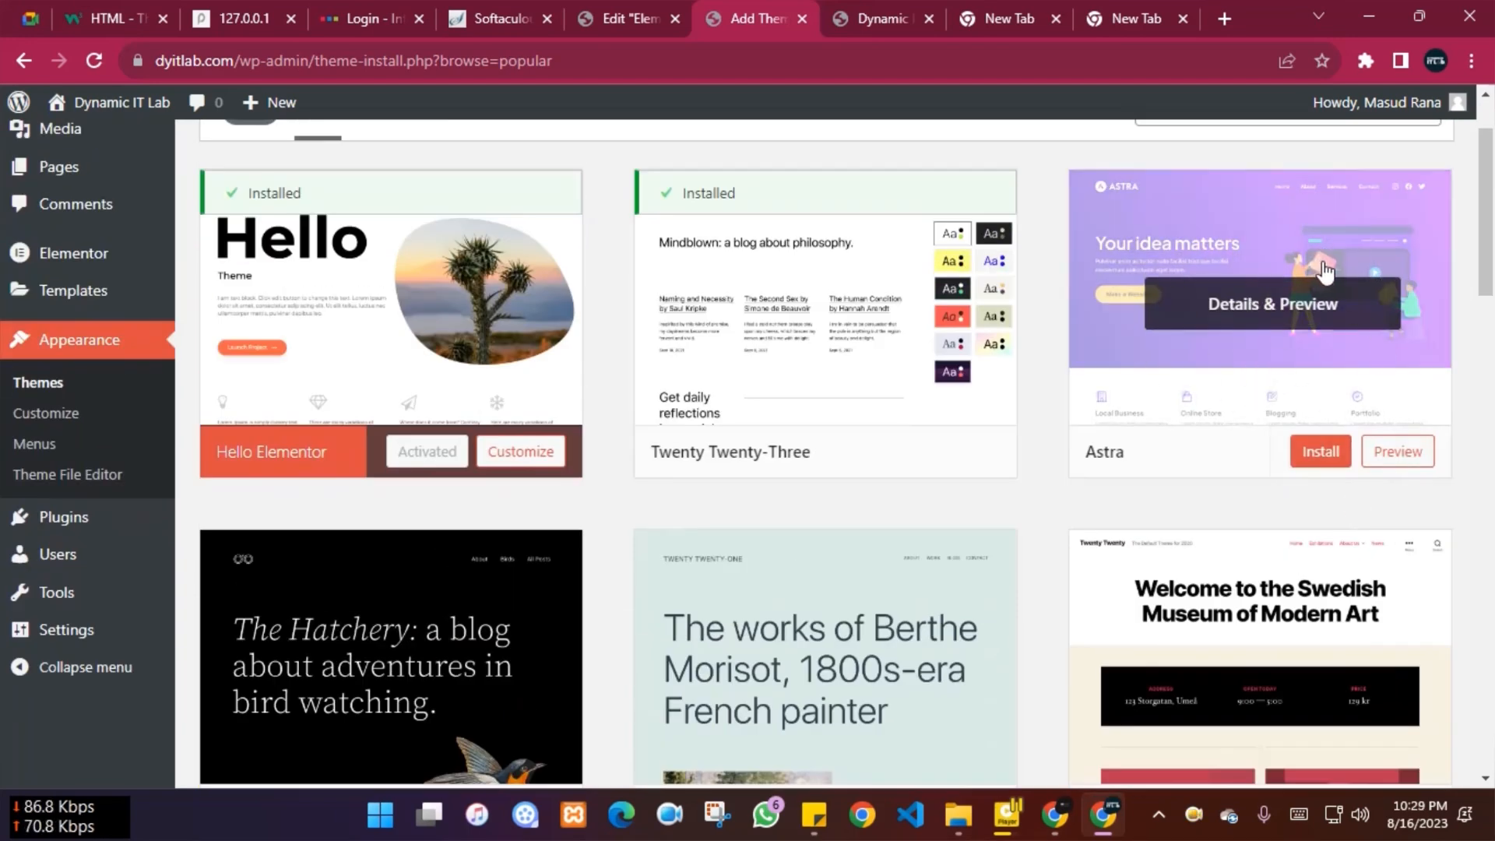
scroll(942, 354, "down", 8)
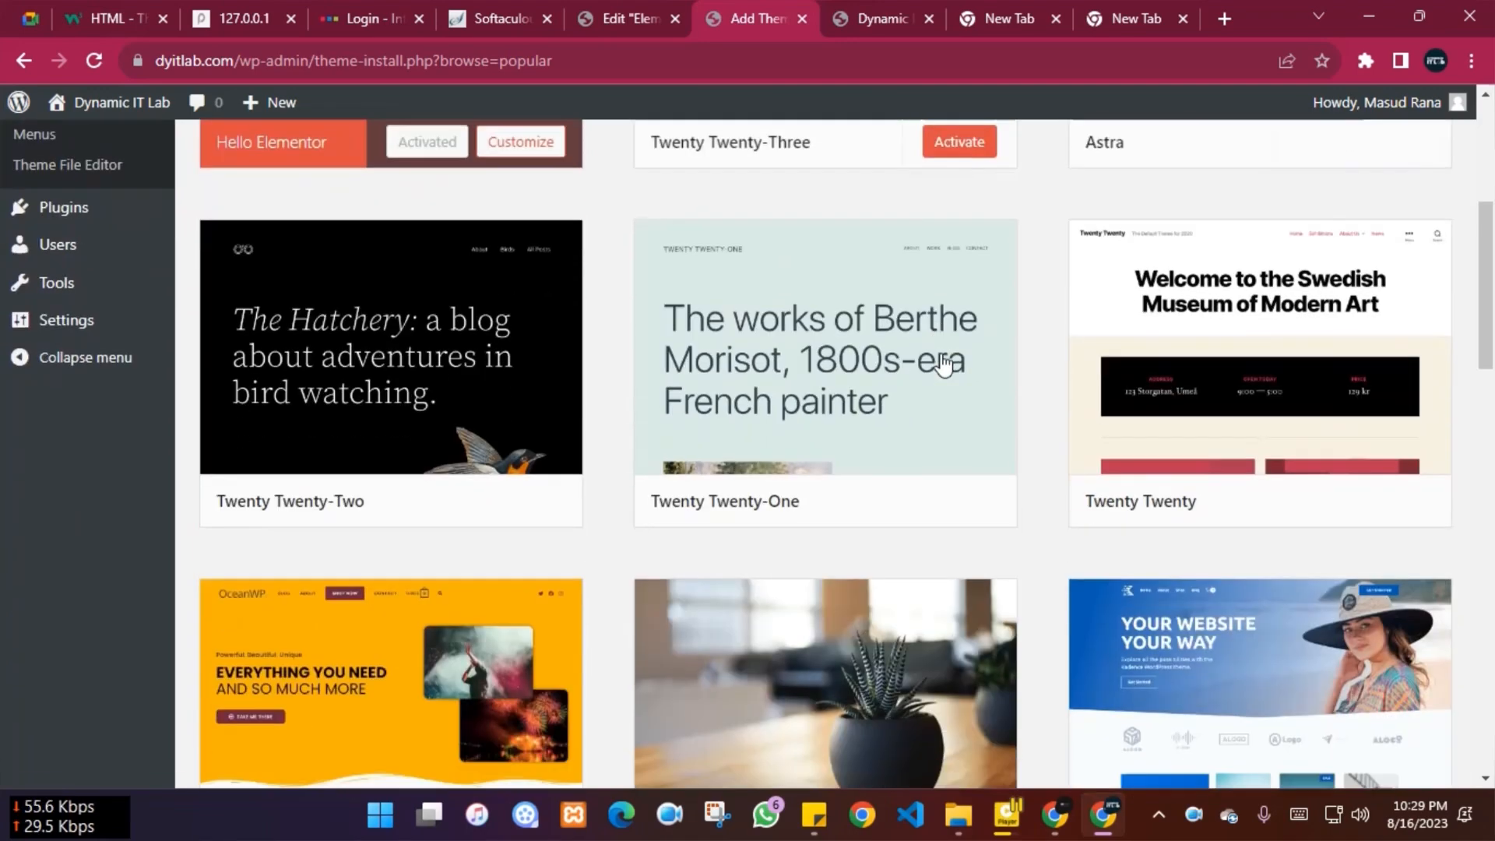
scroll(940, 358, "down", 10)
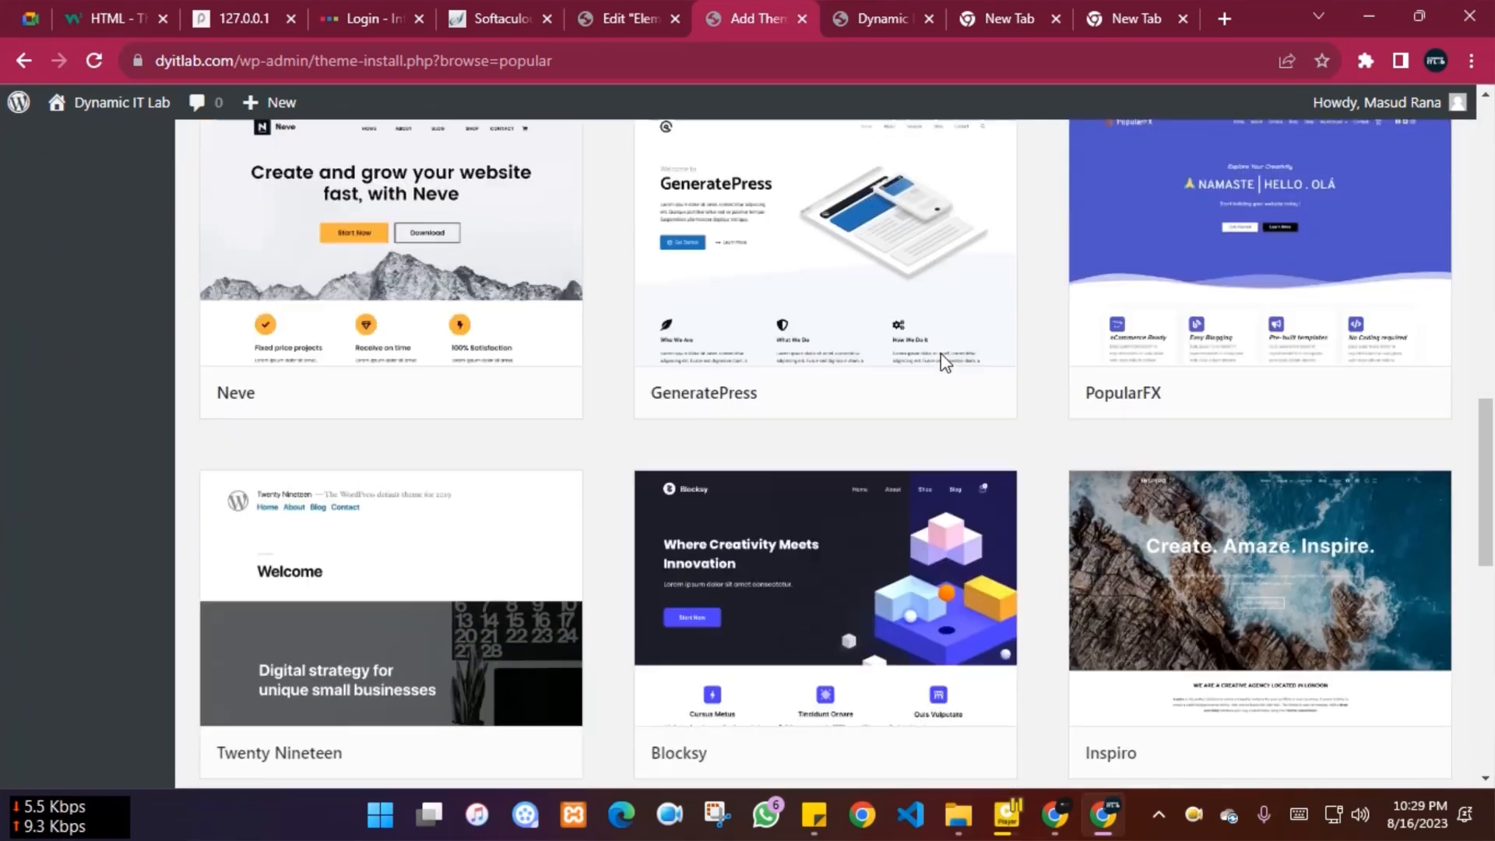
scroll(864, 352, "down", 3)
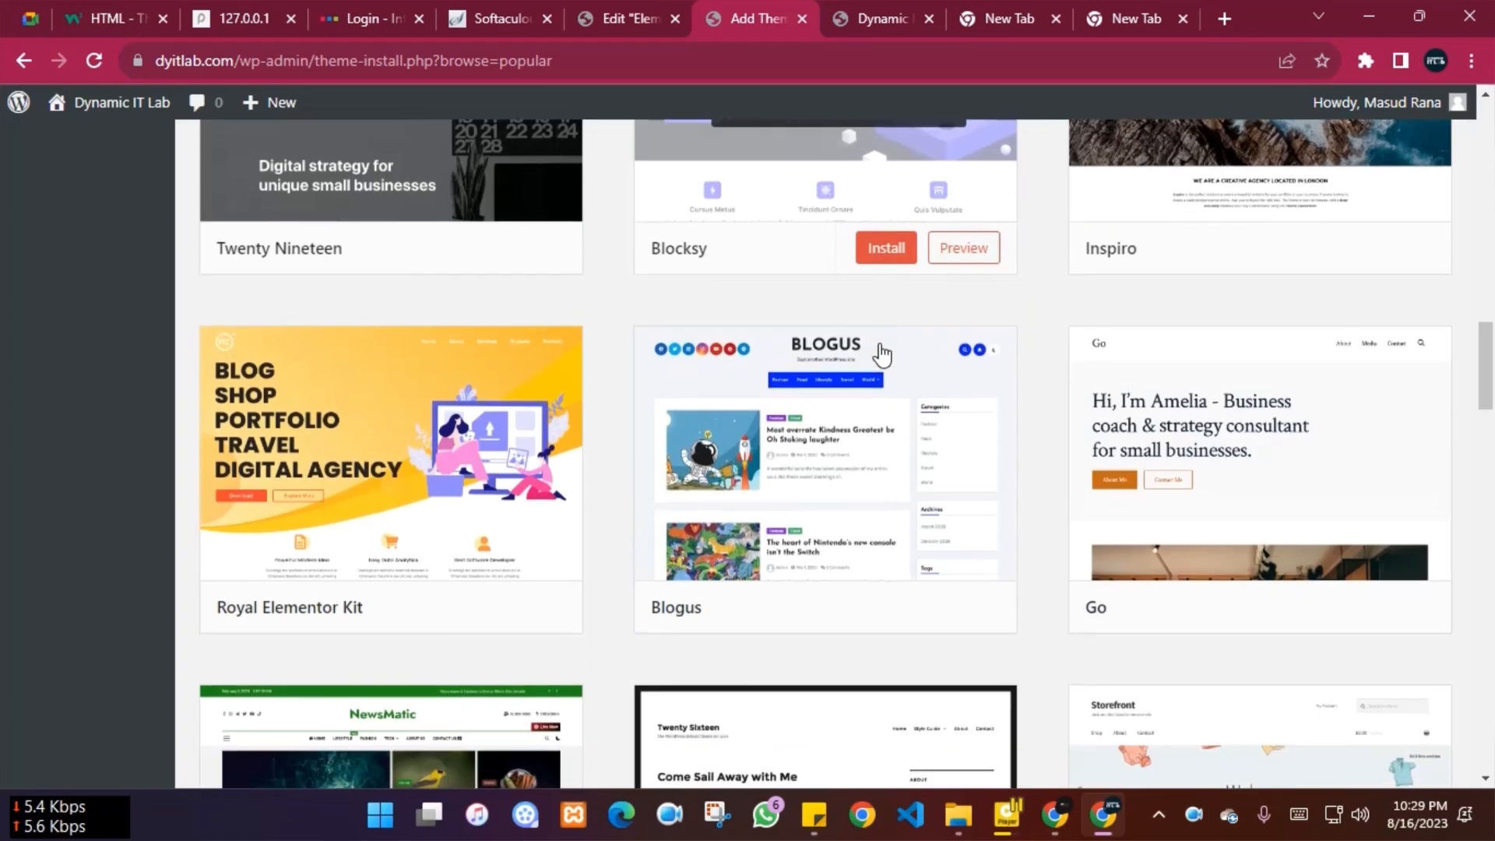
mouse_move(957, 545)
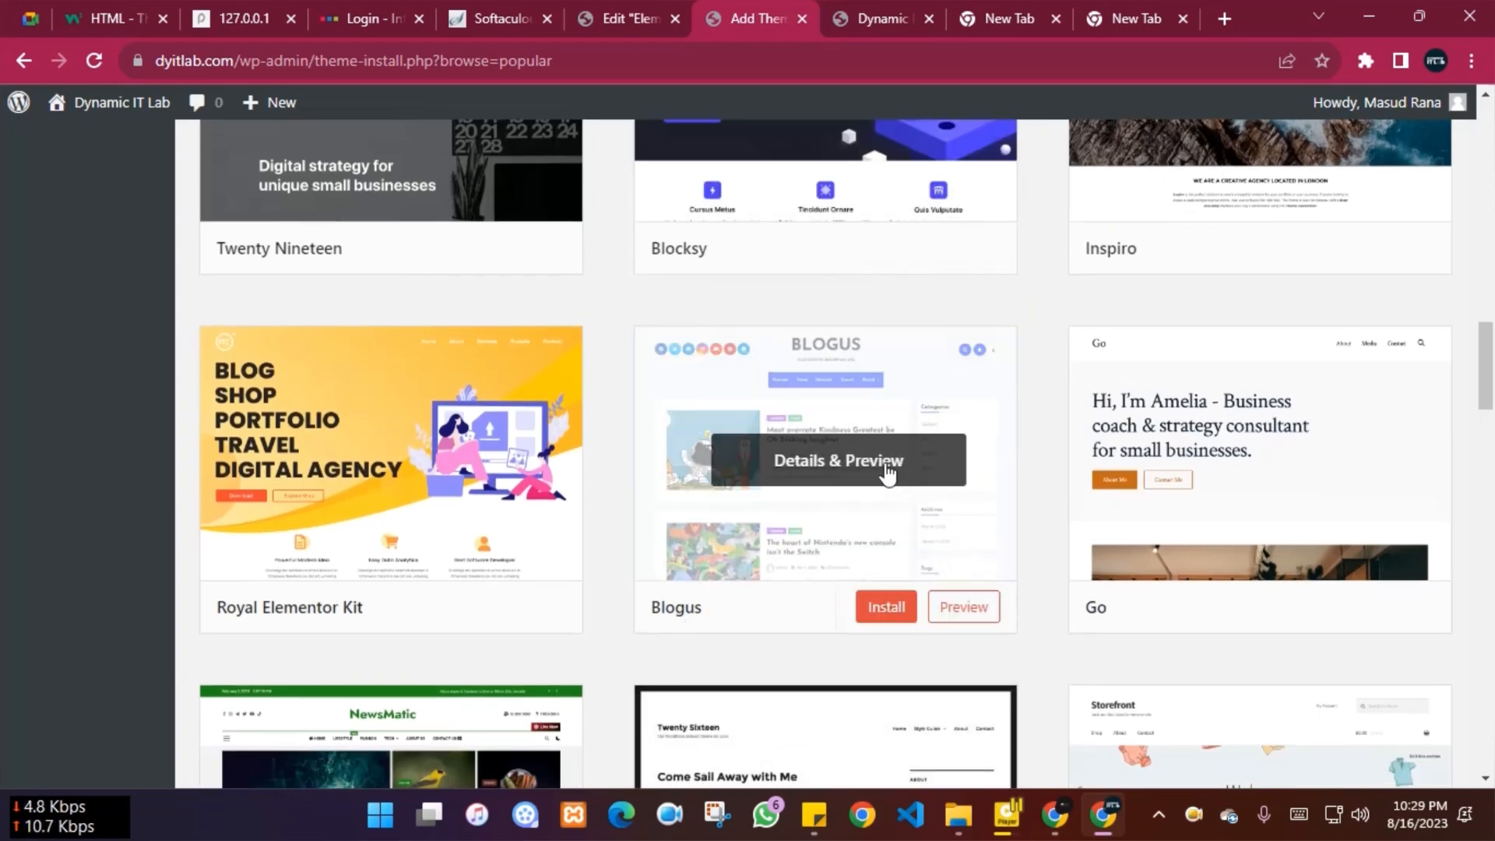
scroll(890, 474, "up", 20)
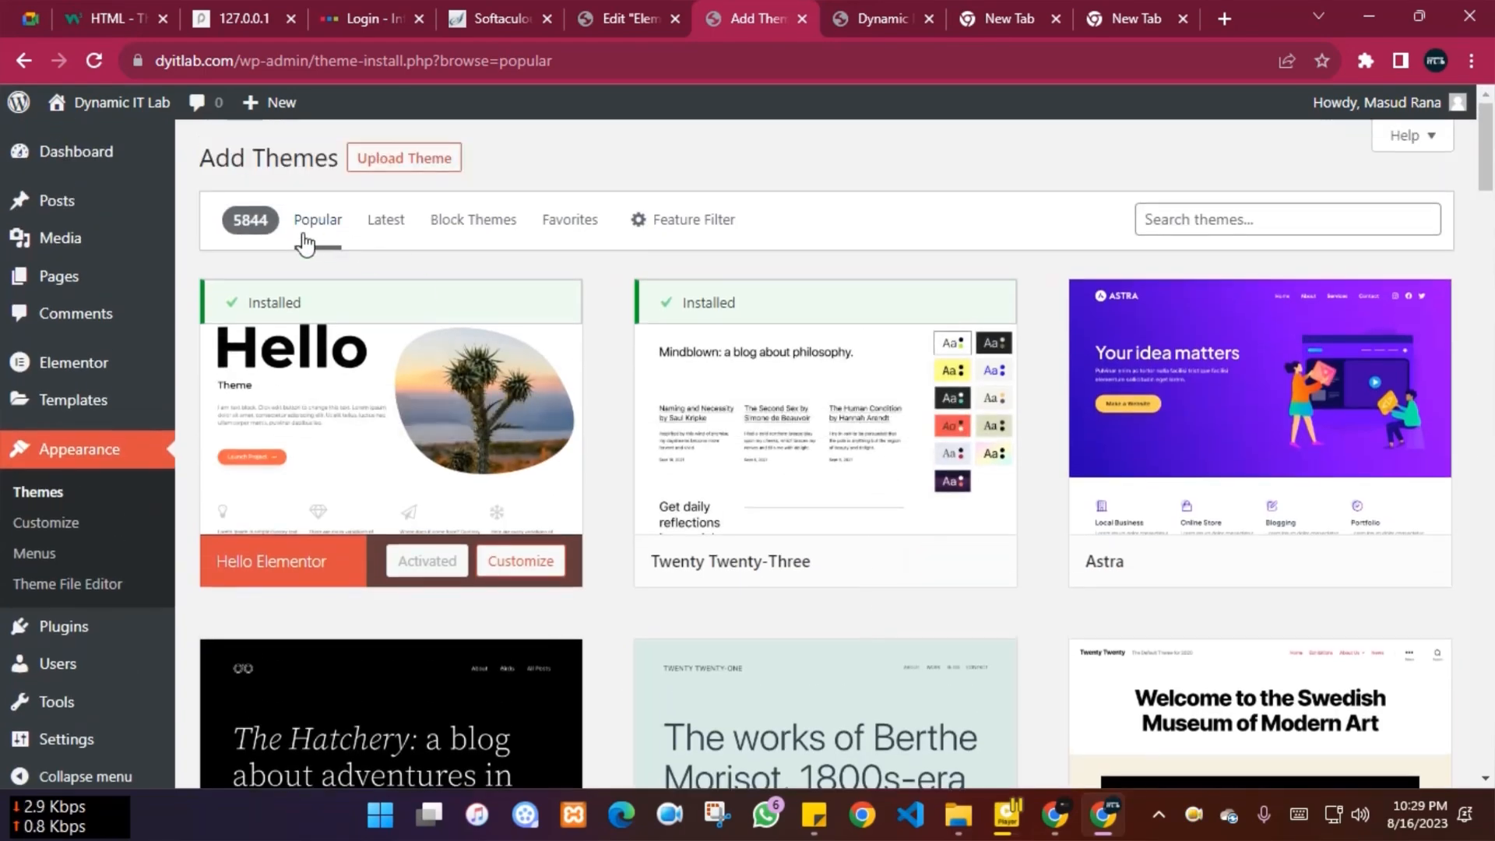
Tick the Blog subject in the Feature Filter and apply it
left_click(688, 226)
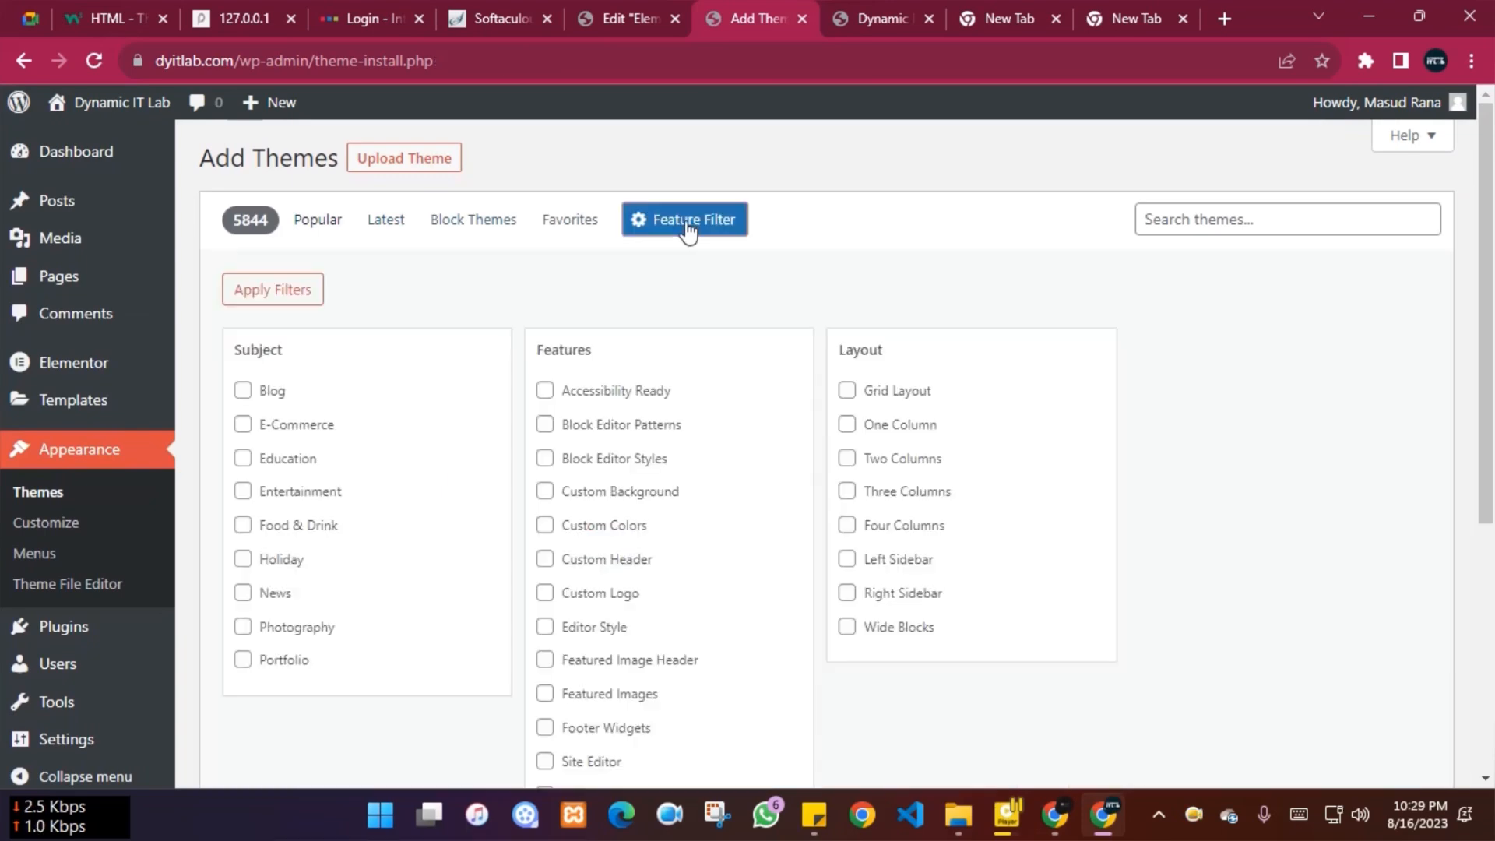
left_click(244, 392)
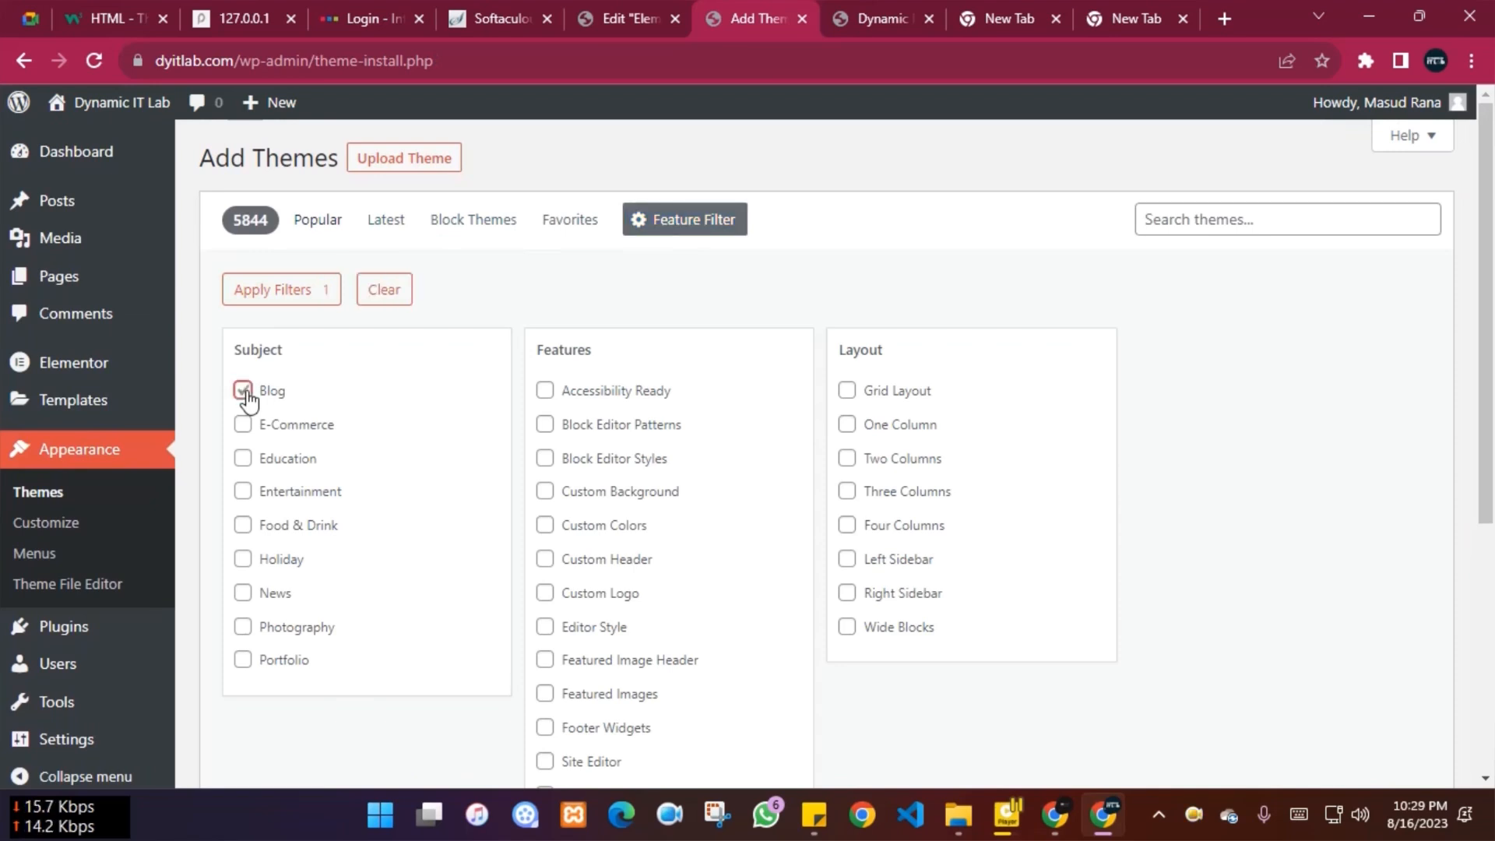
left_click(243, 391)
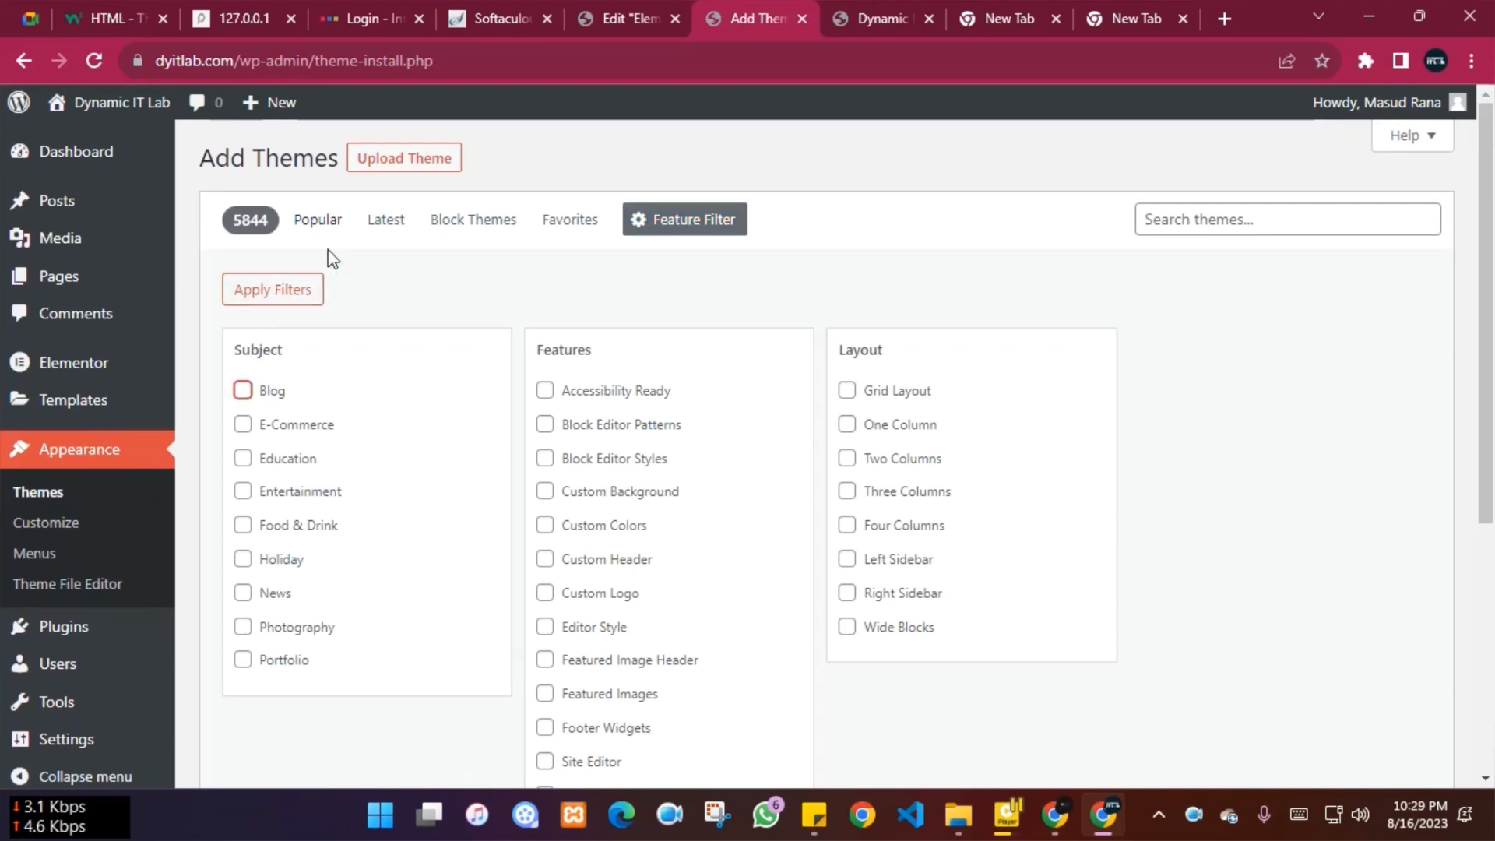
left_click(244, 392)
left_click(688, 226)
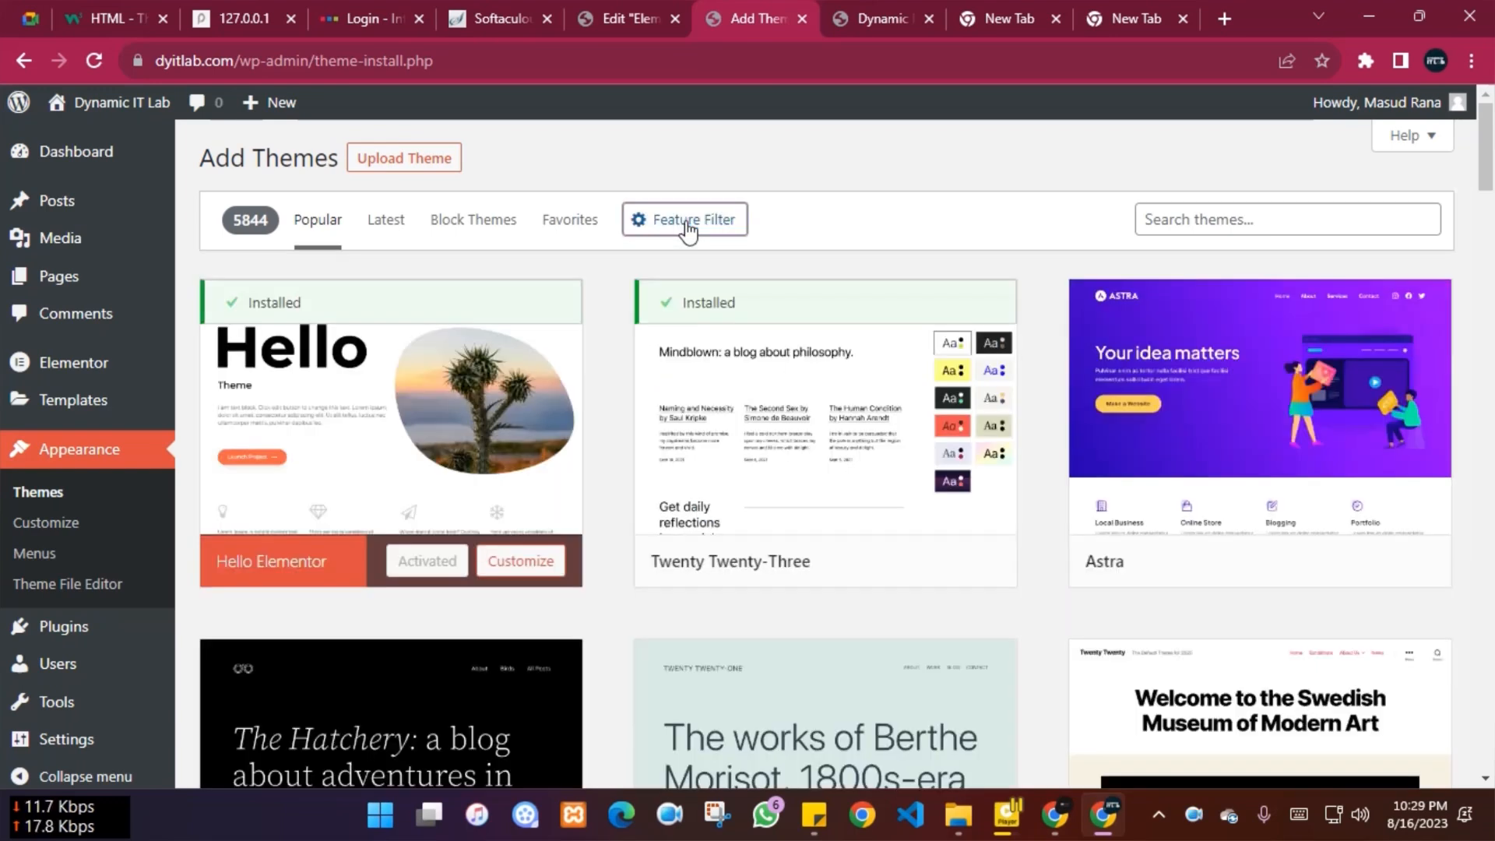
left_click(686, 225)
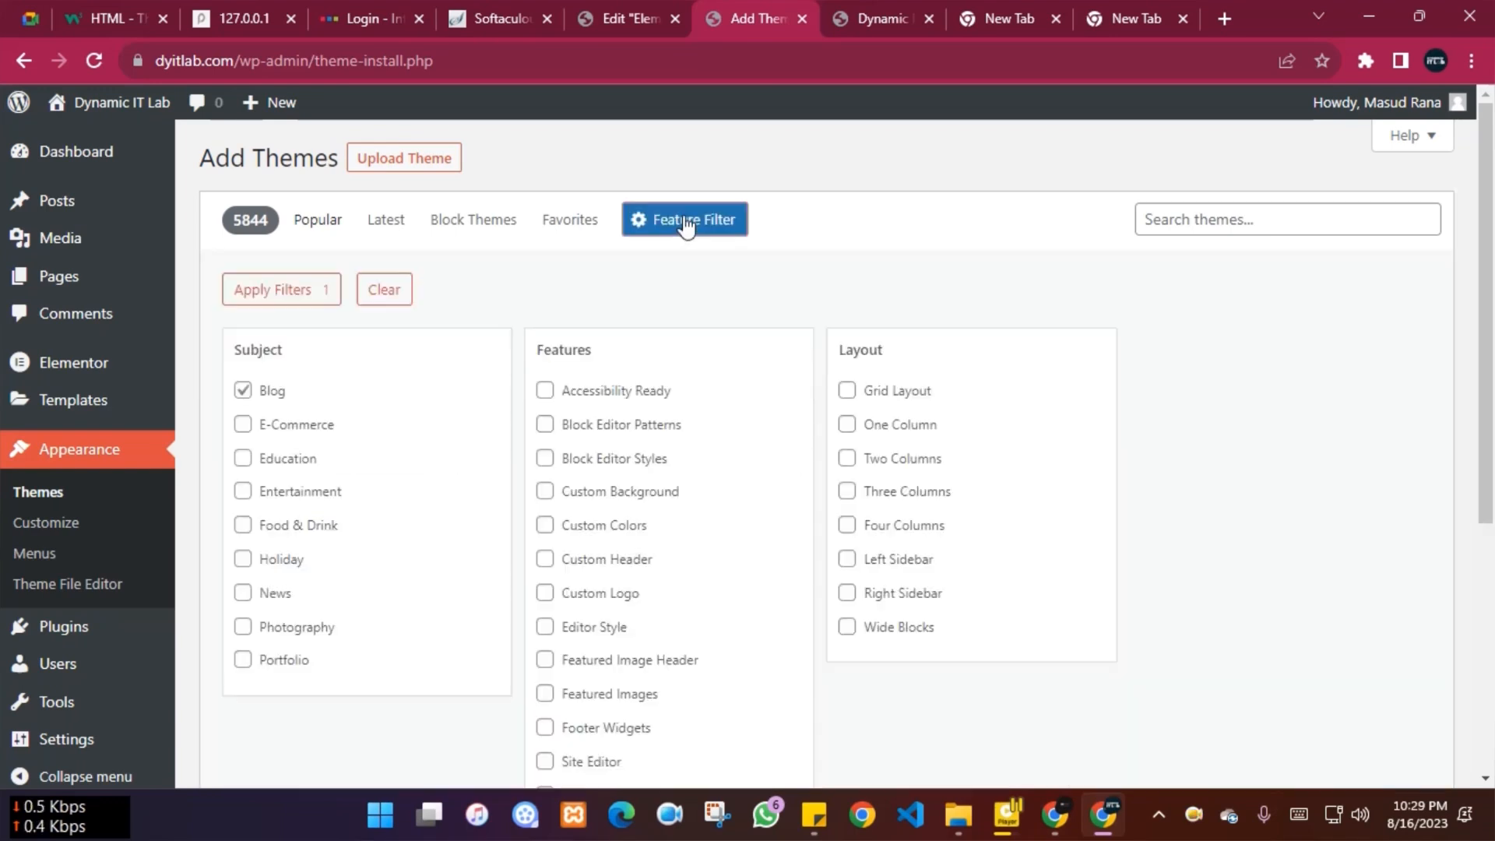
left_click(257, 292)
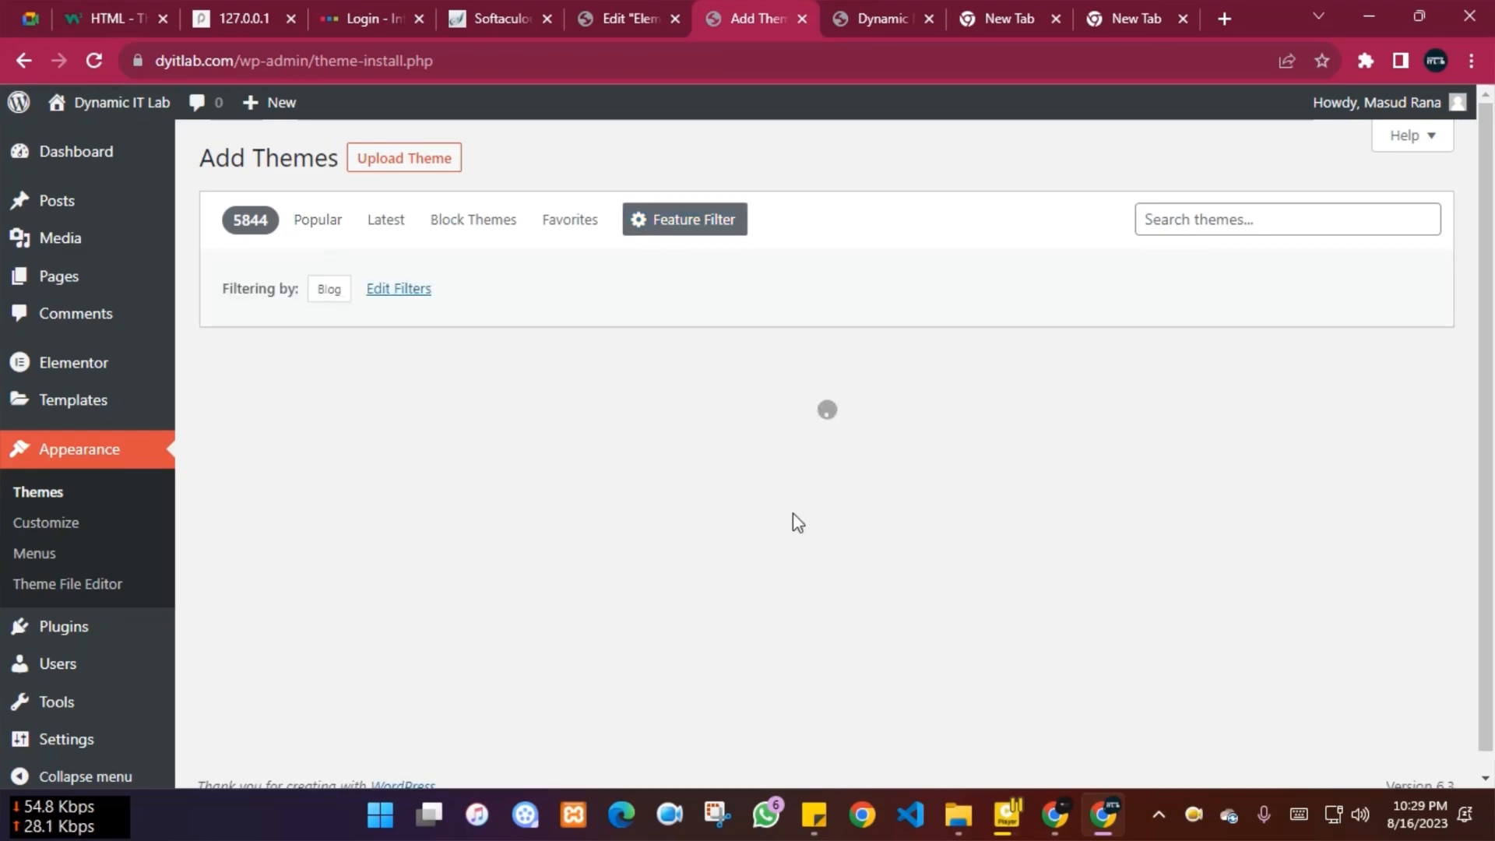
Install and activate the Outfit Blog theme, then view the restyled site front page
scroll(951, 270, "down", 3)
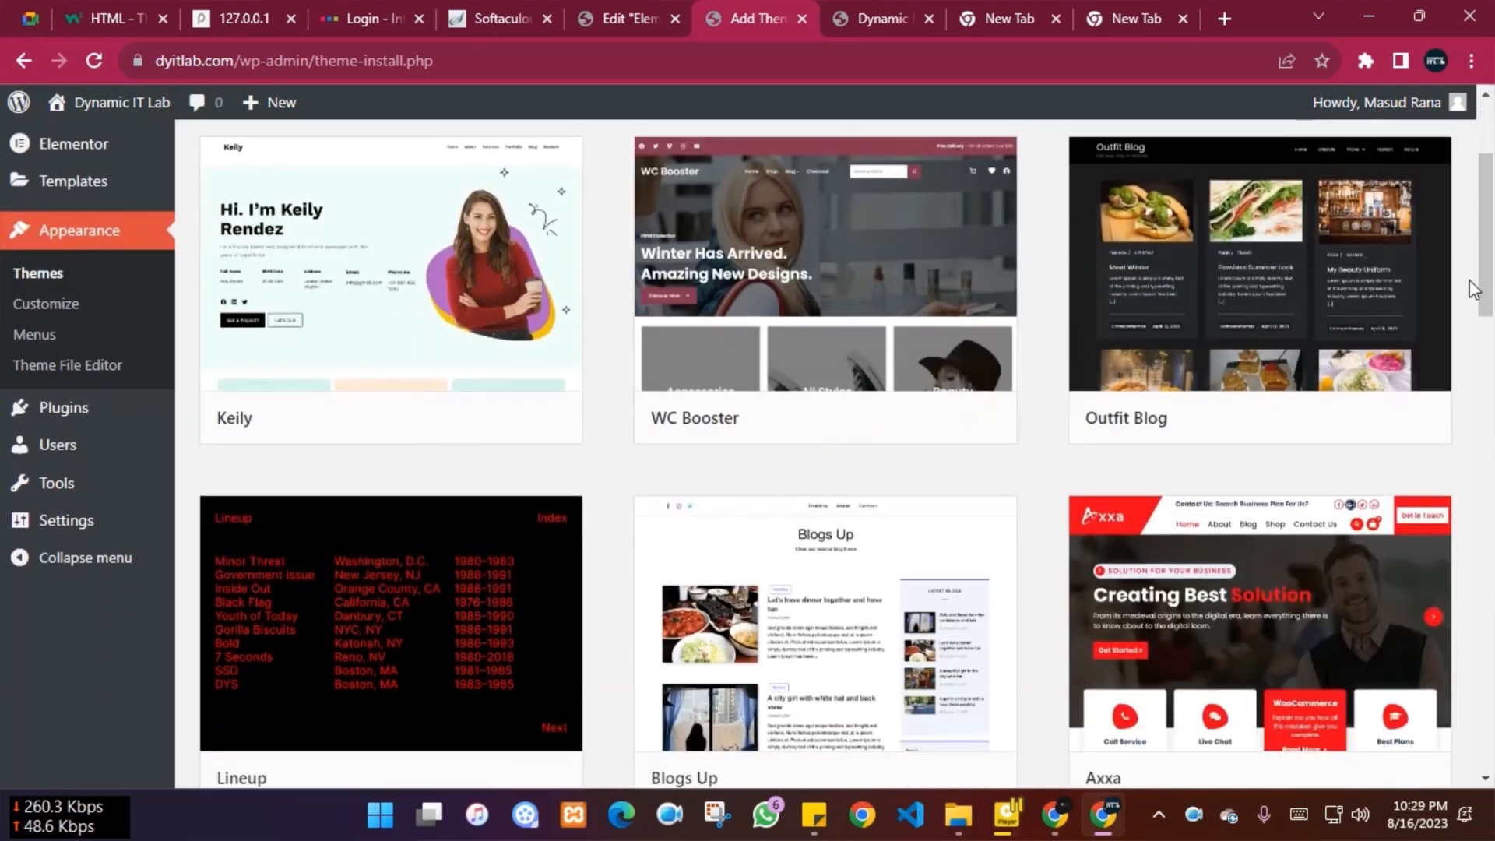
left_click_drag(1474, 290, 1474, 239)
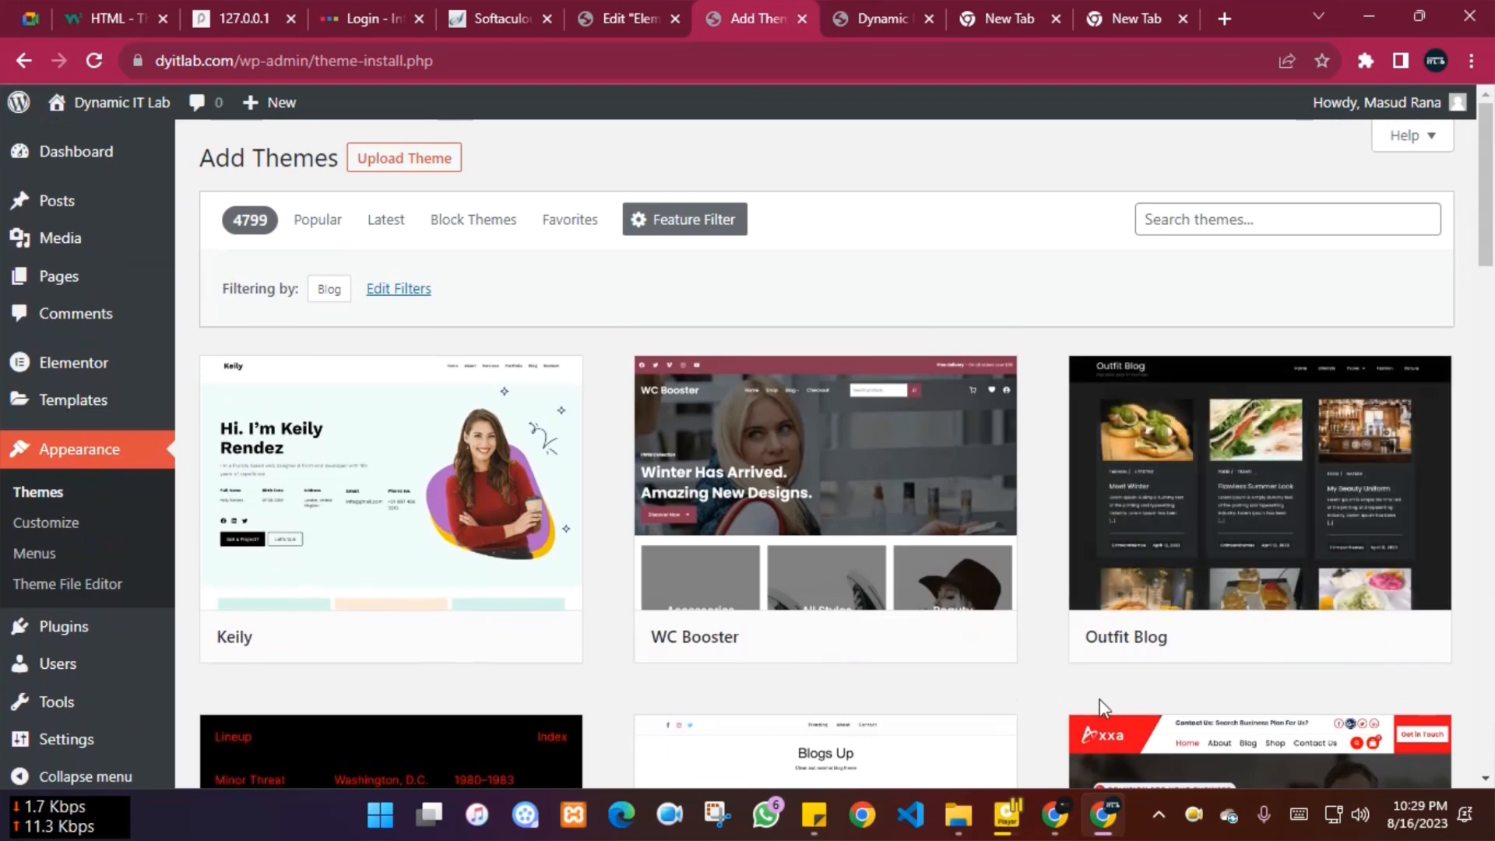
scroll(1490, 418, "down", 3)
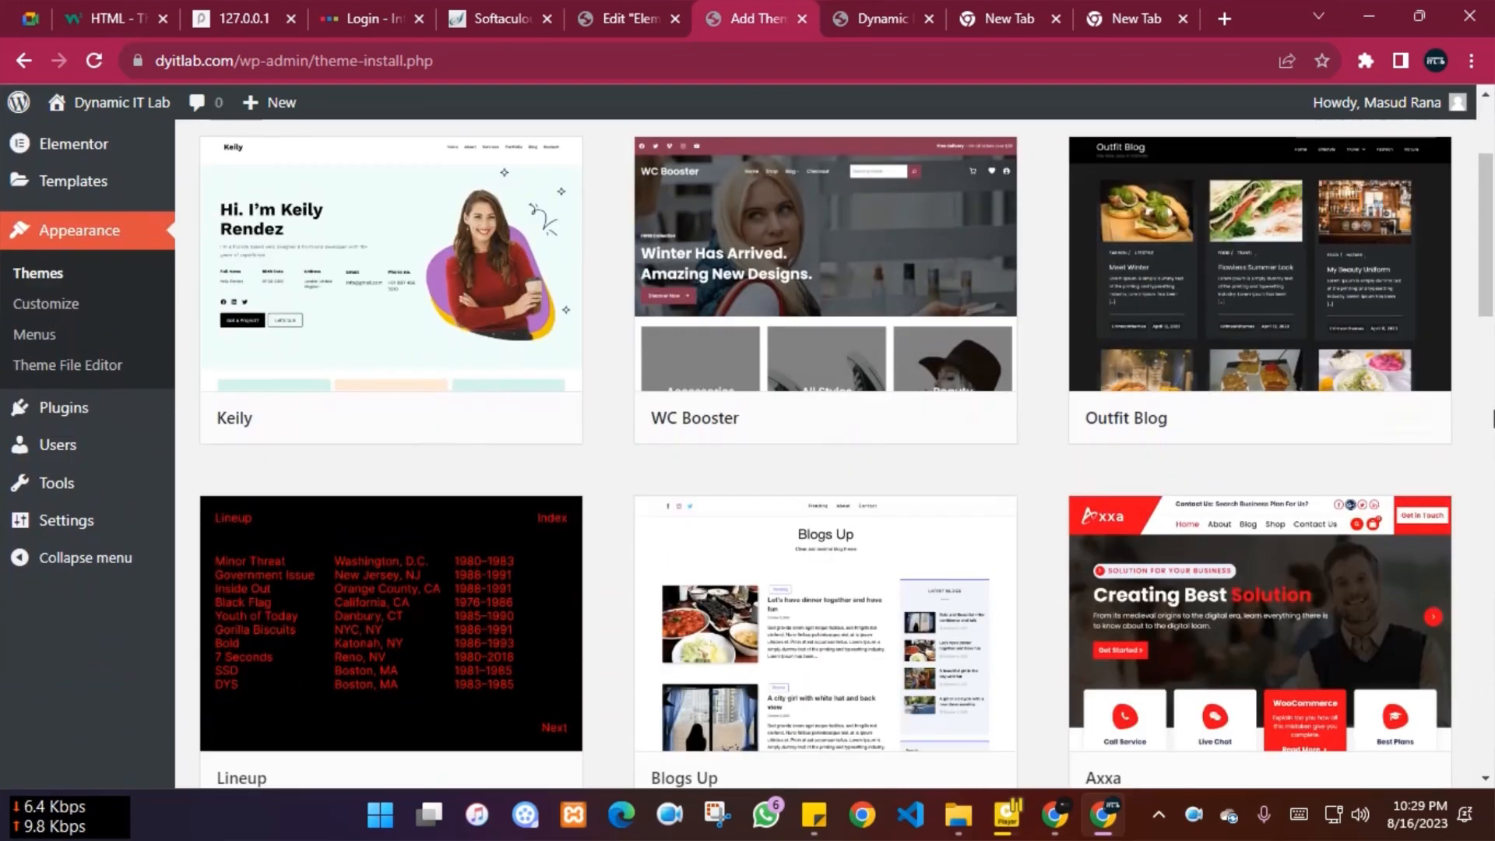
mouse_move(1328, 309)
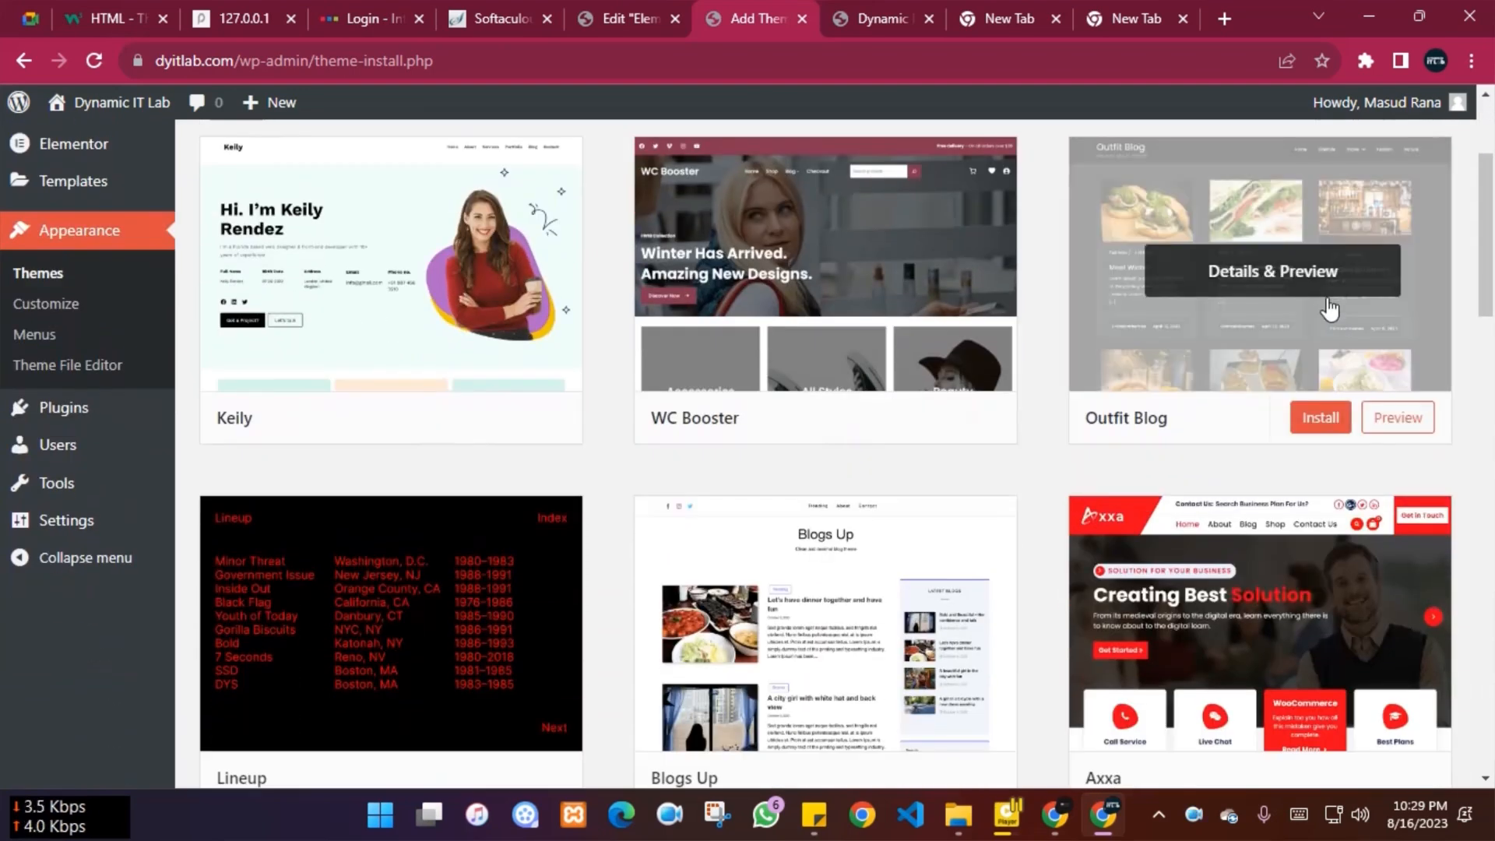
left_click(1320, 421)
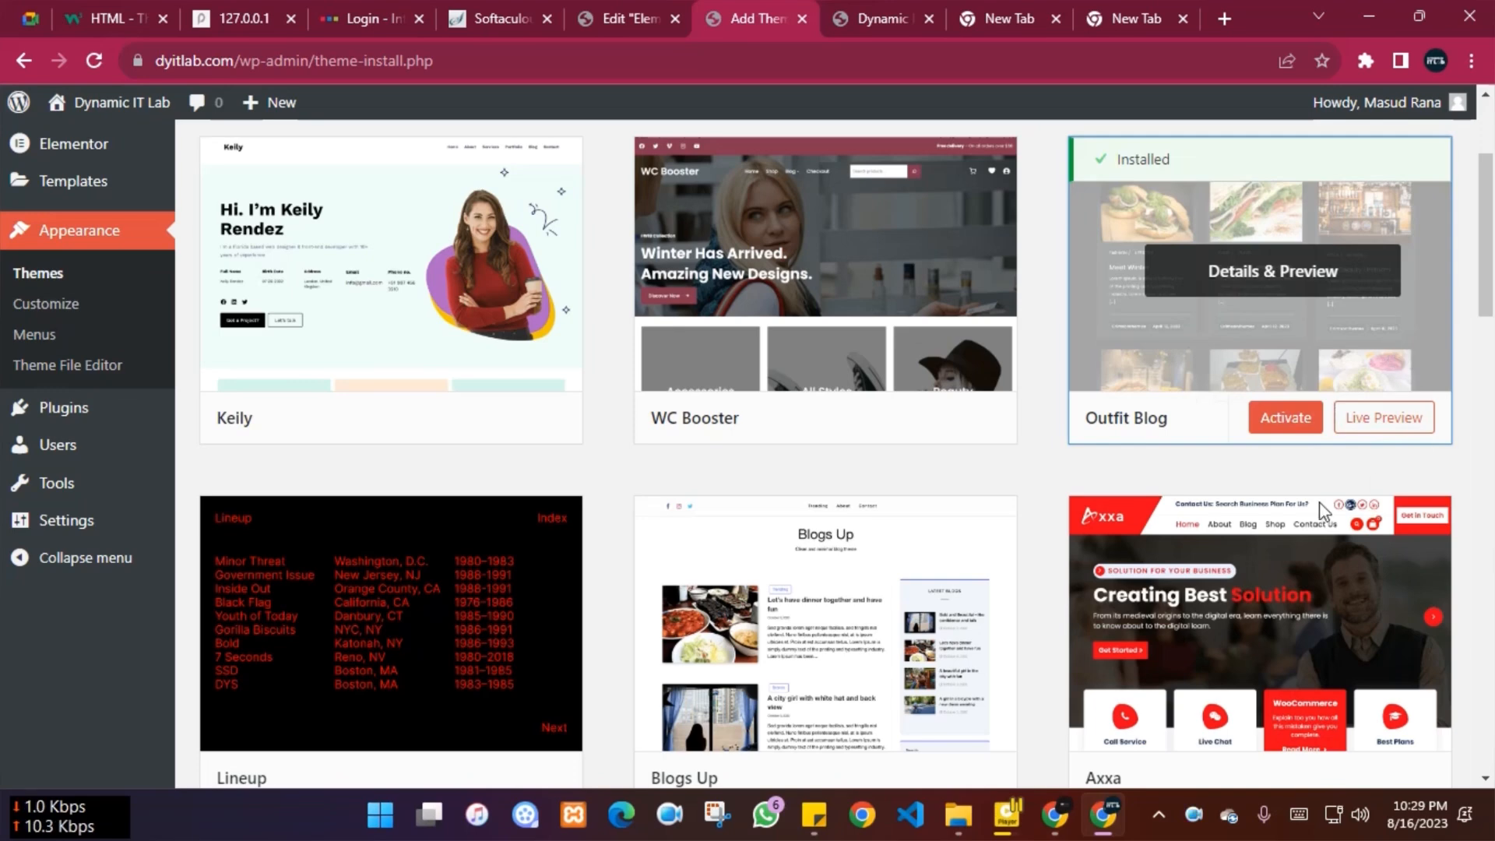
left_click(1289, 421)
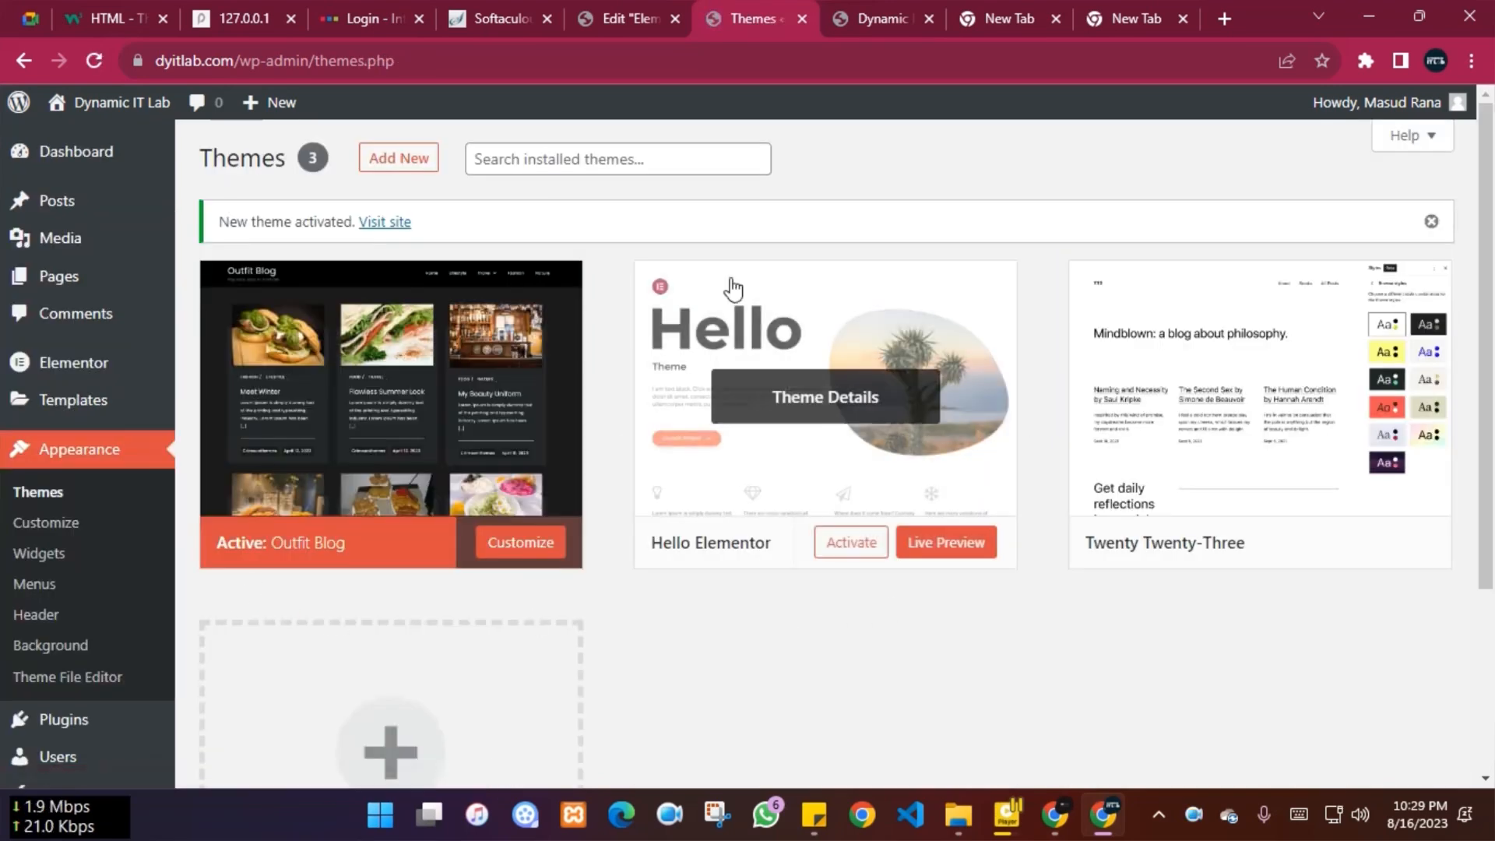
left_click(876, 16)
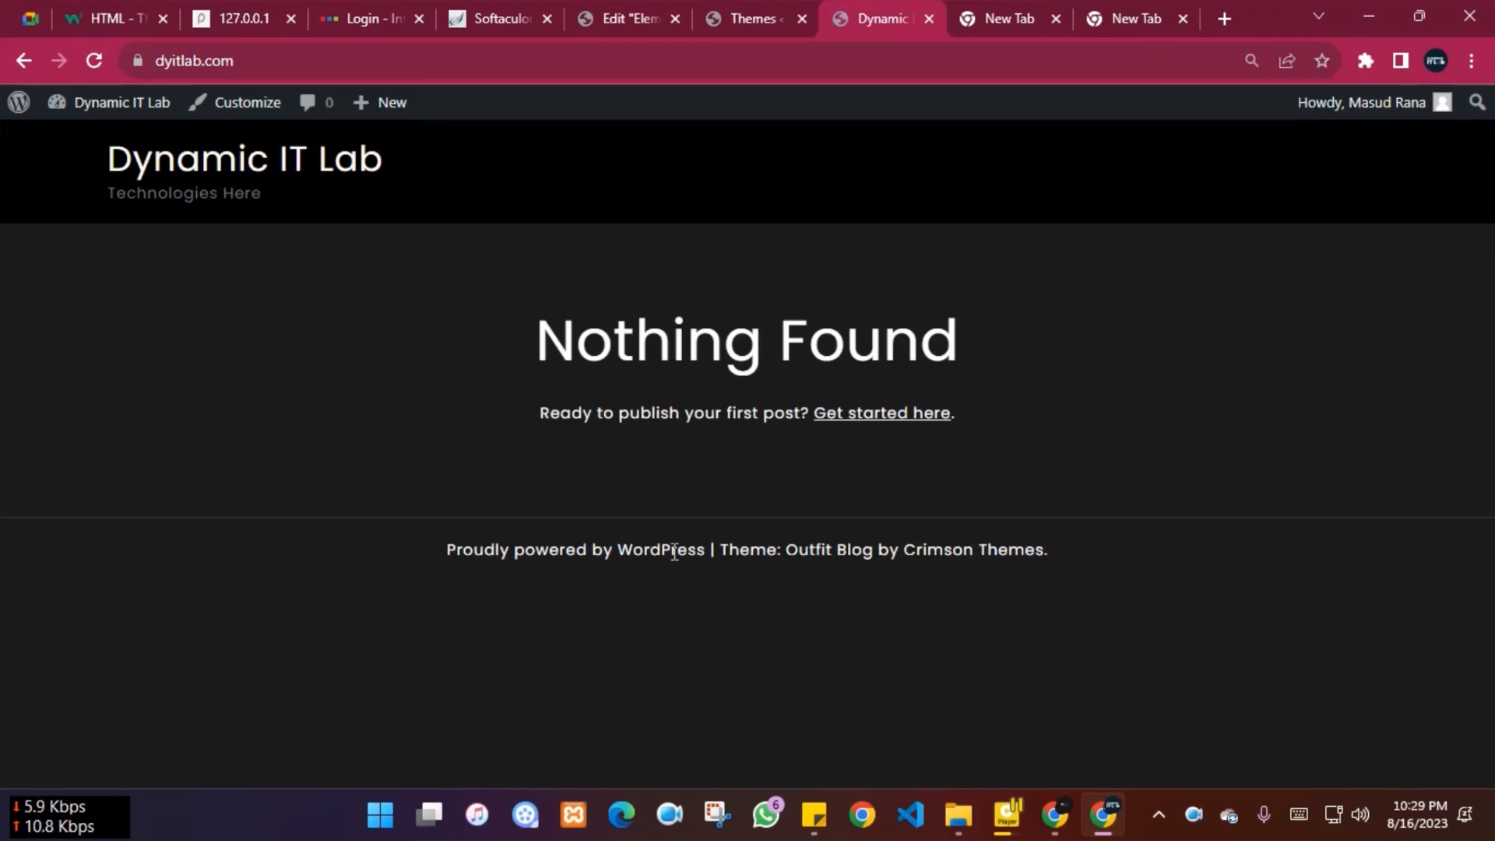
Select the front page footer credit line naming the theme author
left_click_drag(440, 564, 1098, 566)
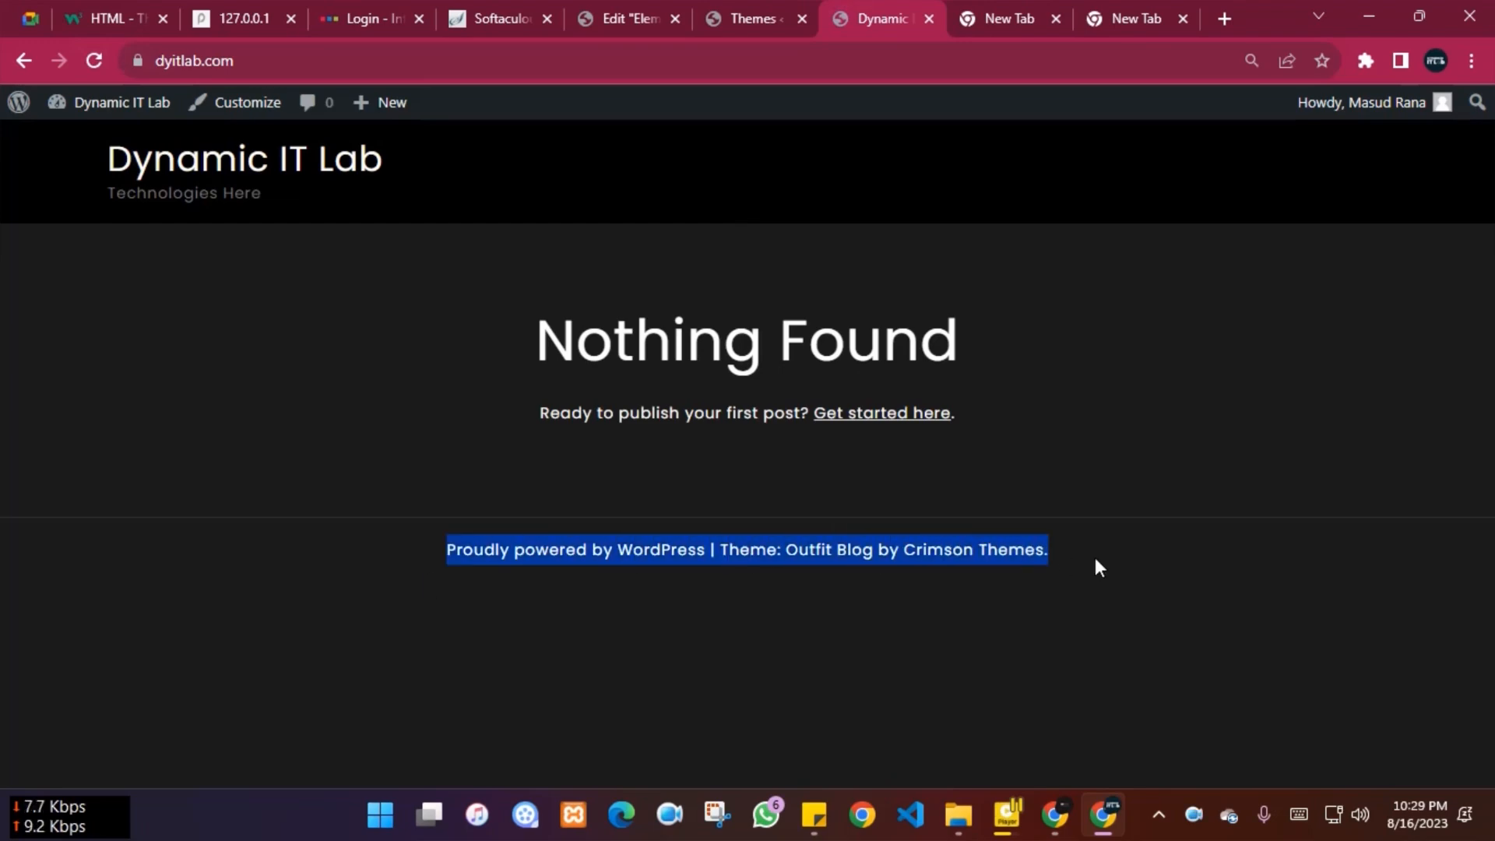
left_click(1153, 642)
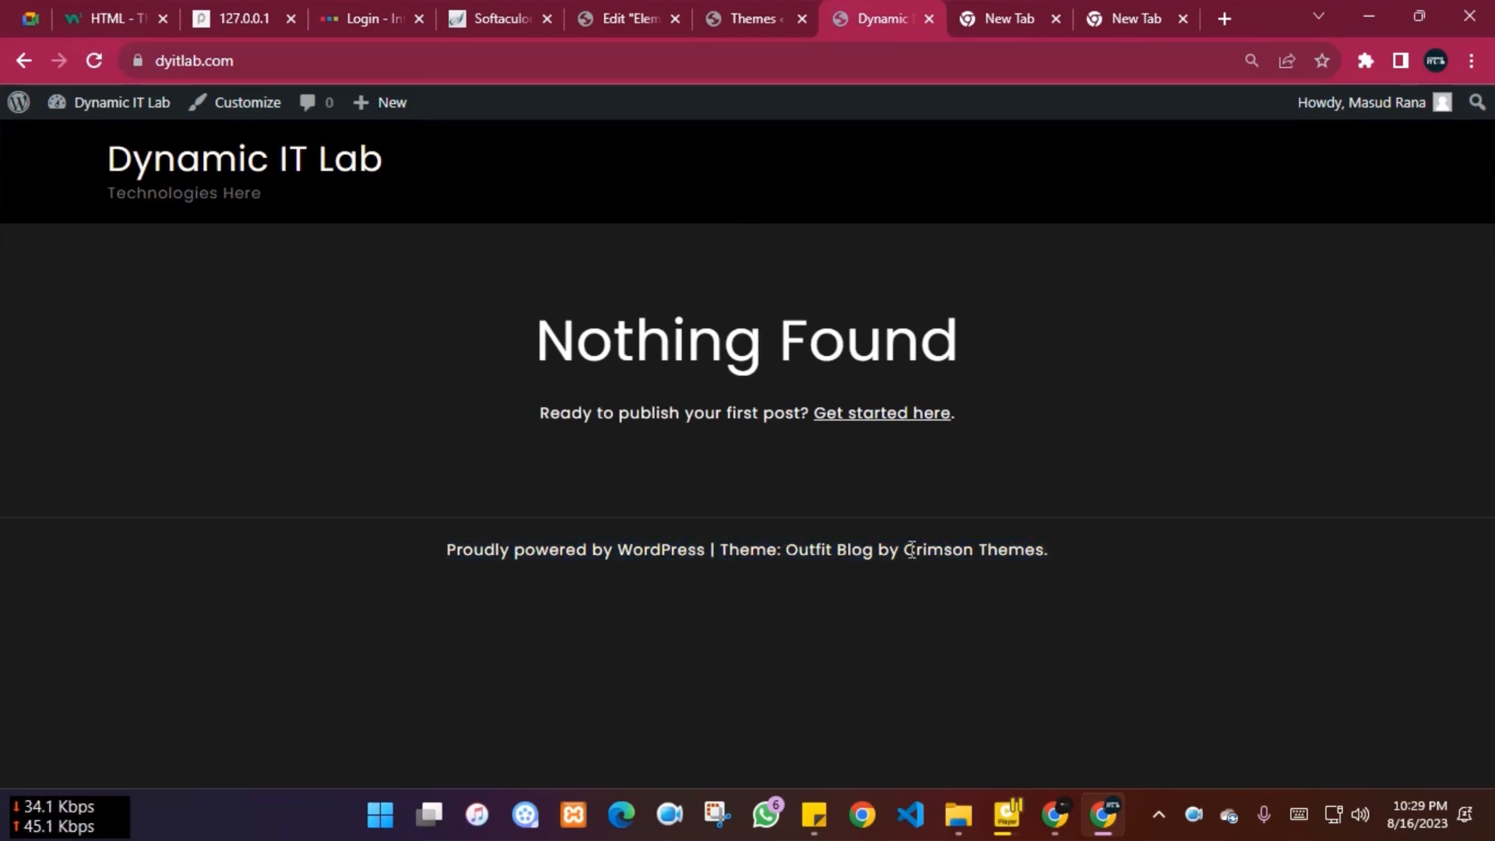
left_click_drag(912, 549, 999, 547)
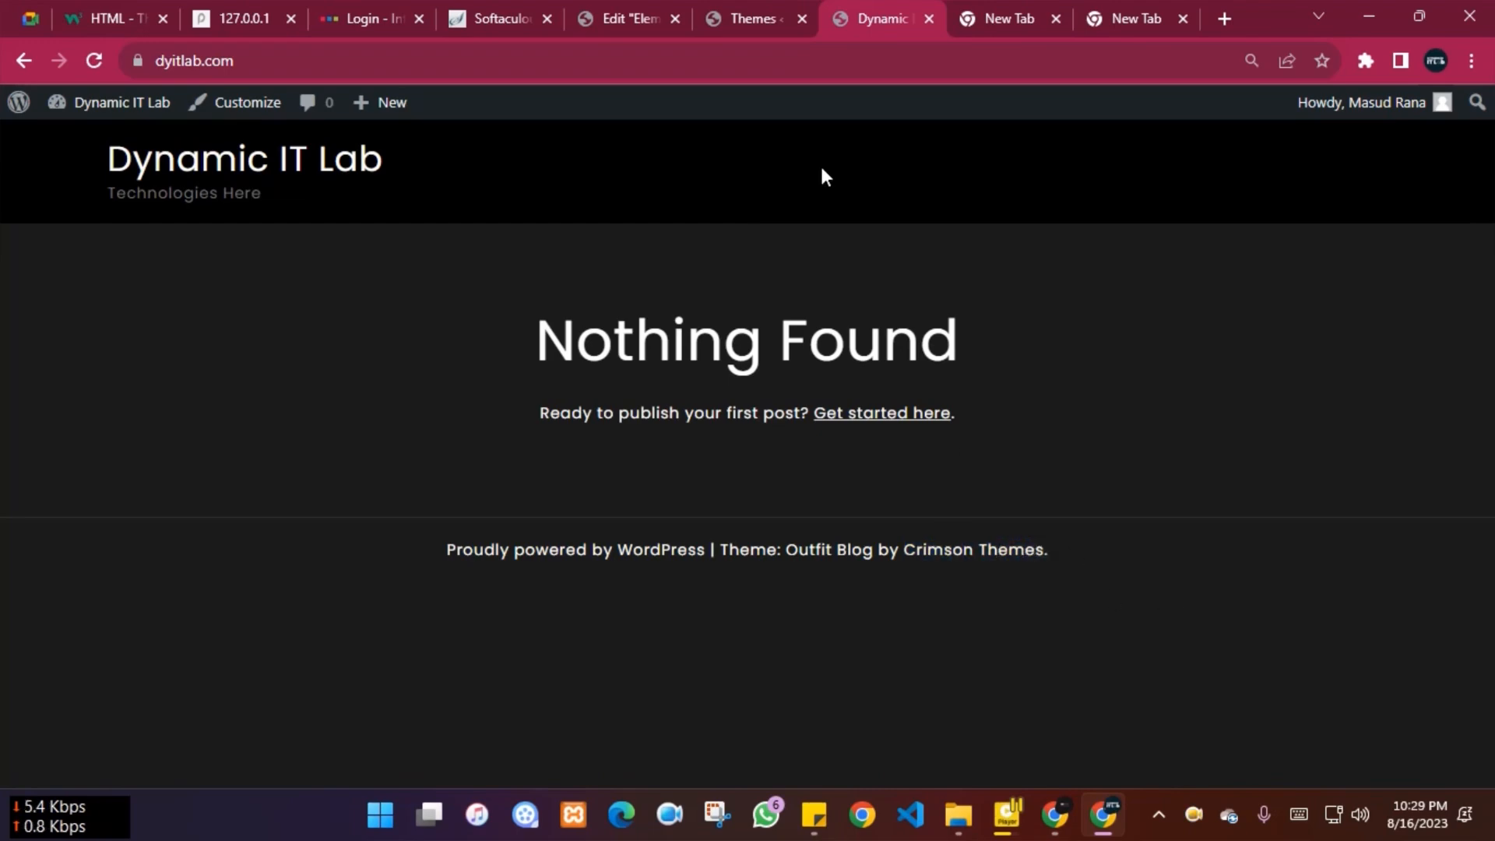
Open Outfit Blog's theme details and follow the Crimson Themes author link
left_click(754, 17)
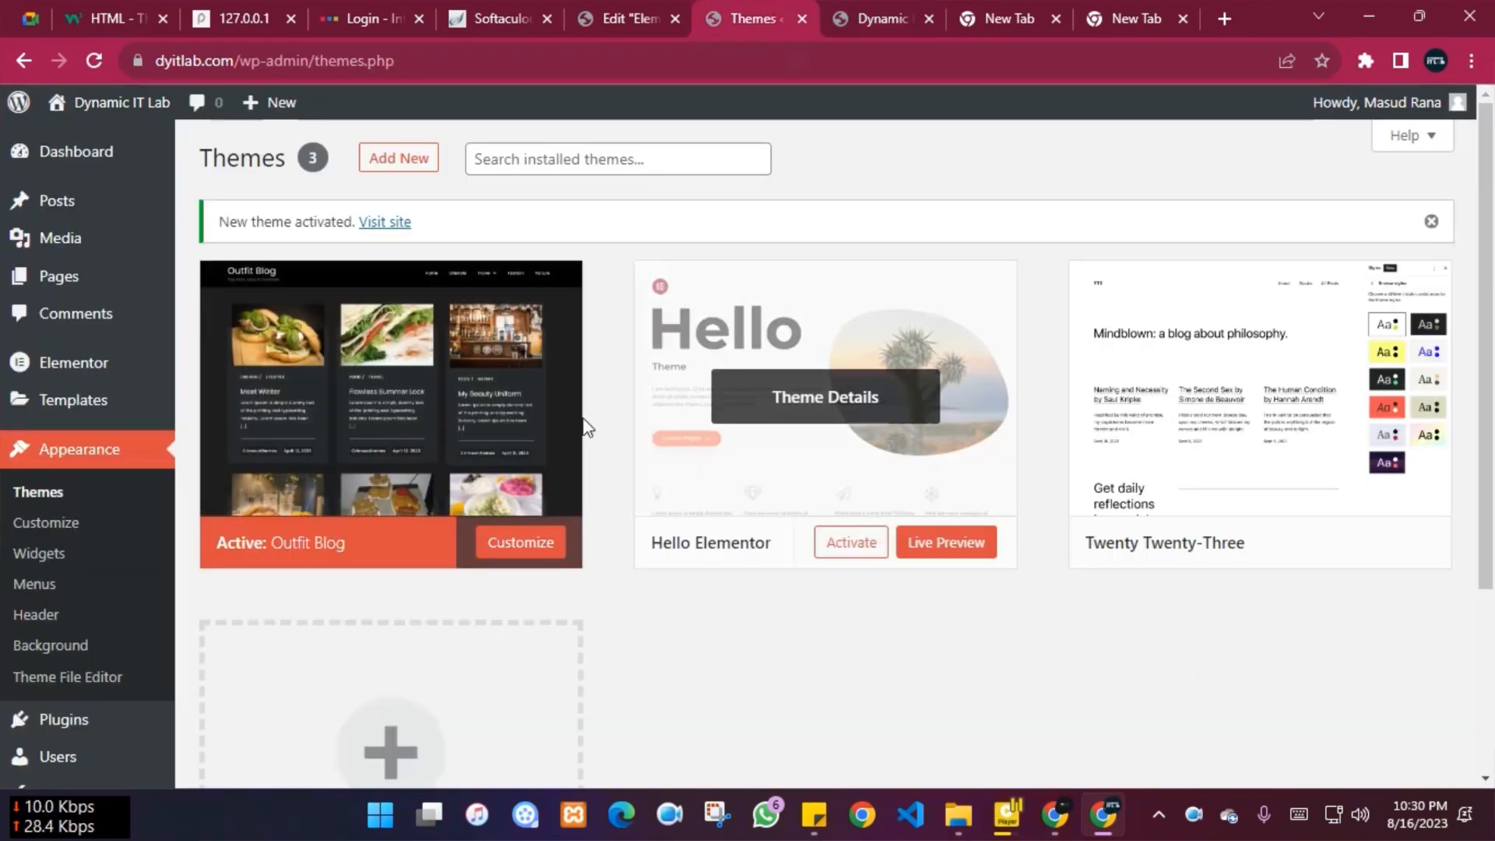
left_click(397, 401)
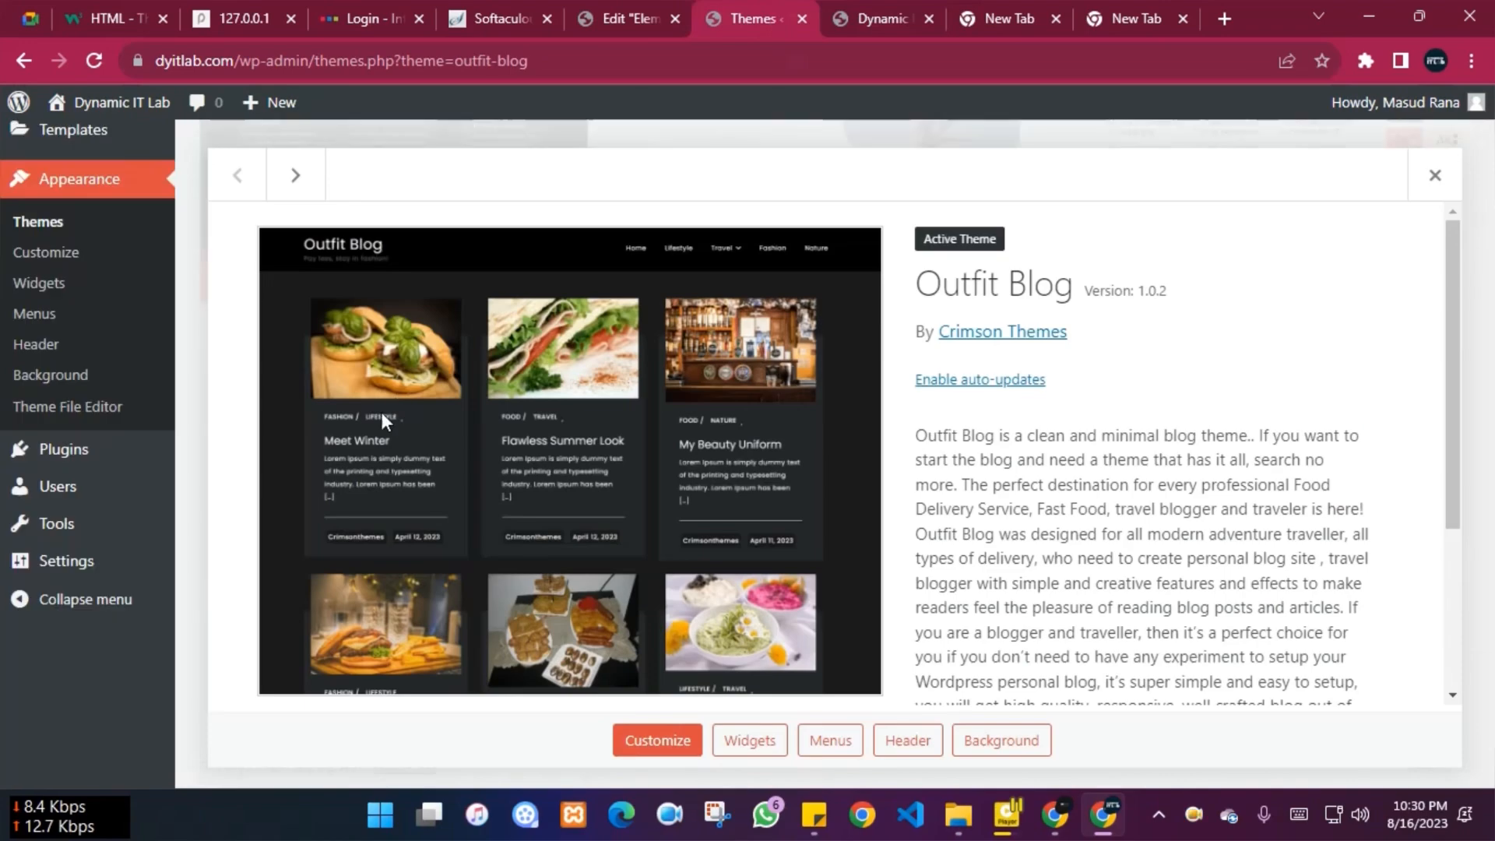
scroll(1106, 506, "down", 3)
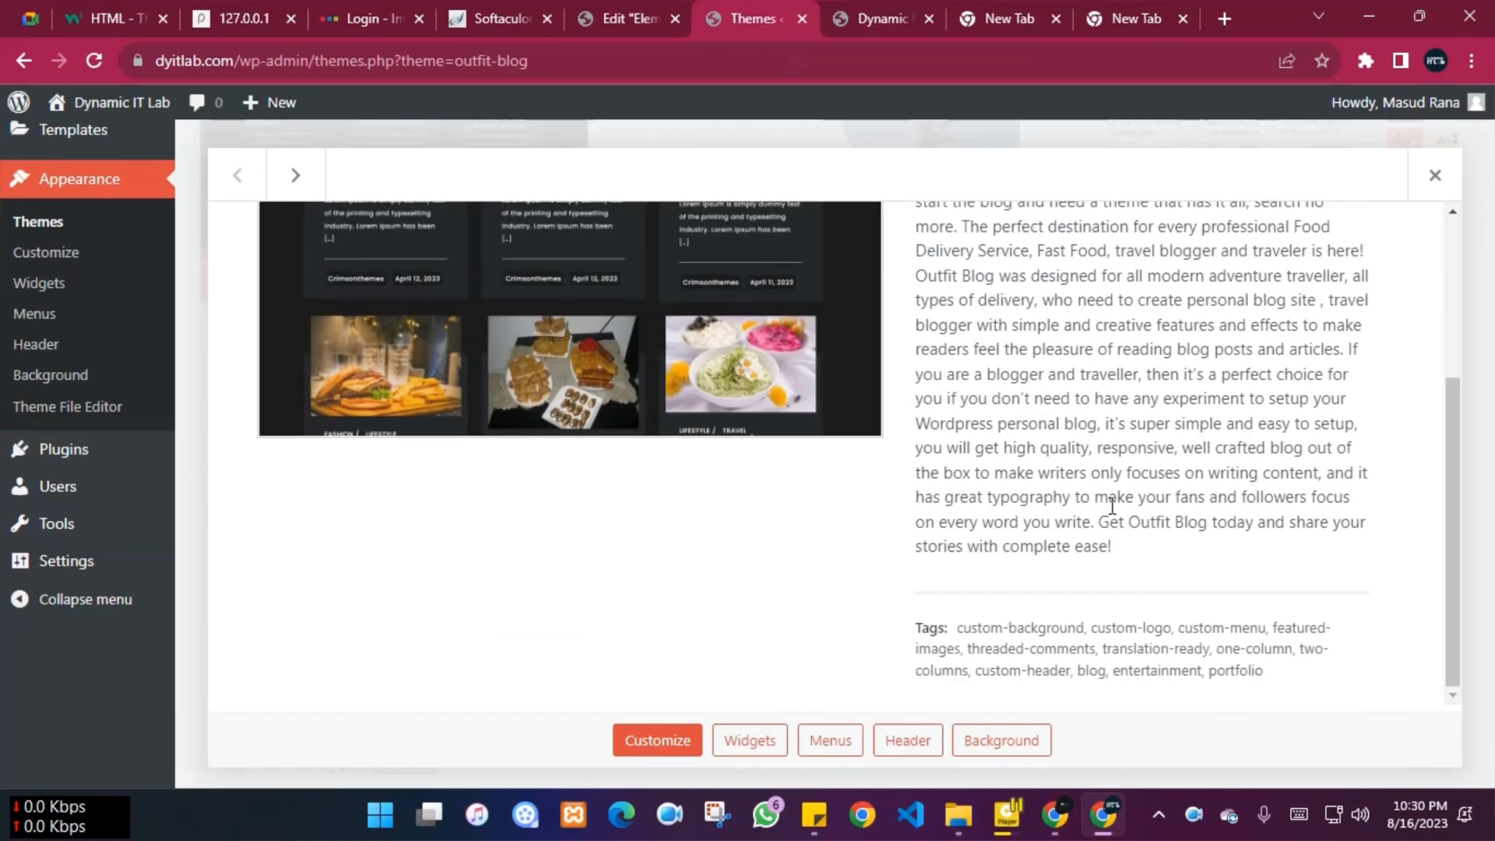
scroll(1112, 551, "up", 3)
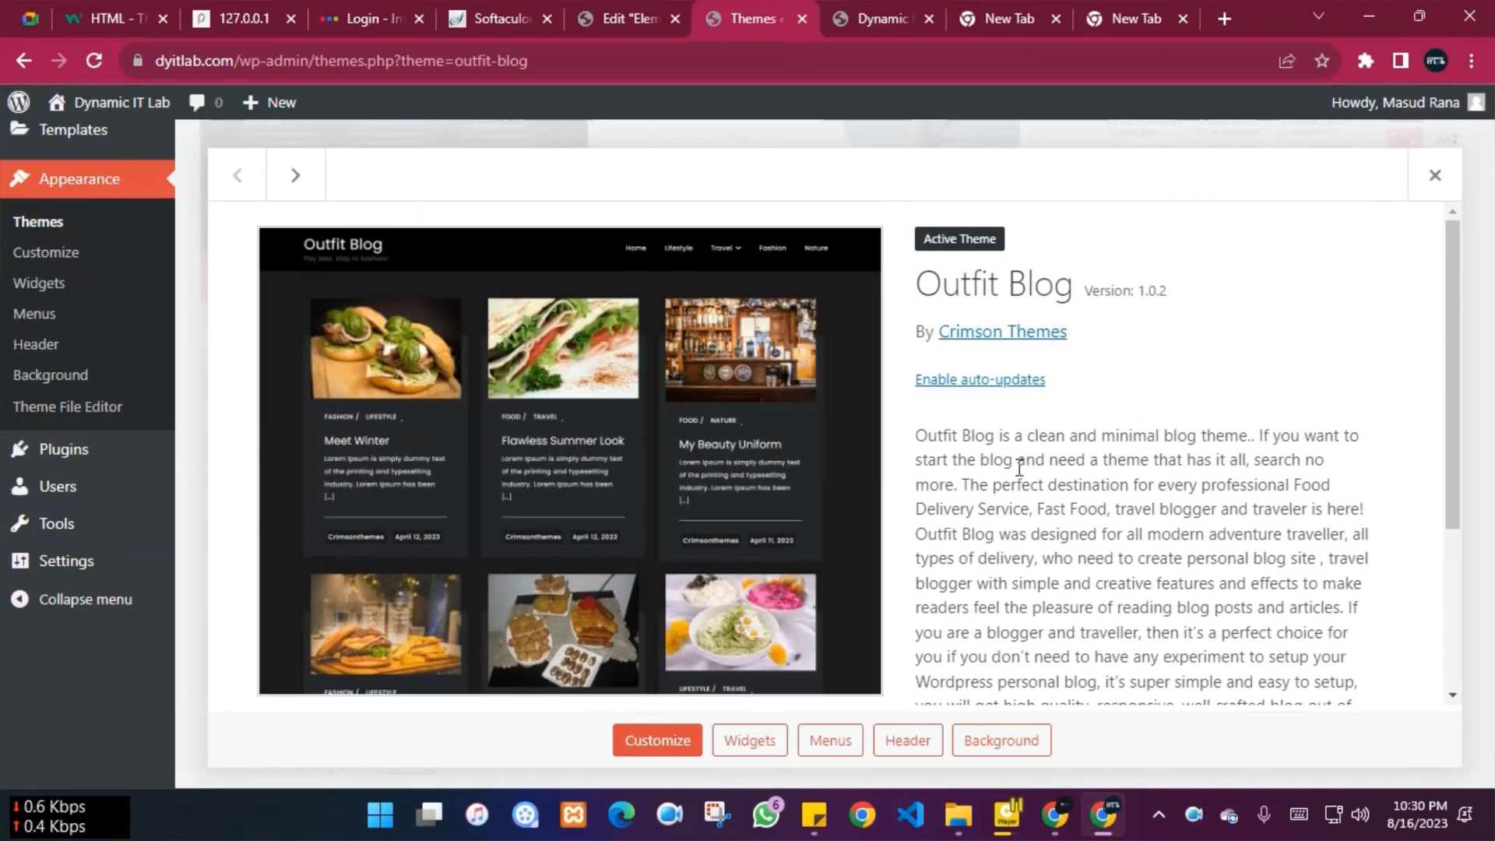
scroll(1111, 257, "down", 3)
scroll(1090, 295, "up", 3)
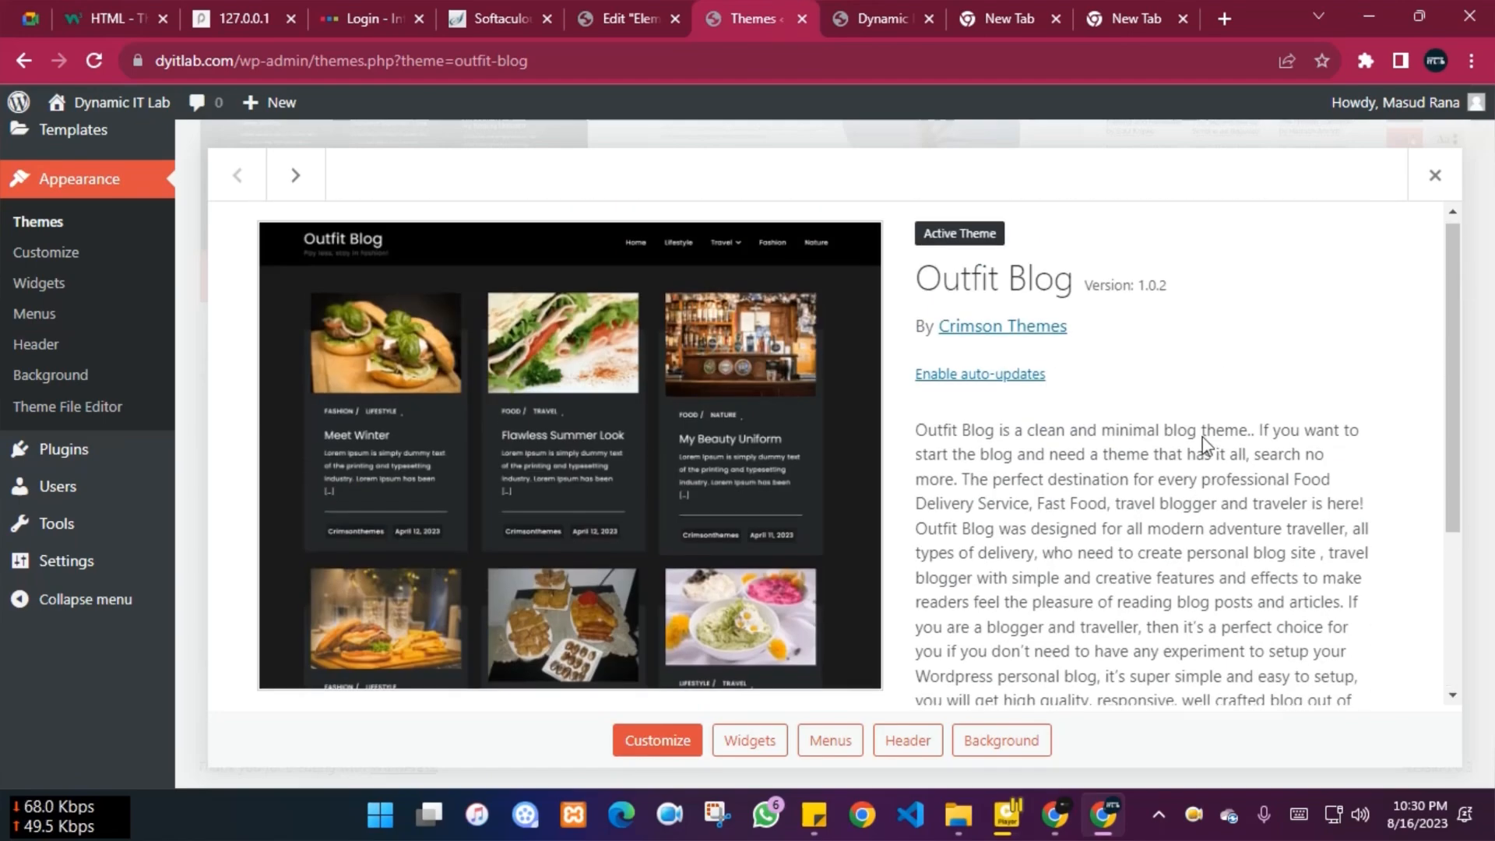
left_click(991, 340)
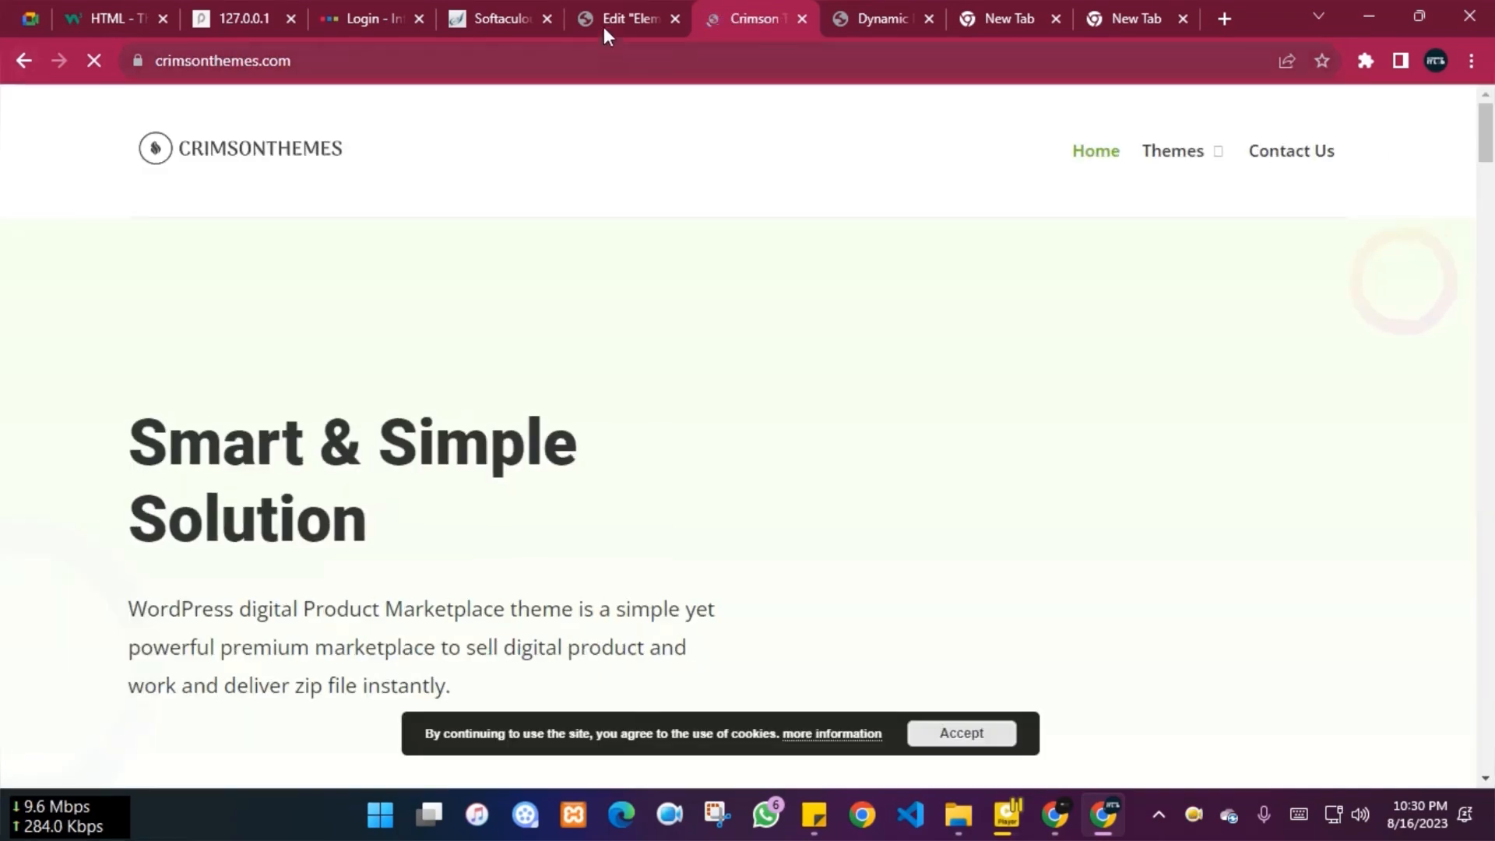
On the Crimson Themes site, open Outfit Blog's live demo from the theme cards
left_click(612, 23)
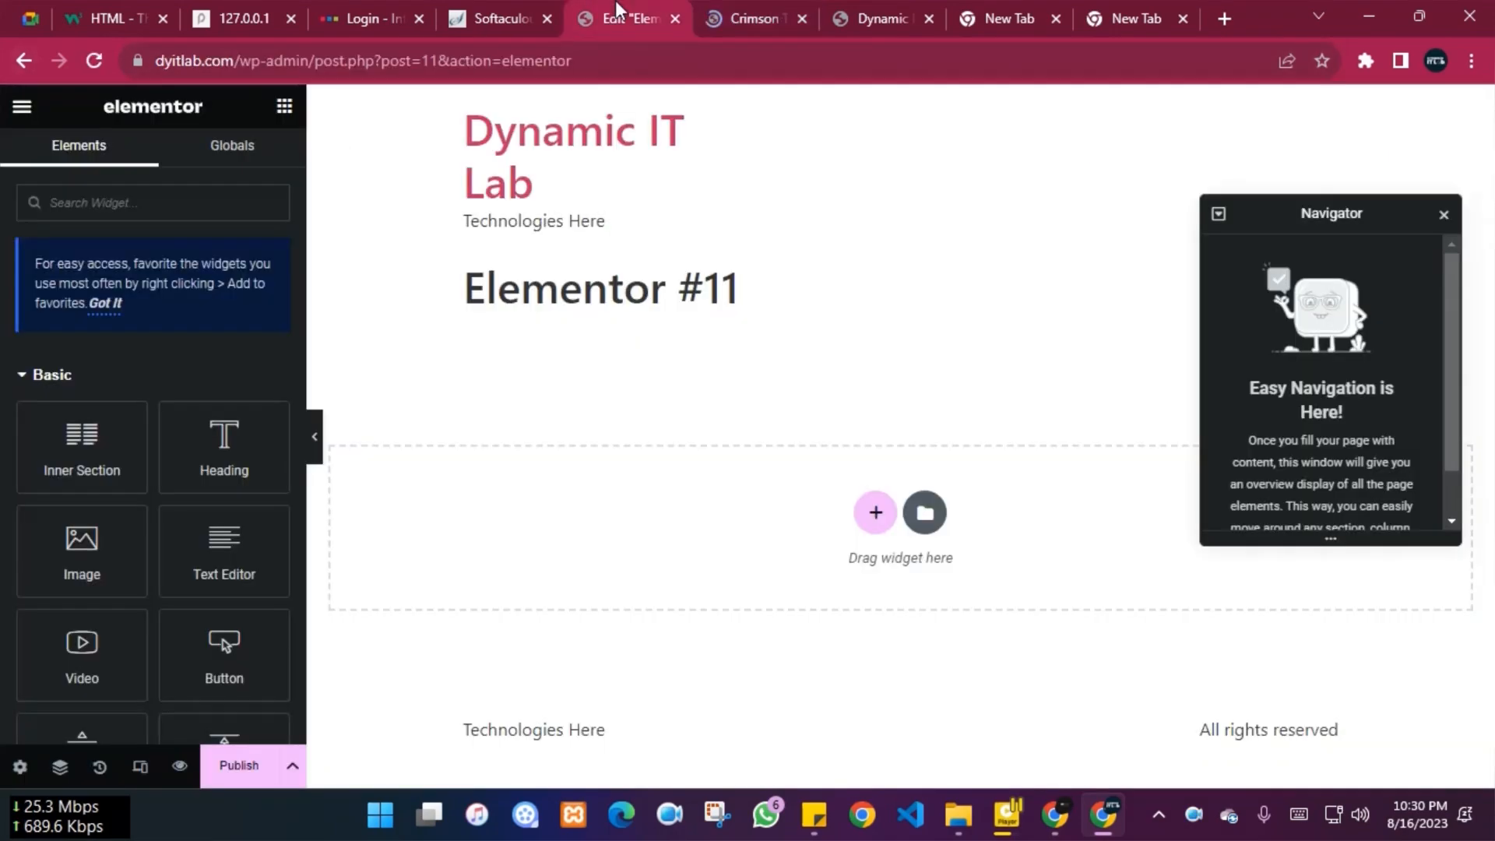
left_click(744, 17)
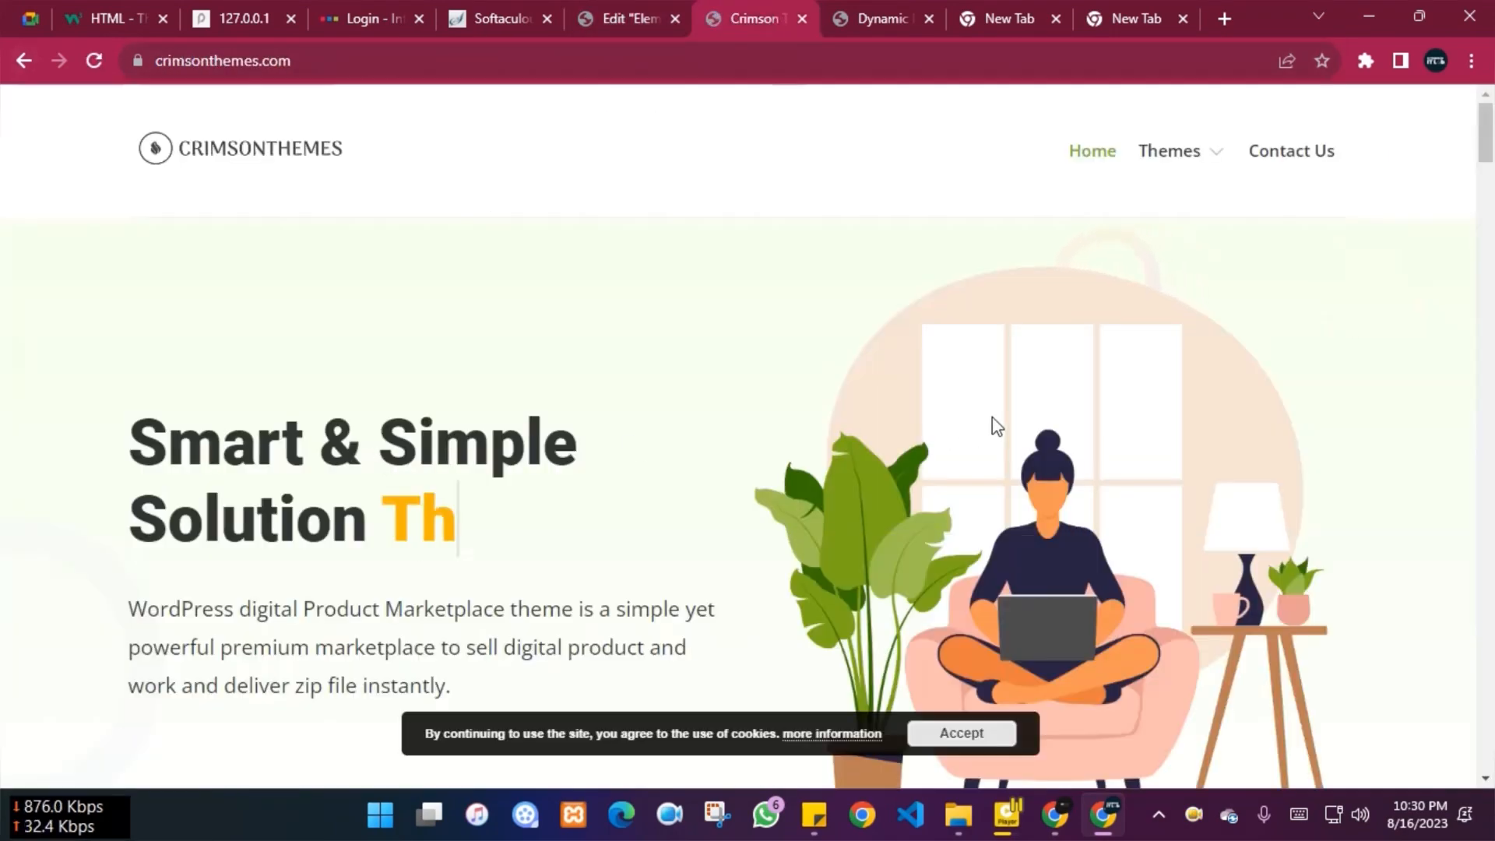
scroll(992, 421, "down", 10)
scroll(992, 421, "down", 3)
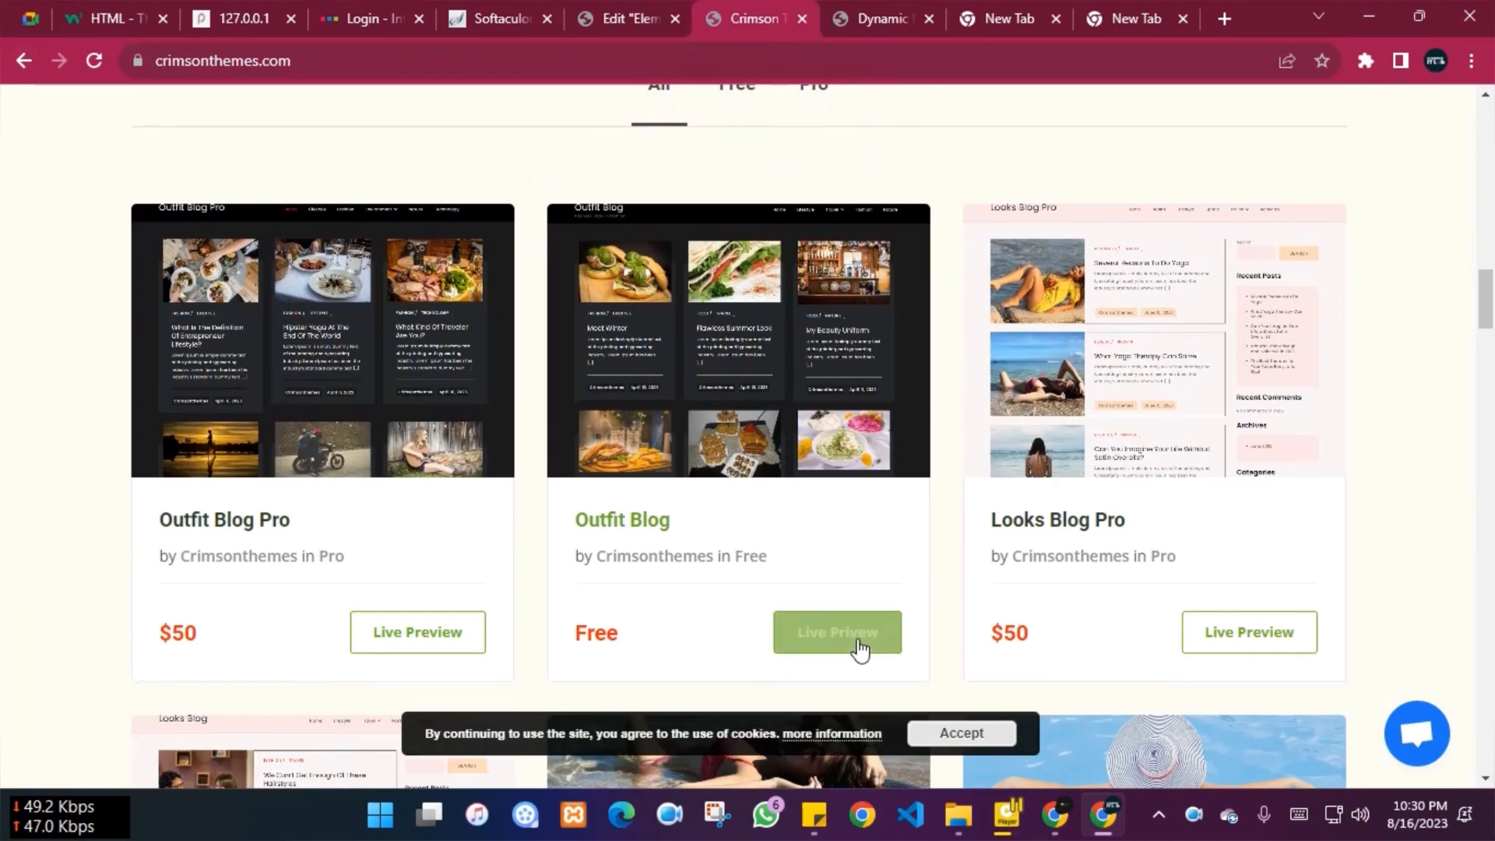
left_click(827, 630)
Browse the Outfit Blog demo site, then return to WordPress's Outfit Blog theme details
left_click(671, 19)
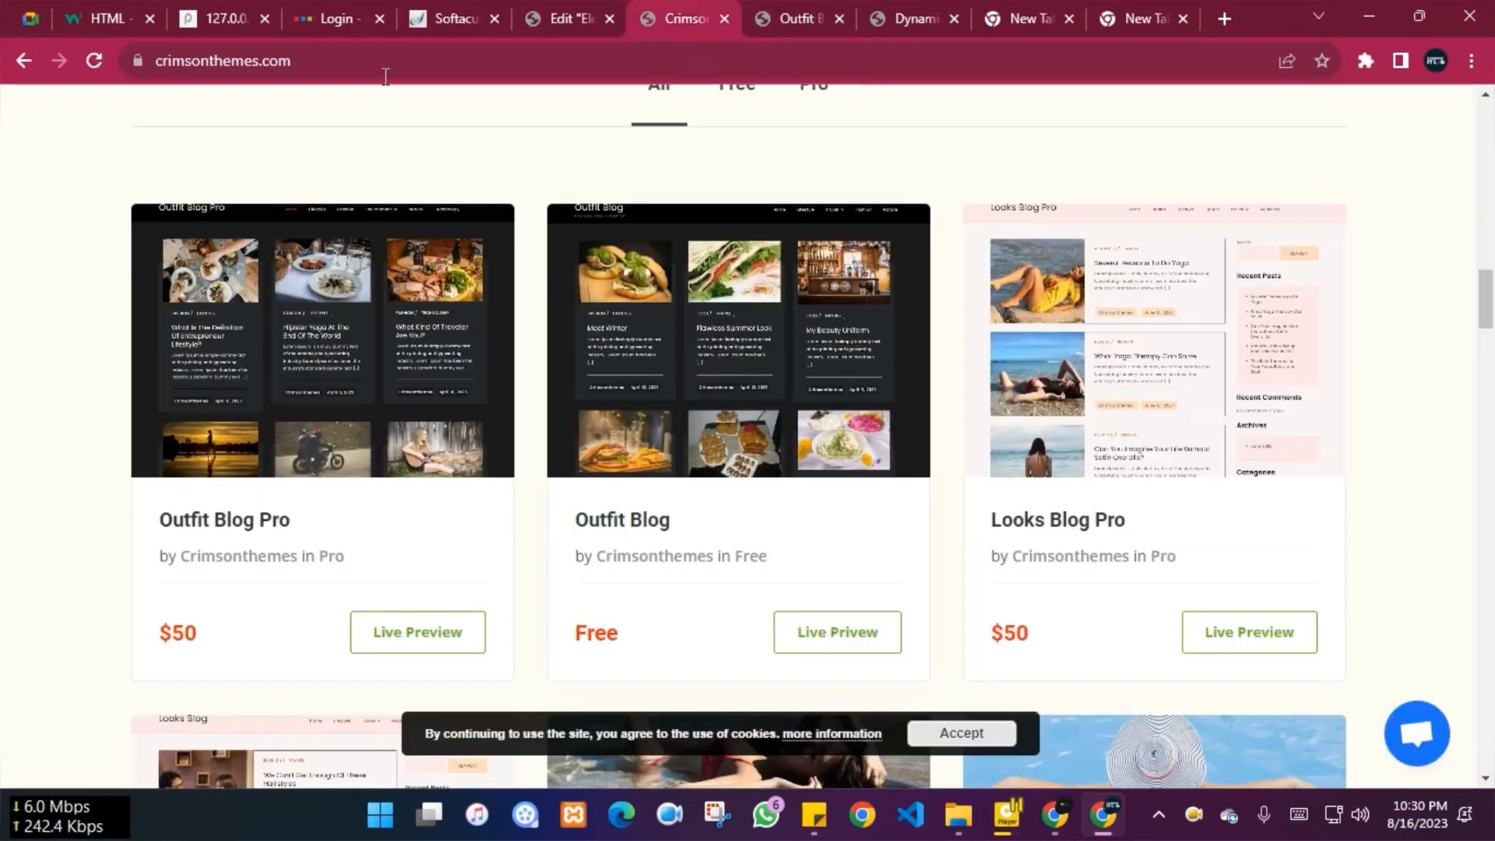
left_click(26, 61)
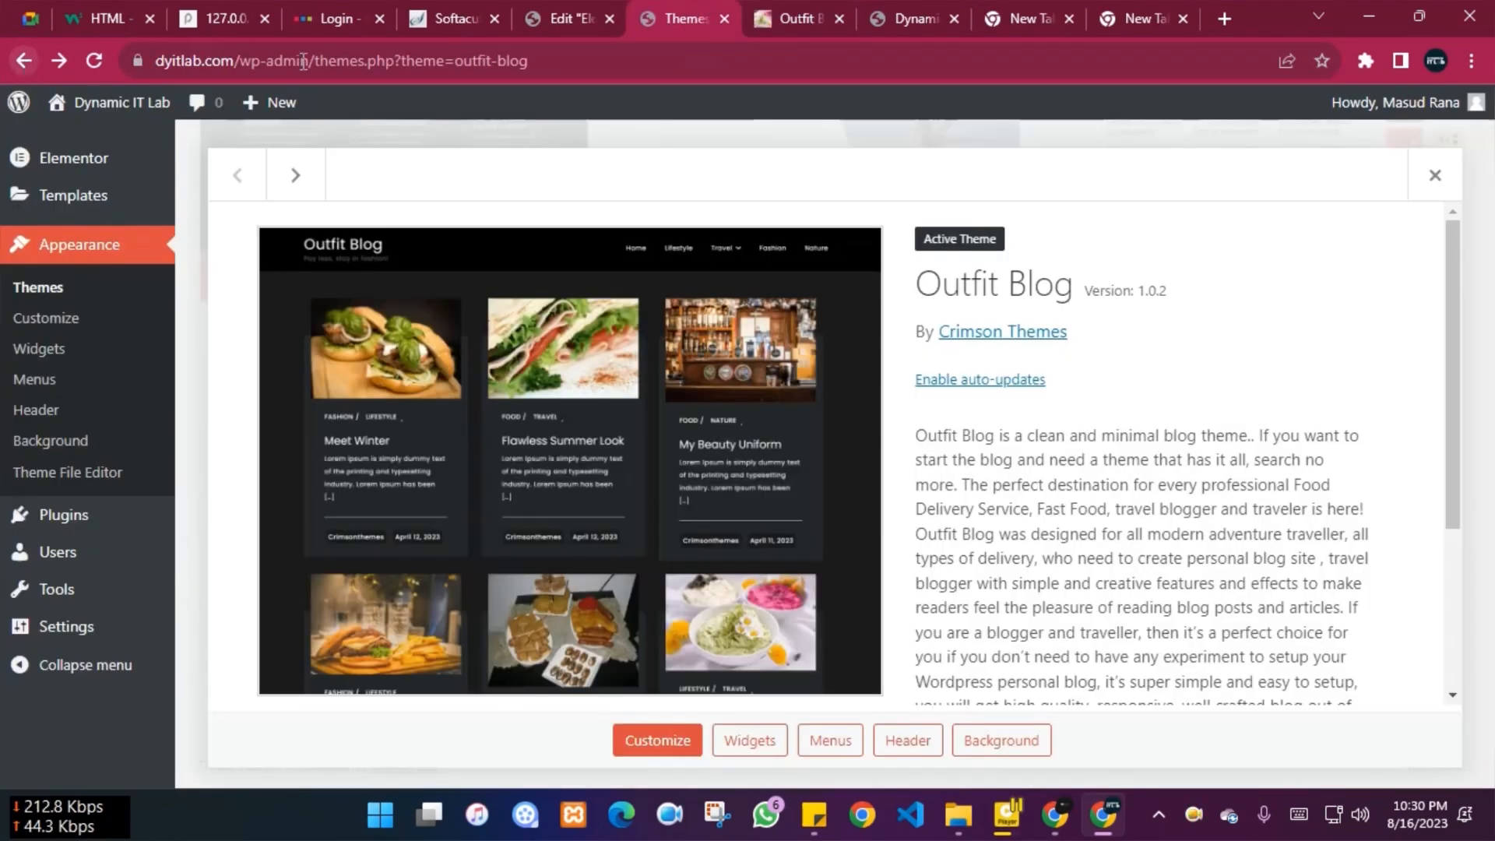
left_click(788, 17)
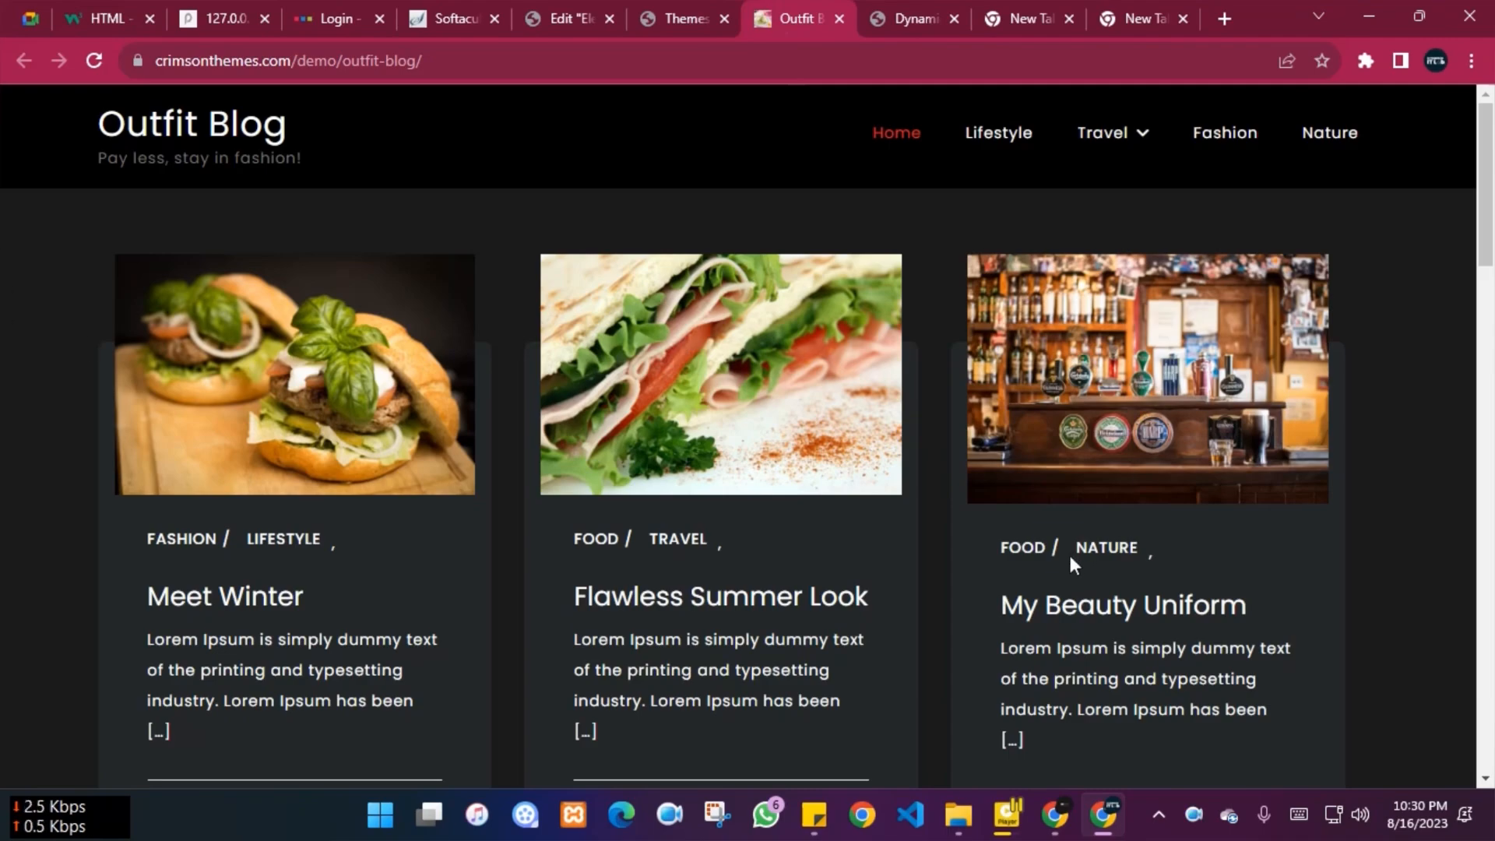
scroll(1073, 562, "down", 20)
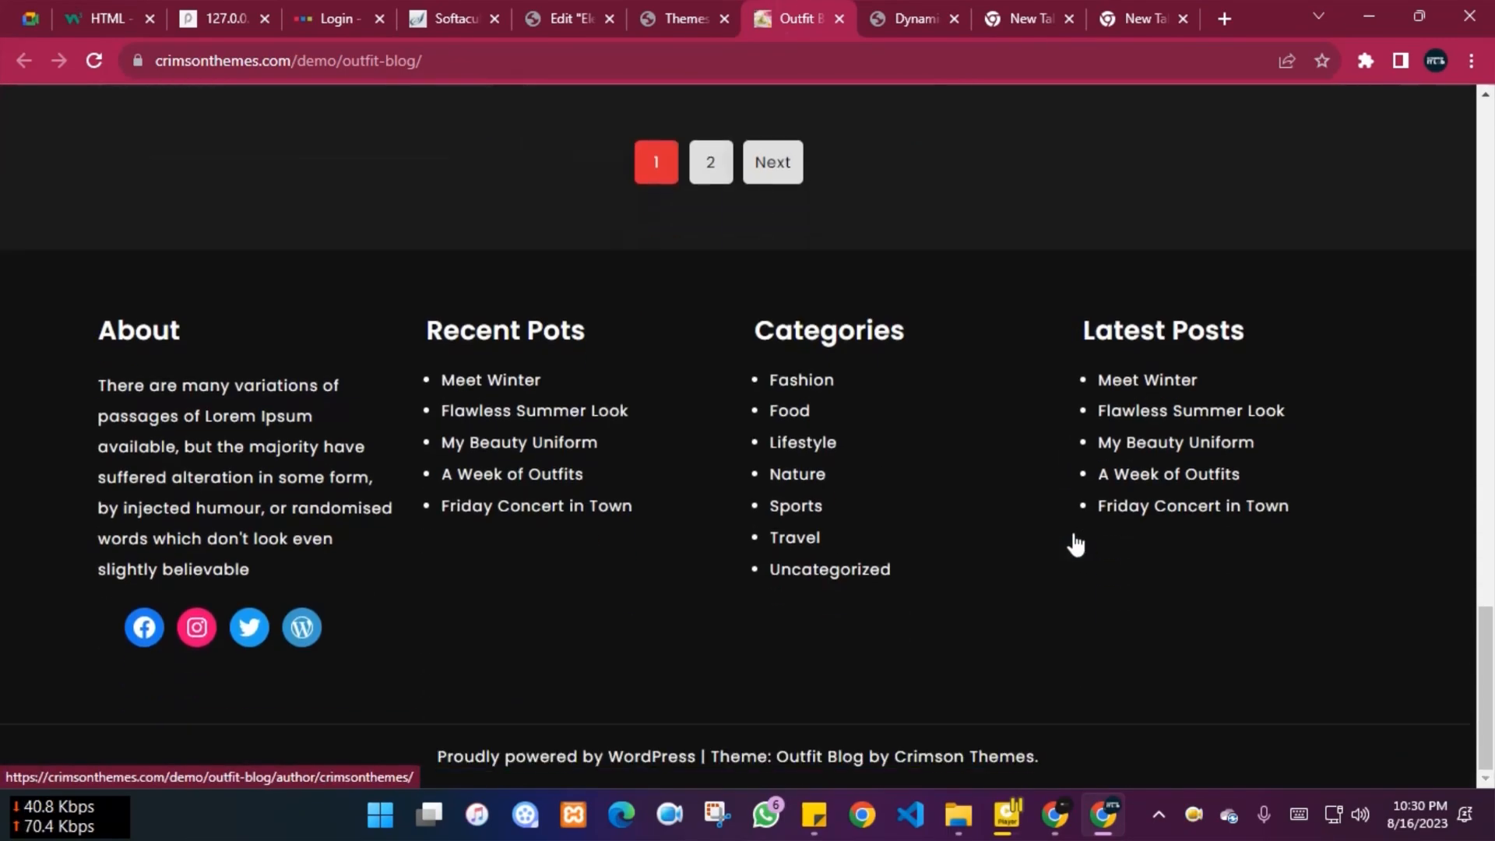
scroll(1074, 541, "up", 20)
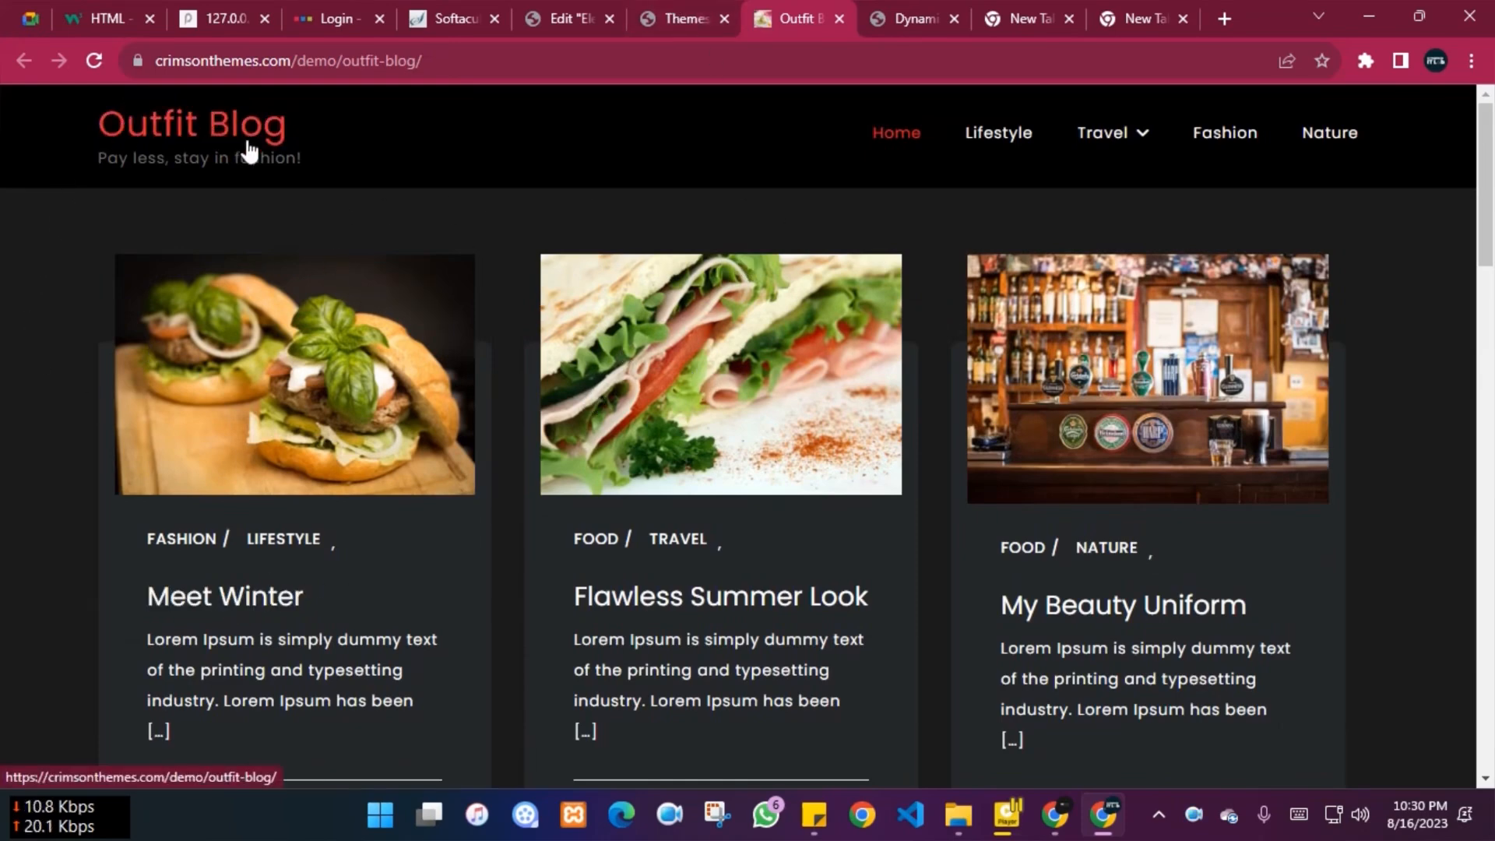
mouse_move(1134, 144)
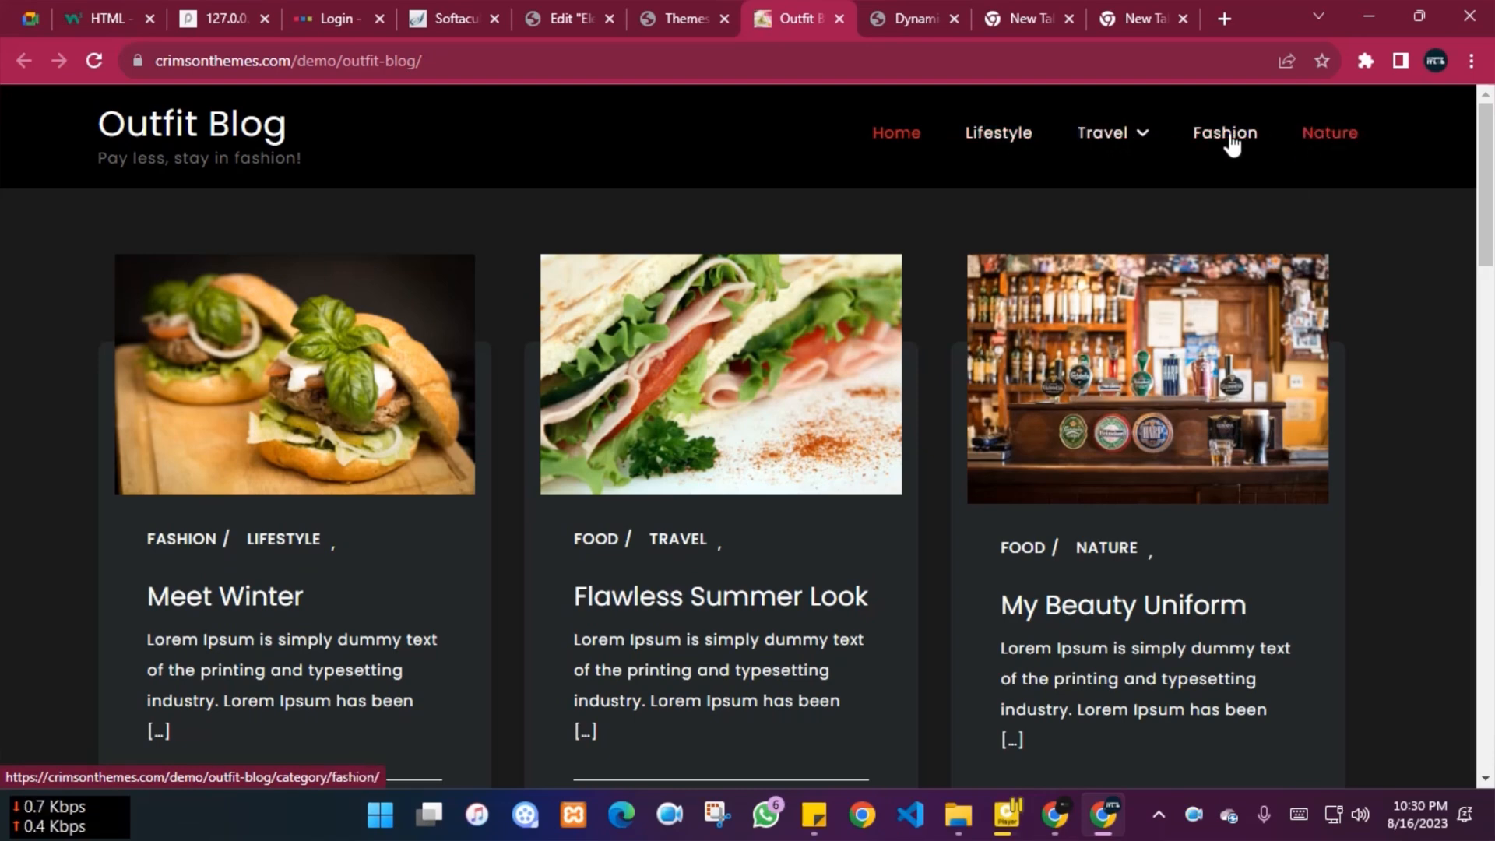
left_click(680, 11)
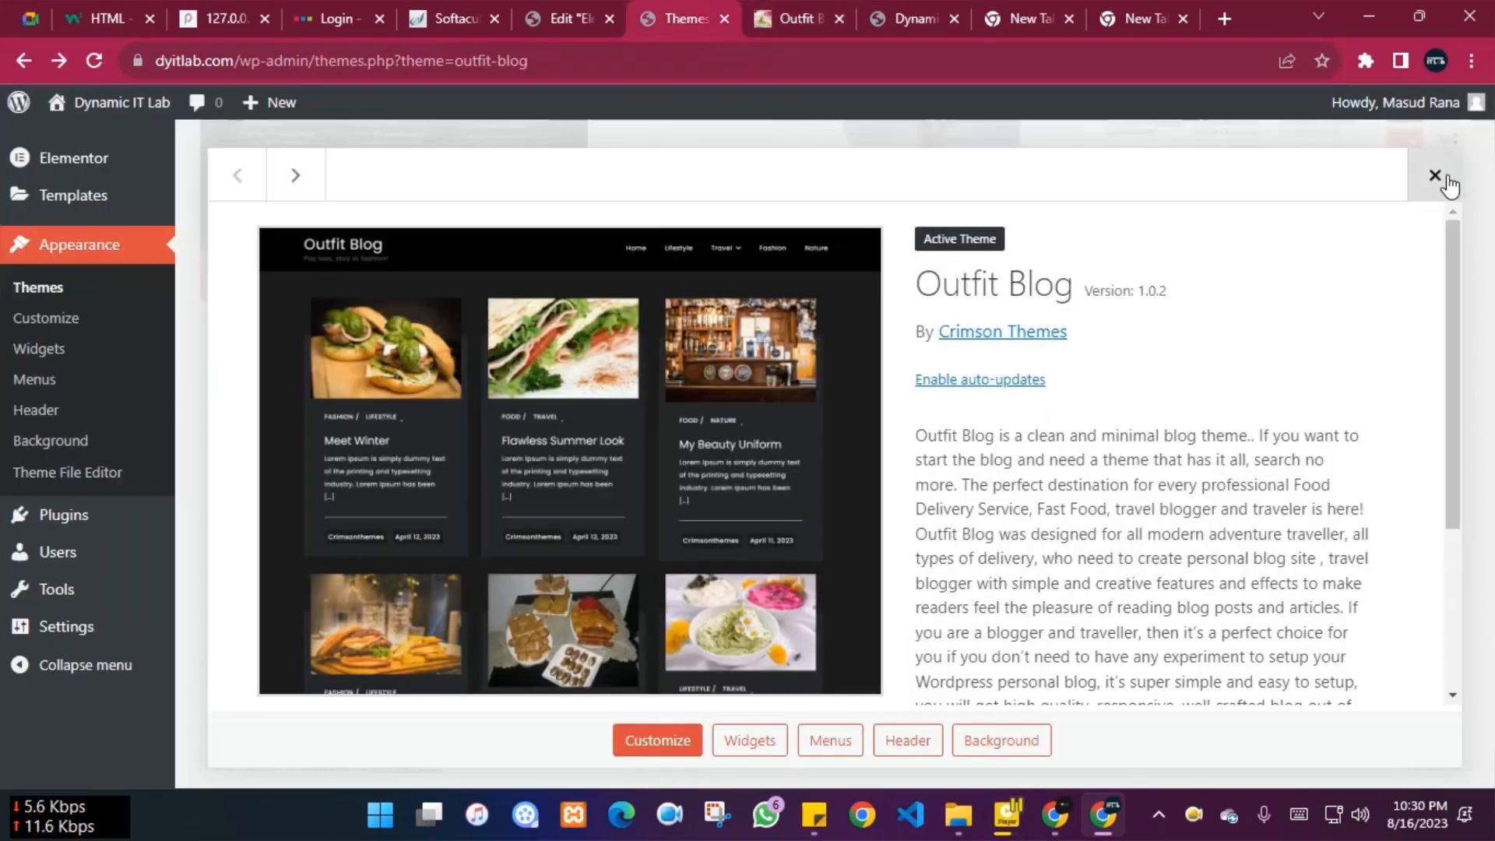
Save the Meet Winter burger image from the Outfit Blog demo home page
left_click(1435, 175)
scroll(784, 451, "up", 2)
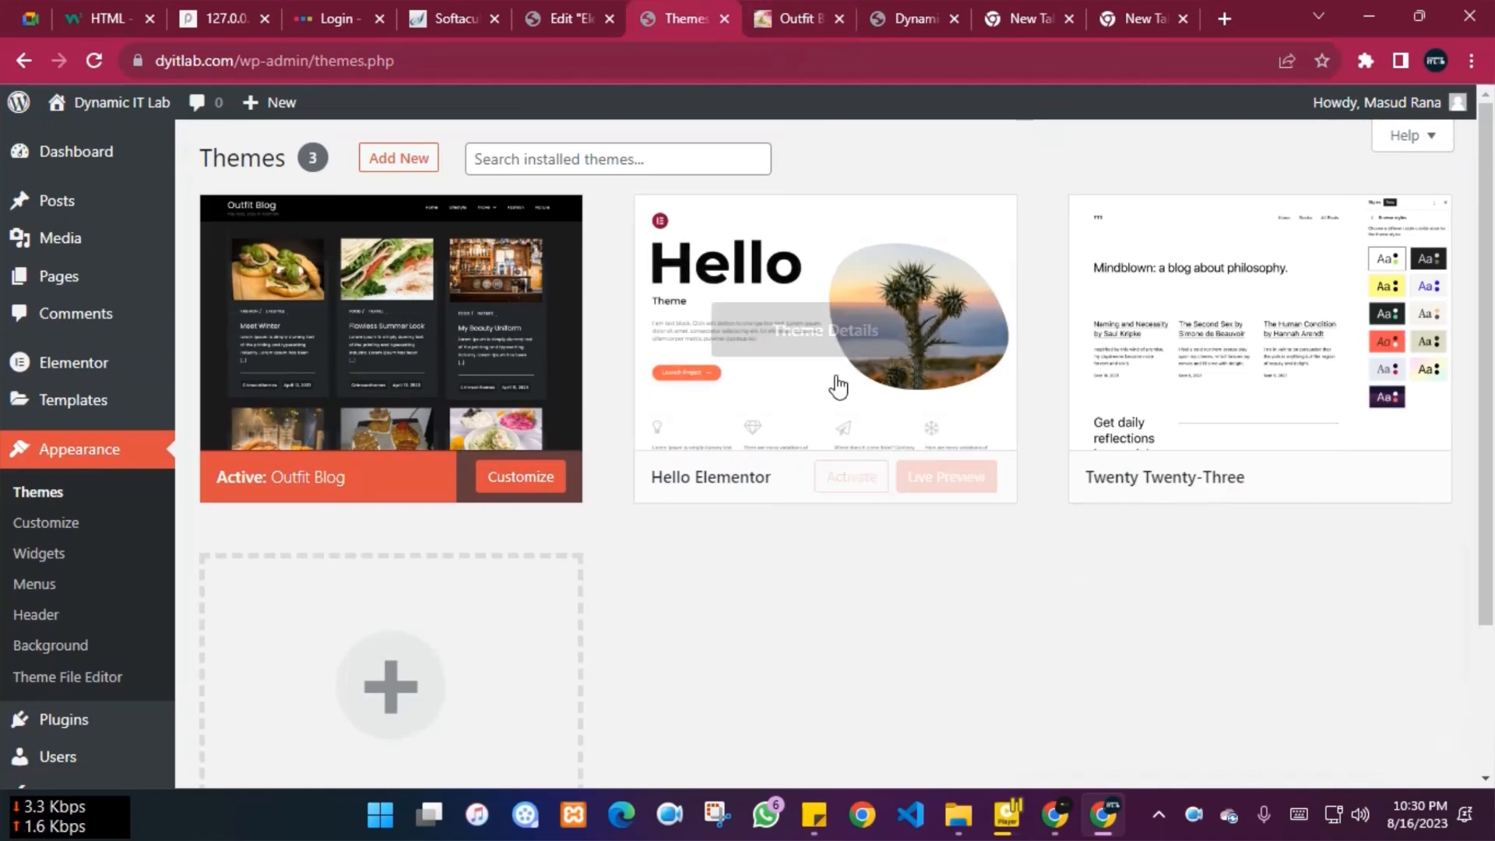
left_click(800, 9)
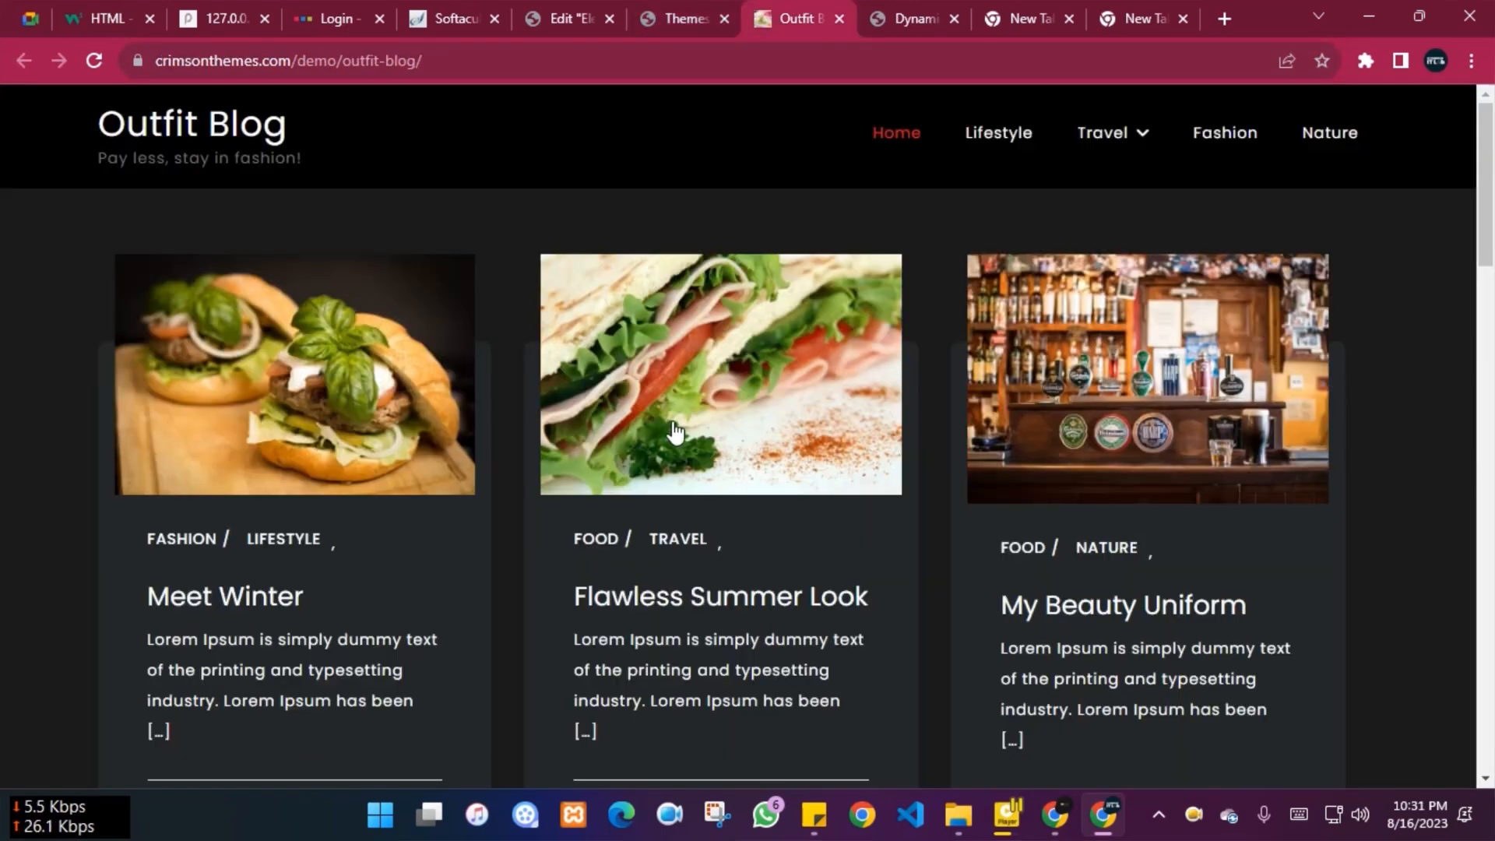
scroll(674, 431, "down", 1)
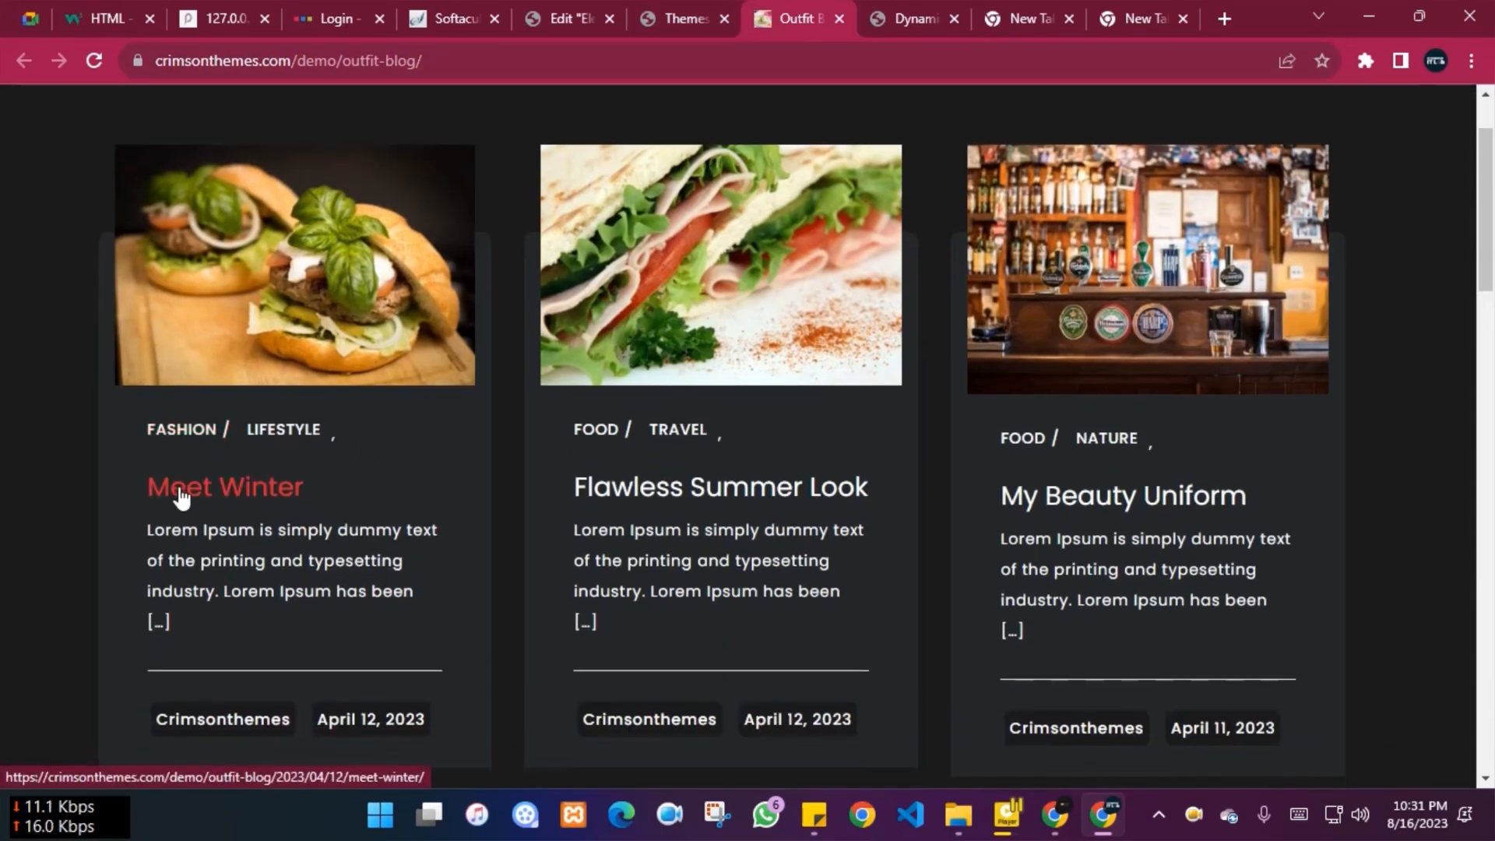
right_click(282, 253)
left_click(371, 502)
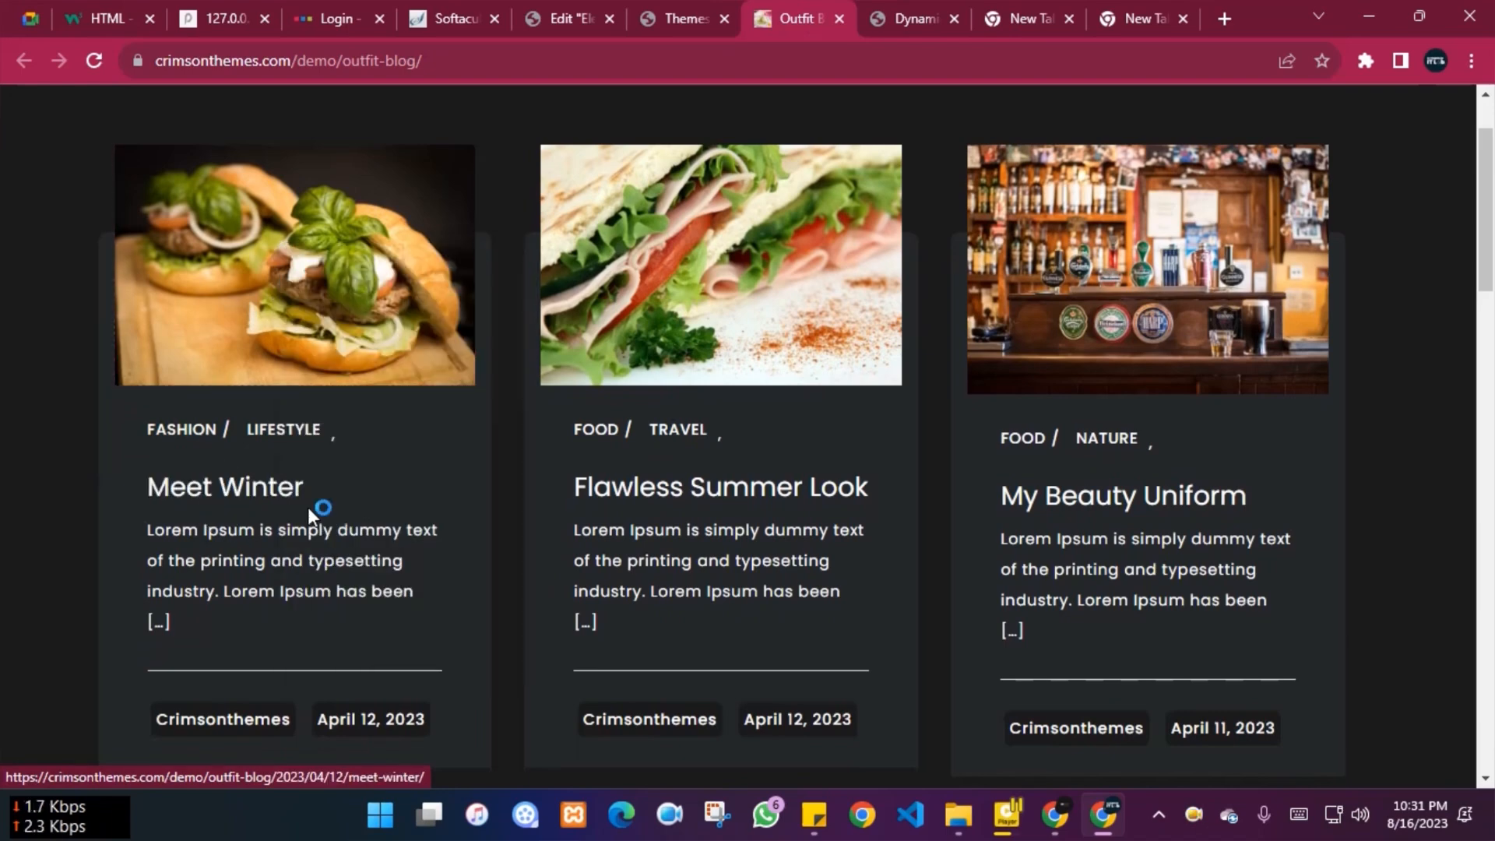
key("Return")
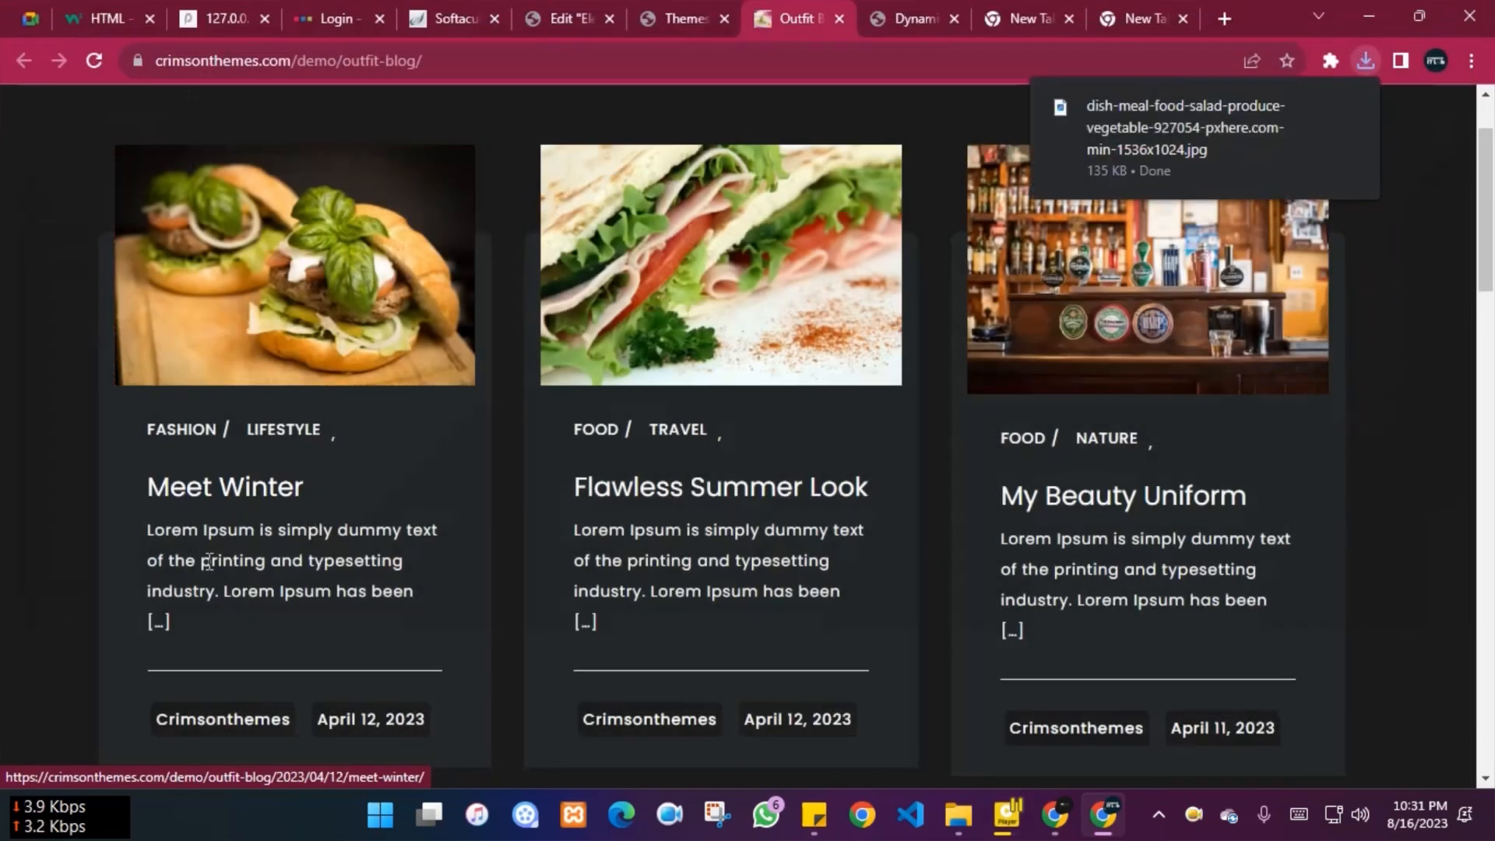
Open Meet Winter, Flawless Summer Look and My Beauty Uniform demo posts in new tabs
left_click(210, 498)
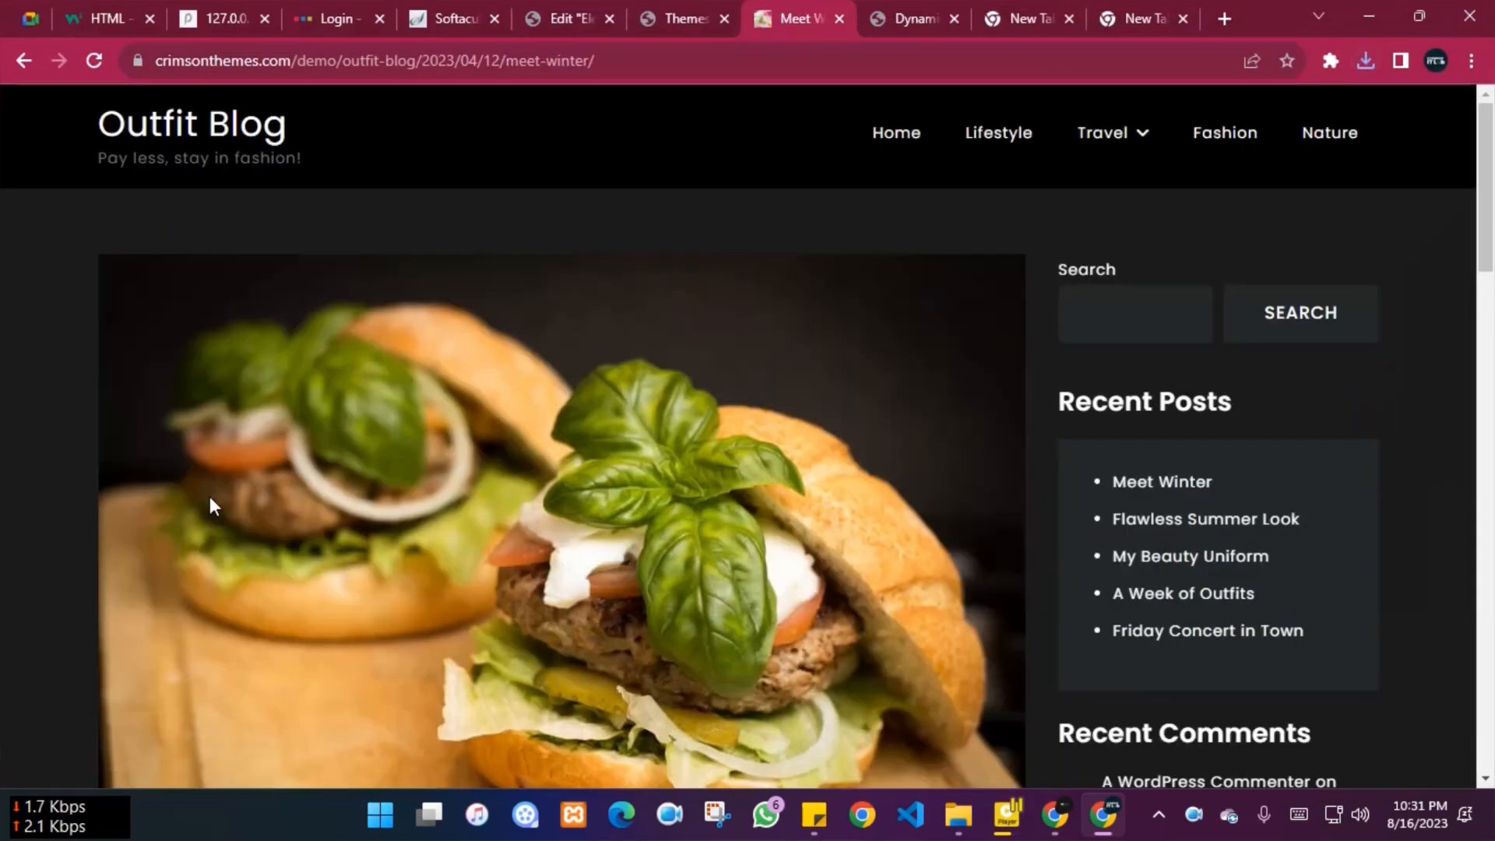
left_click(13, 67)
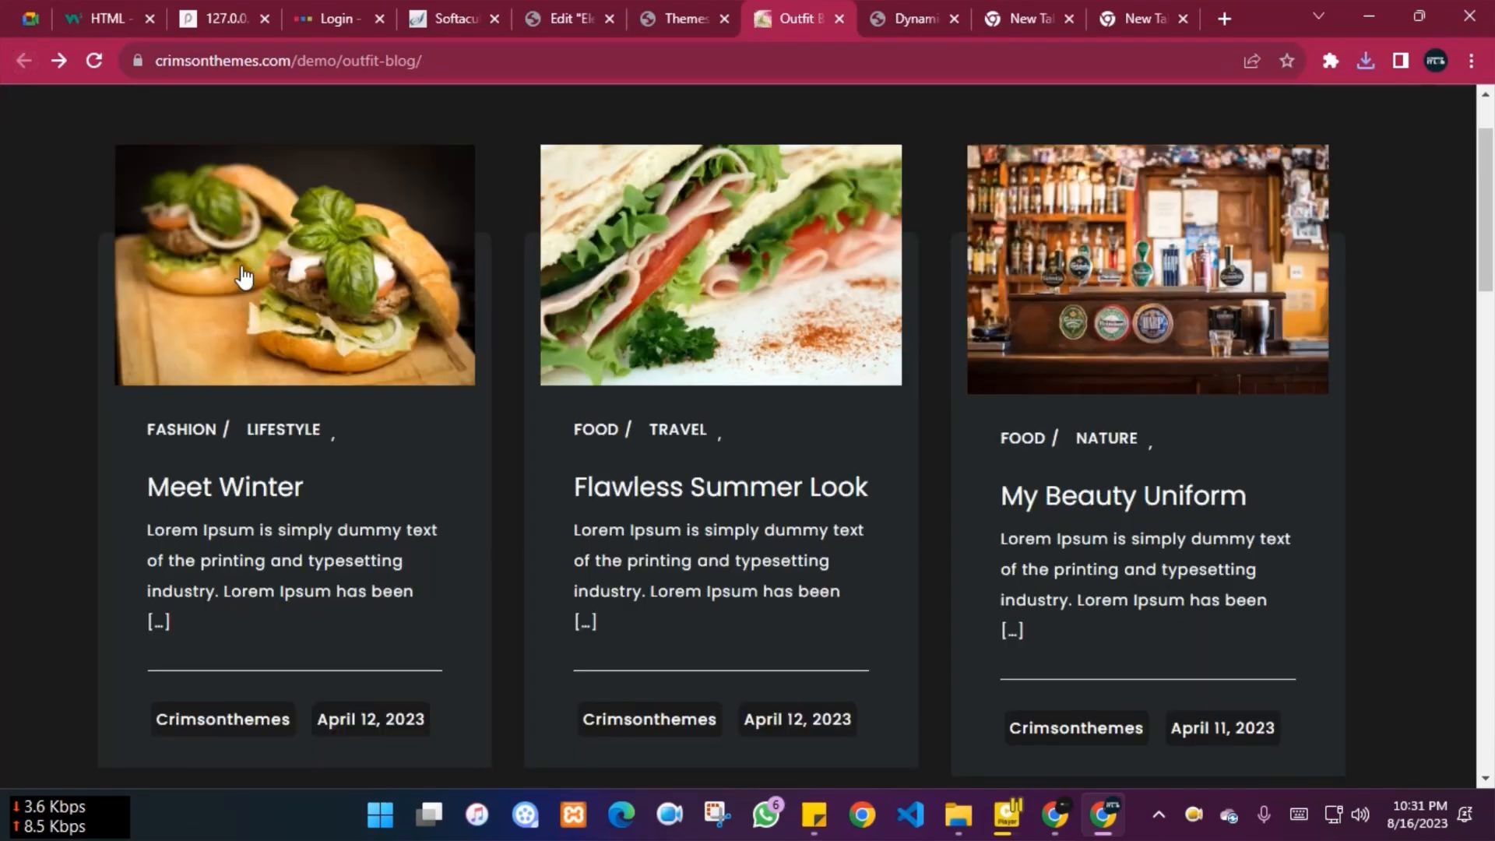
right_click(260, 237)
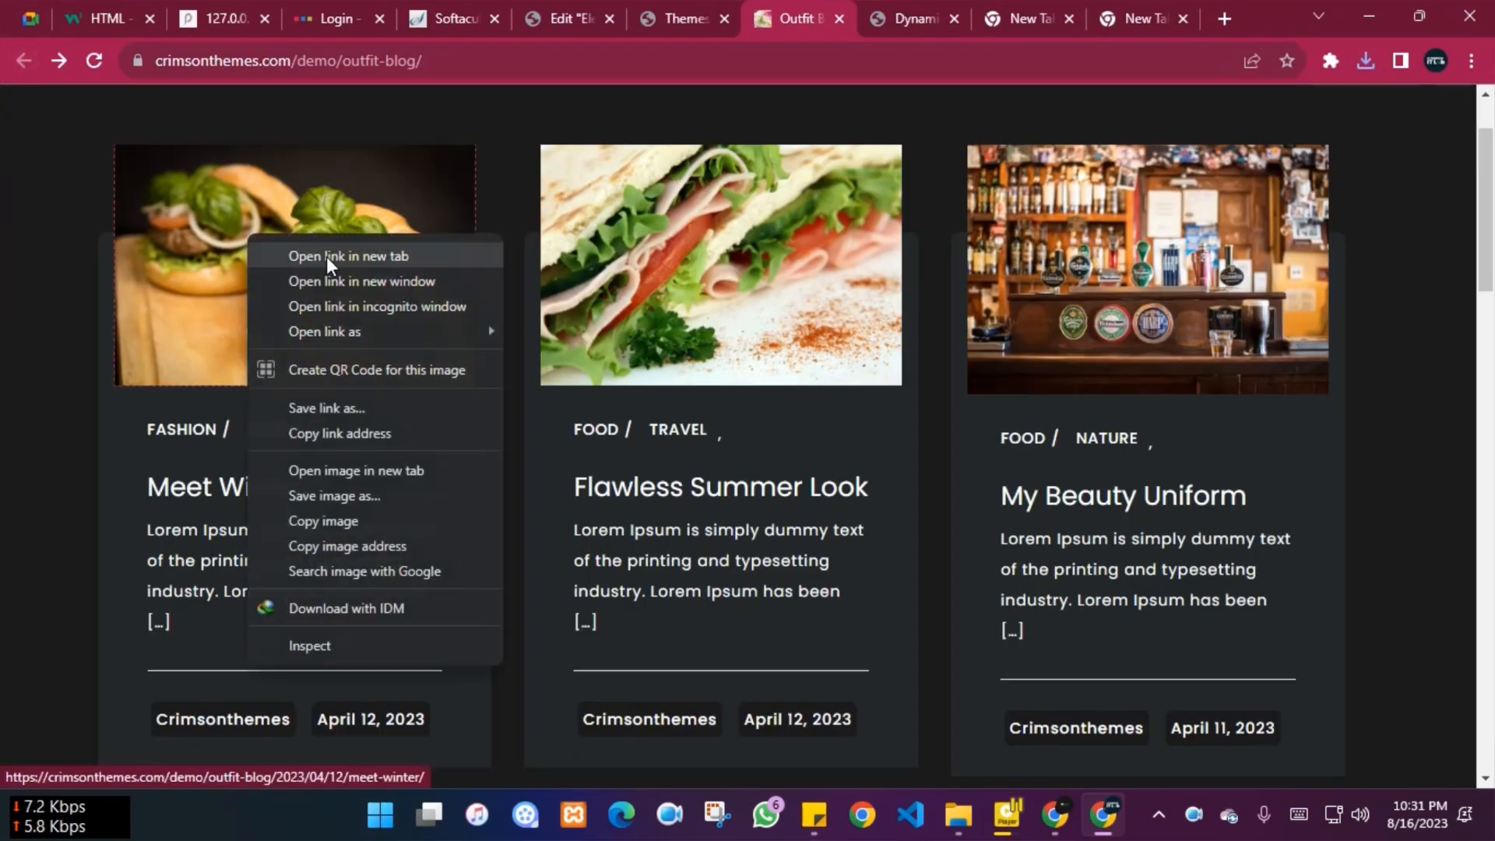
right_click(185, 483)
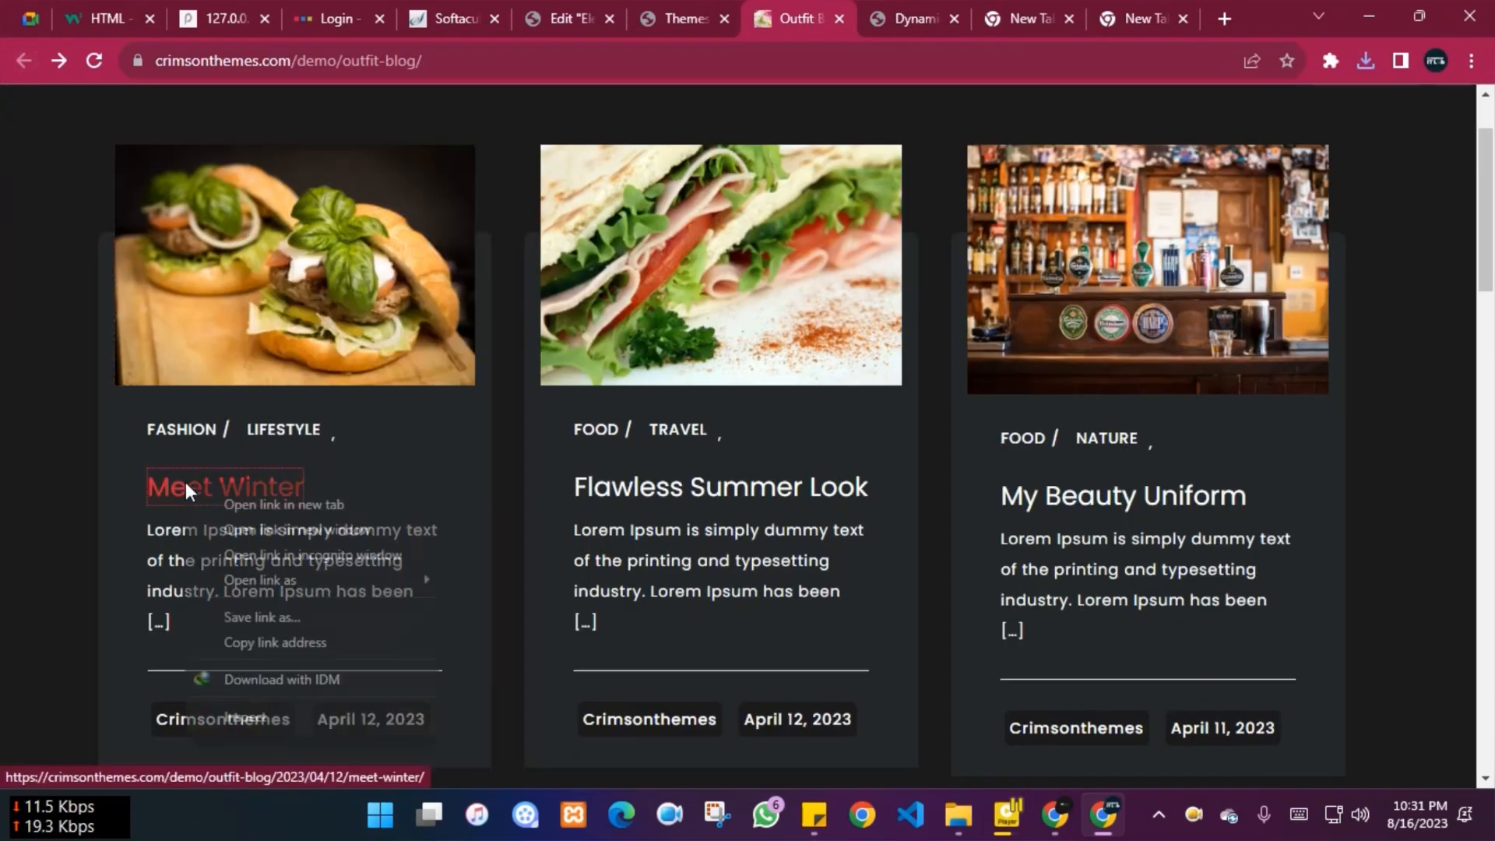
left_click(247, 504)
right_click(634, 502)
left_click(702, 512)
right_click(1051, 498)
left_click(1134, 516)
Save the Meet Winter post's burger image again as a second copy
left_click(708, 18)
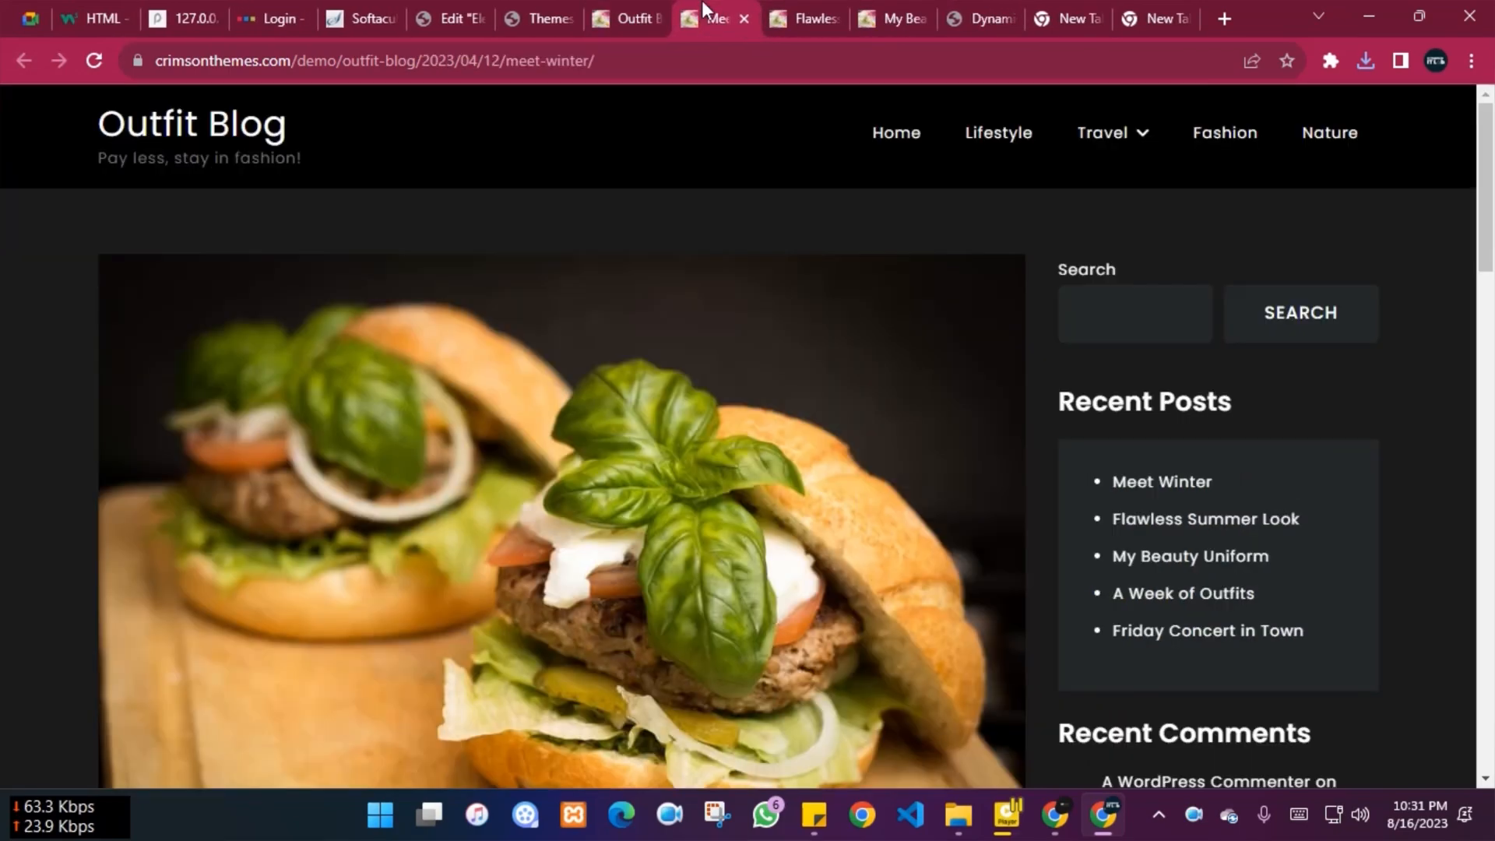
scroll(459, 389, "down", 3)
right_click(464, 282)
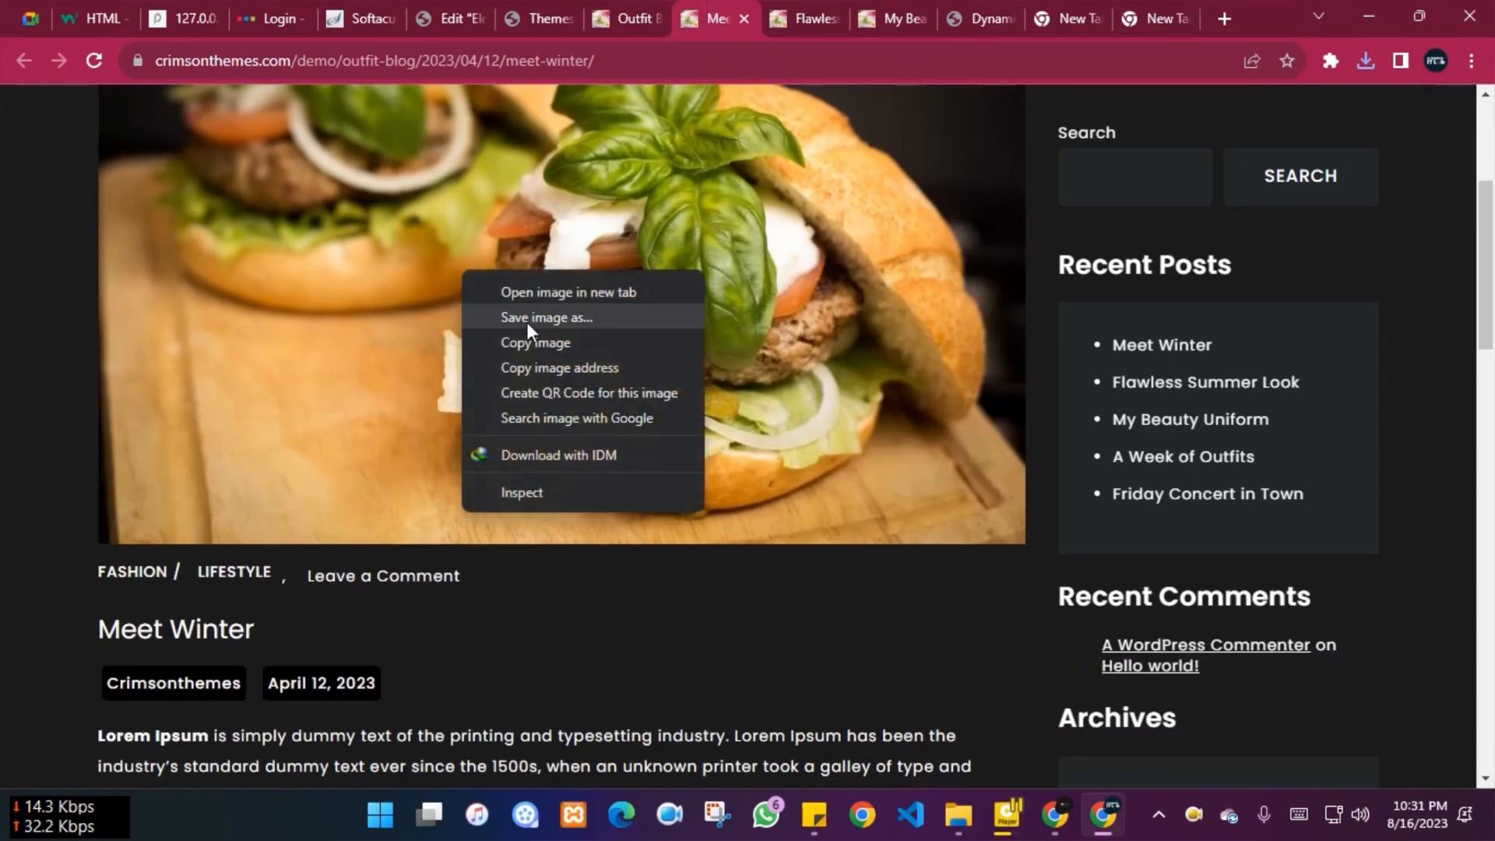
left_click(526, 321)
key("Return")
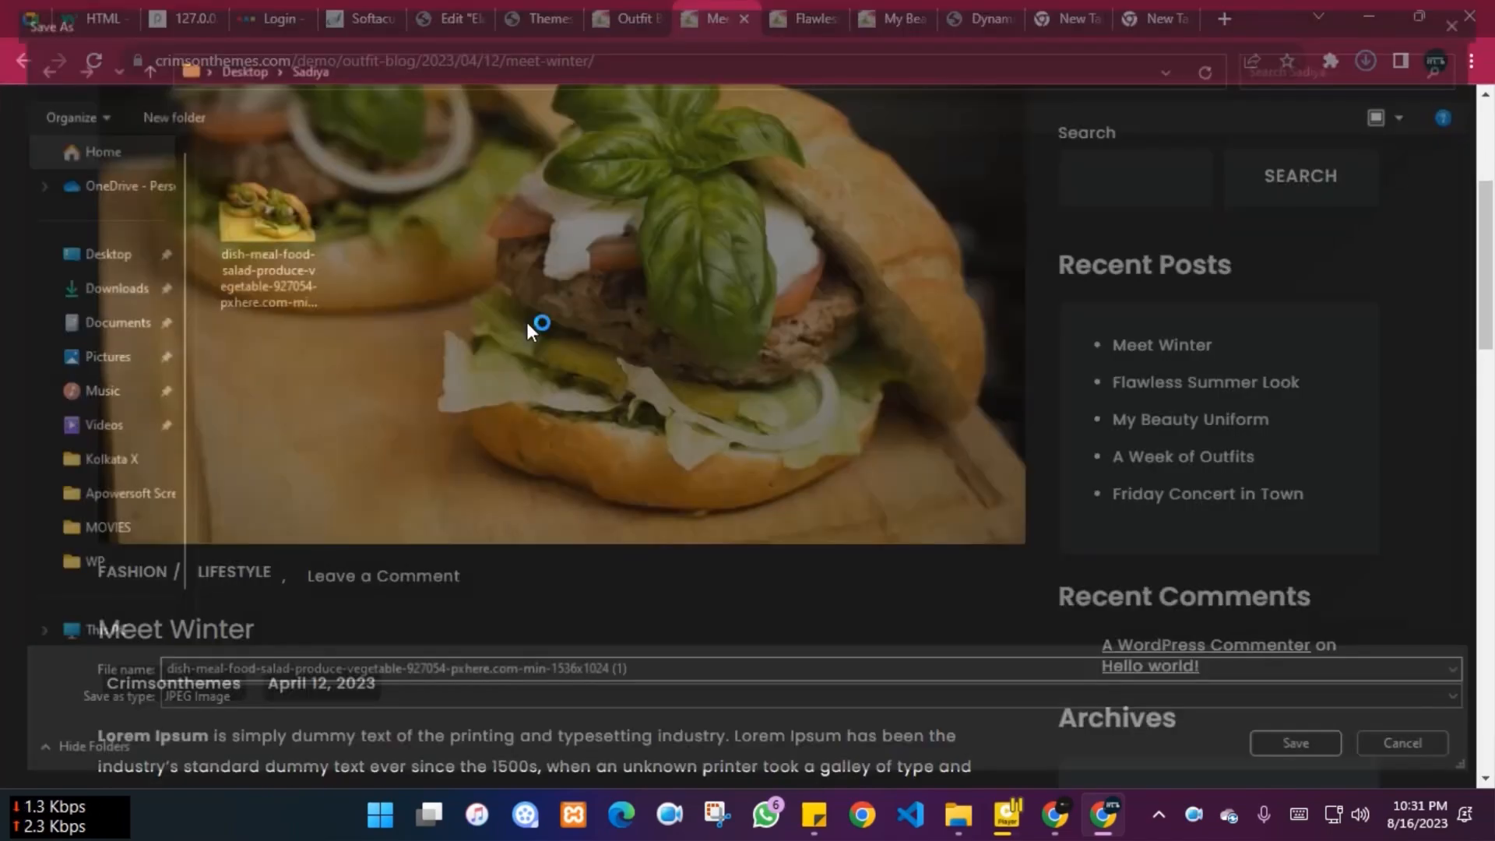
scroll(58, 371, "down", 5)
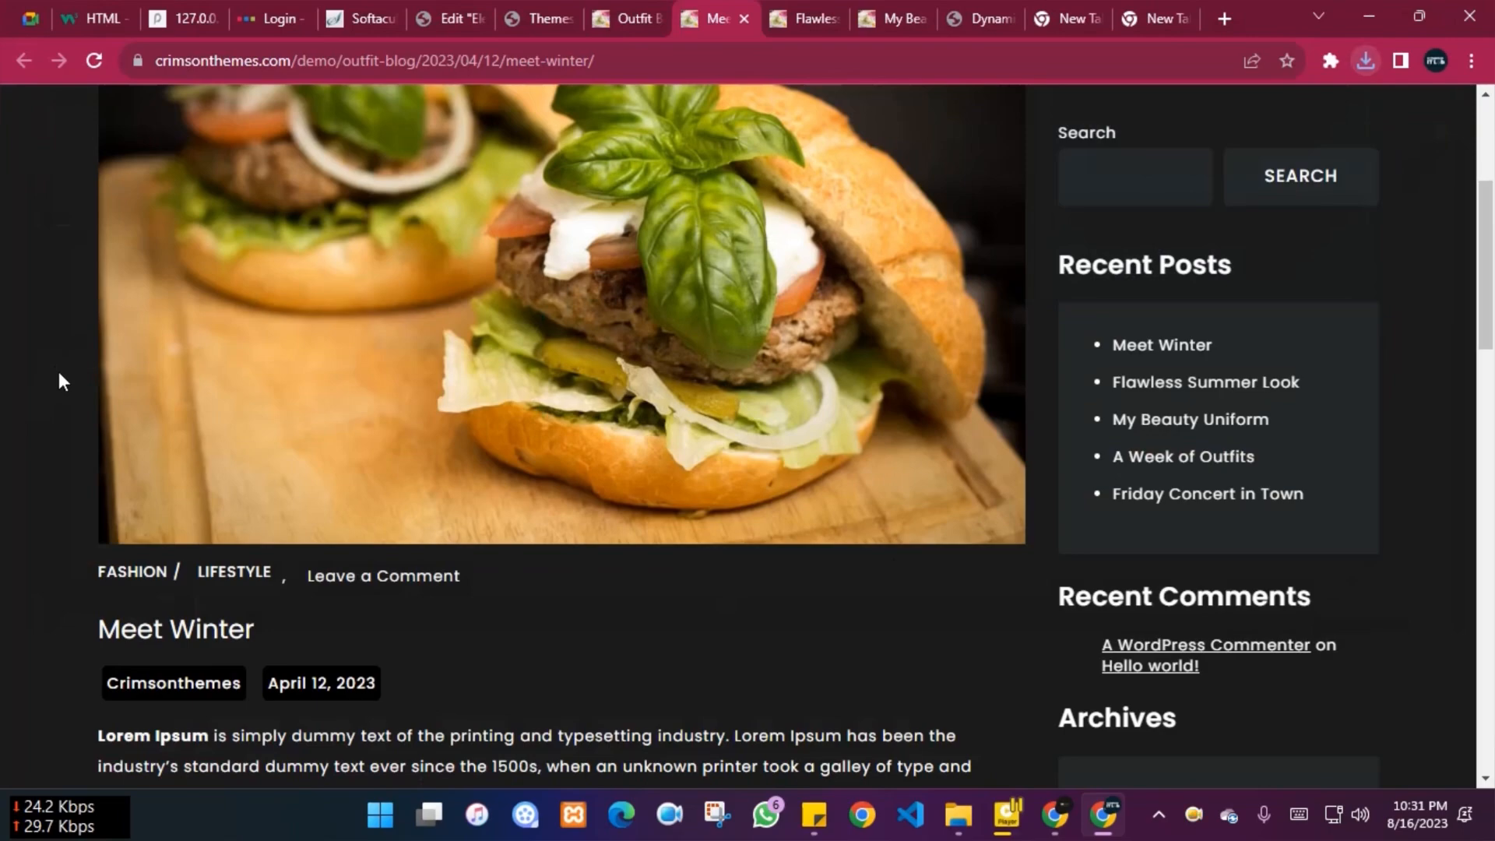
scroll(58, 371, "up", 5)
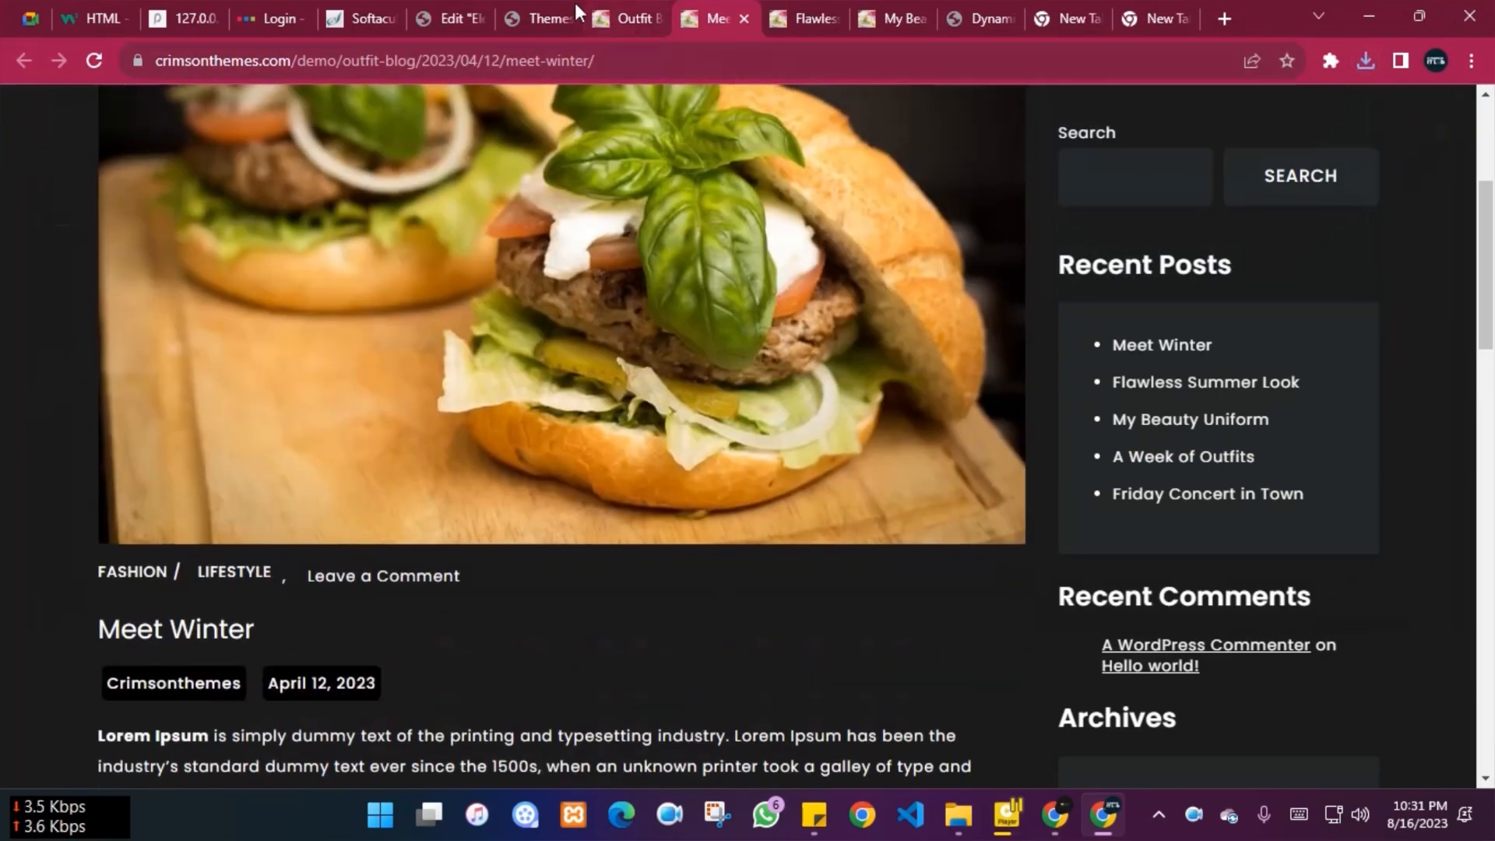
Close the Softaculous, login and 127.0.0.1 tabs, returning to the WordPress Themes page
left_click(452, 3)
left_click(522, 3)
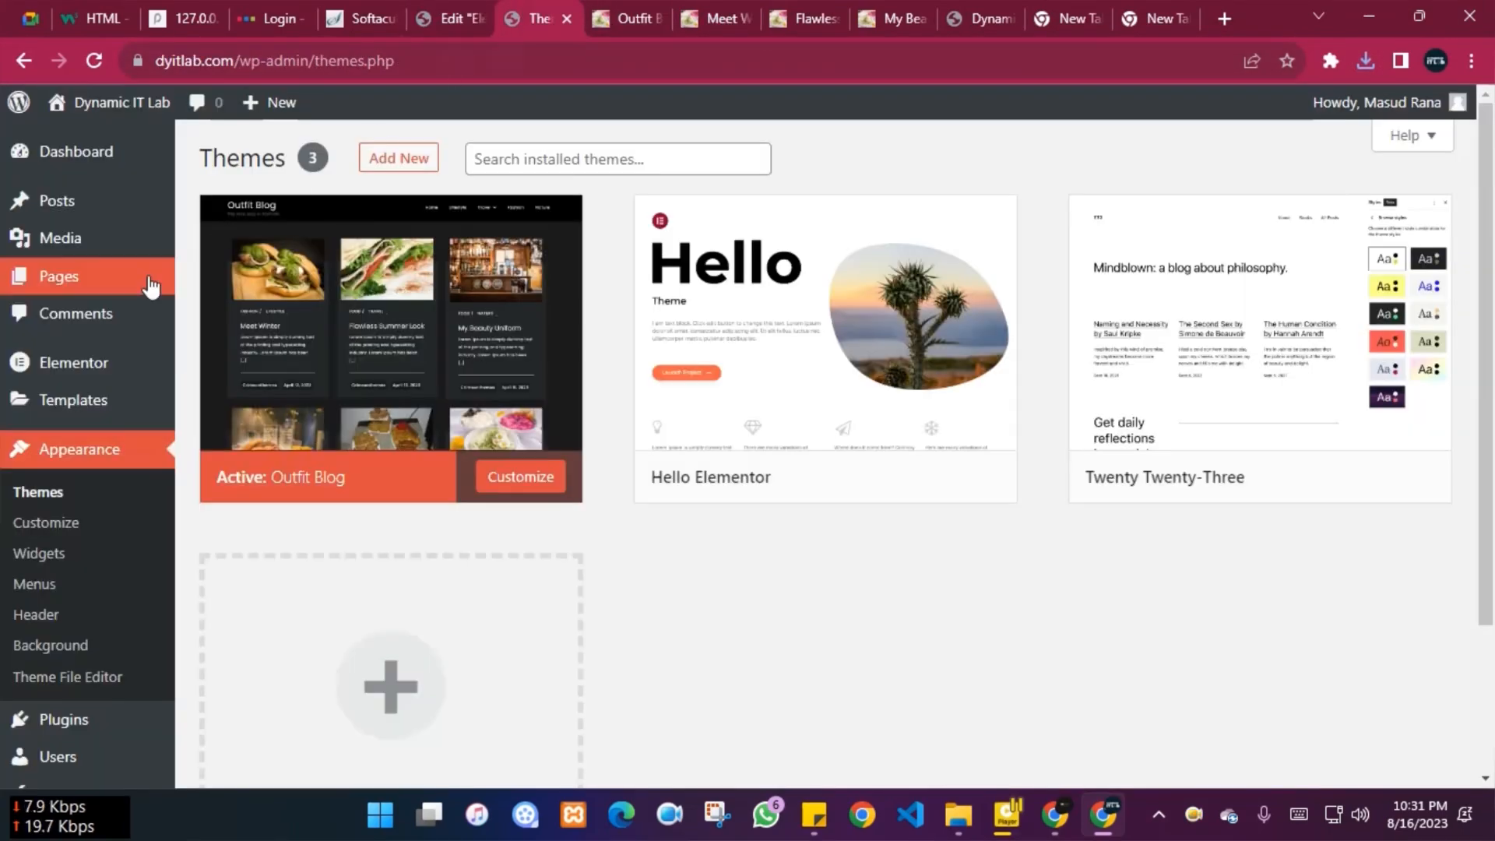
left_click(455, 11)
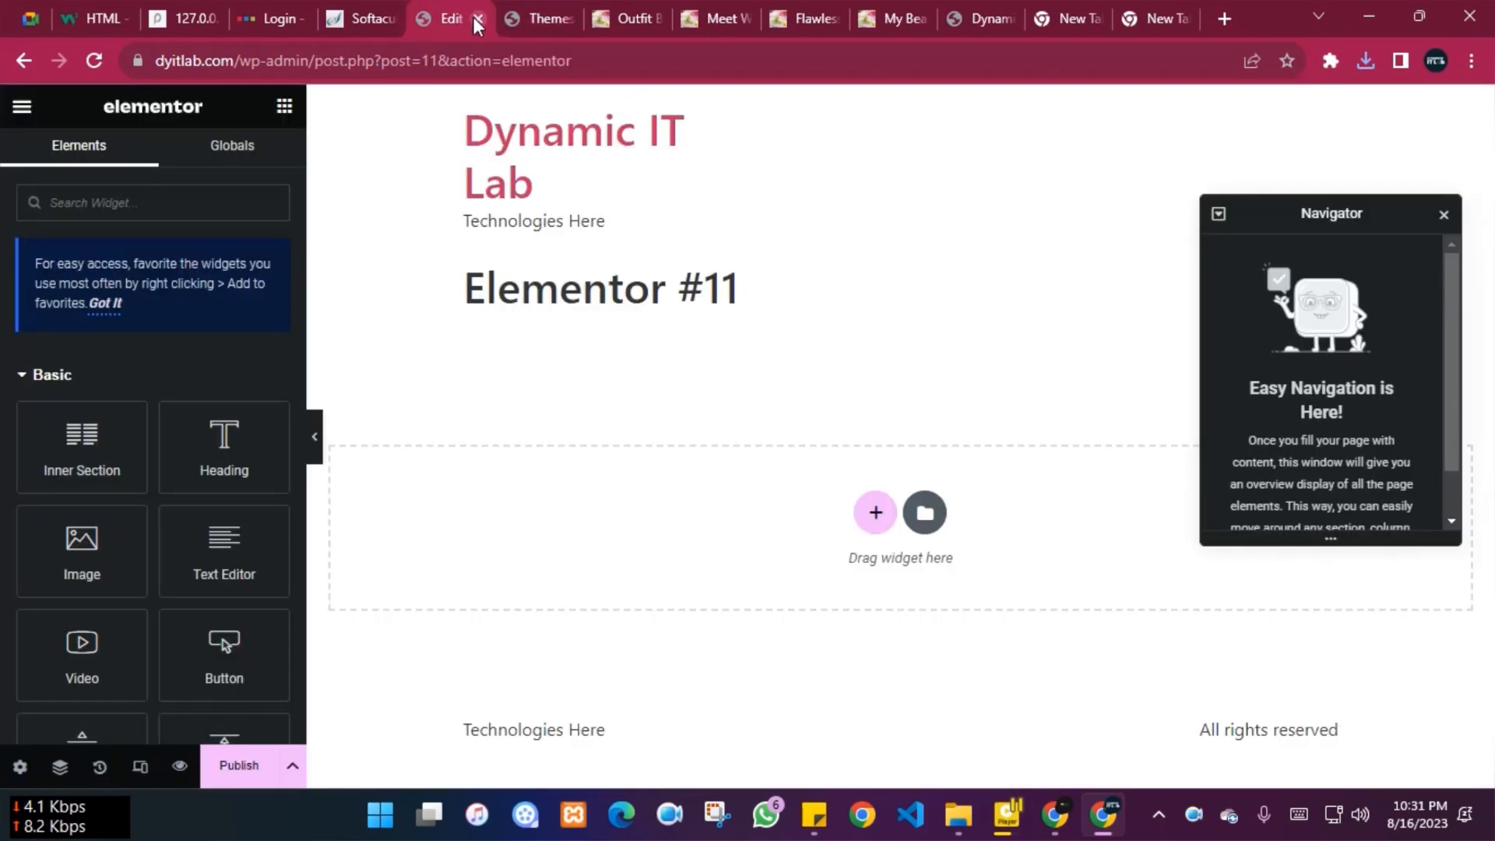
left_click(25, 63)
left_click(545, 16)
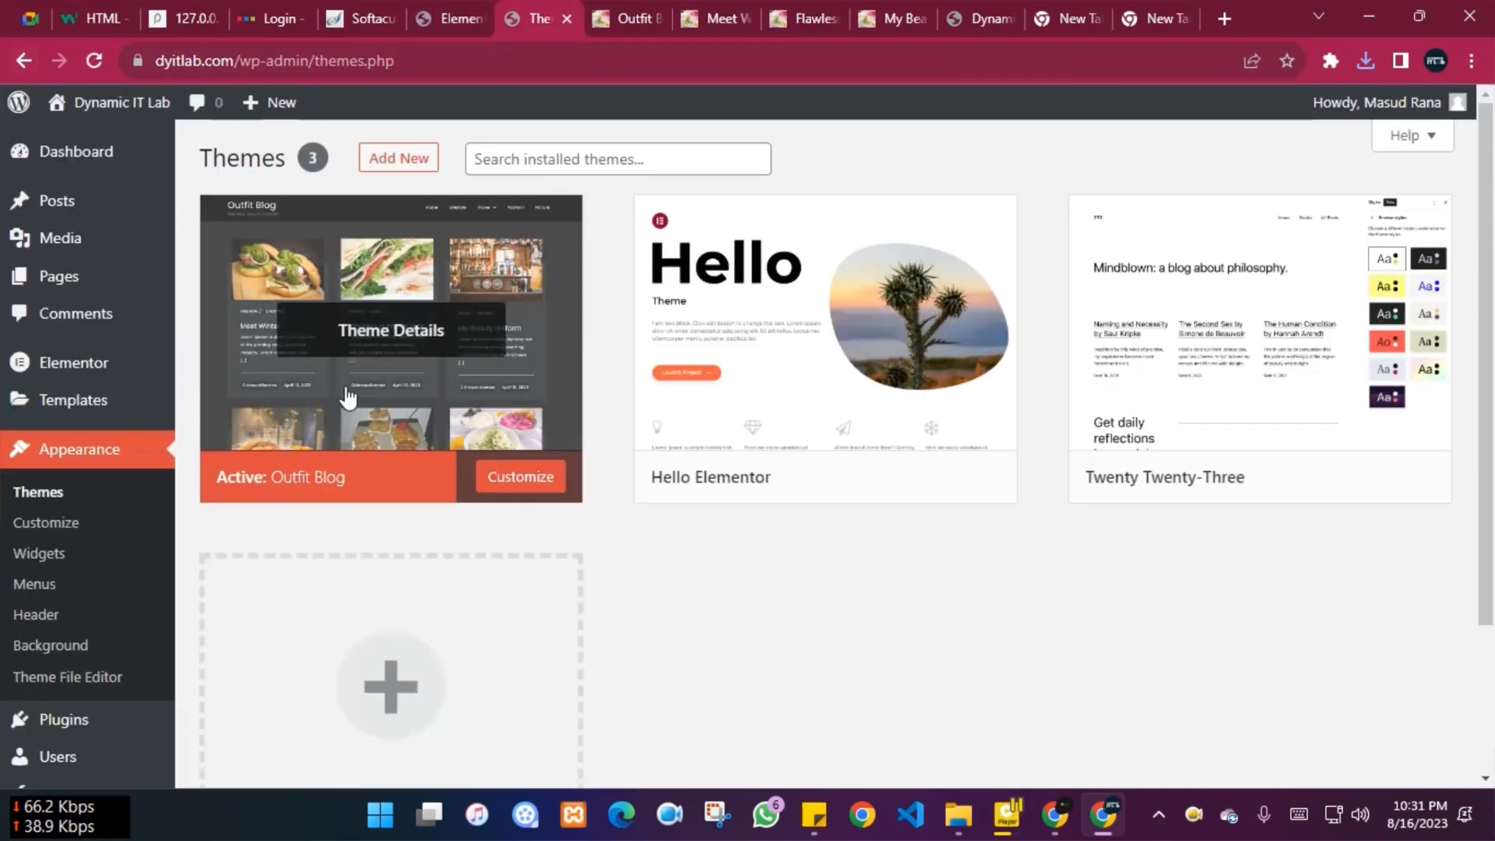
left_click(368, 4)
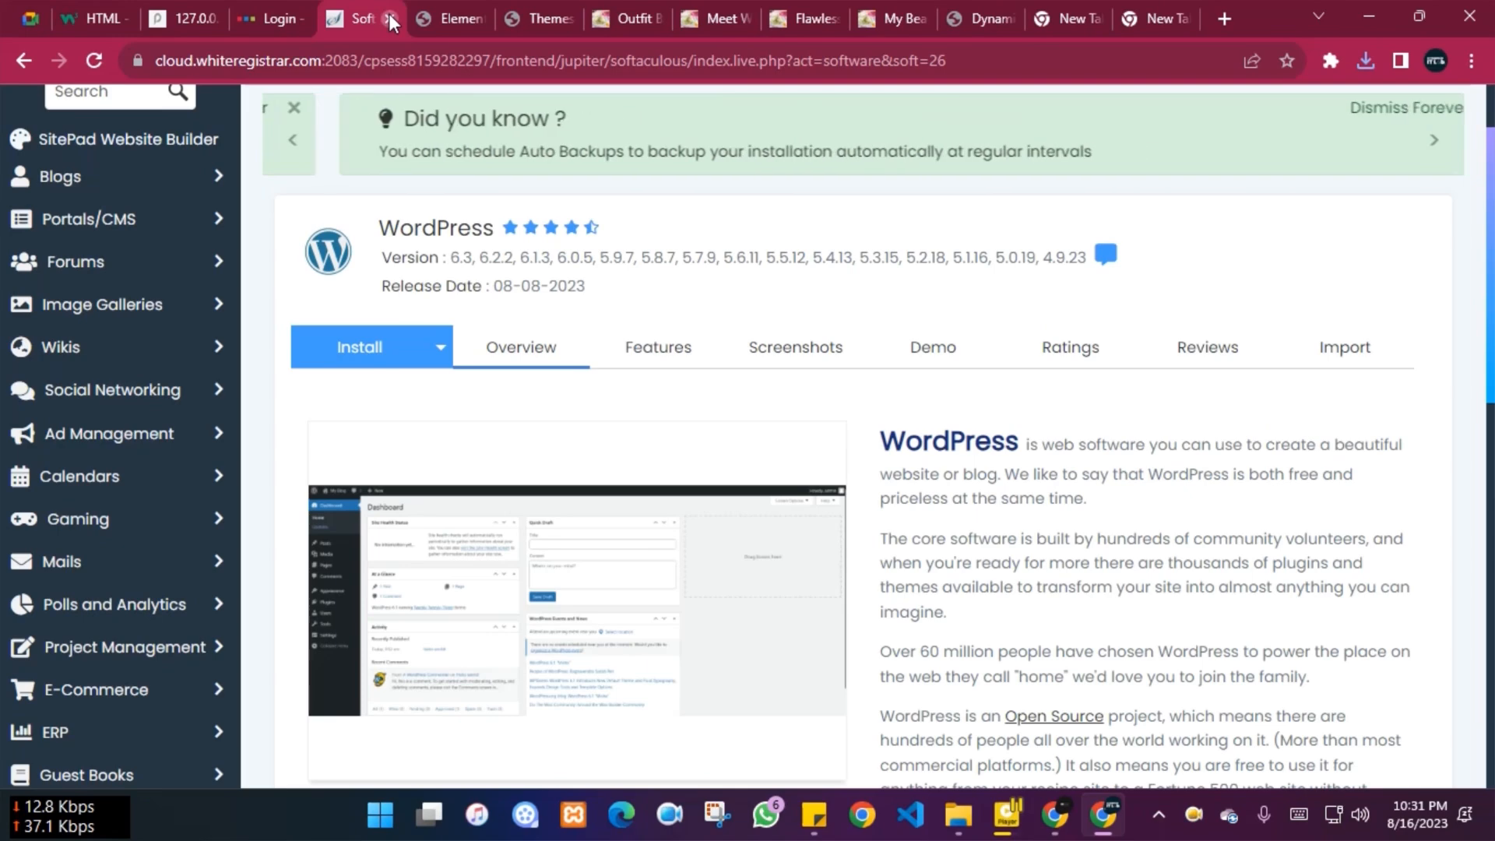
left_click(389, 12)
left_click(284, 6)
left_click(300, 18)
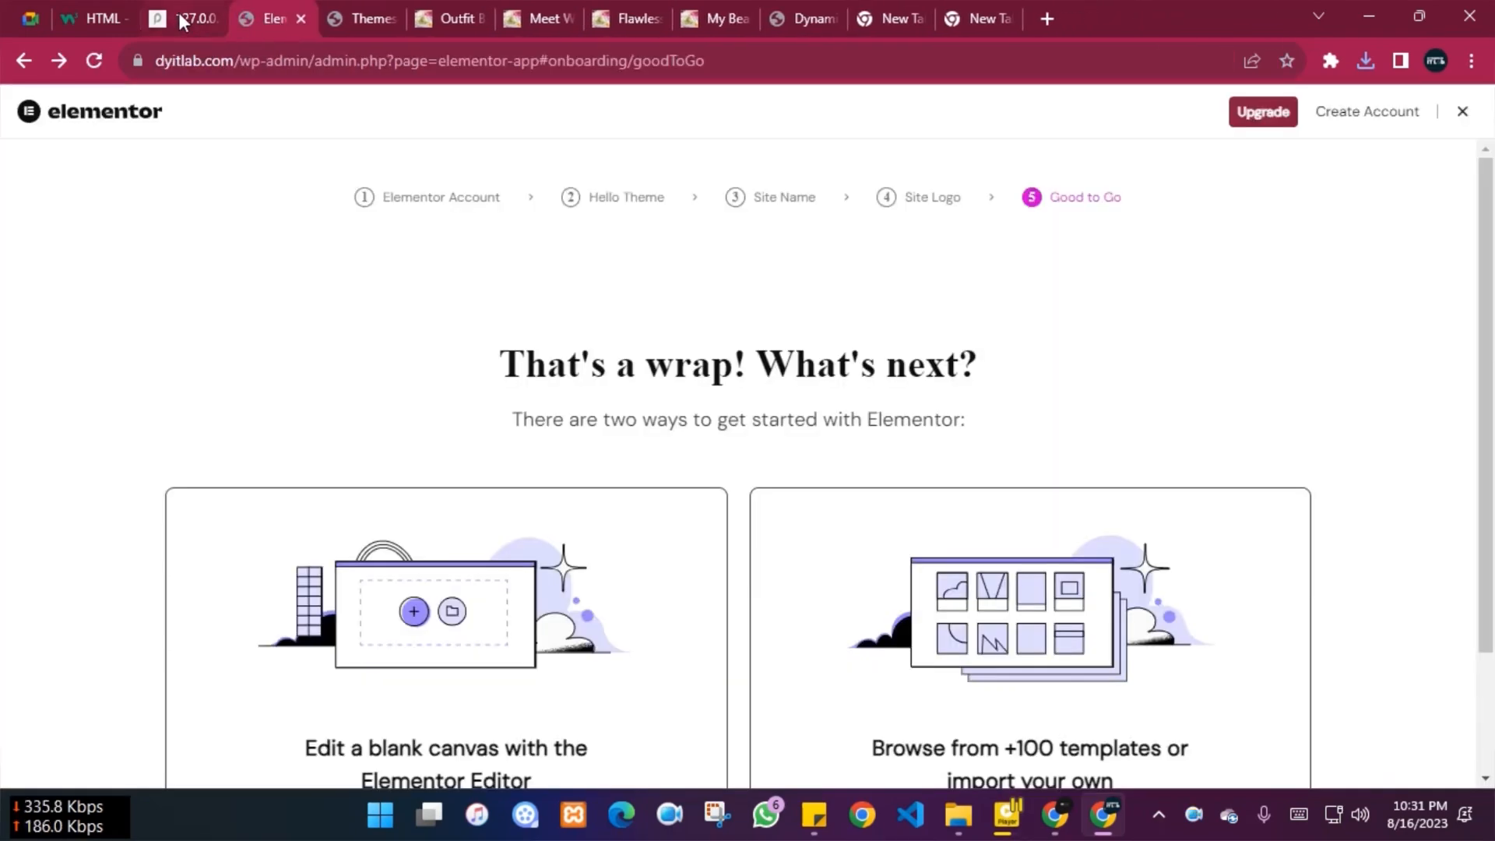
left_click(180, 14)
left_click(212, 18)
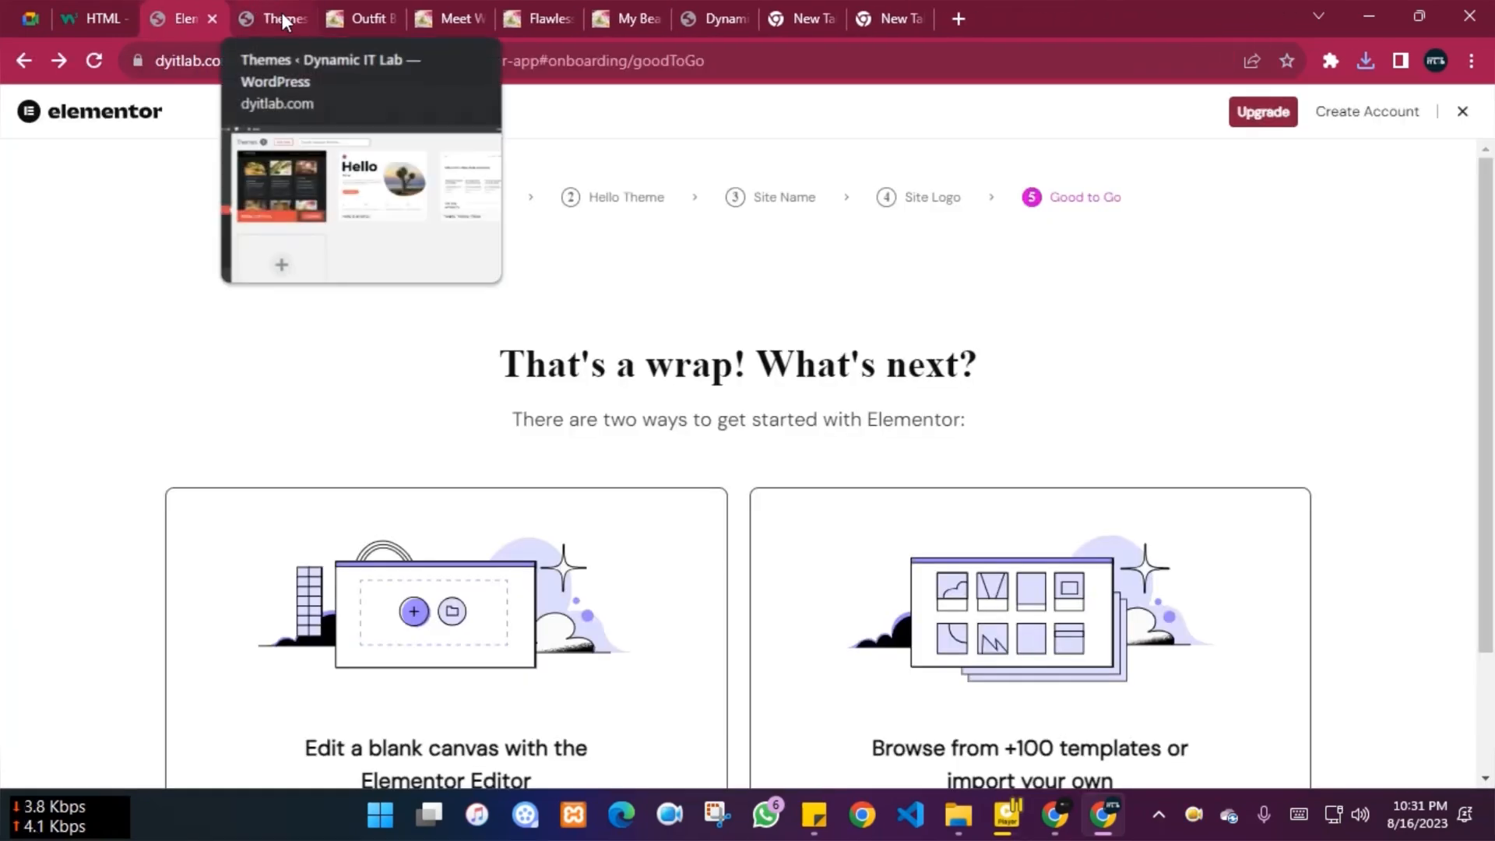
left_click(282, 12)
Start a new post titled 'Meet Winter', copied from the demo post
mouse_move(57, 207)
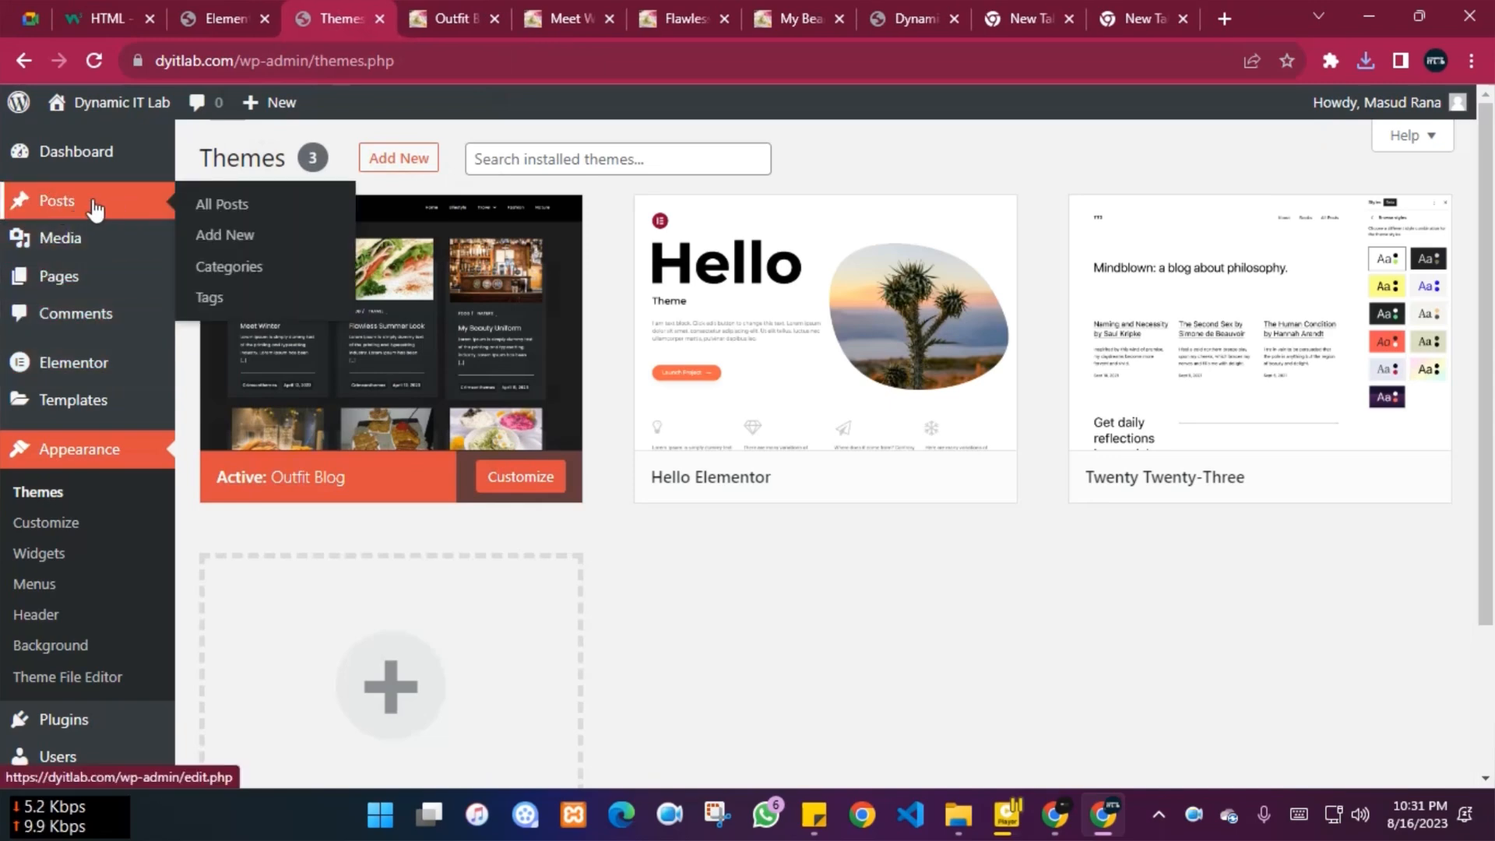
left_click(234, 238)
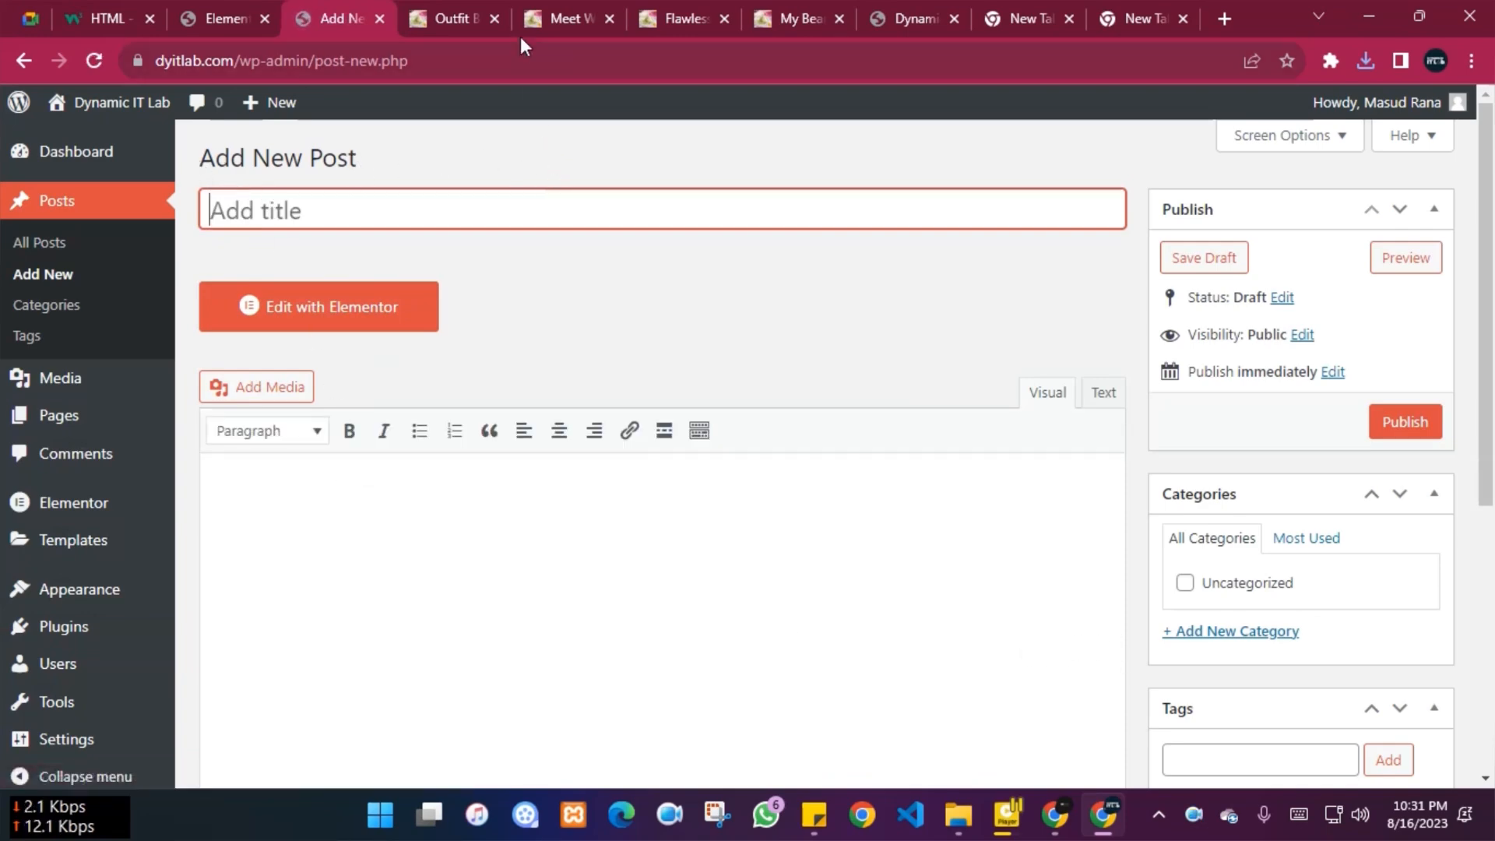
left_click_drag(431, 8, 783, 9)
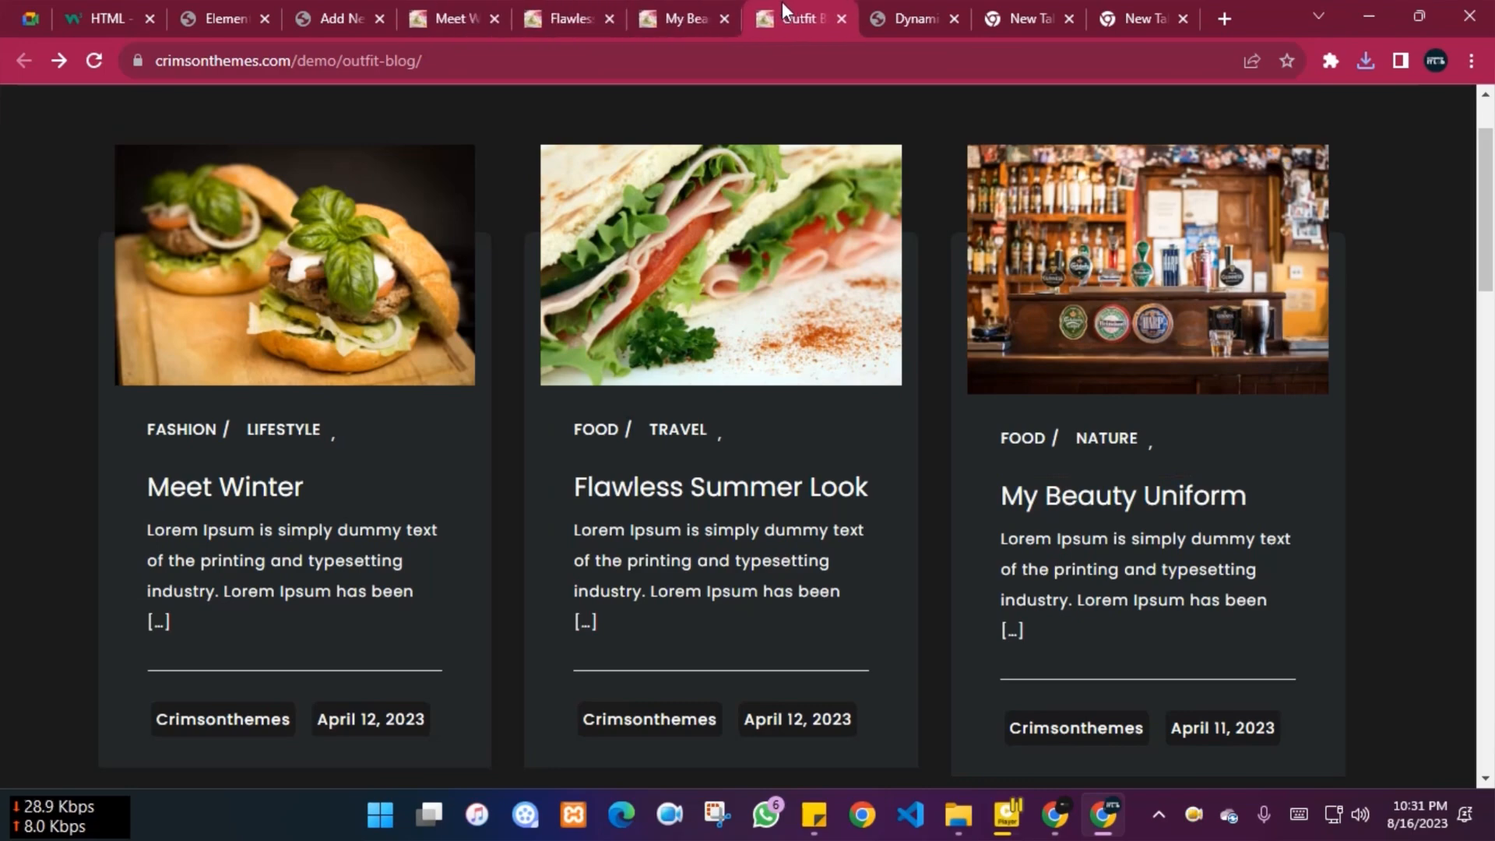
left_click(448, 9)
scroll(66, 651, "down", 3)
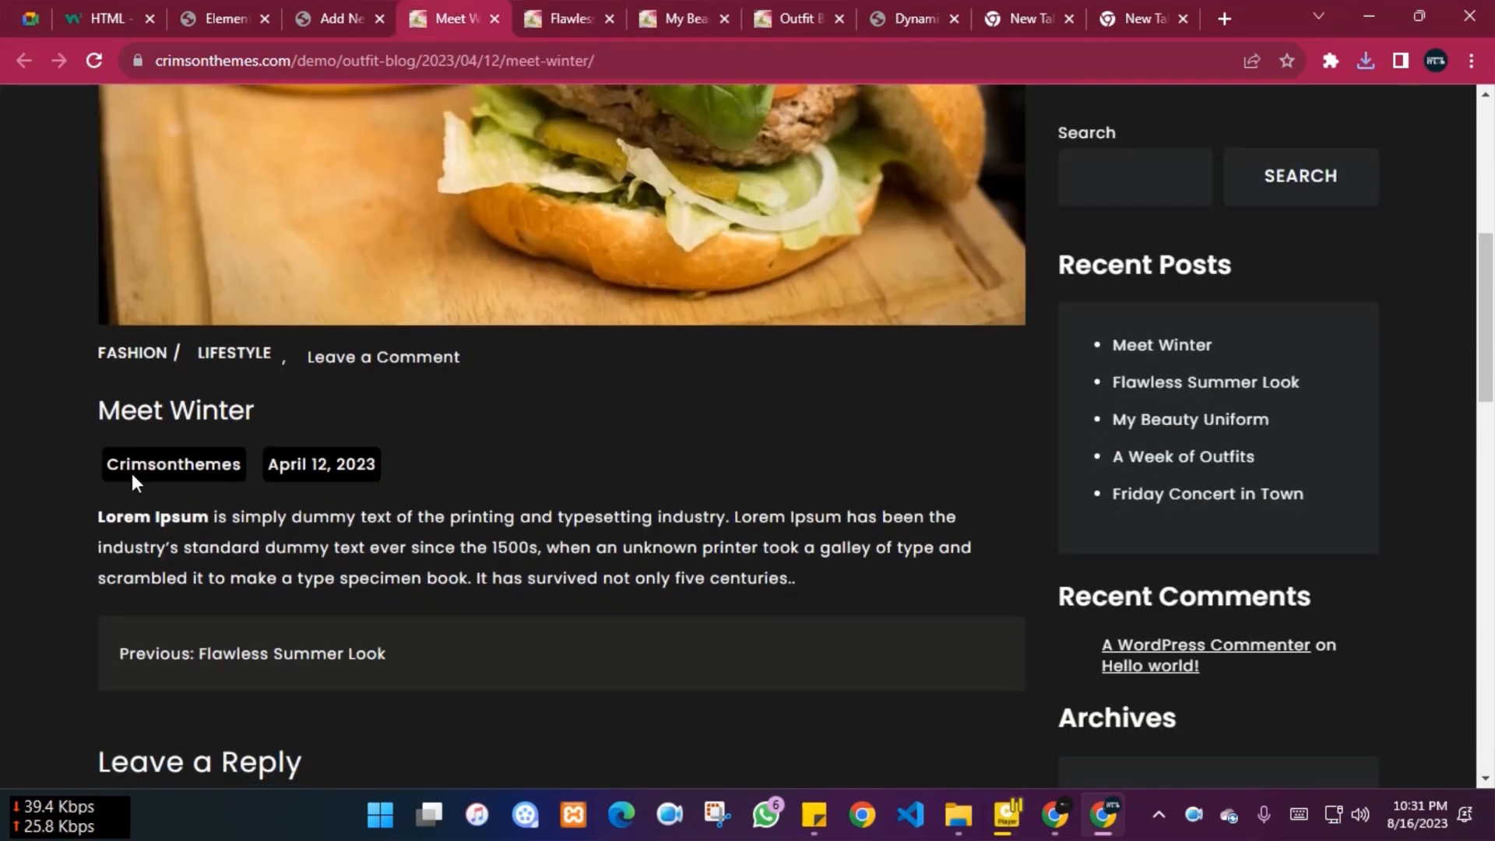
left_click_drag(95, 410, 337, 417)
key("ctrl+c")
left_click(357, 17)
key("ctrl+v")
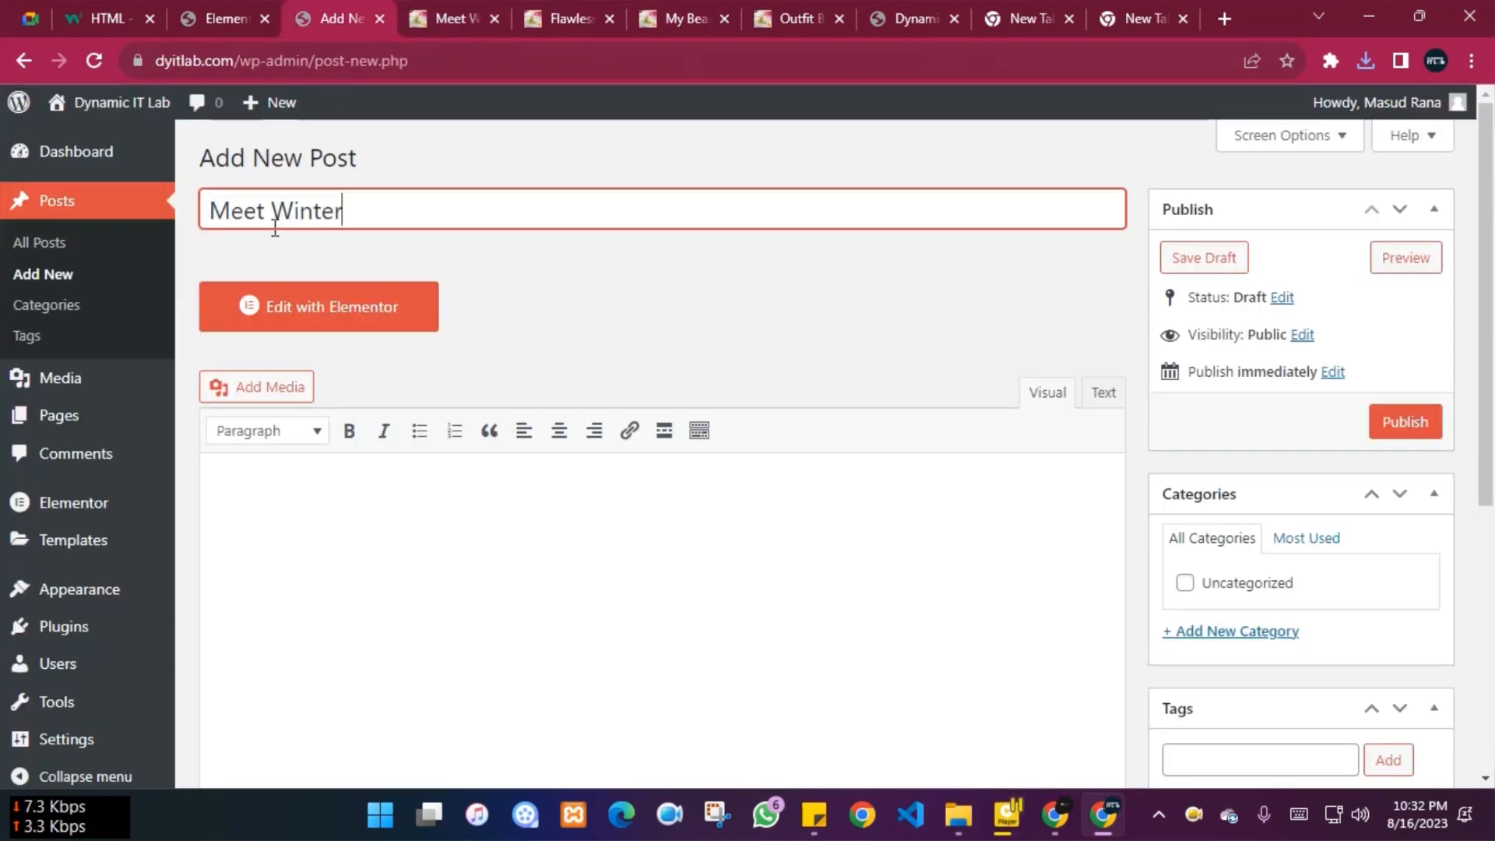
Paste the demo post's Lorem Ipsum paragraph into the new post body
left_click(350, 586)
left_click(440, 18)
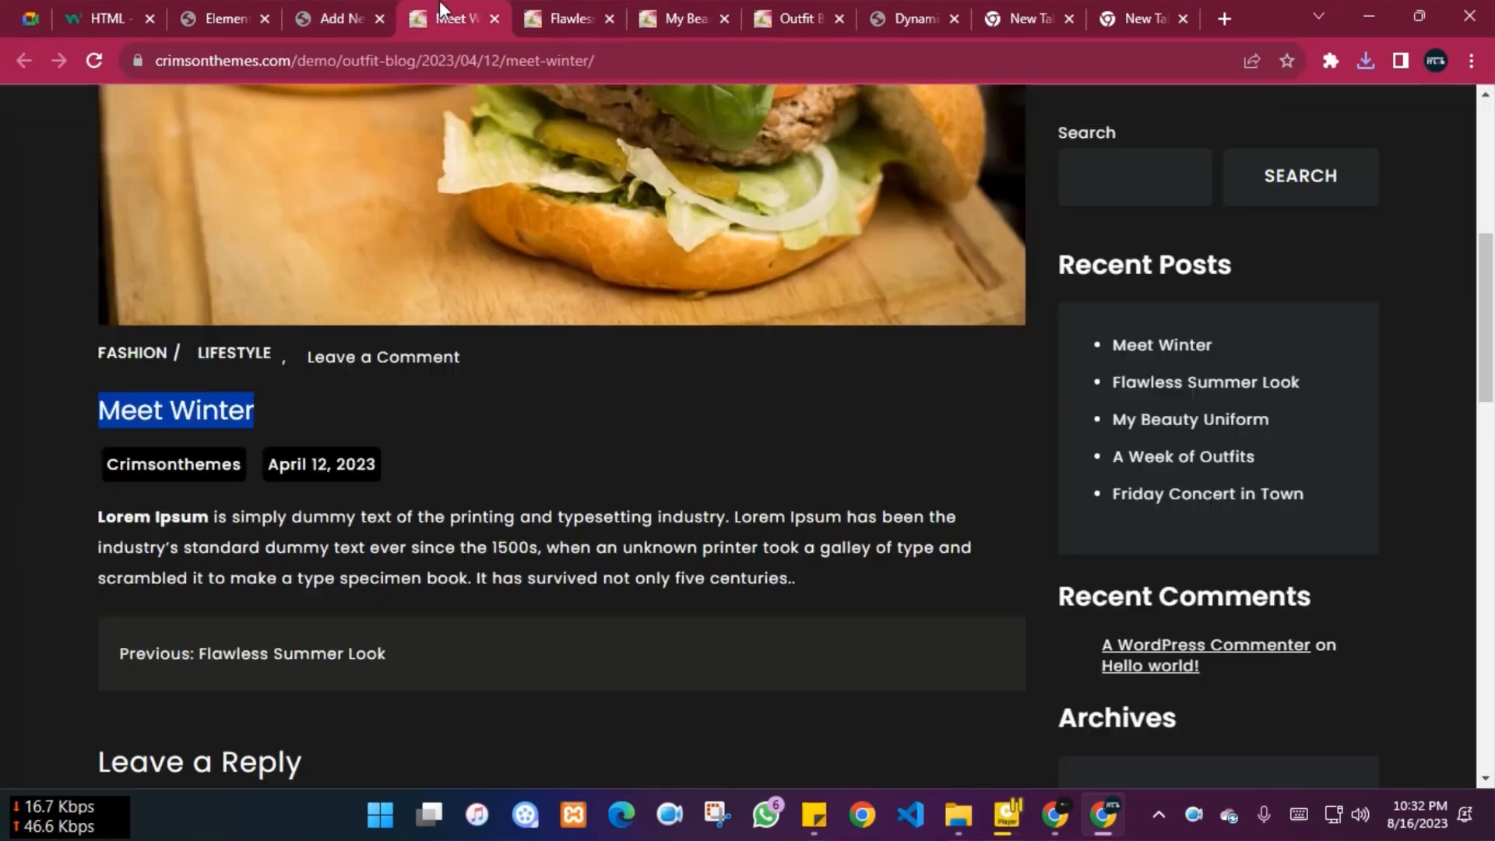
scroll(67, 531, "down", 2)
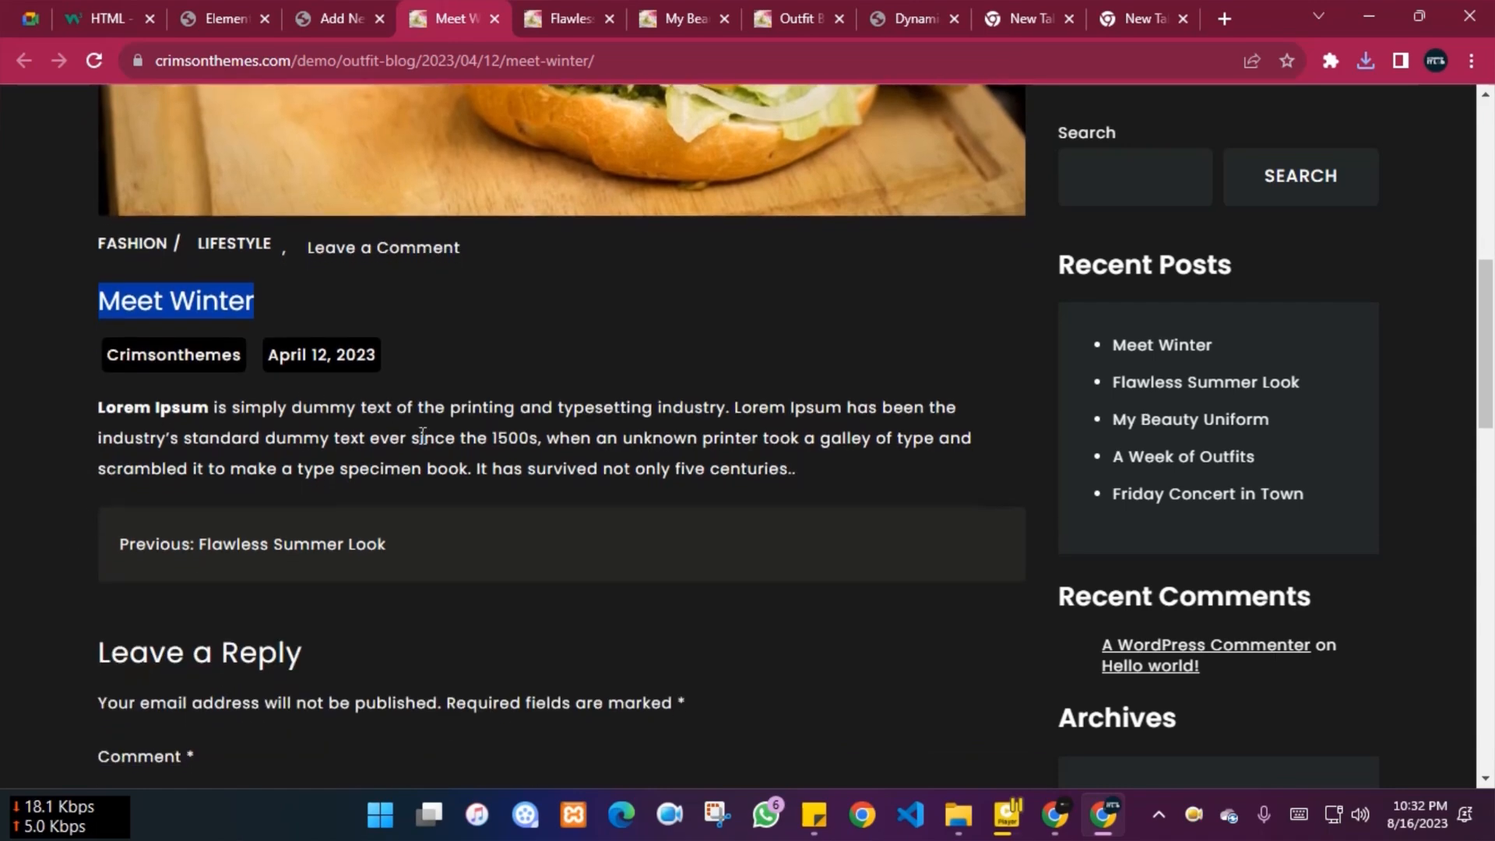
scroll(452, 461, "down", 3)
left_click_drag(84, 178, 825, 261)
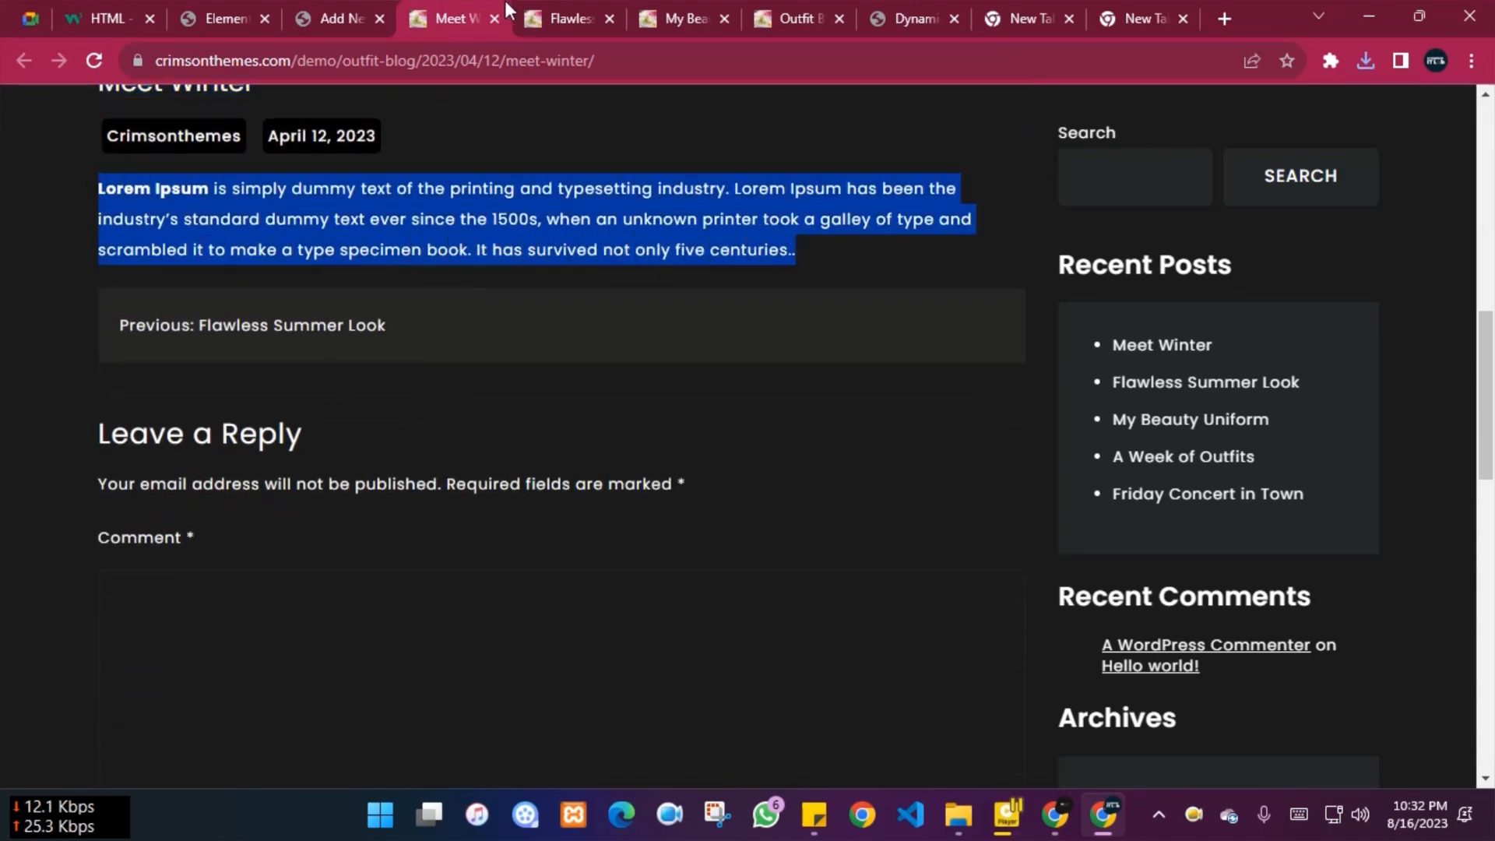
left_click(548, 6)
left_click(456, 7)
left_click(342, 6)
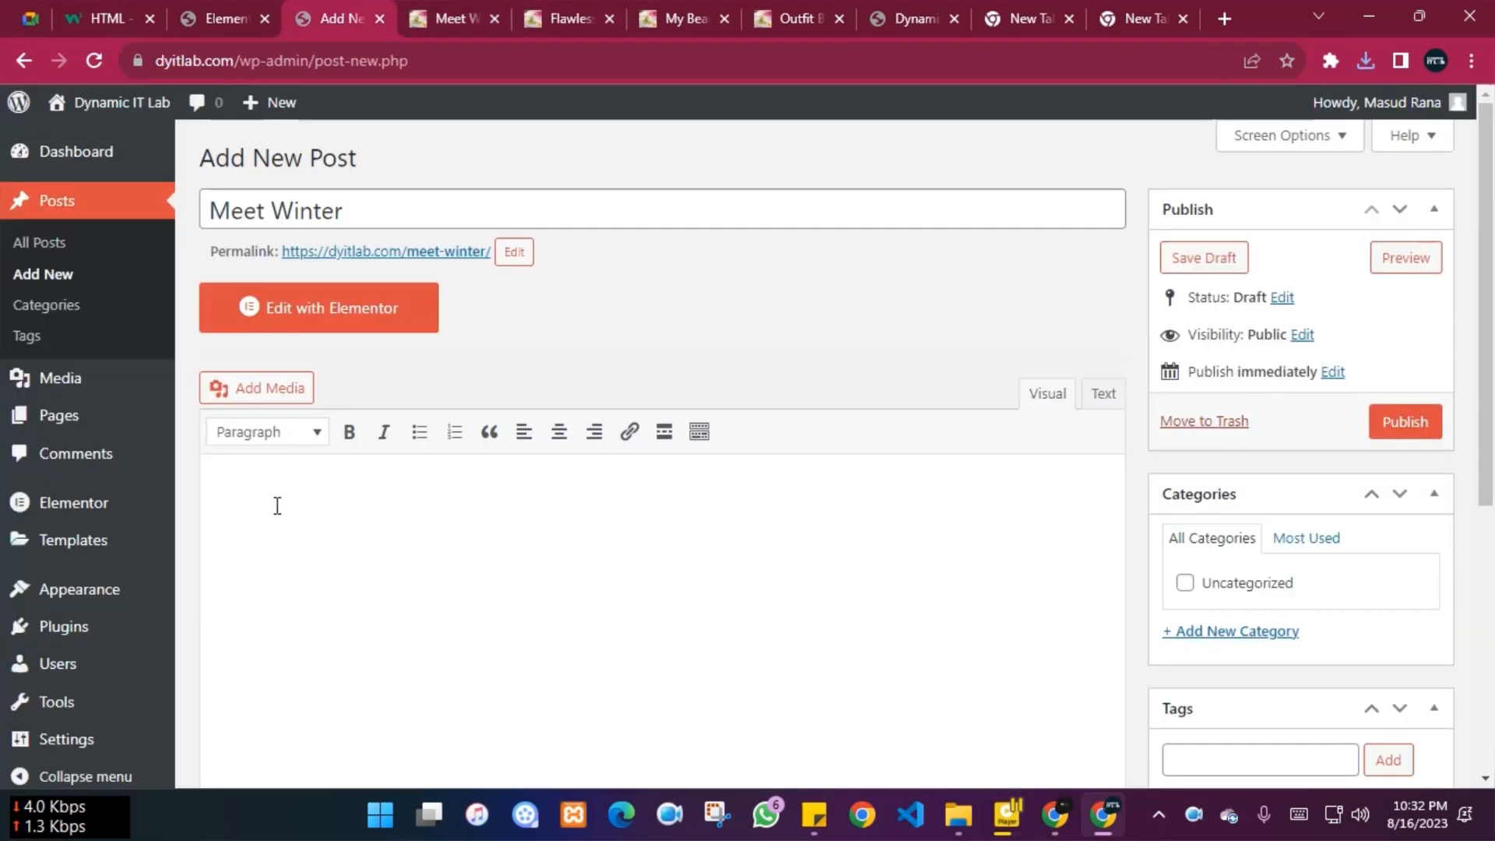
key("ctrl+v")
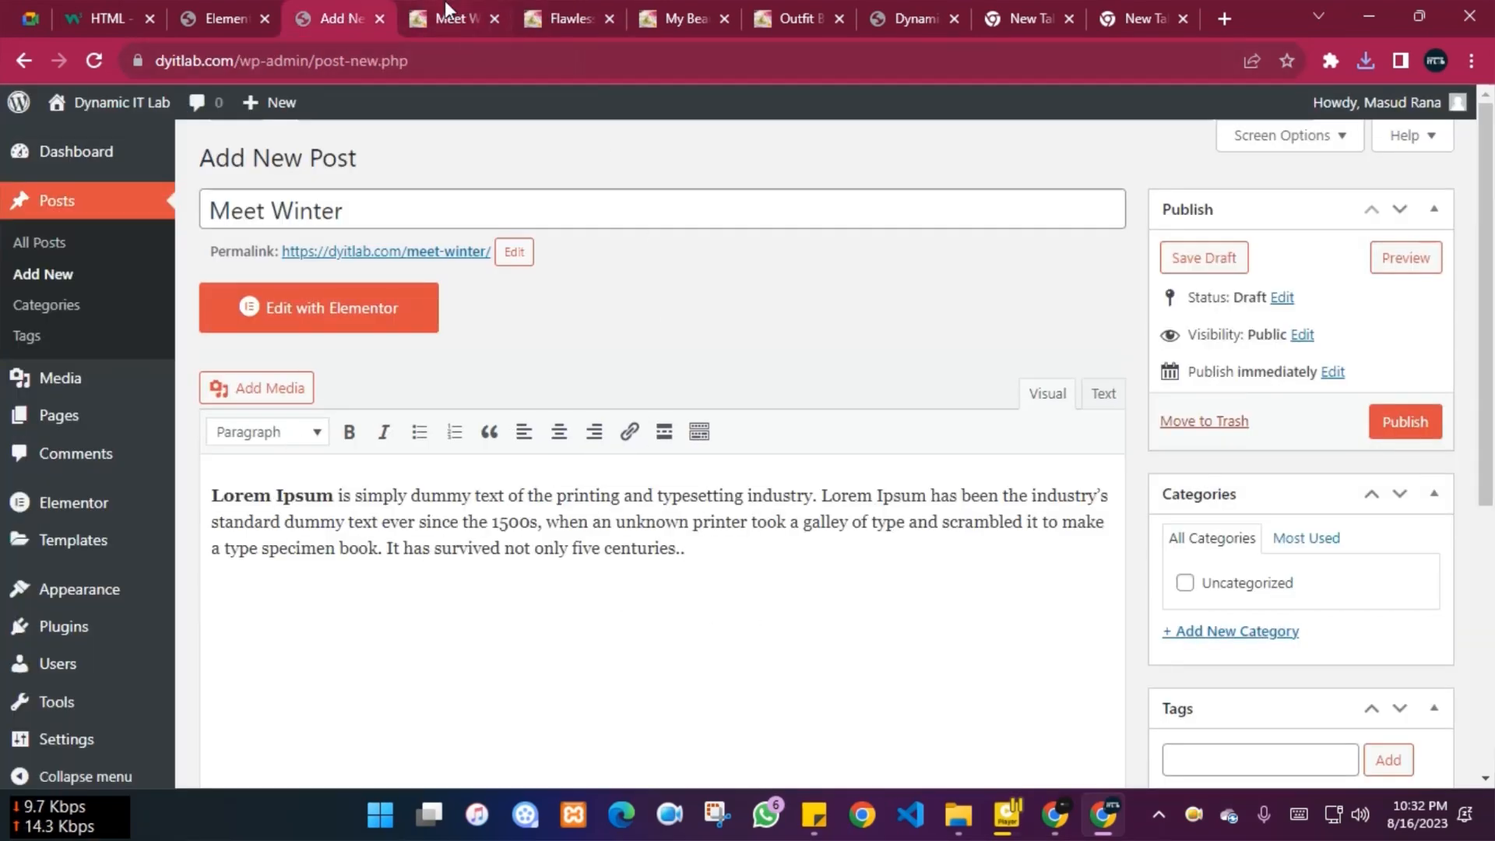
Review the Meet Winter demo post and bring up Visual Studio Code
left_click(447, 8)
scroll(363, 580, "up", 7)
scroll(357, 534, "down", 10)
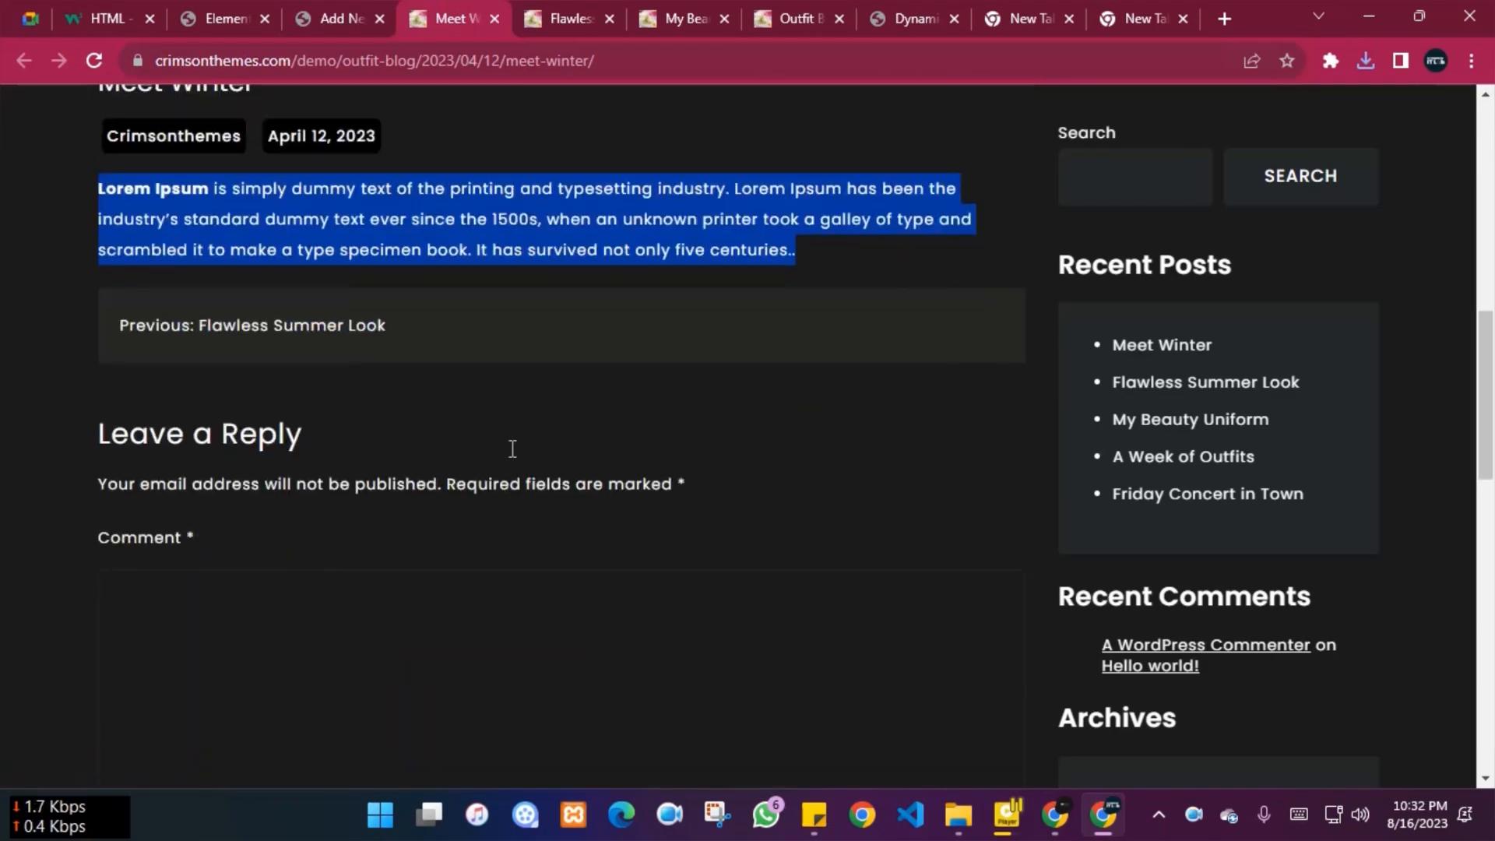
scroll(435, 610, "up", 7)
scroll(435, 608, "up", 1)
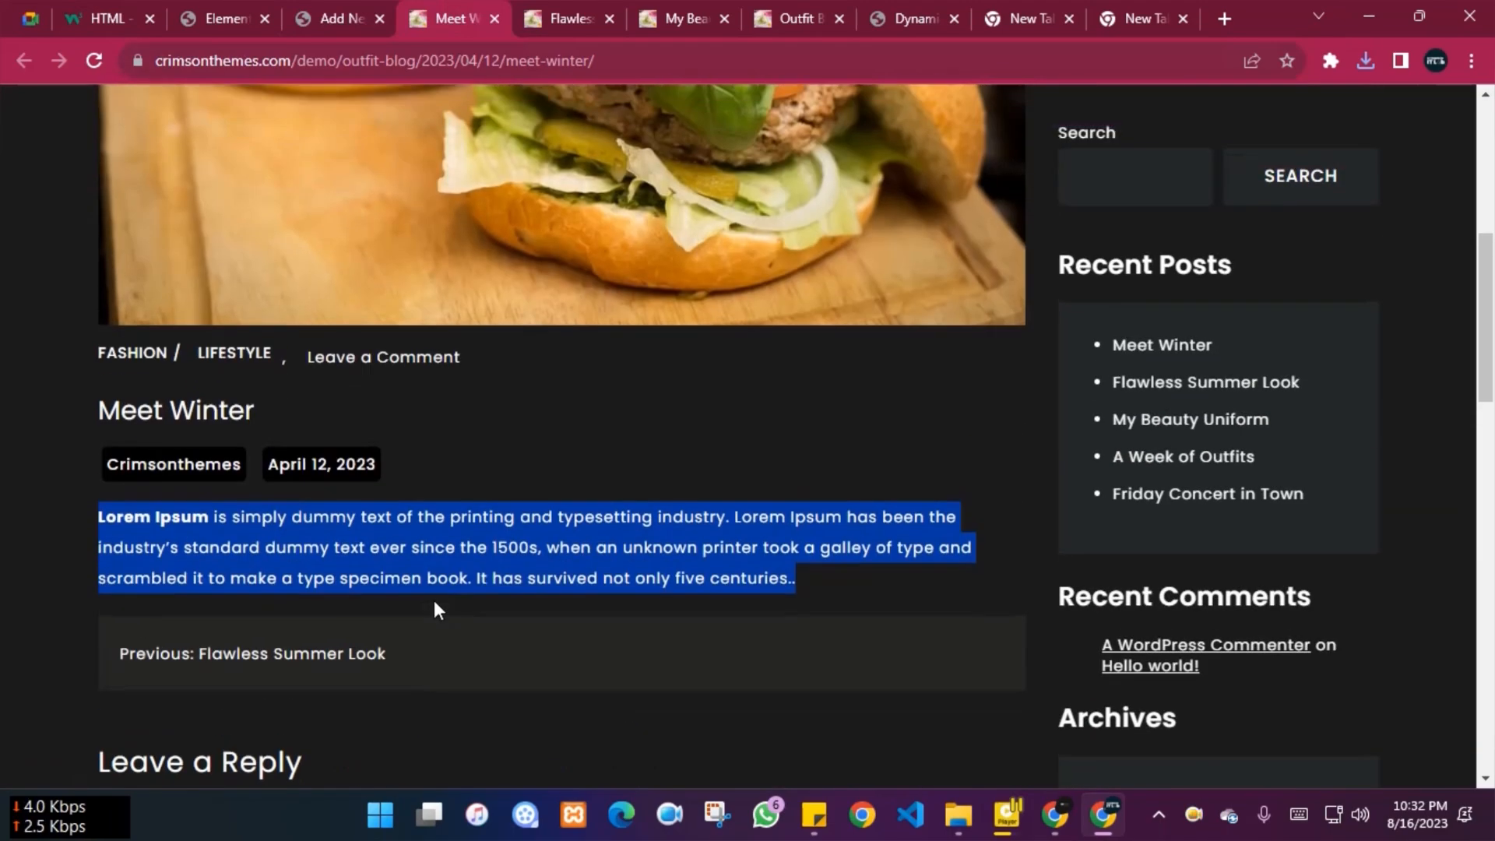
left_click(913, 826)
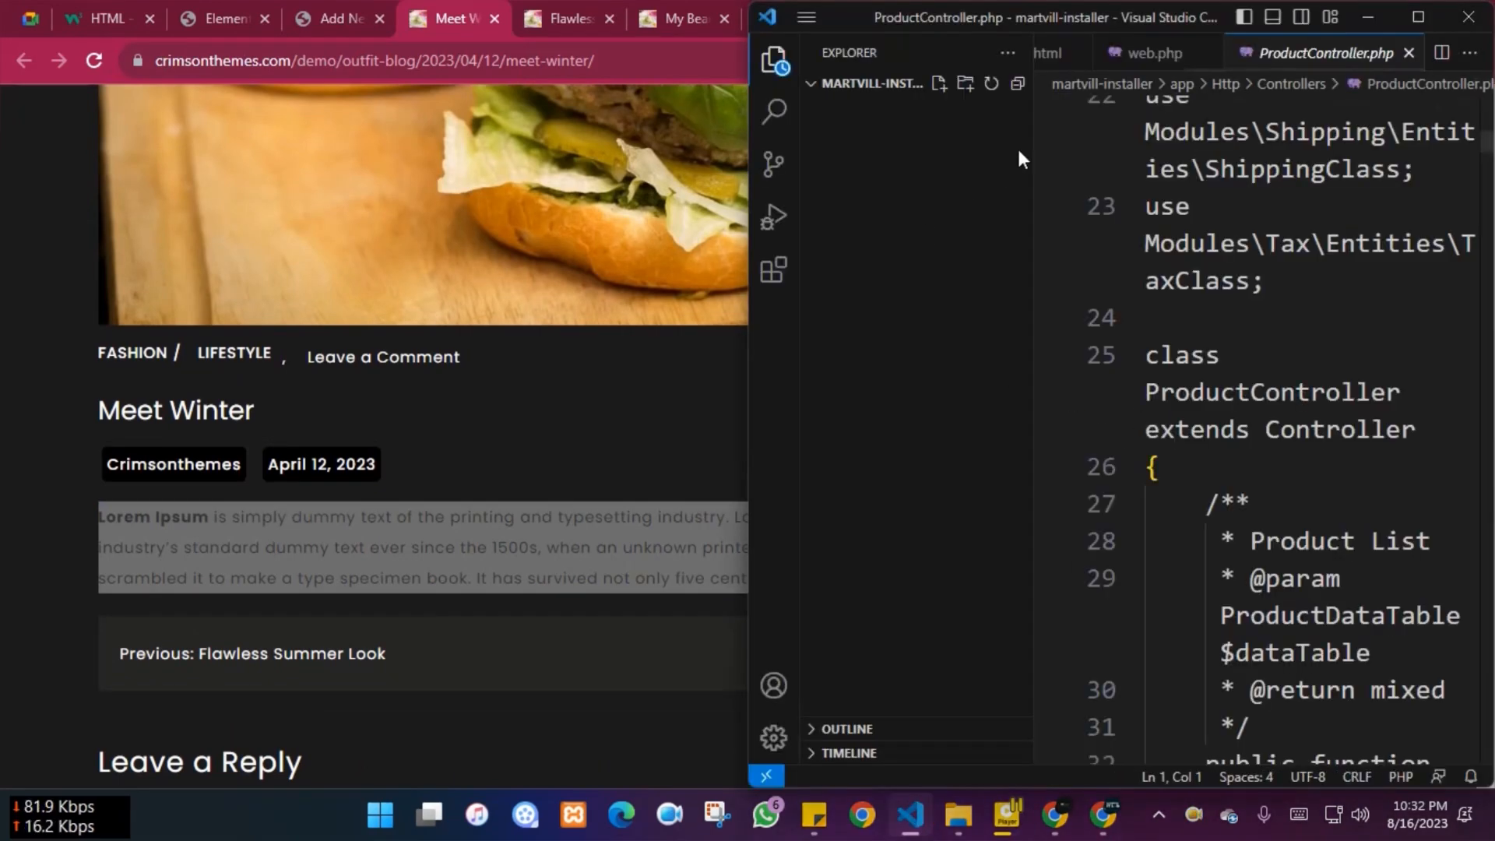
Expand an Emmet lorem500 abbreviation below the button markup in demo.html
left_click(1051, 53)
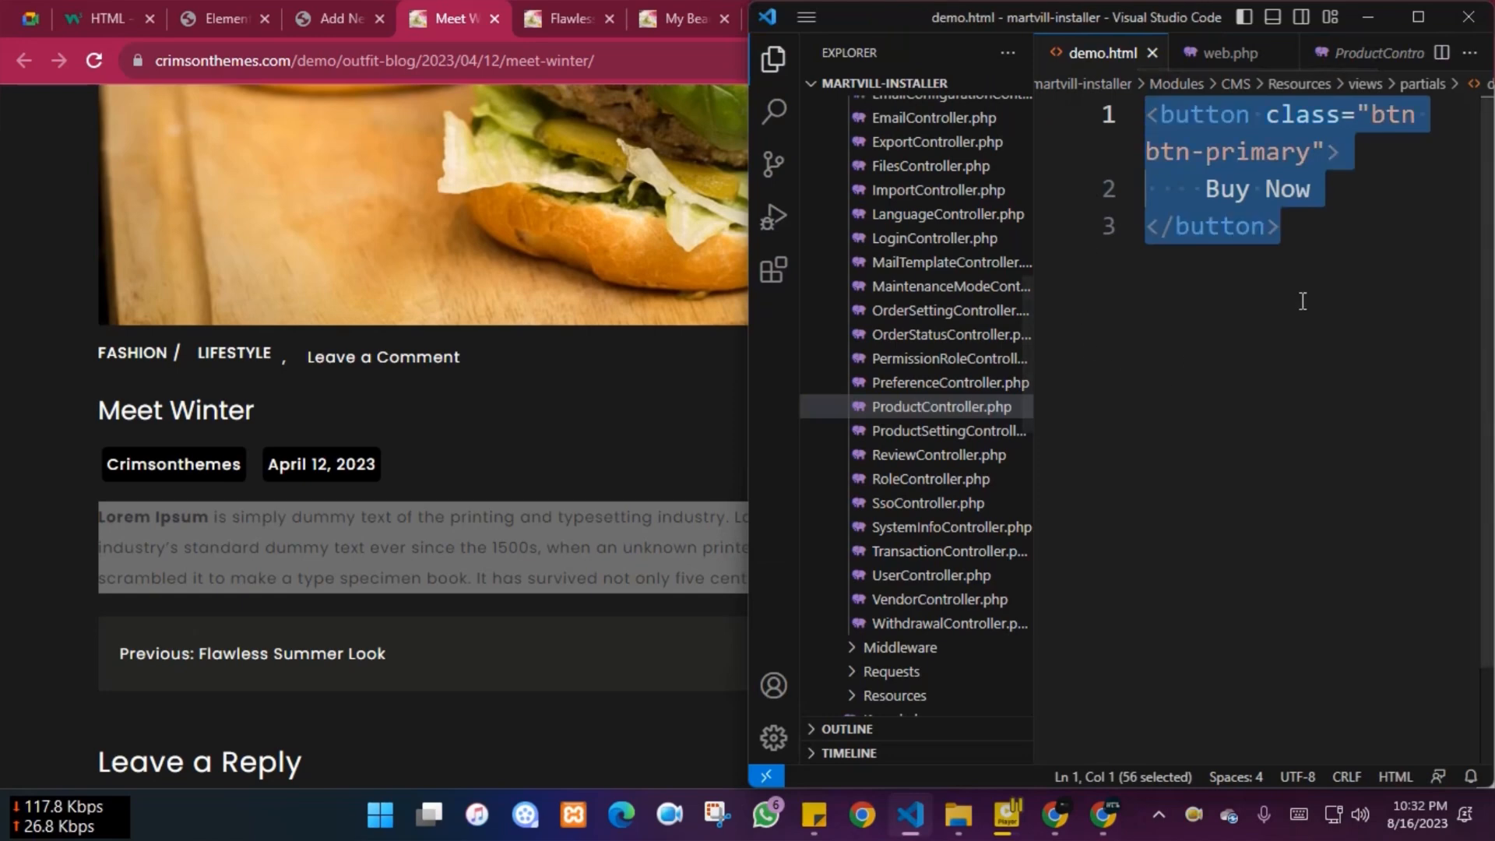
left_click(1329, 241)
key("Return")
key("Return")
key("Return")
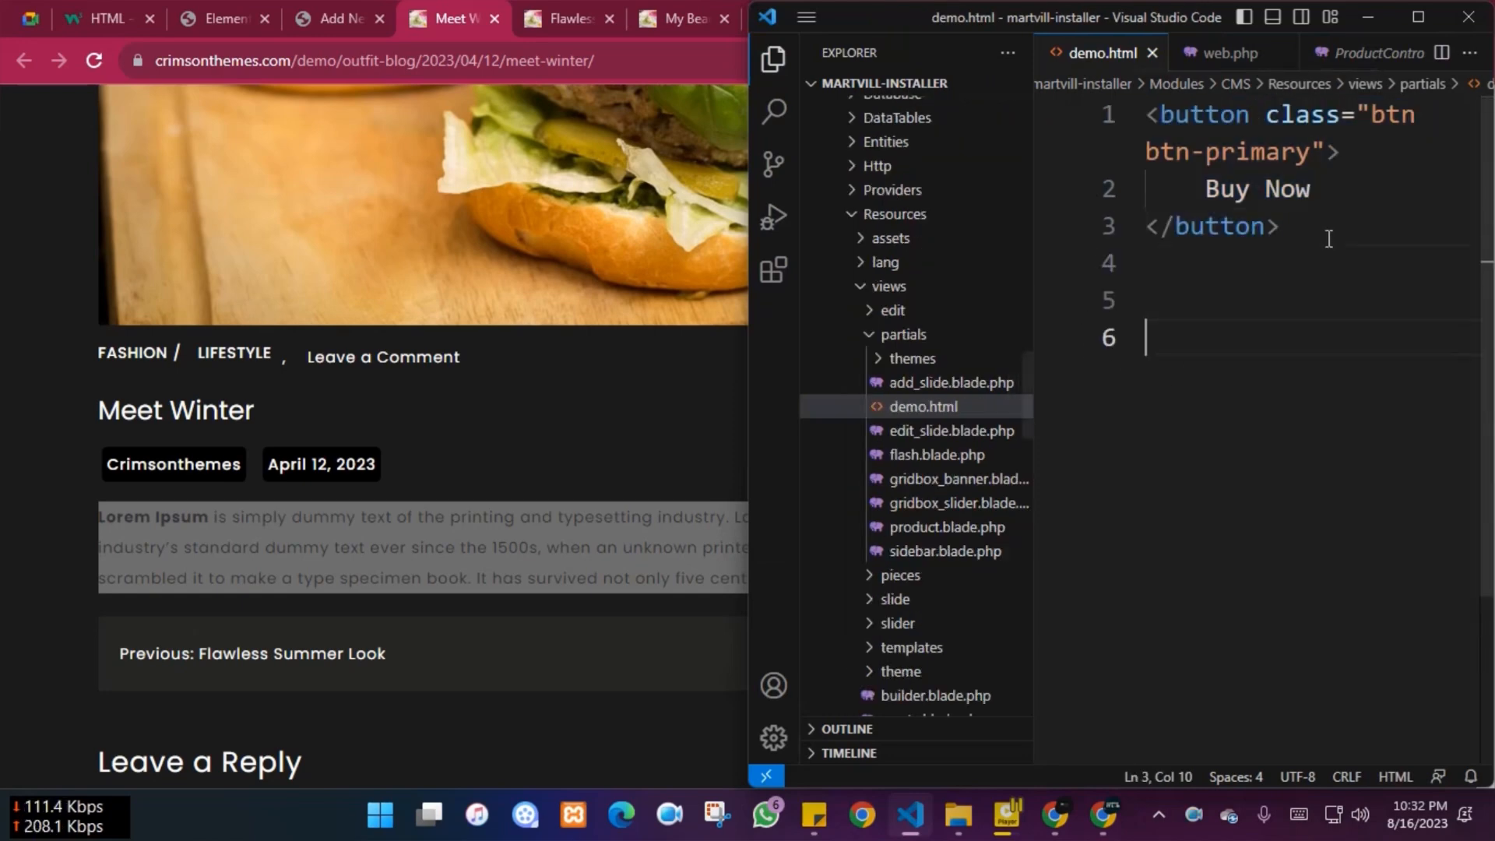
type("lore")
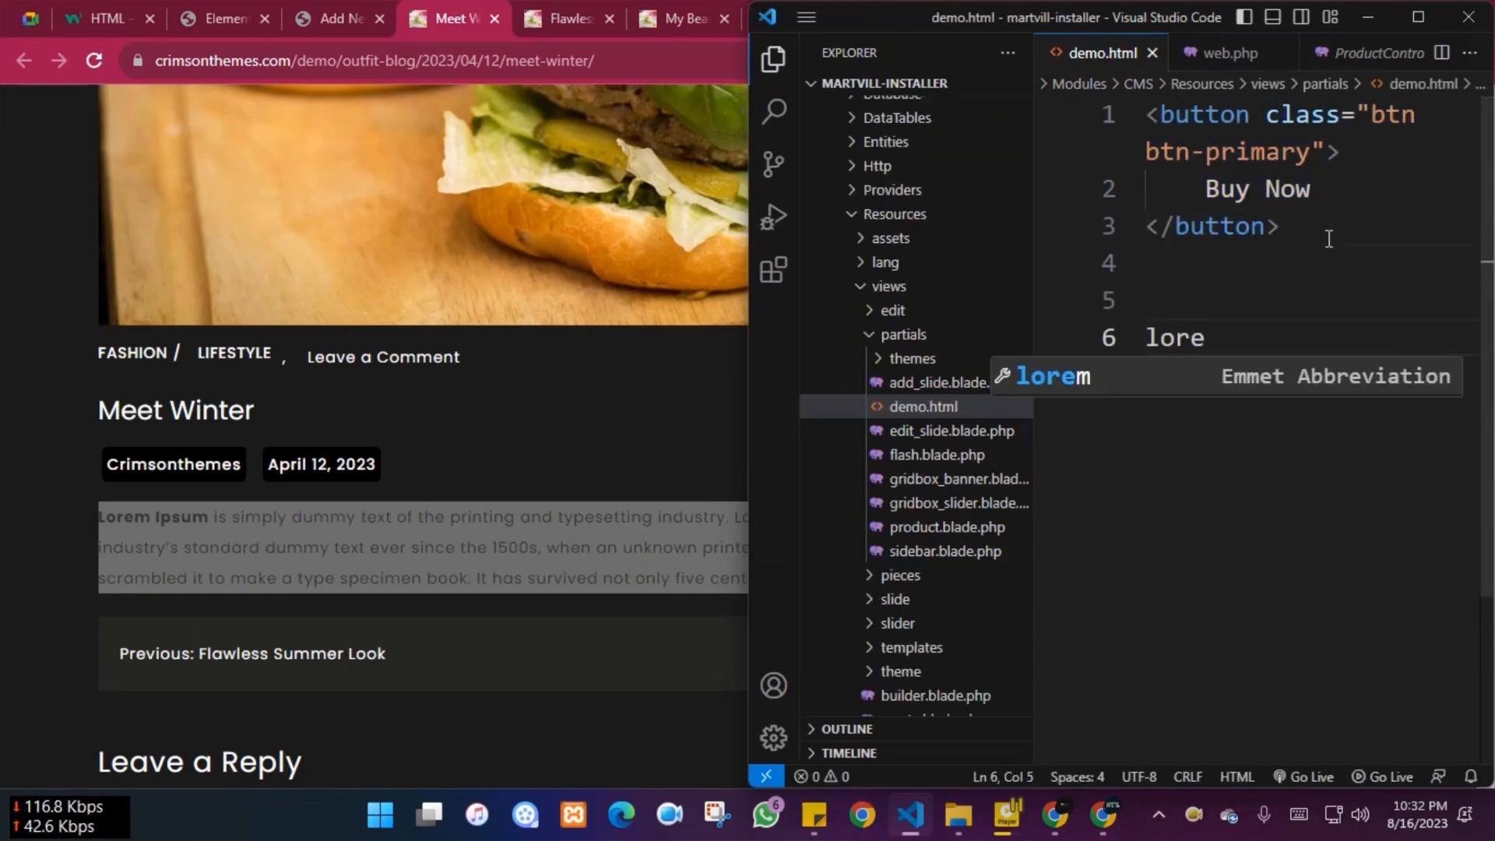
type("m500")
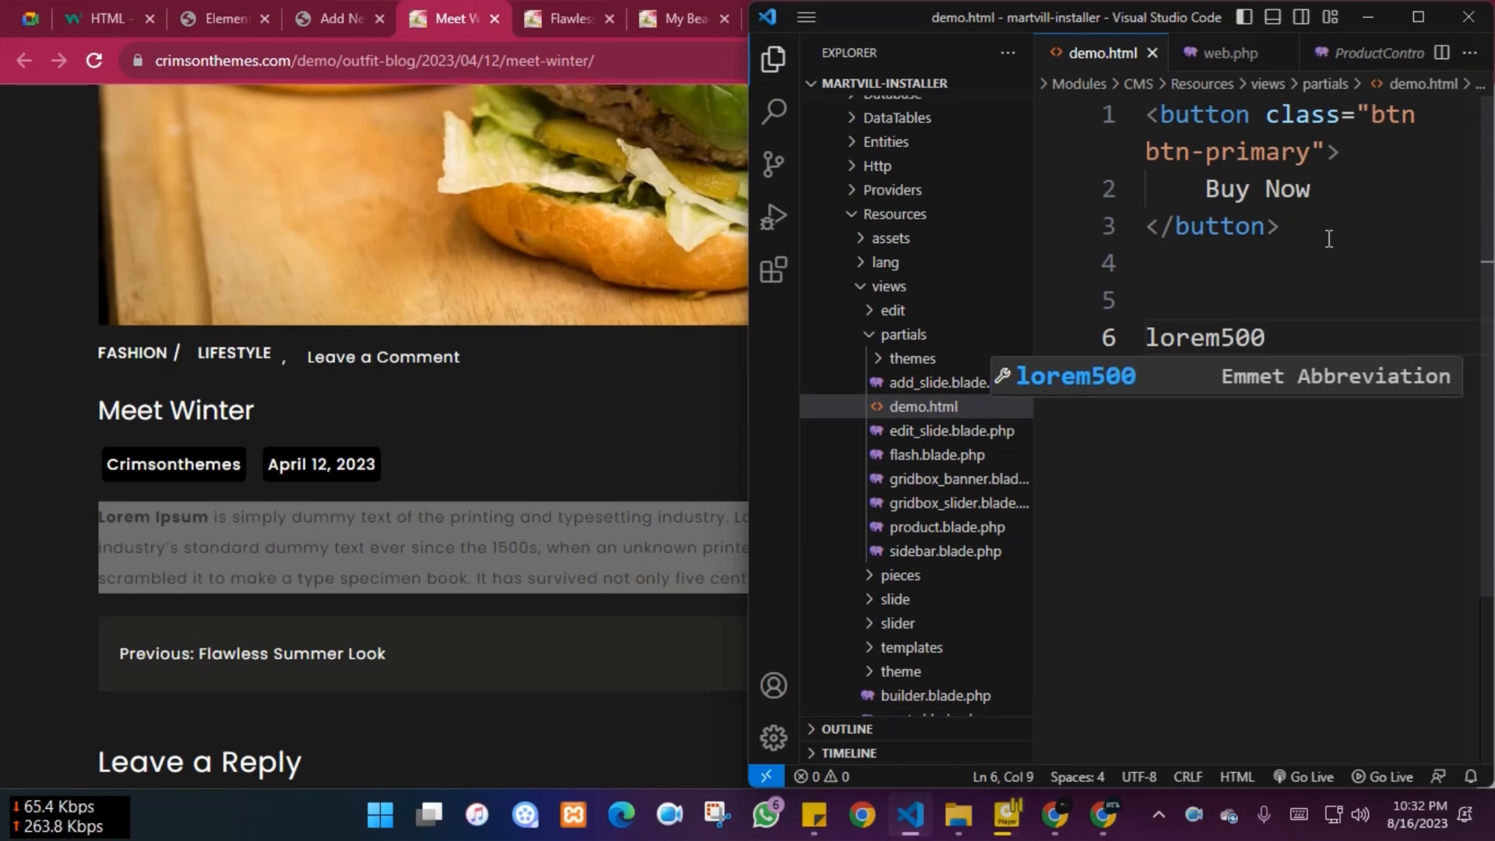
key("Tab")
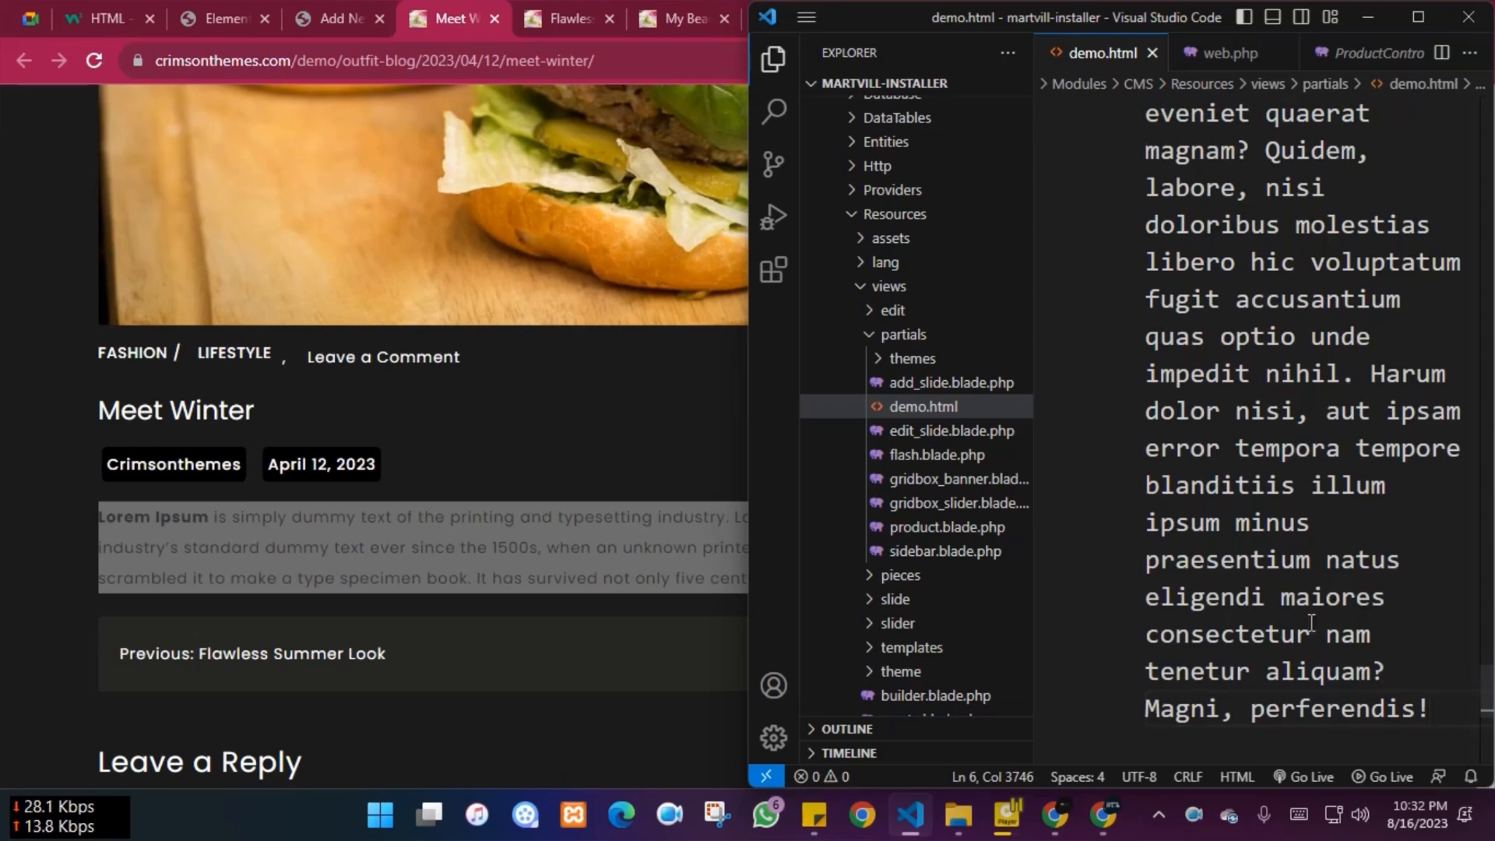
Select the generated lorem paragraph and copy it
left_click(775, 61)
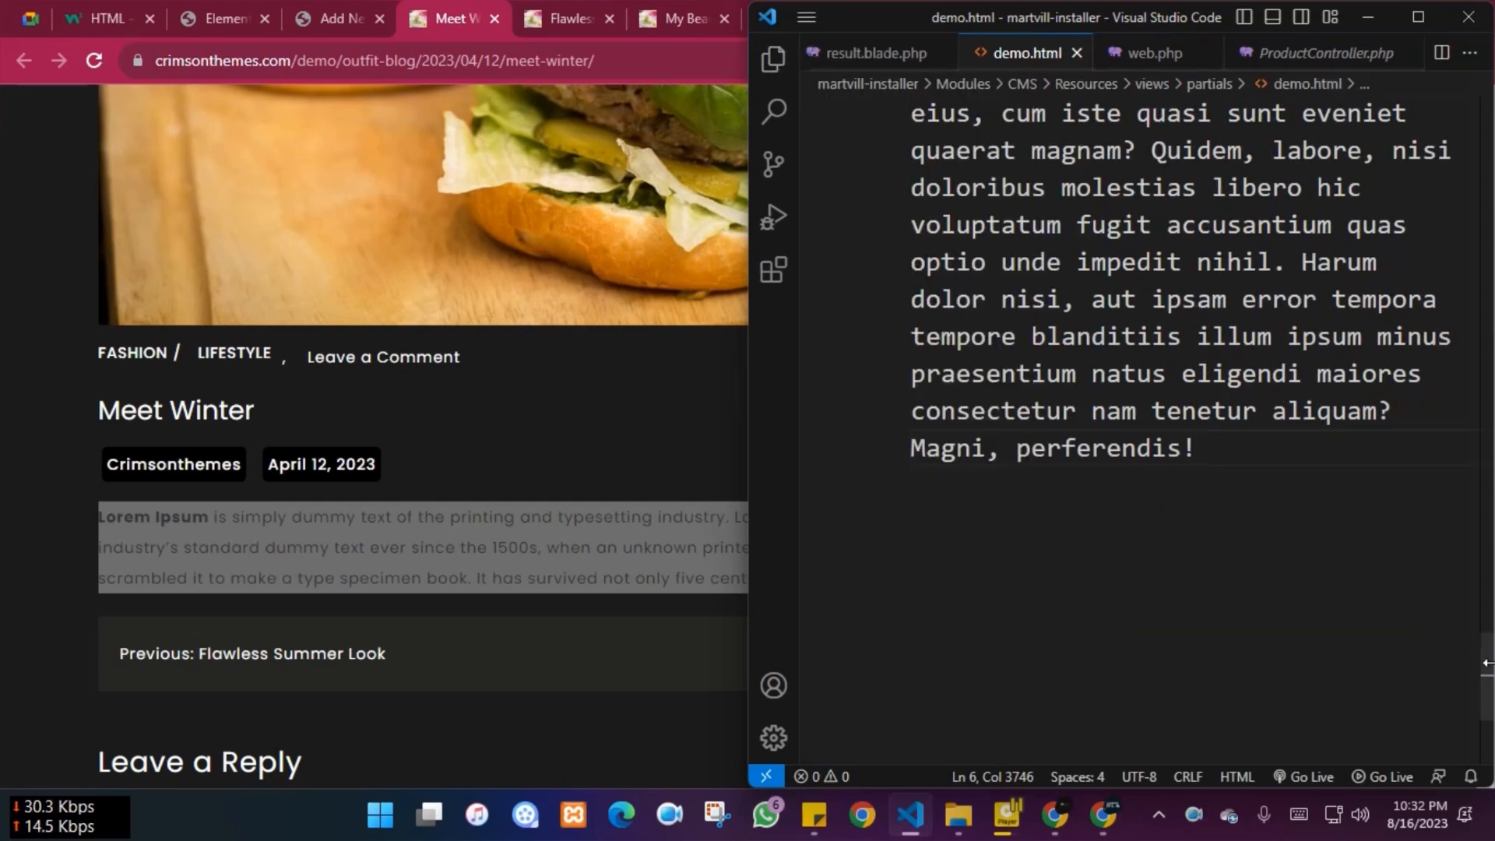
left_click_drag(1487, 663, 1443, 120)
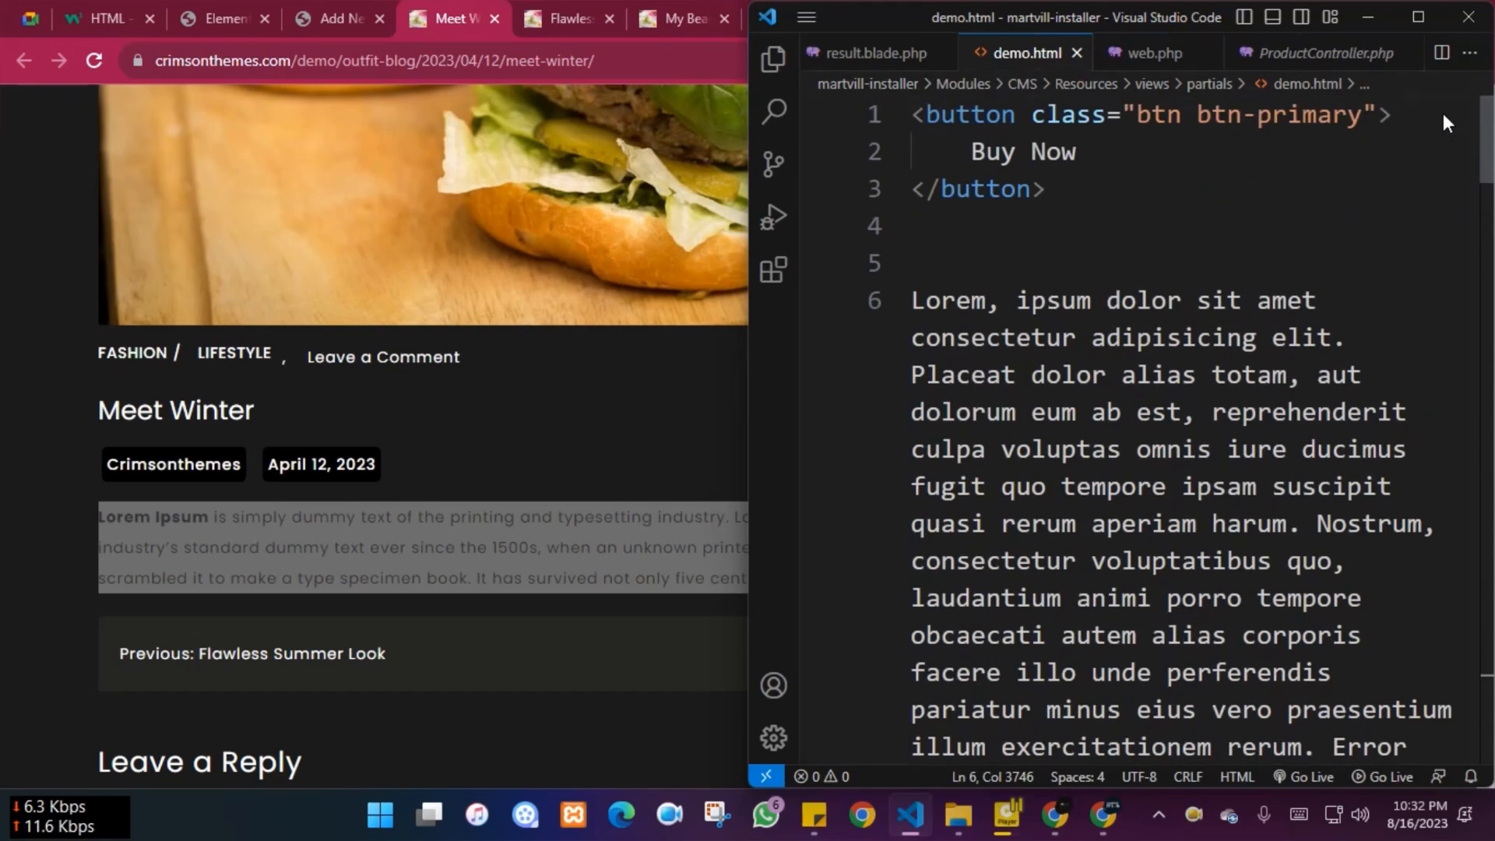
left_click(875, 301)
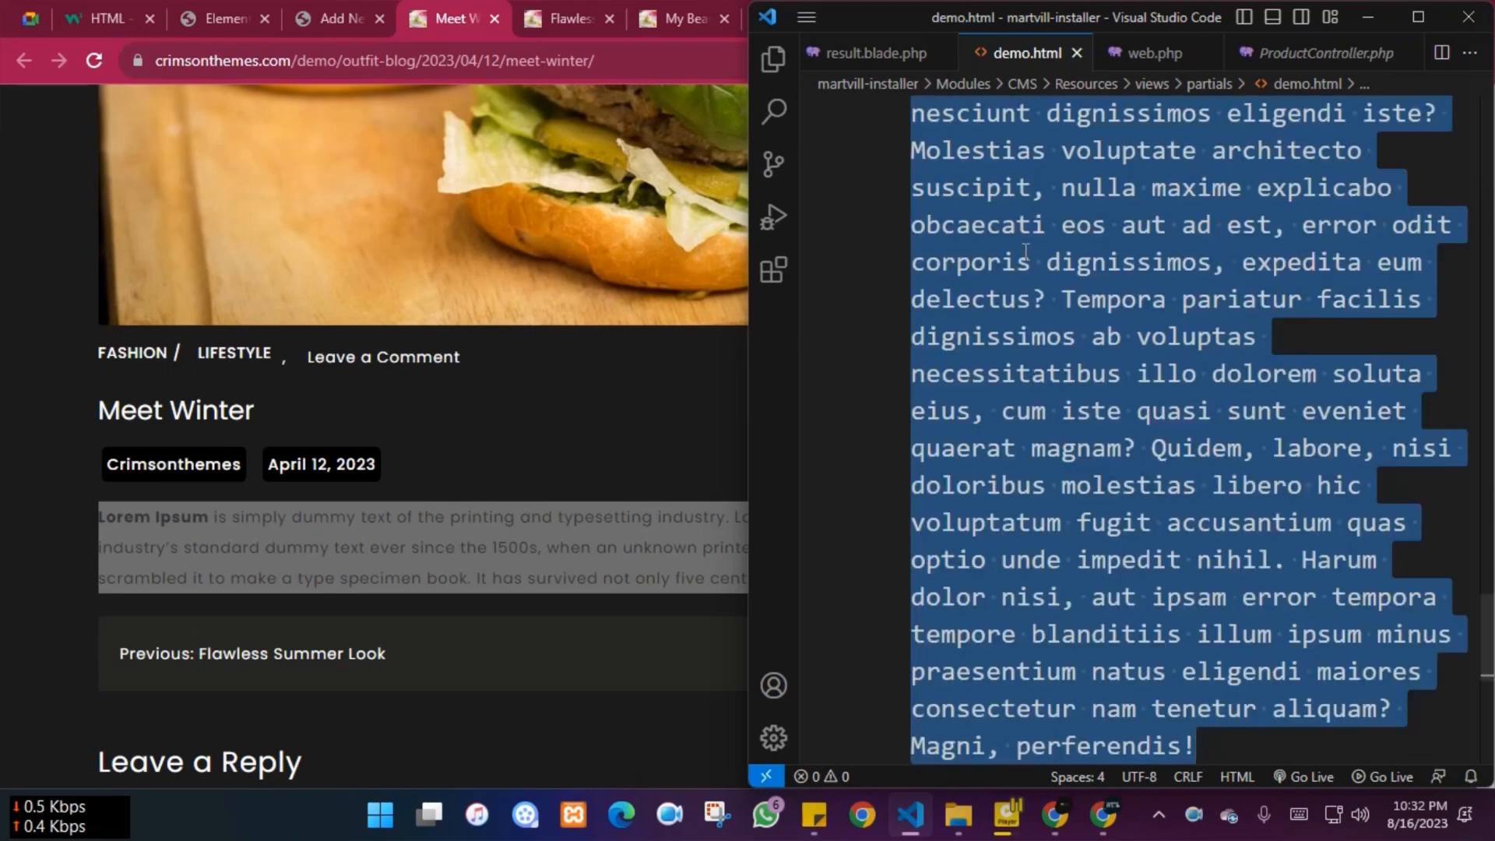
right_click(1026, 250)
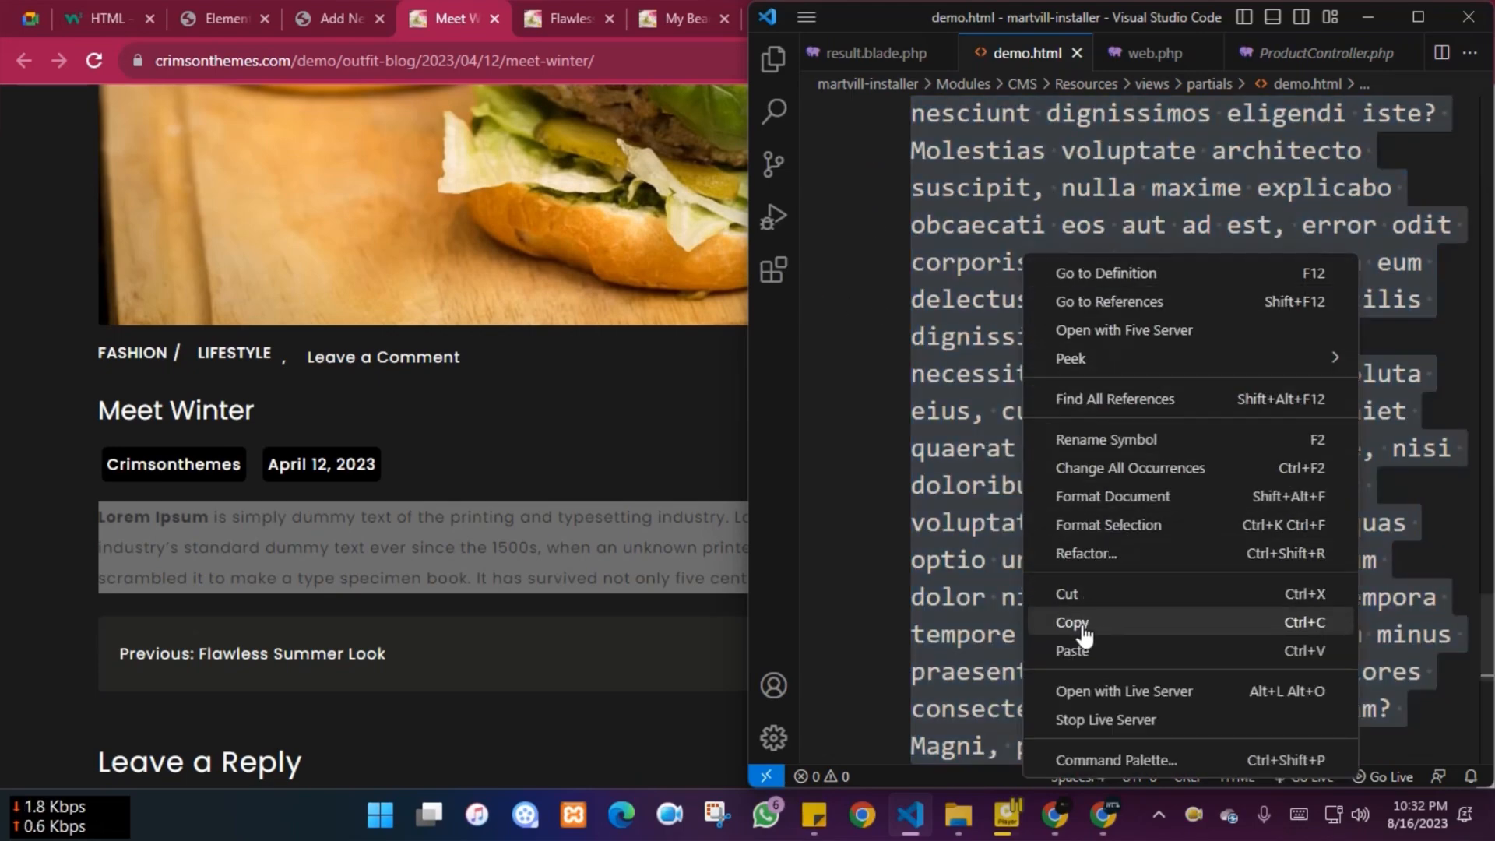
left_click(1082, 623)
left_click(355, 10)
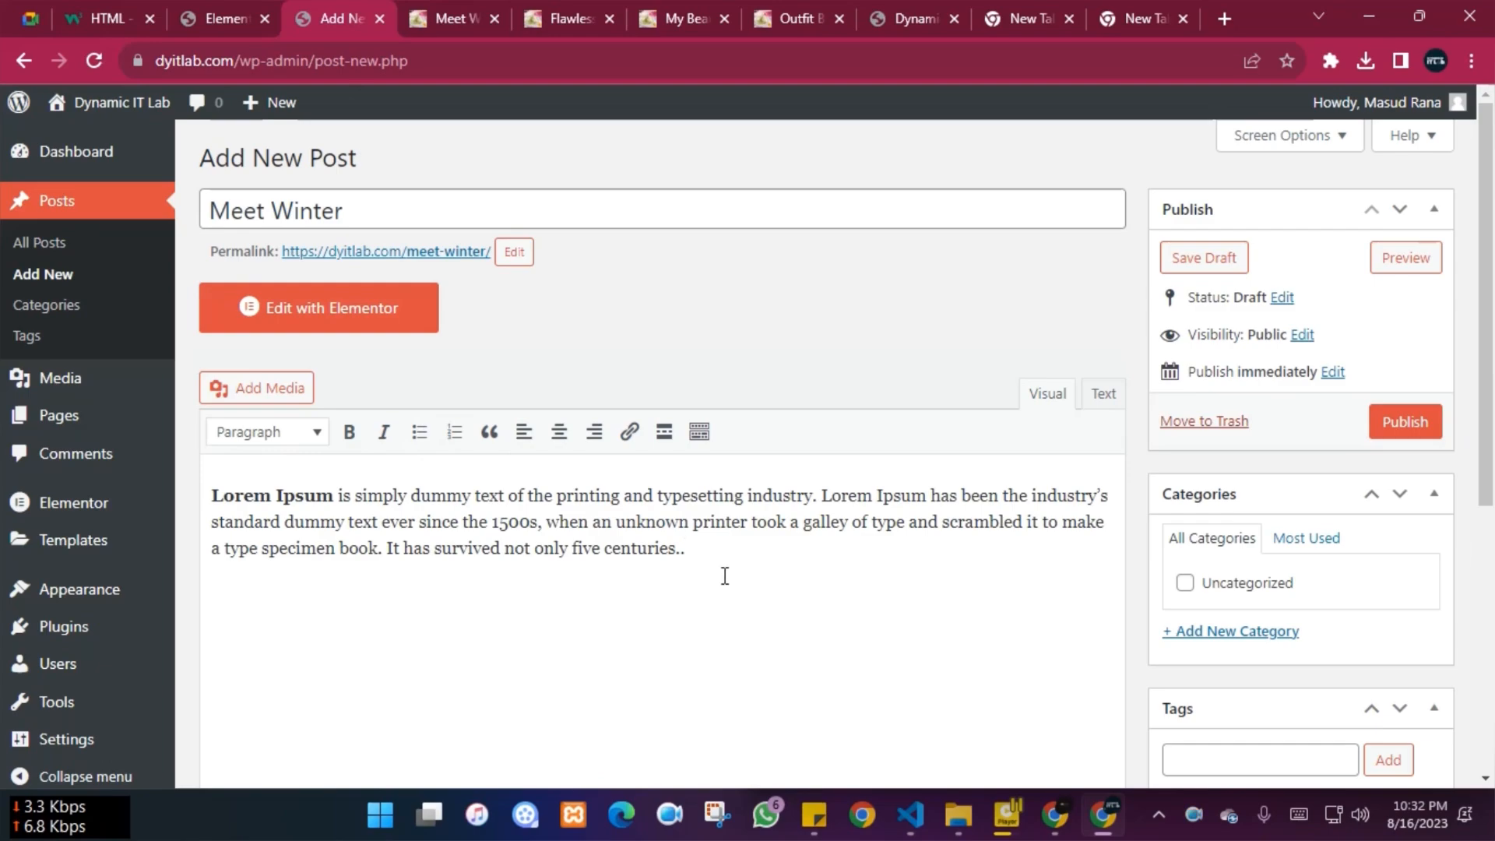
Paste the lorem500 text as the second body paragraph and compare with the demo post
key("ctrl+v")
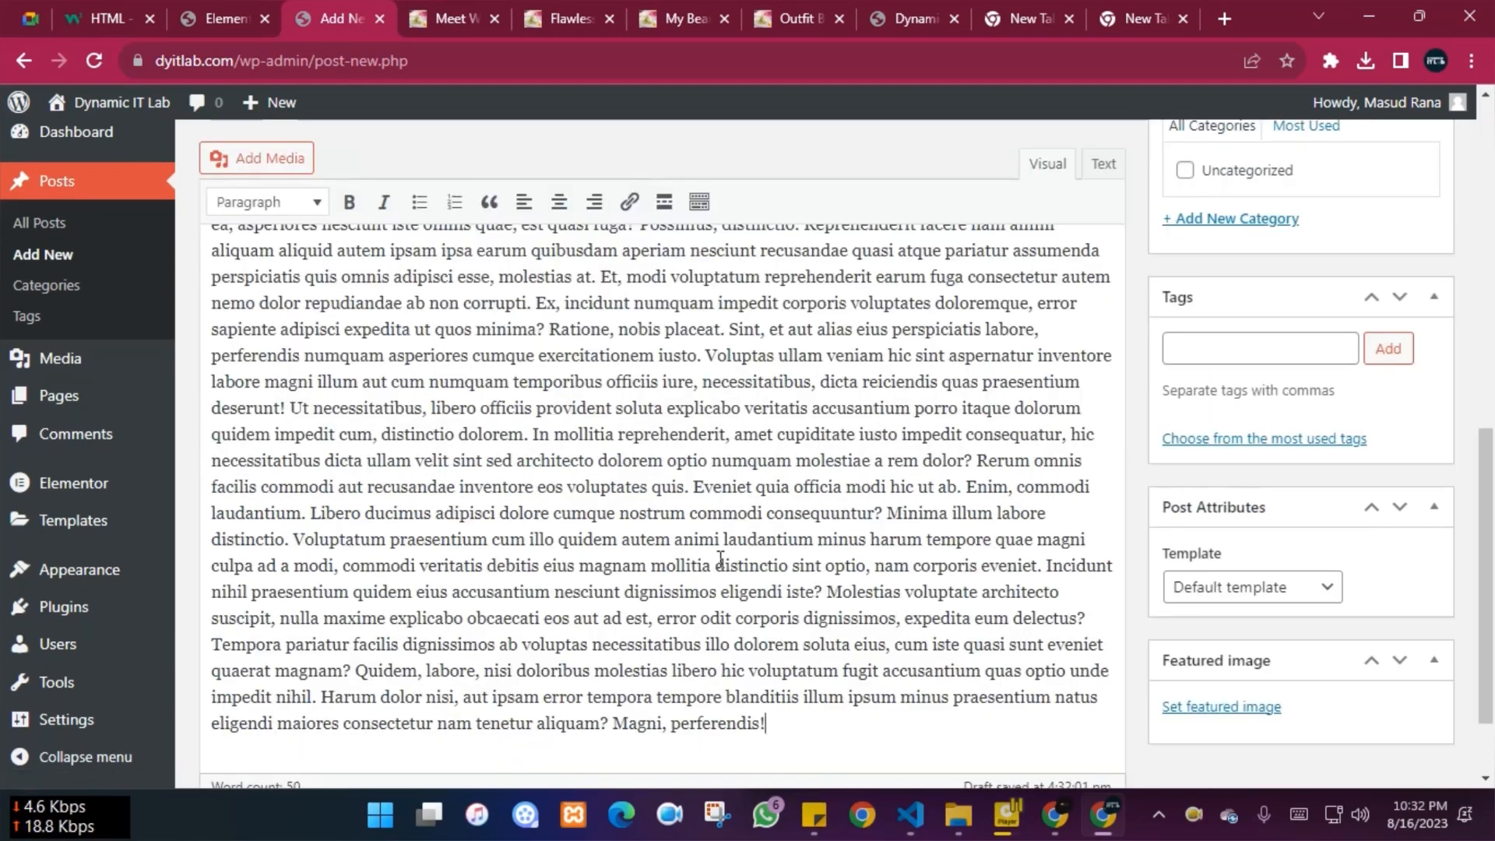
scroll(717, 557, "up", 10)
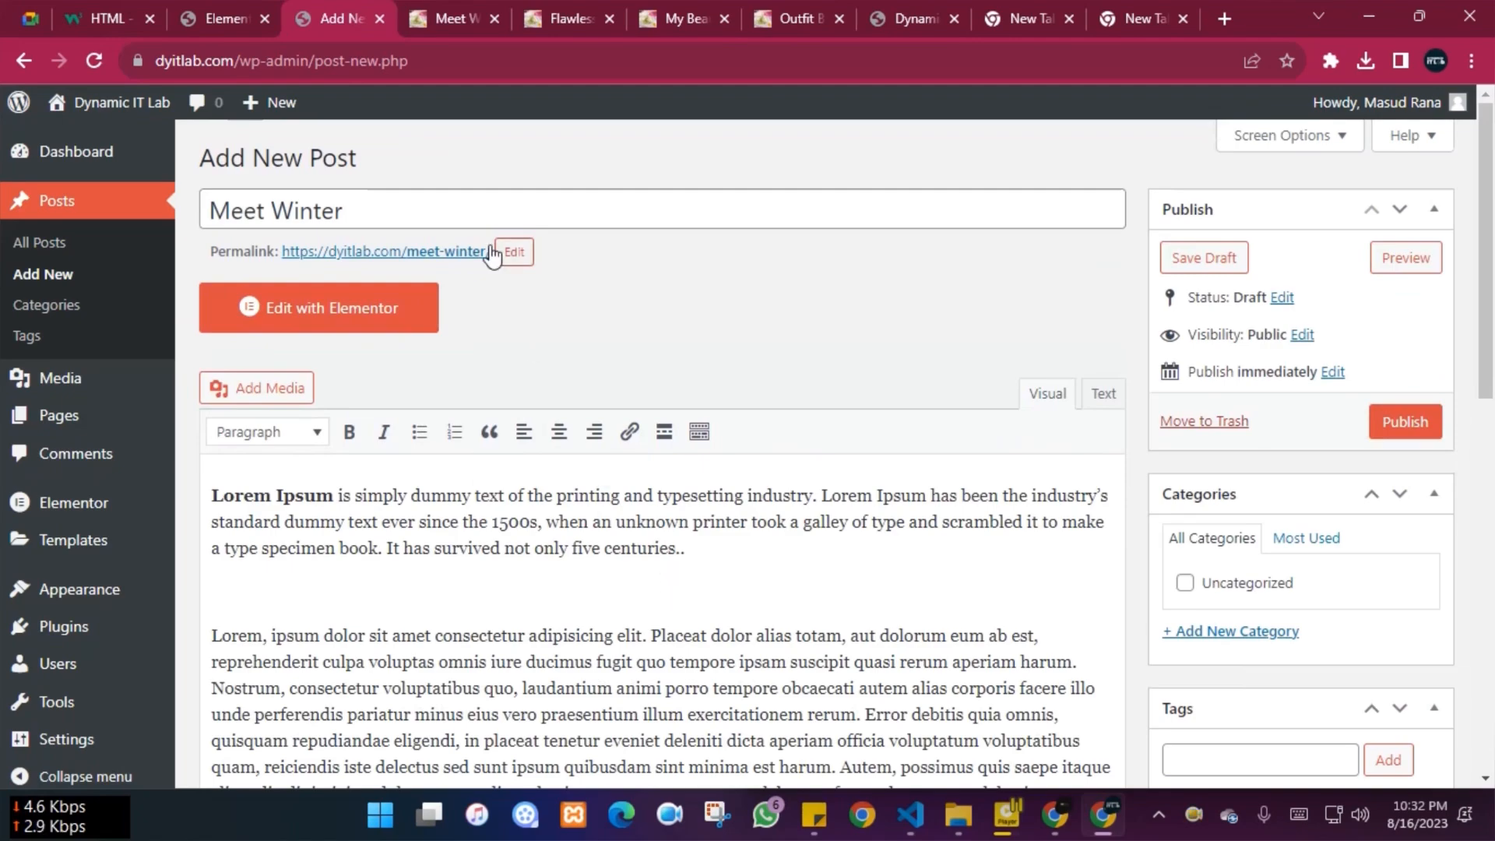
left_click(441, 14)
scroll(217, 420, "up", 5)
scroll(217, 420, "down", 4)
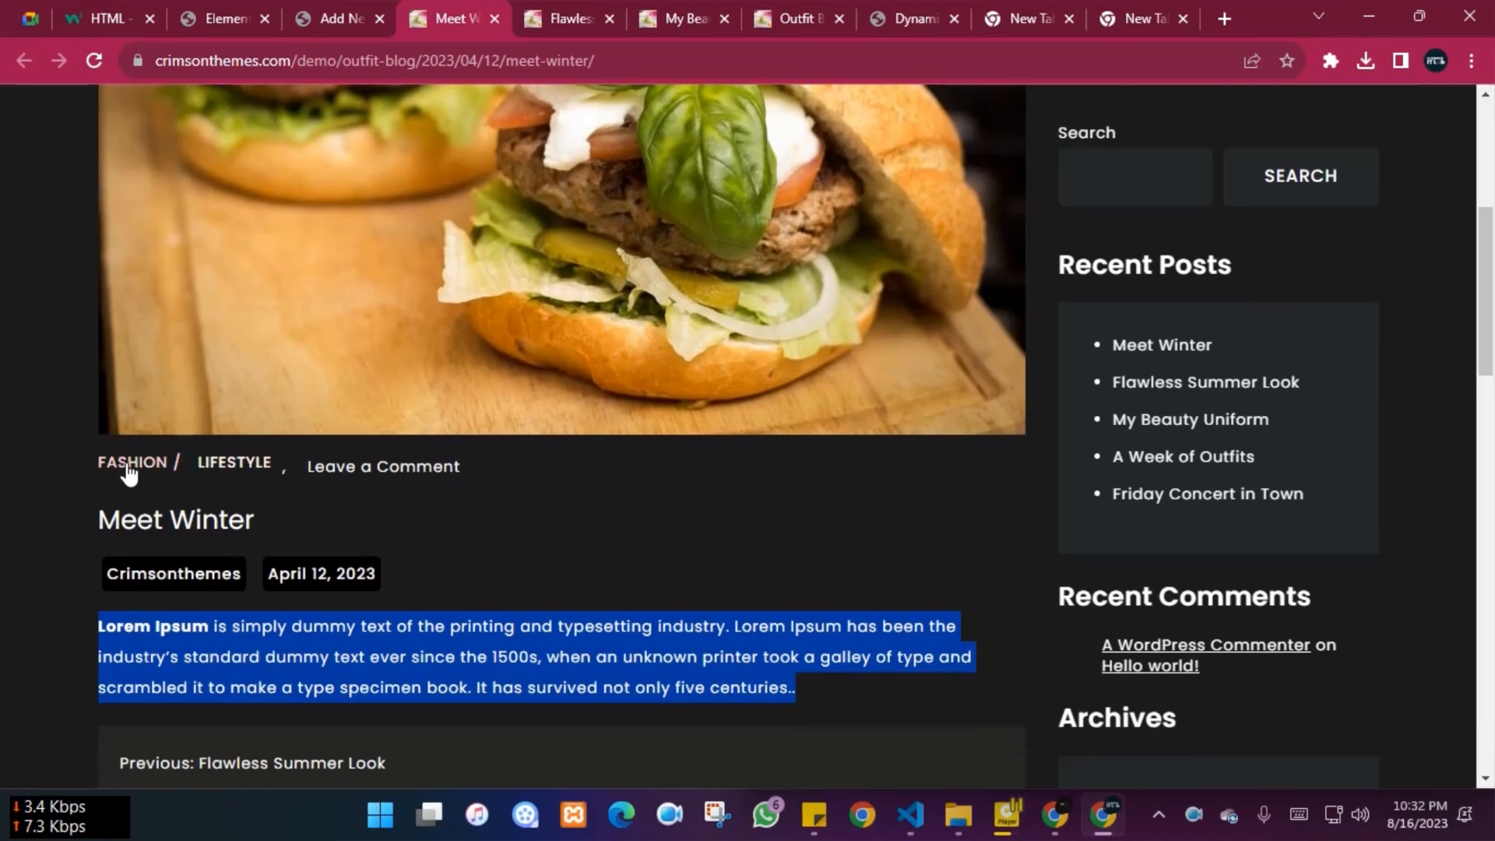
left_click(306, 9)
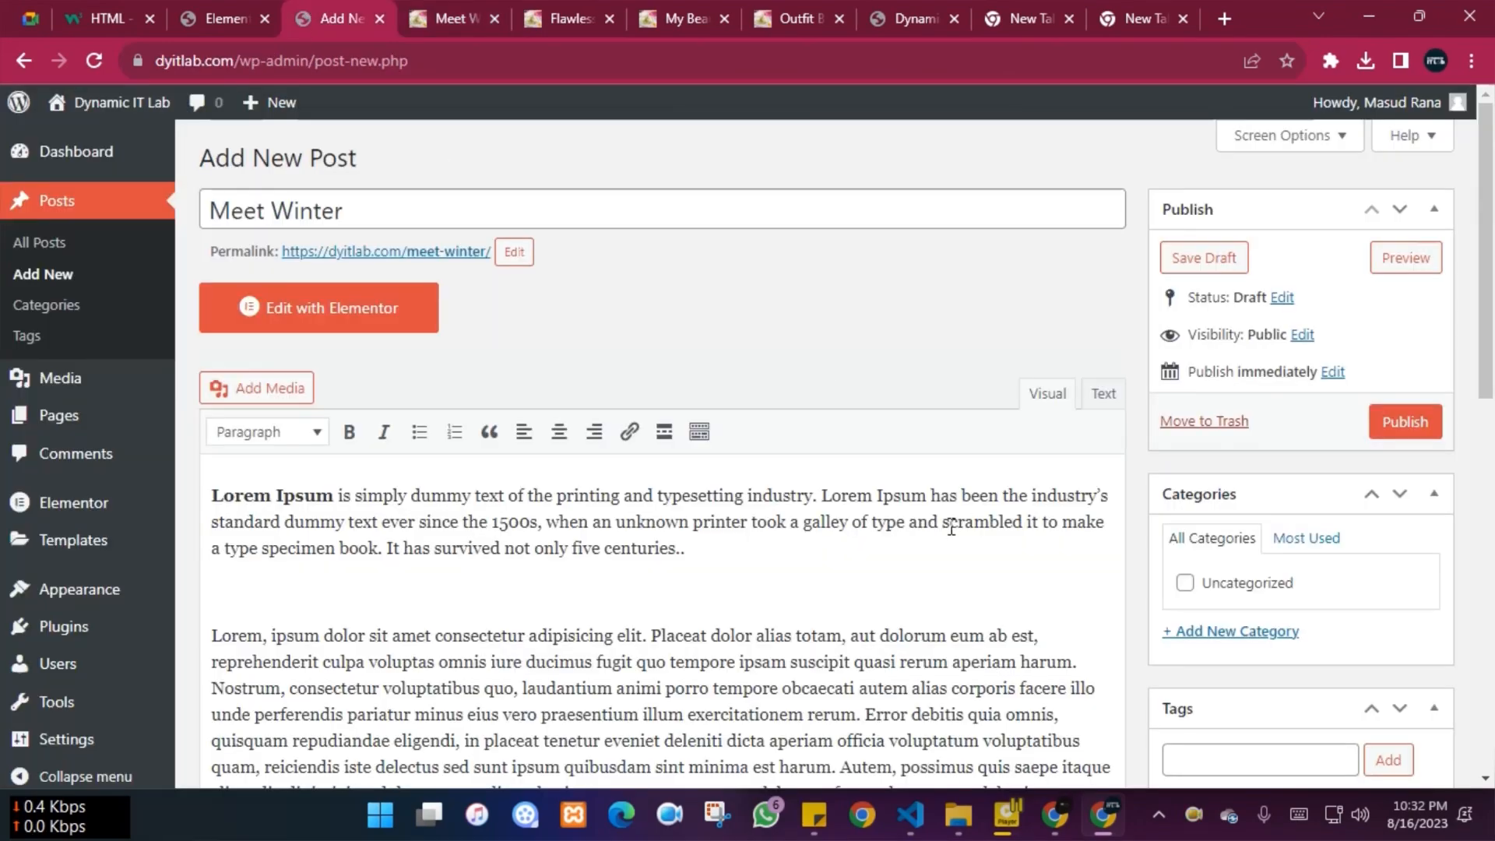
Review the Meet Winter title and its permalink in the post editor
scroll(945, 524, "down", 10)
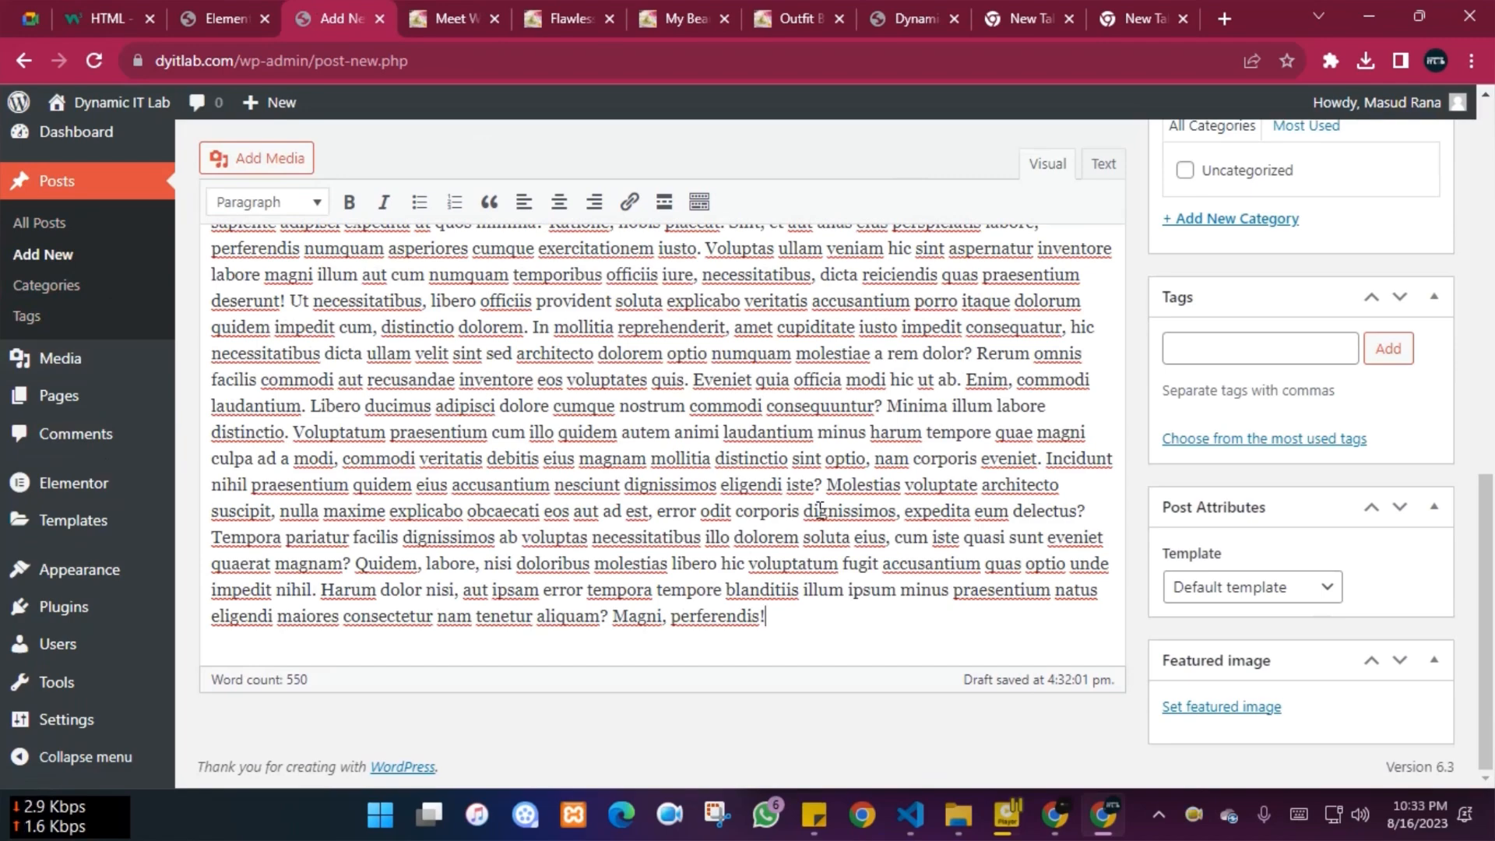
scroll(880, 527, "up", 10)
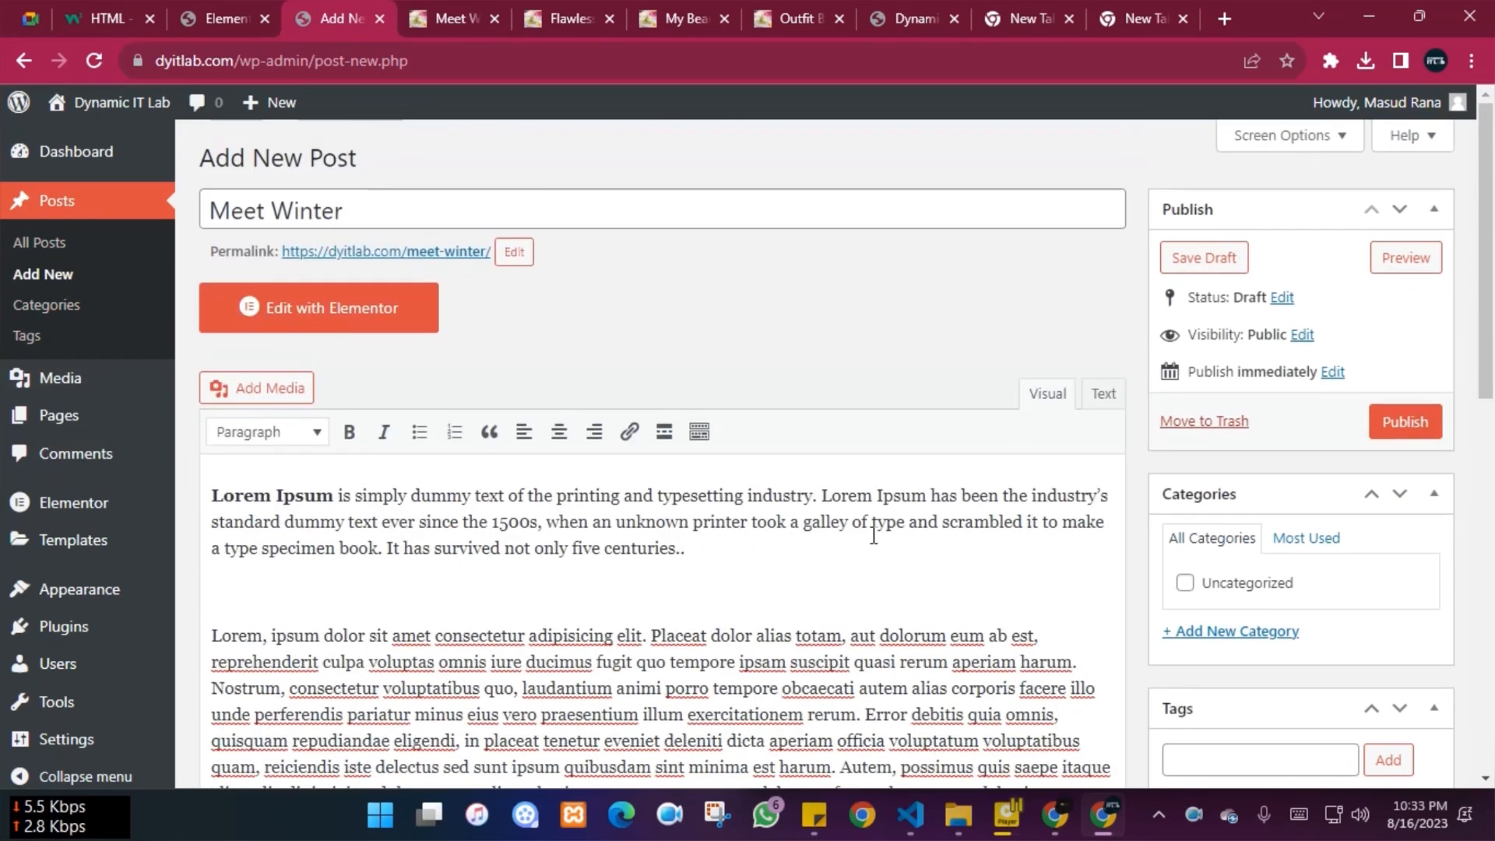
left_click_drag(418, 207, 207, 207)
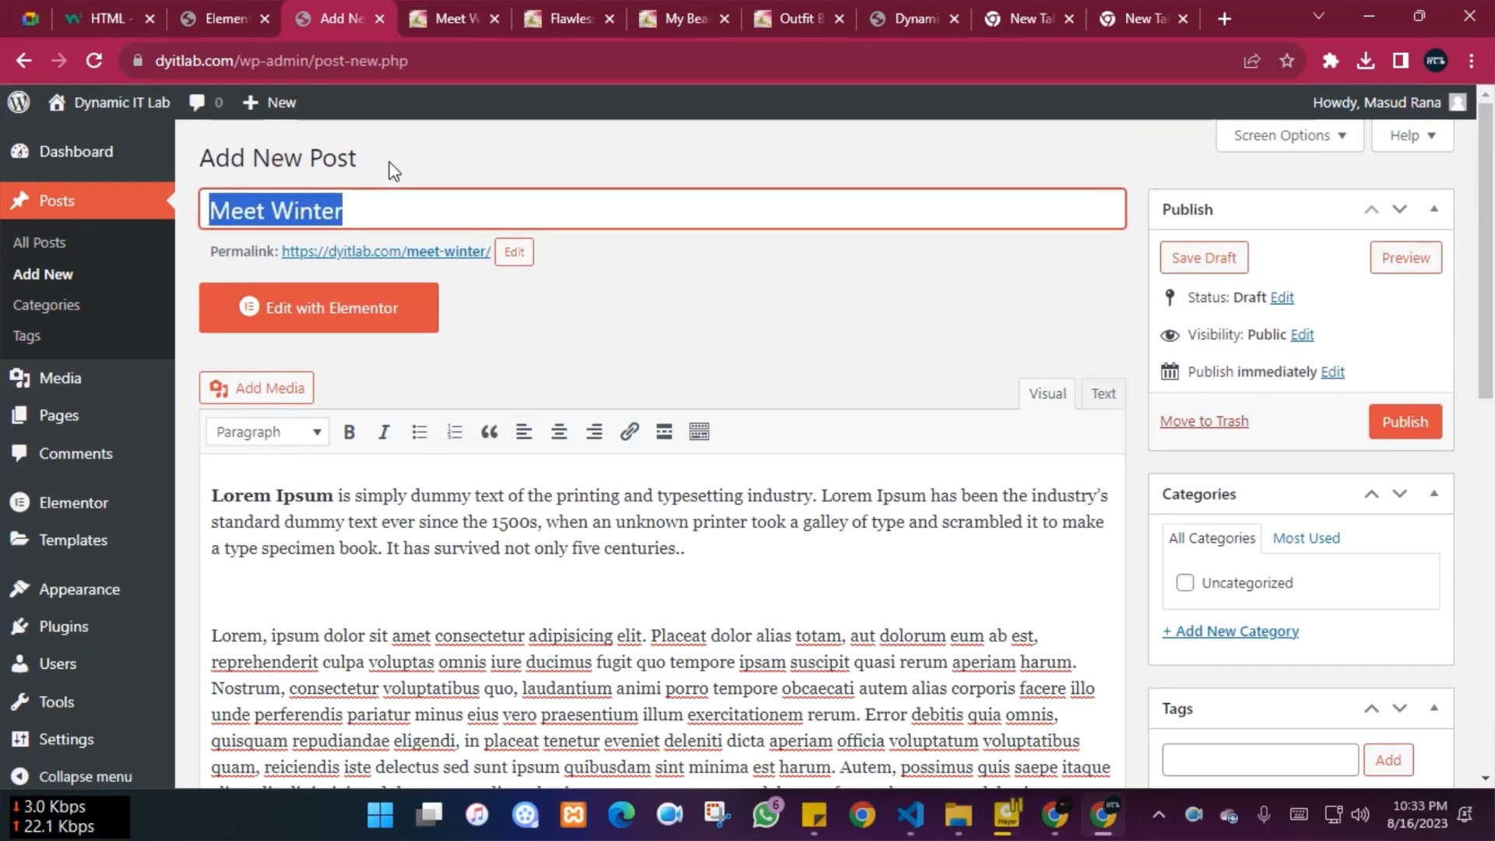
left_click(430, 174)
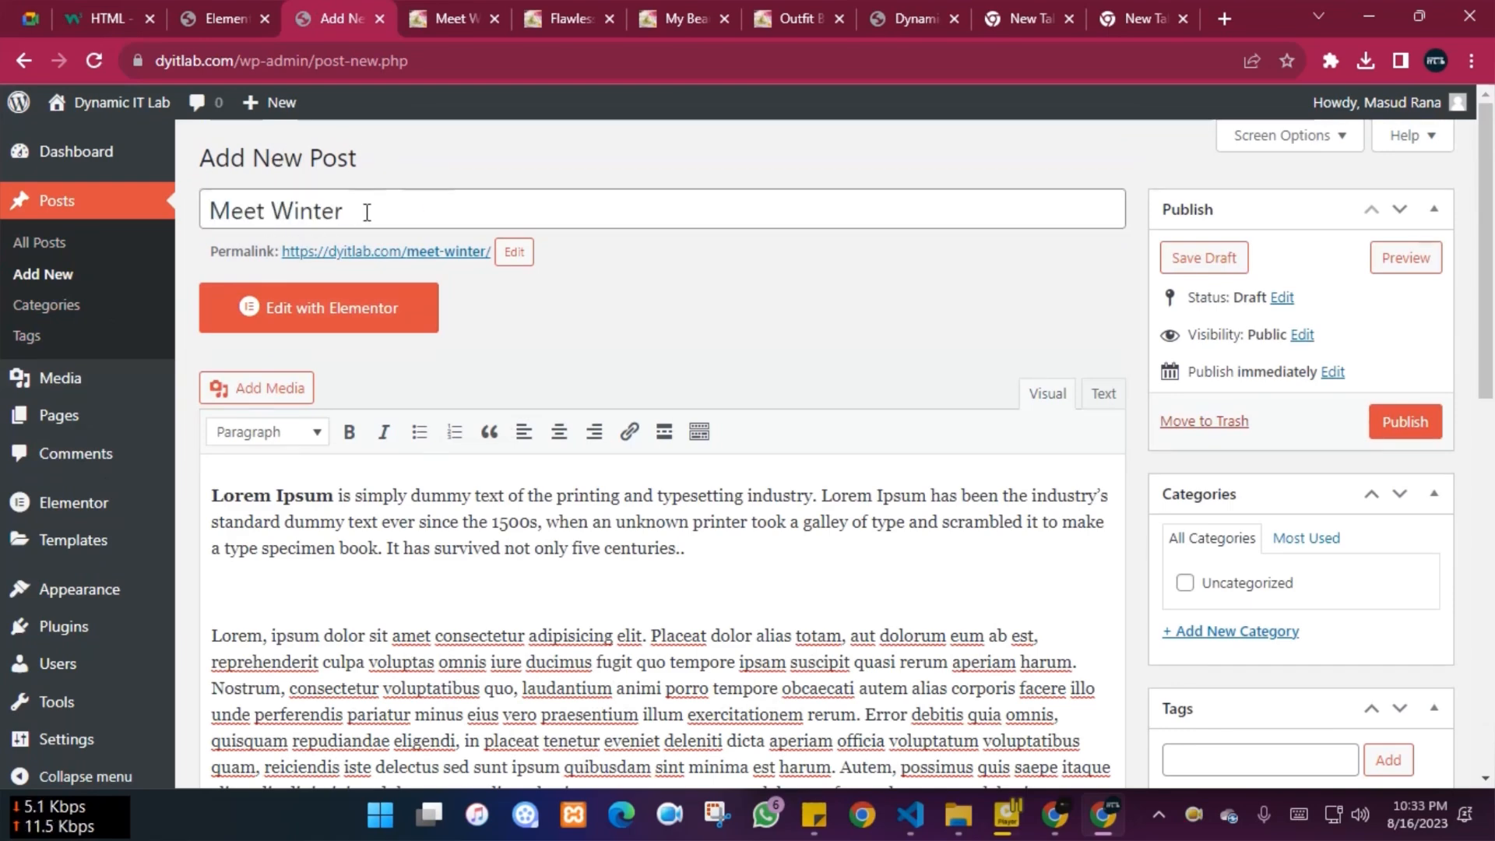
right_click(403, 262)
Preview the meet-winter permalink in a new tab, then return to the editor
left_click(460, 267)
left_click(413, 18)
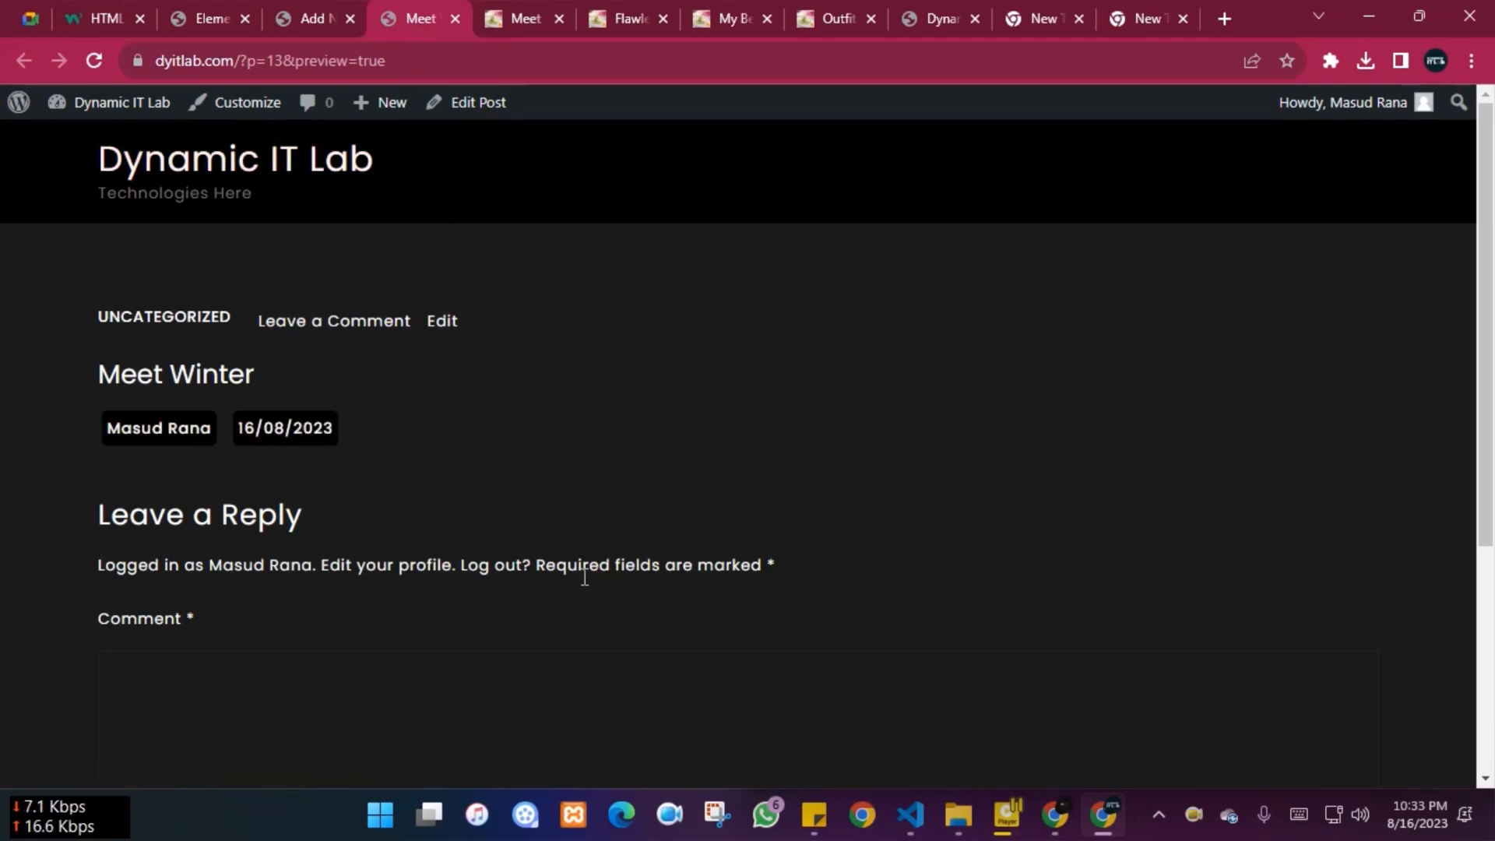
scroll(667, 594, "down", 5)
scroll(657, 588, "up", 5)
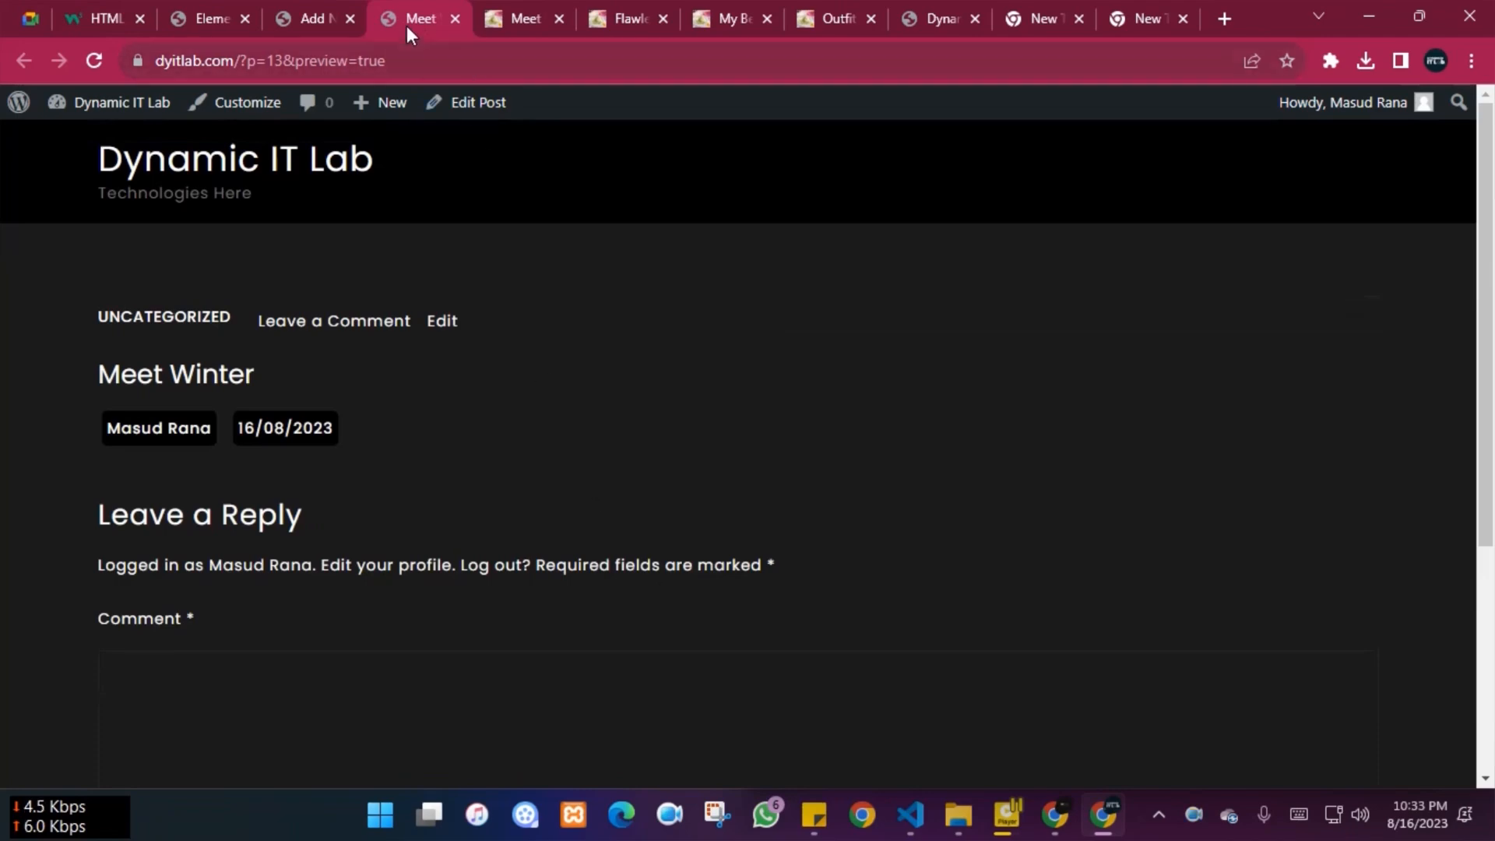
left_click(294, 8)
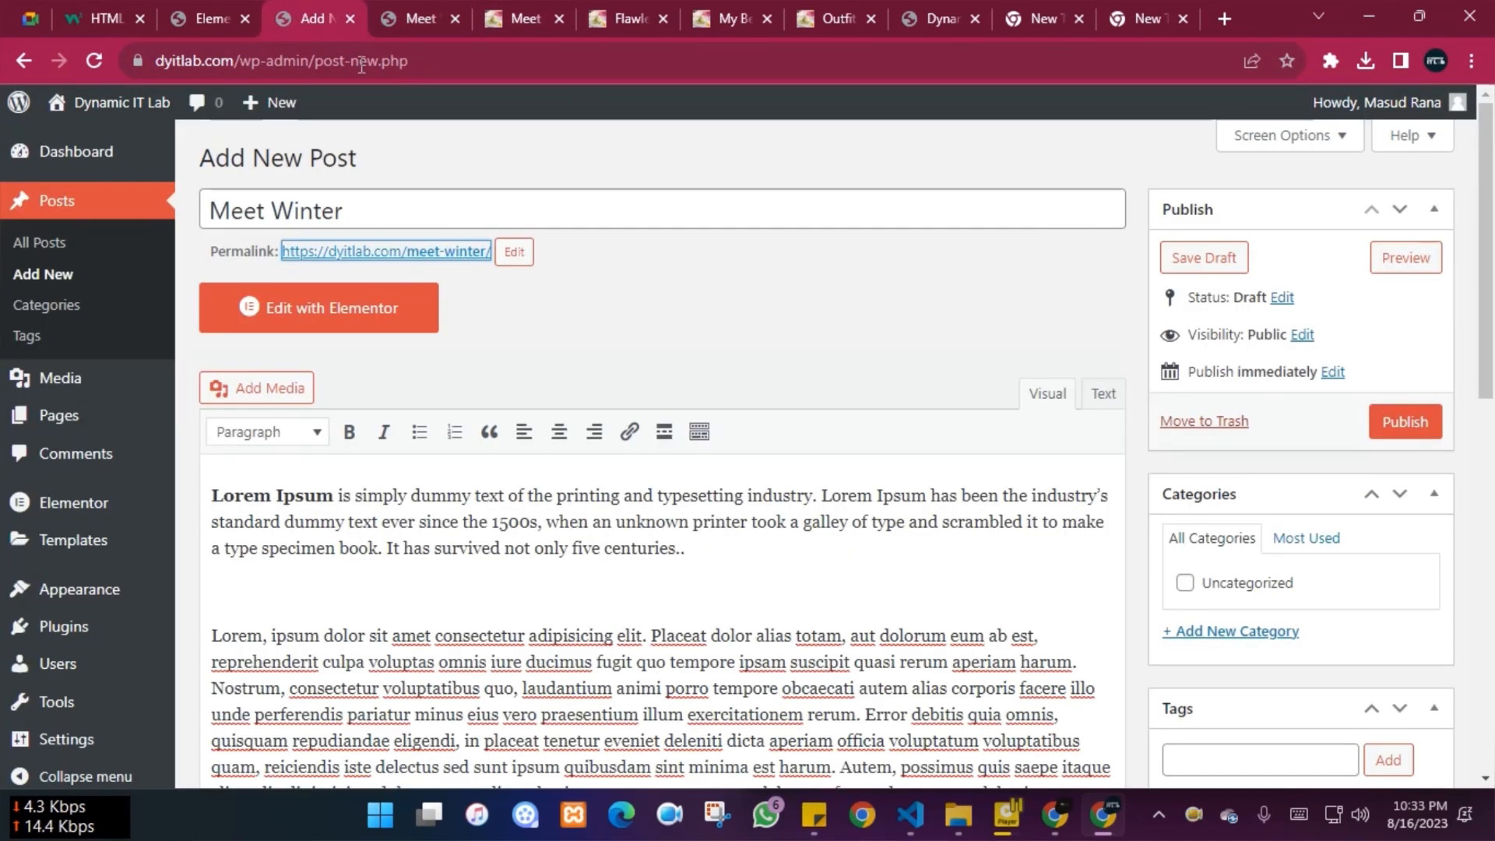
Show the editor's second toolbar row, then select the first paragraph's last line
scroll(317, 437, "down", 1)
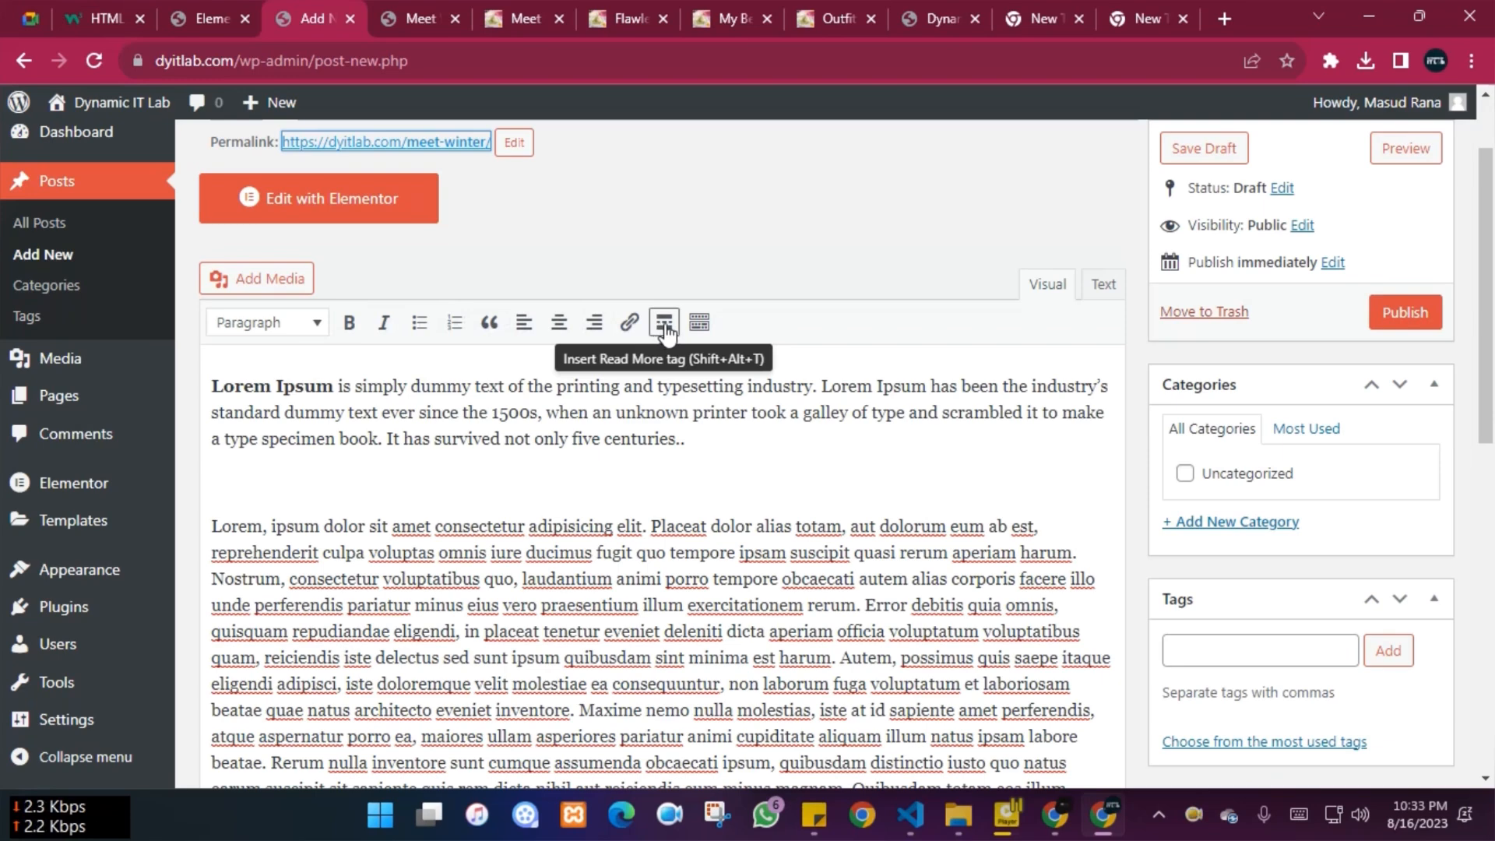
scroll(666, 331, "down", 1)
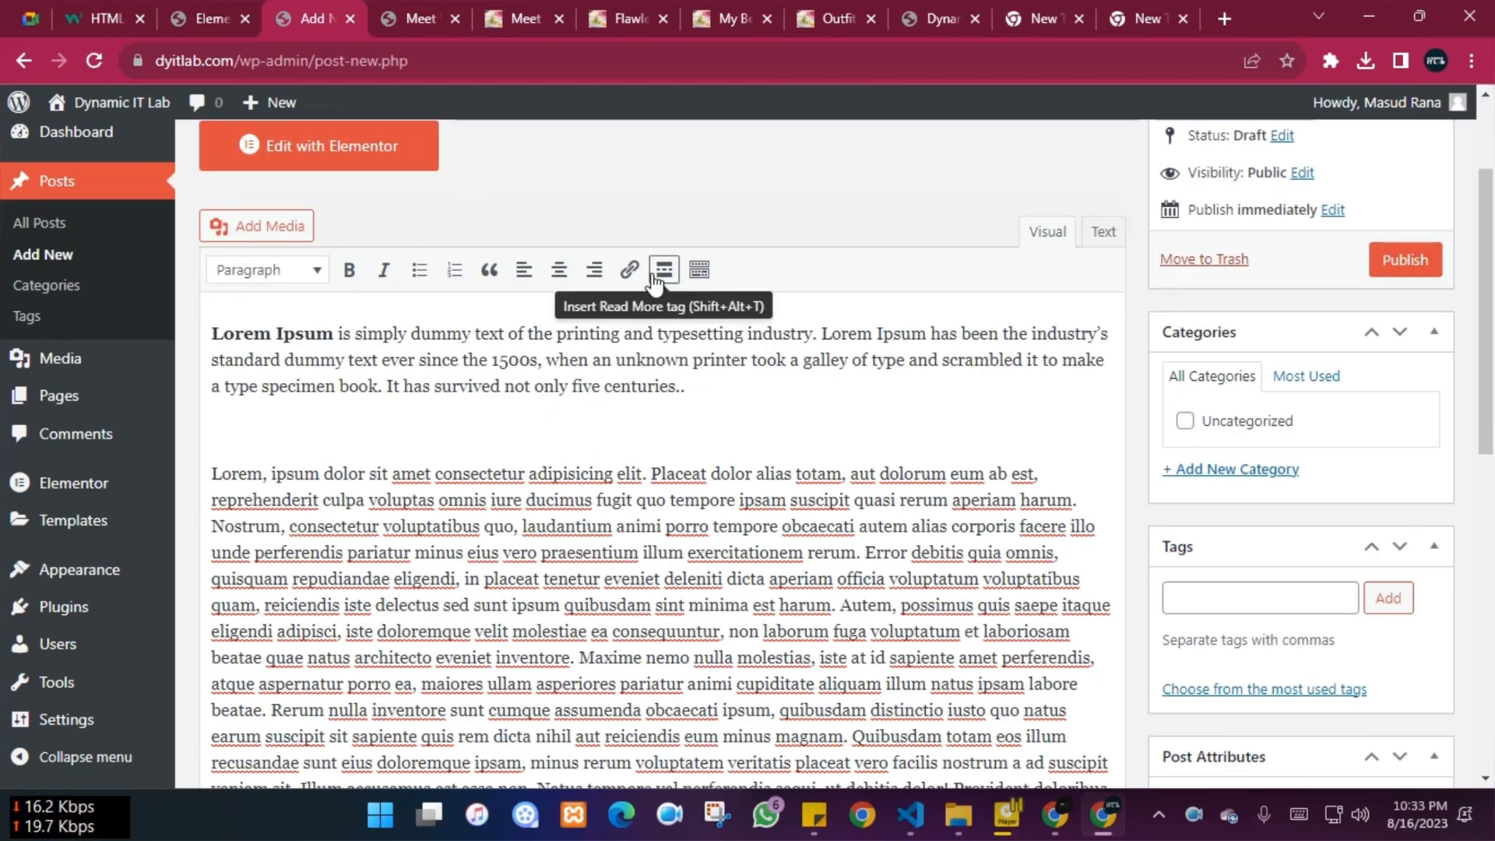
left_click(699, 271)
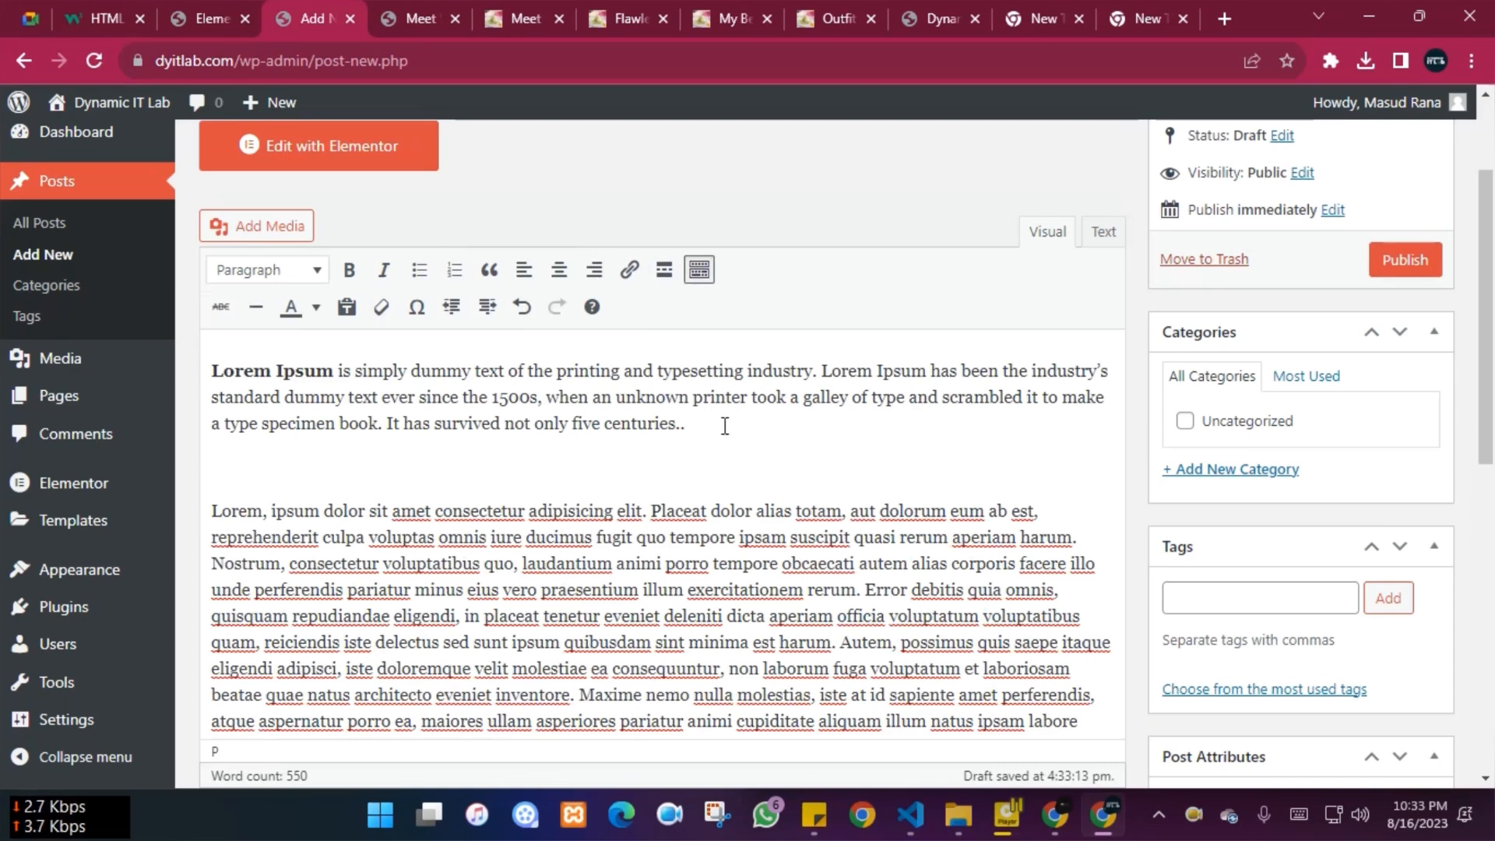
left_click_drag(724, 427, 168, 427)
Bold the last line and 'Lorem, ipsum dolor sit', break it onto its own line, and bullet the text below
left_click(351, 273)
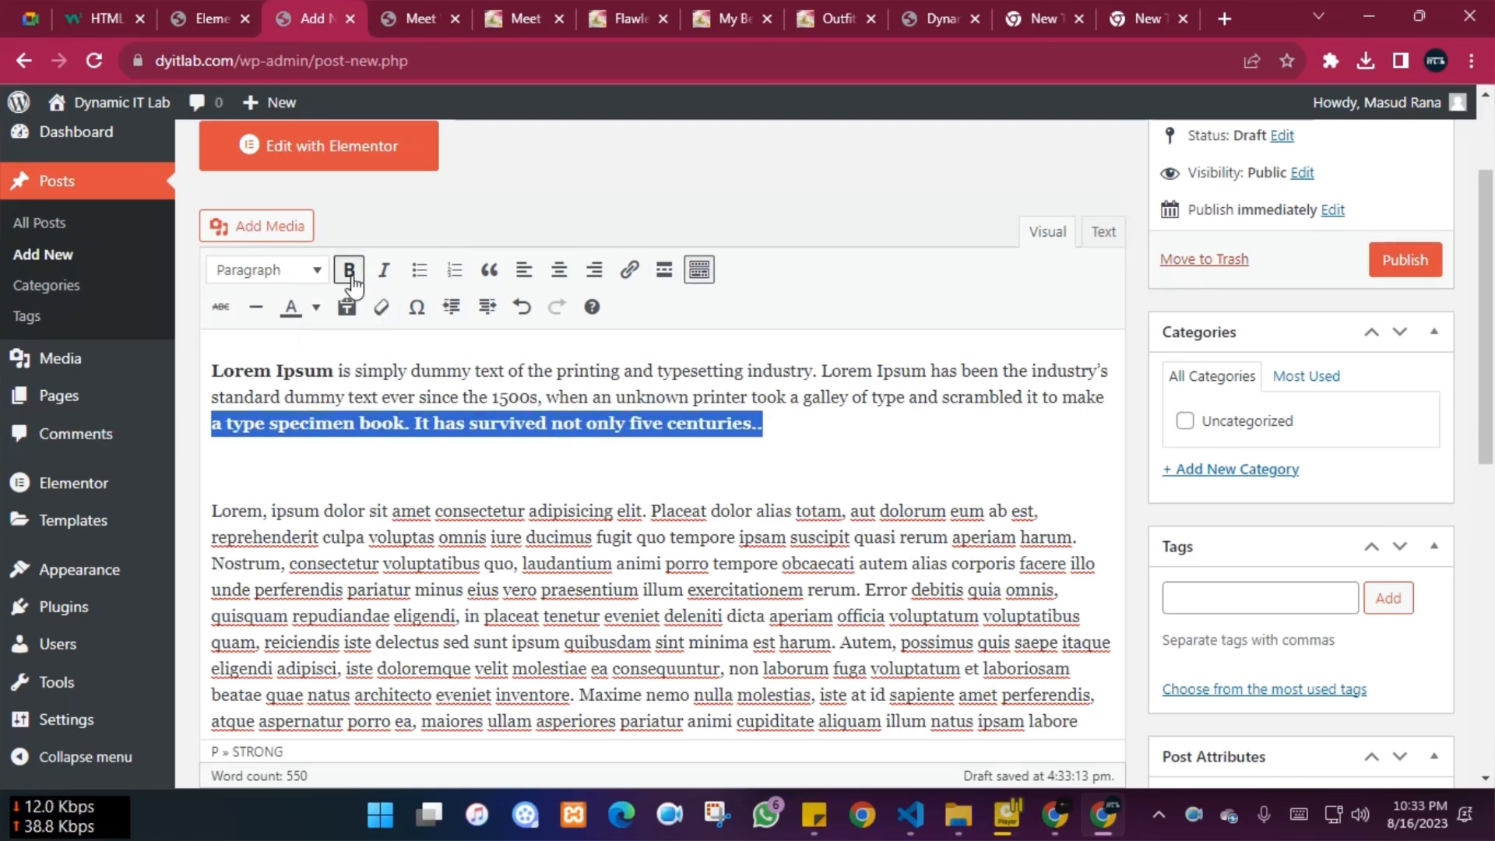
left_click(781, 473)
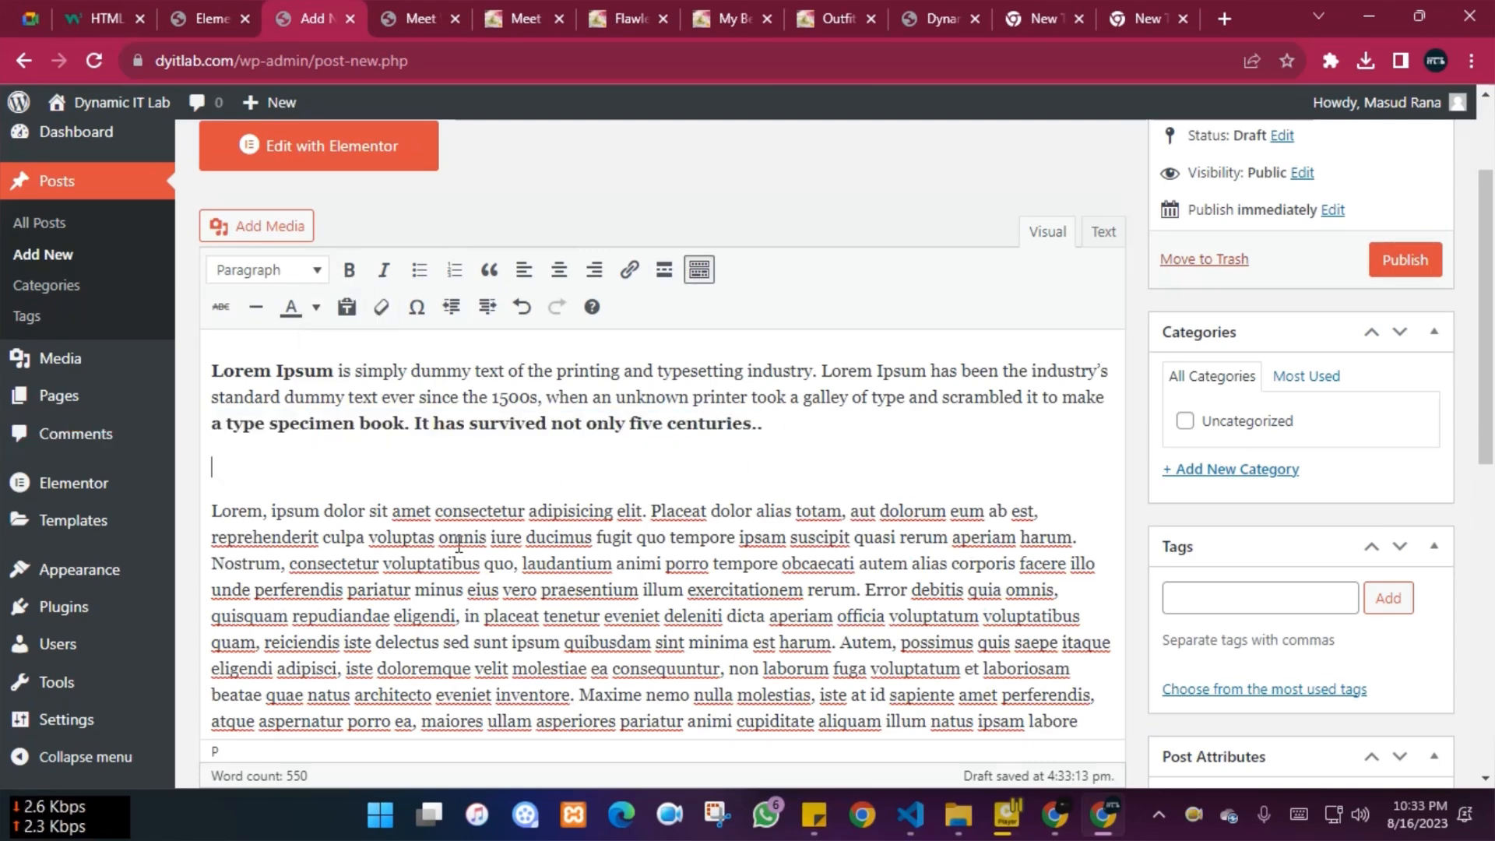
left_click_drag(393, 511, 207, 511)
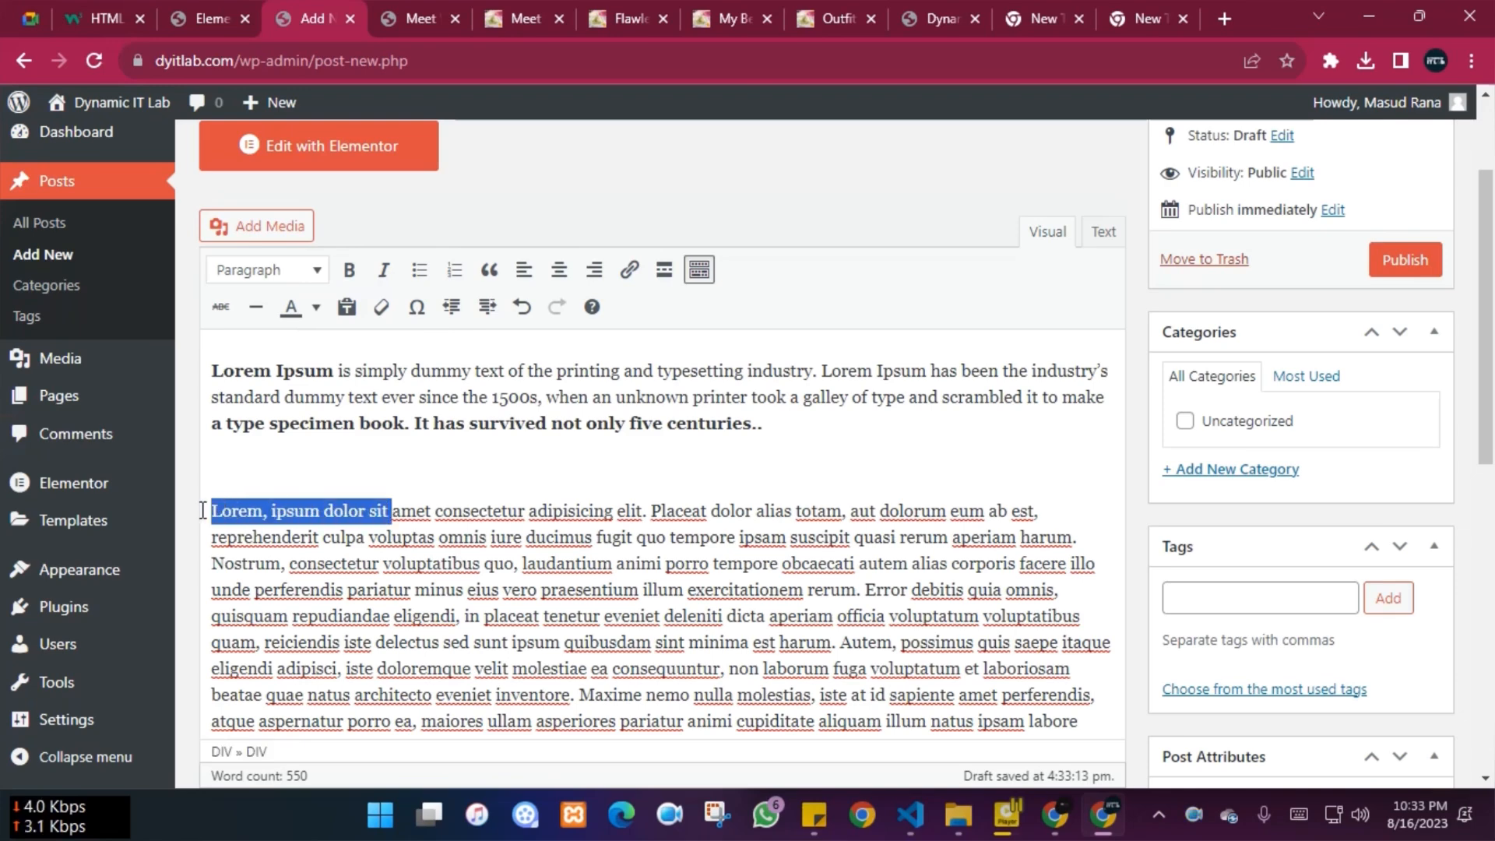
left_click(349, 273)
left_click(447, 508)
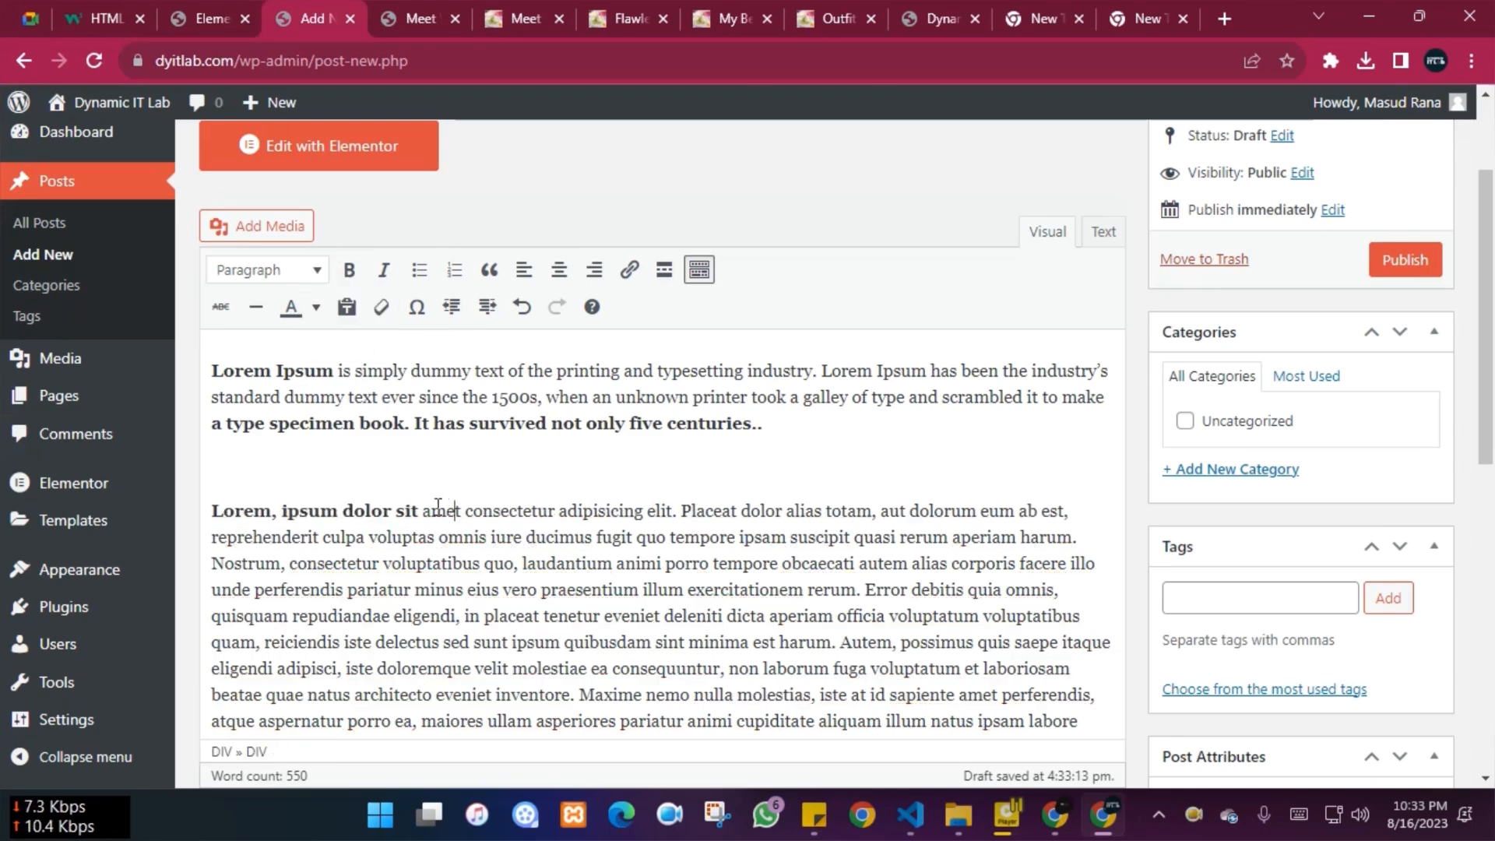
key("shift+Return")
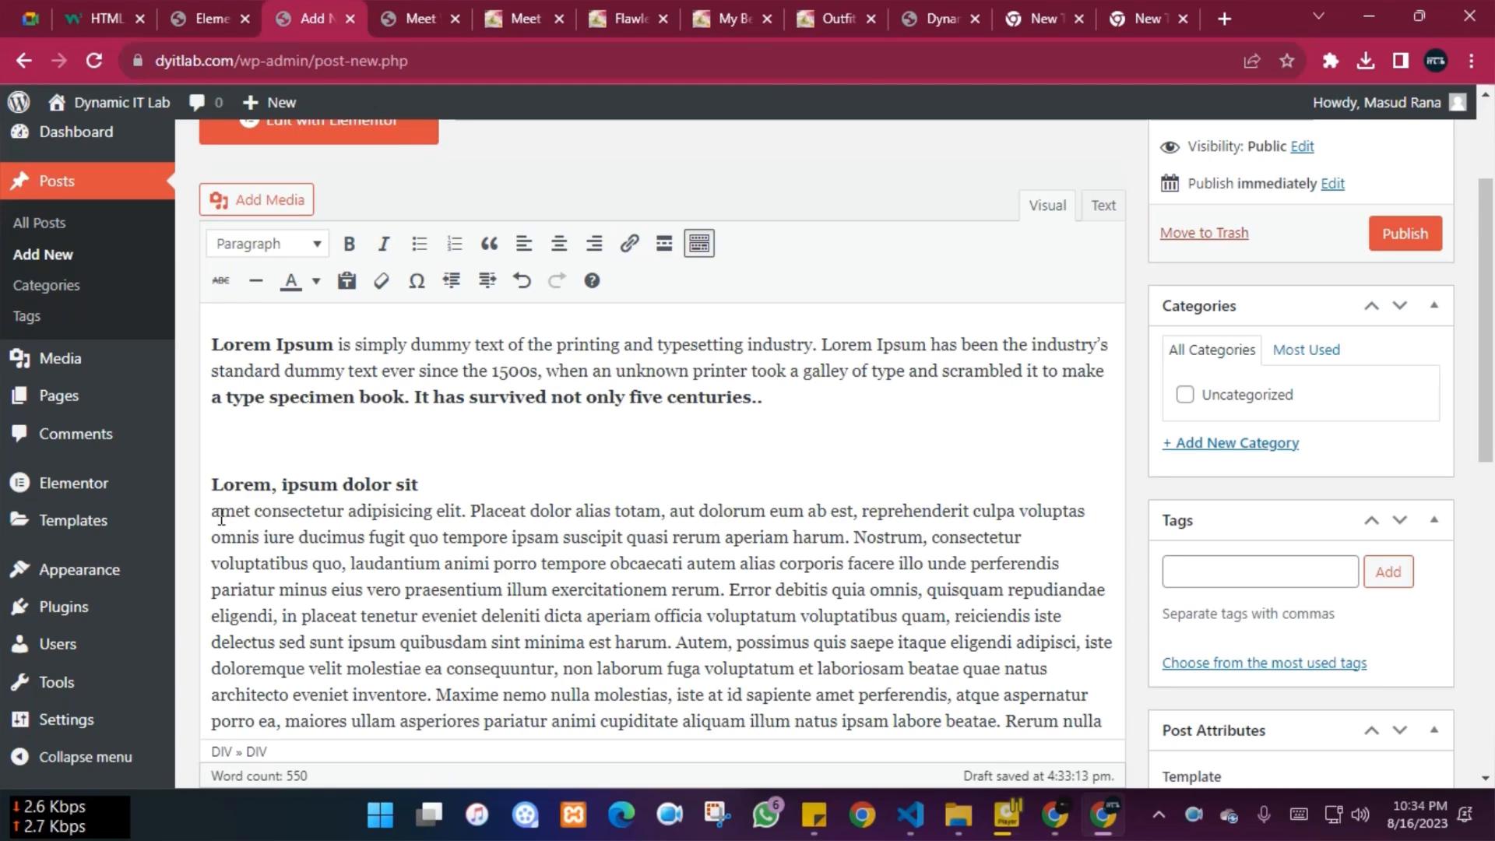
left_click_drag(1105, 589, 208, 521)
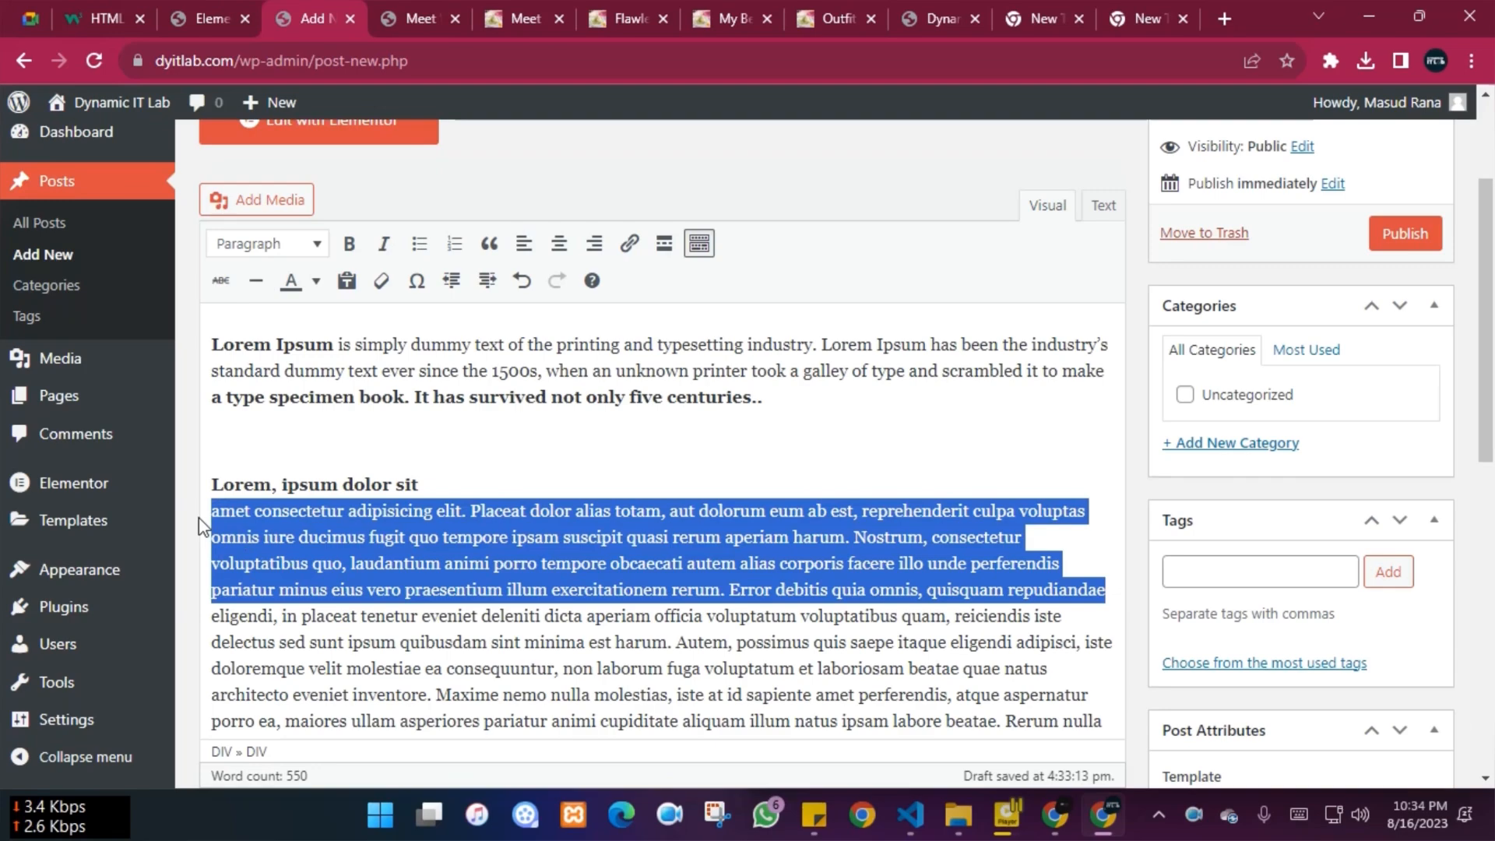
left_click(420, 243)
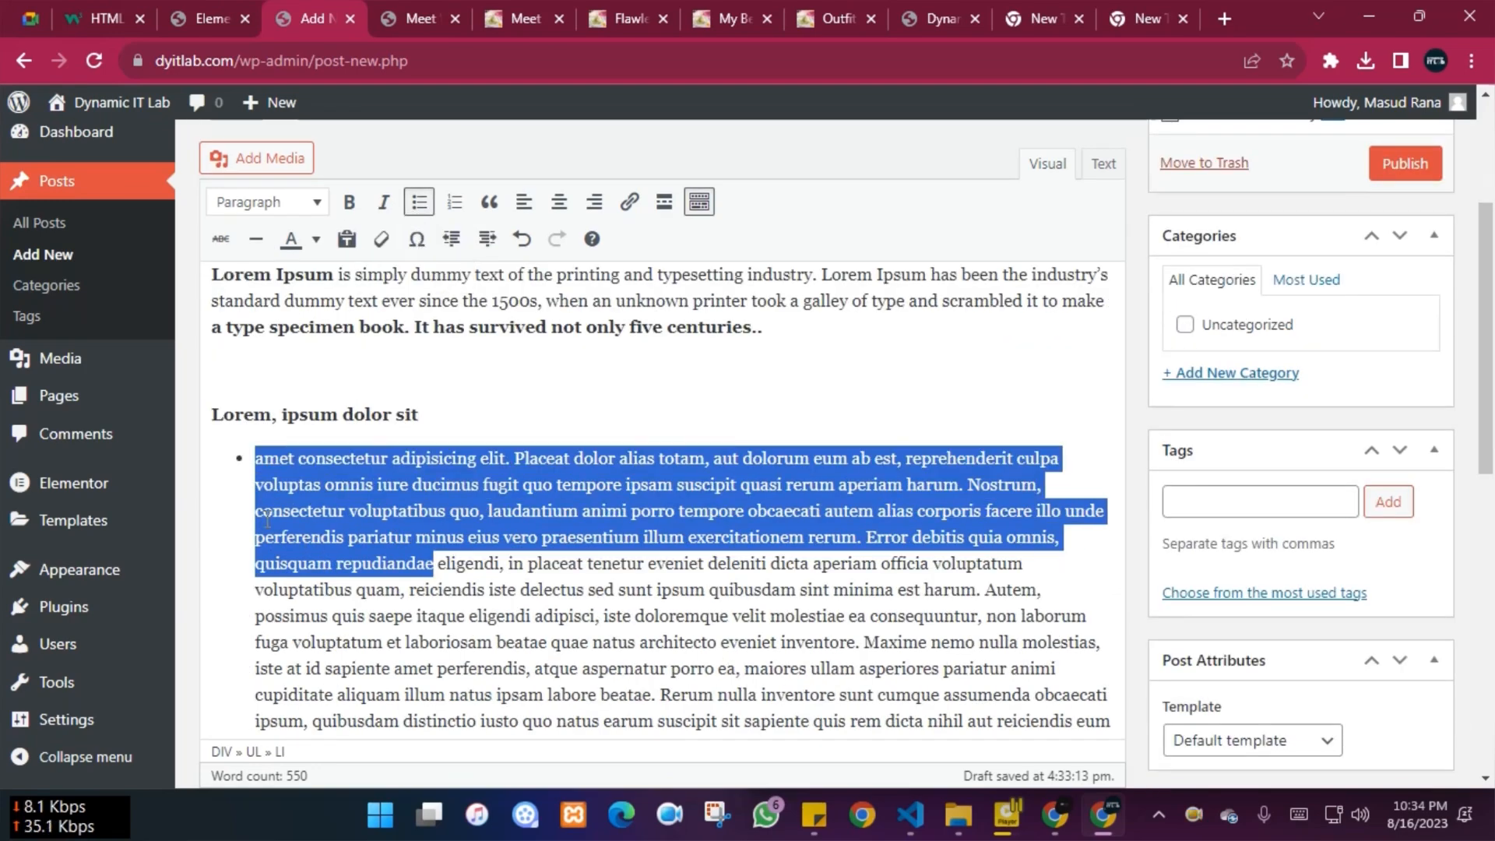
Undo the bullet, then reapply it to the paragraph, toggling the list off and on
scroll(474, 555, "down", 5)
scroll(404, 576, "up", 8)
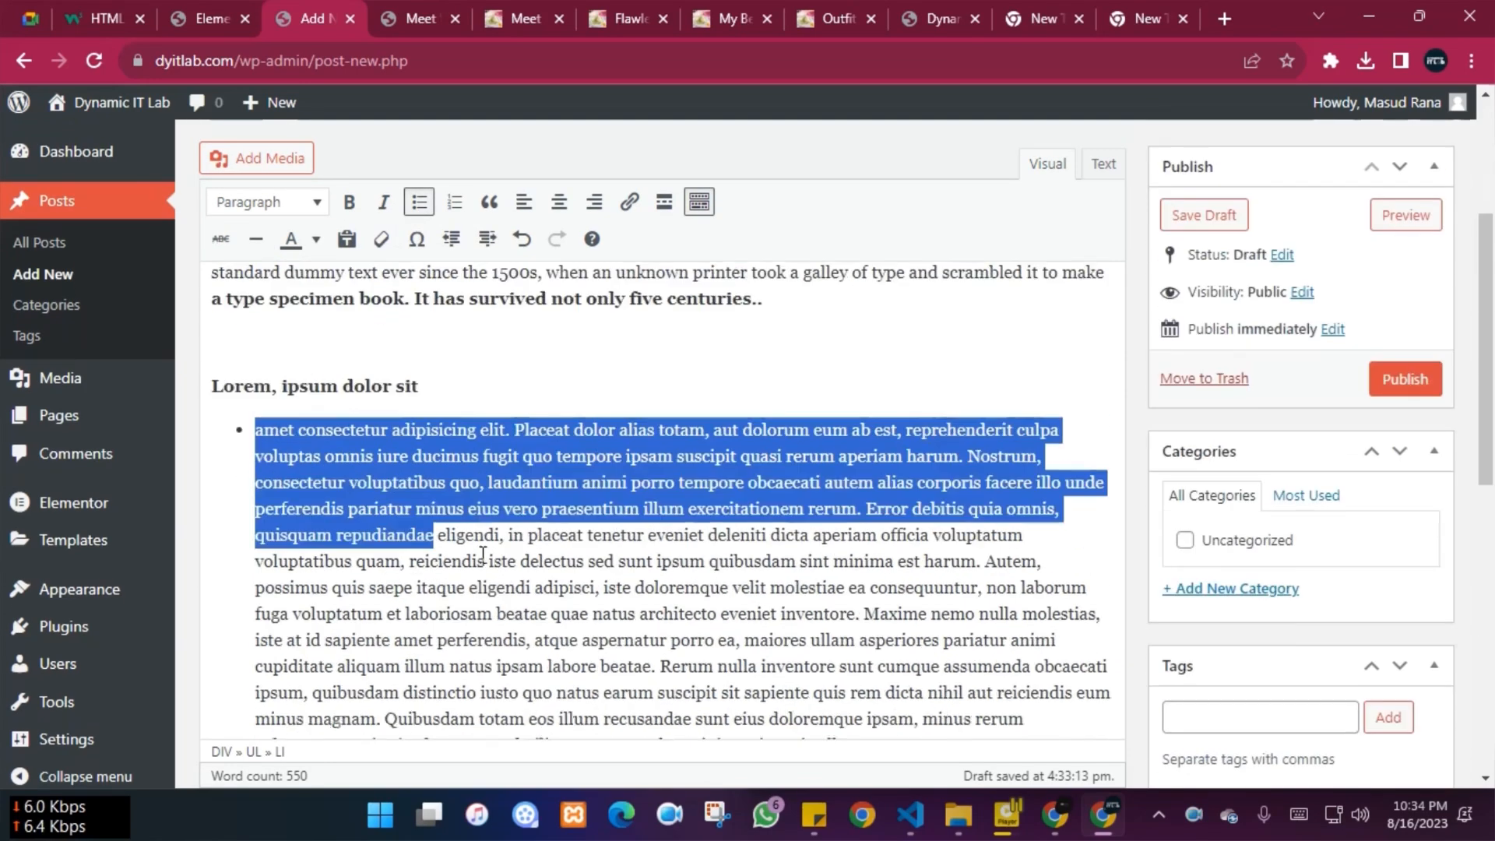
left_click(395, 563)
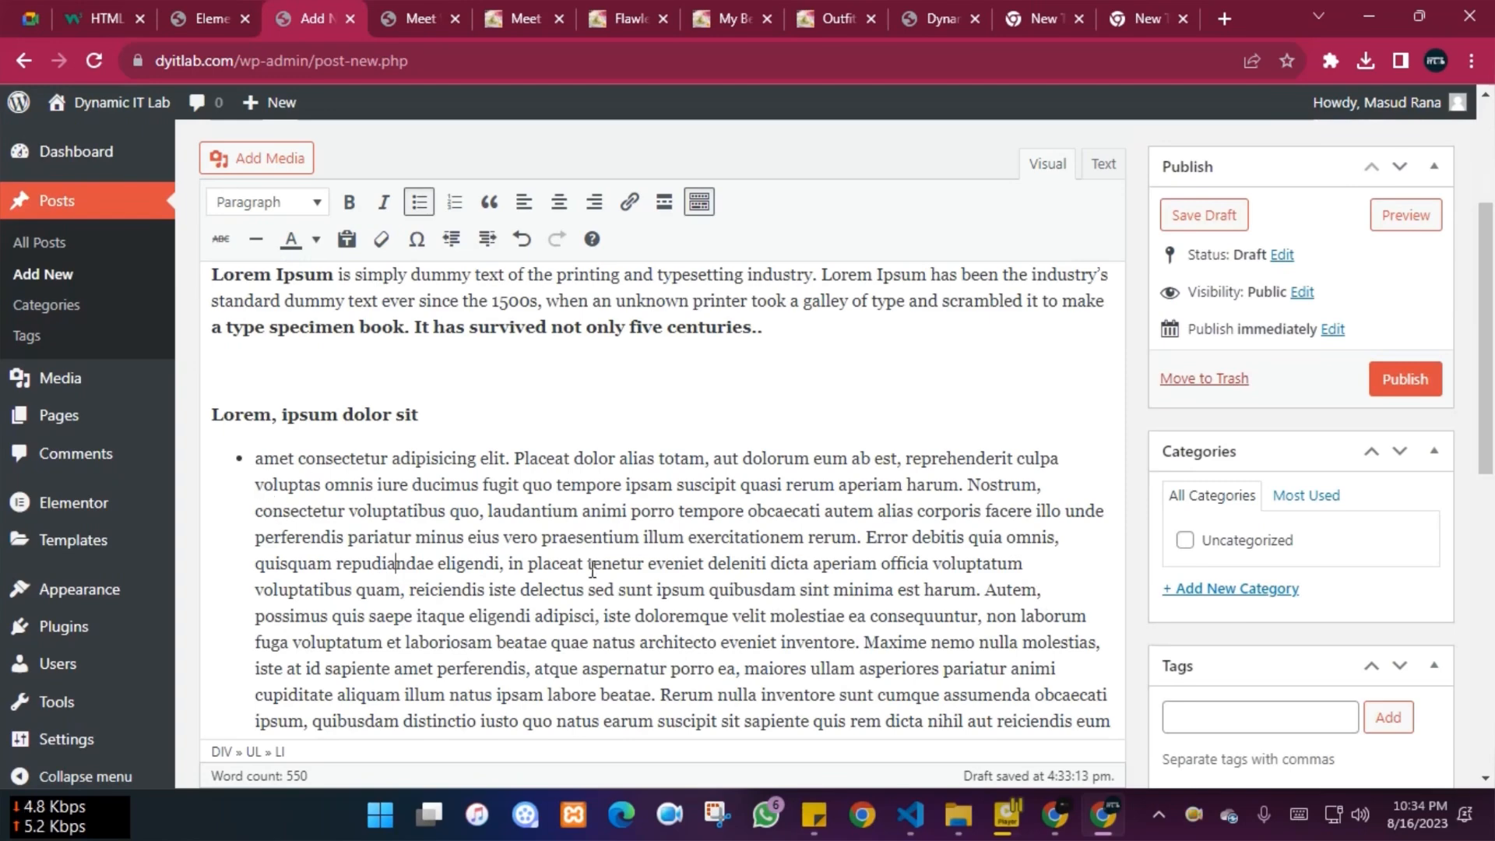
key("ctrl+z")
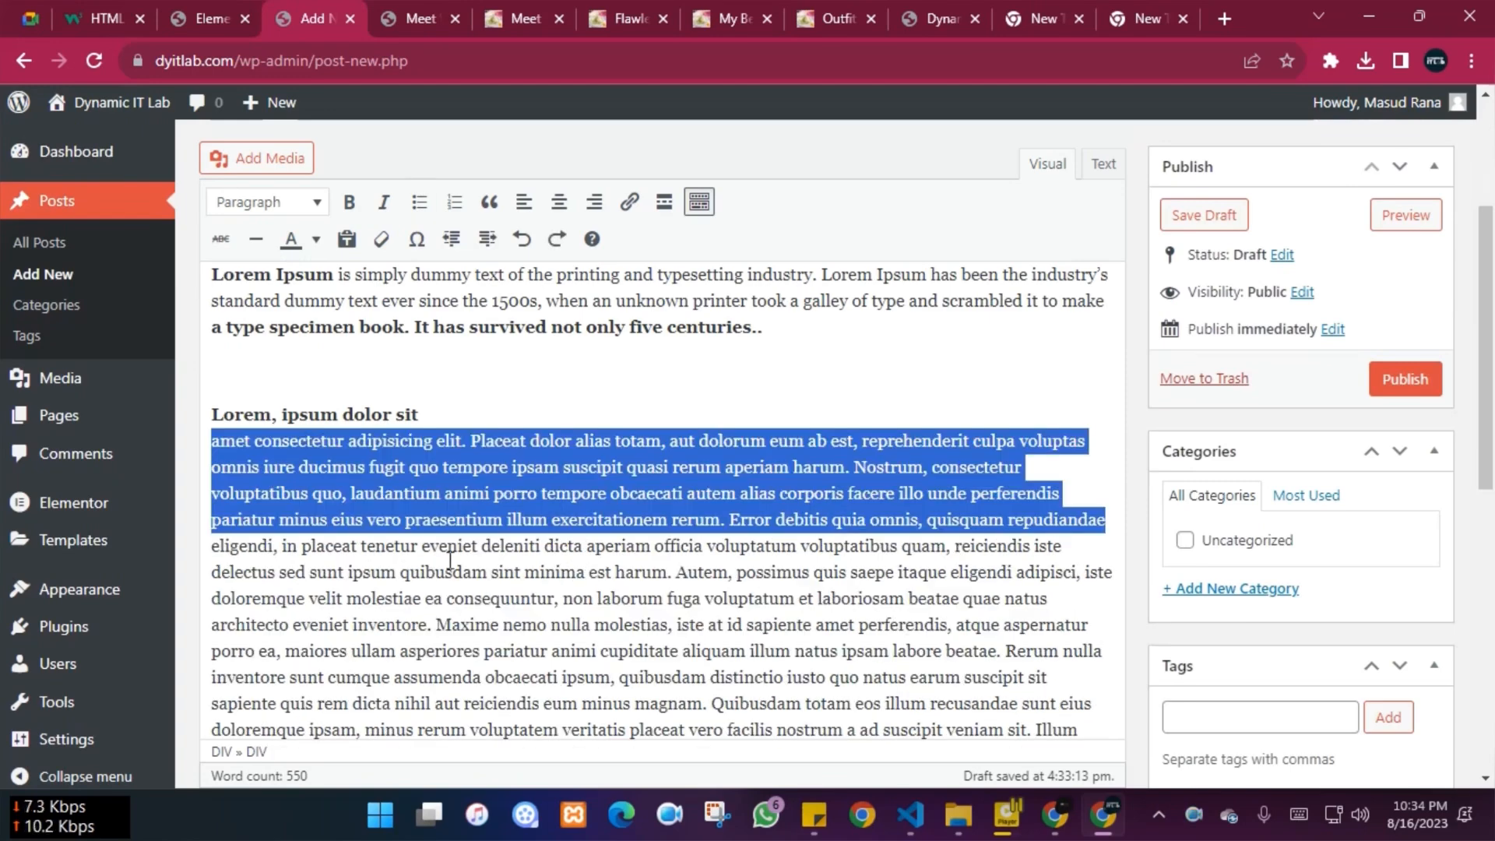
left_click(467, 575)
left_click_drag(1086, 441, 221, 446)
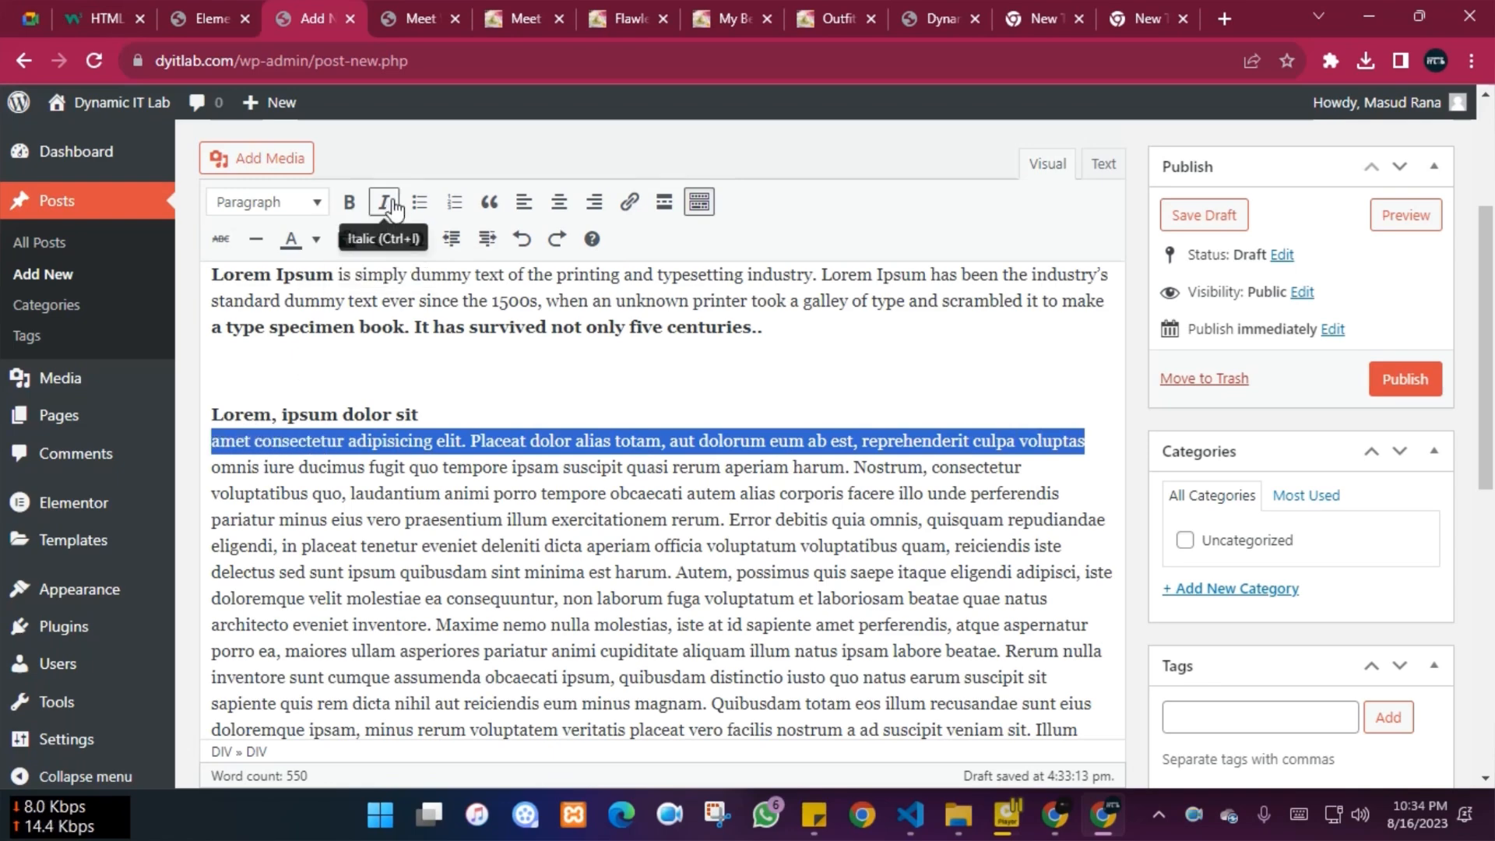
left_click(419, 201)
left_click(502, 485)
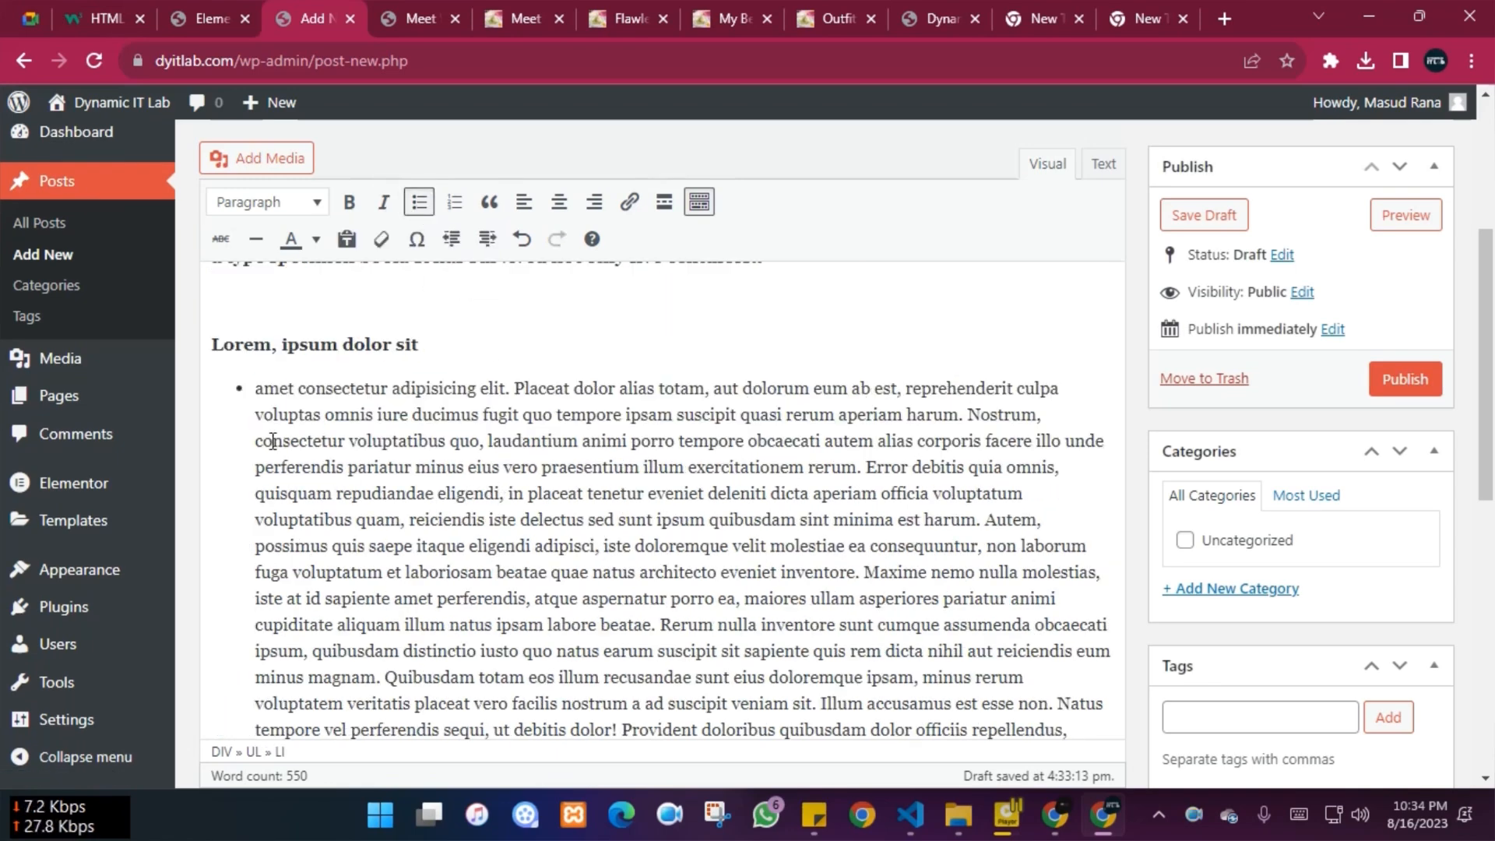
left_click_drag(257, 438, 1109, 446)
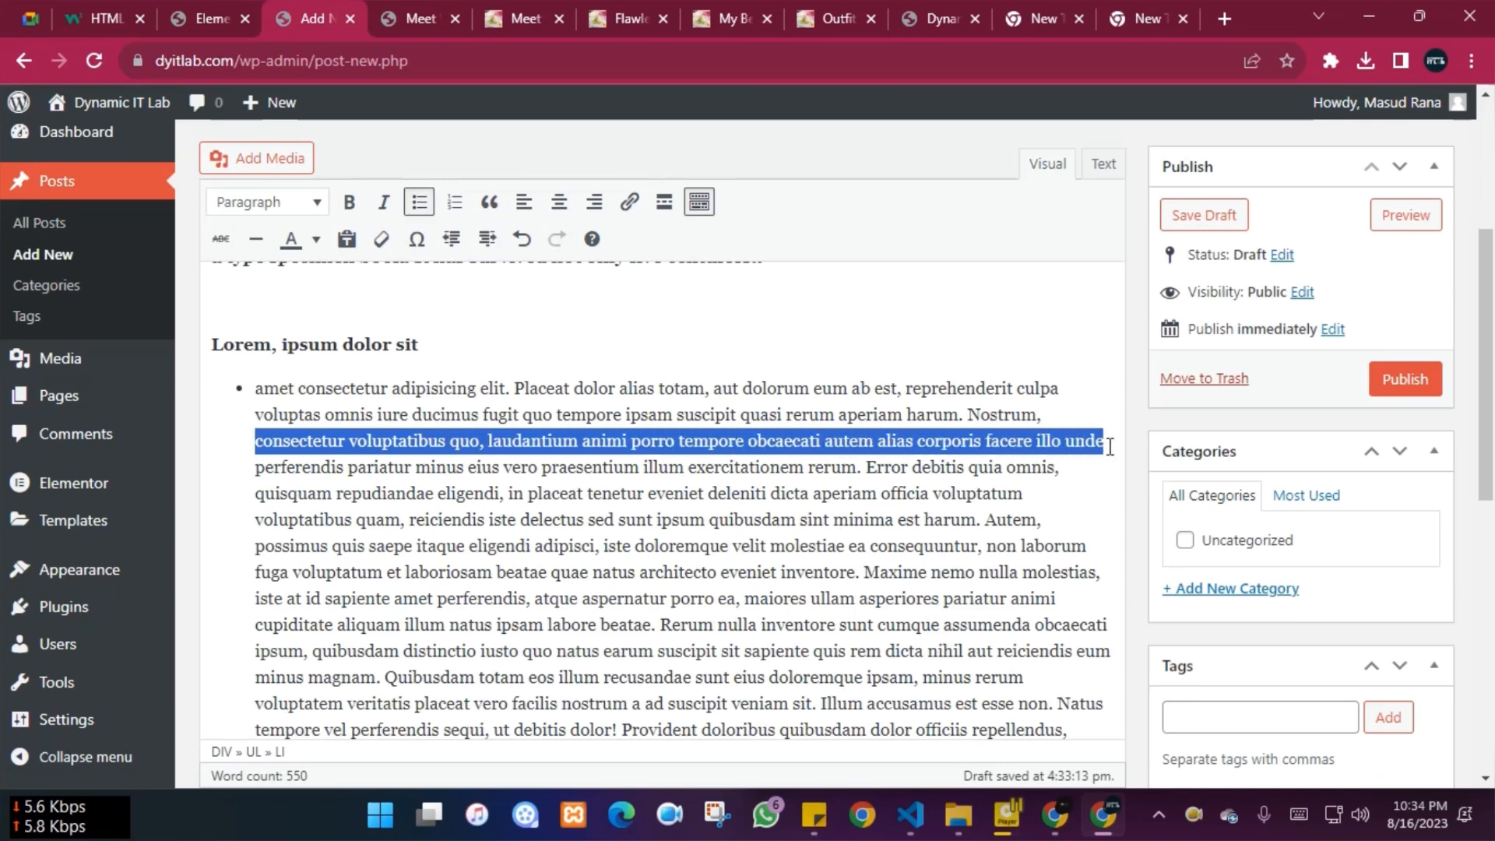
left_click(419, 204)
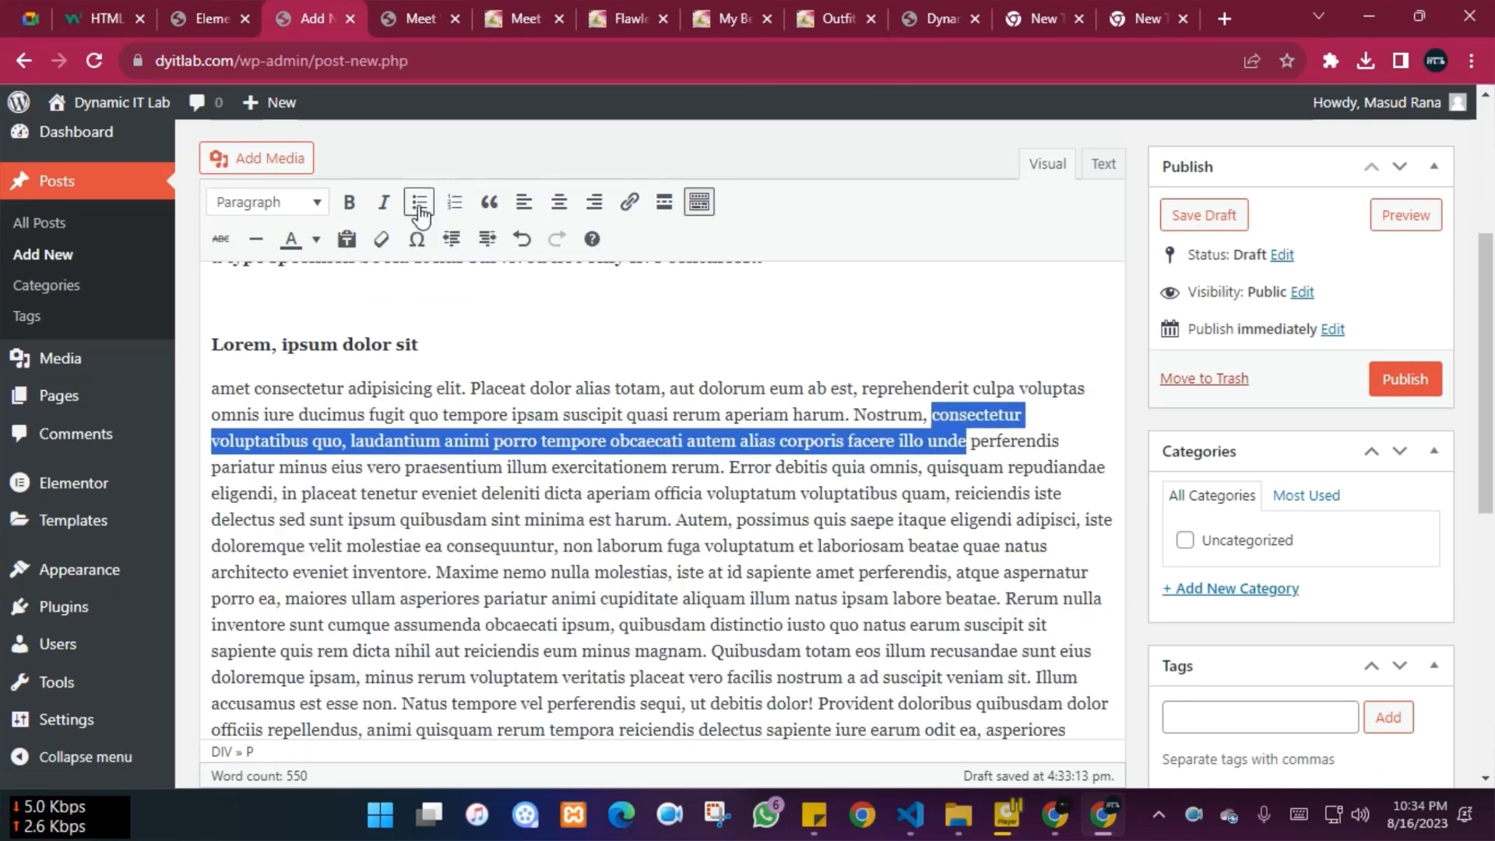
left_click(418, 204)
Switch the paragraph to a numbered list and back to a bulleted list
scroll(560, 486, "up", 2)
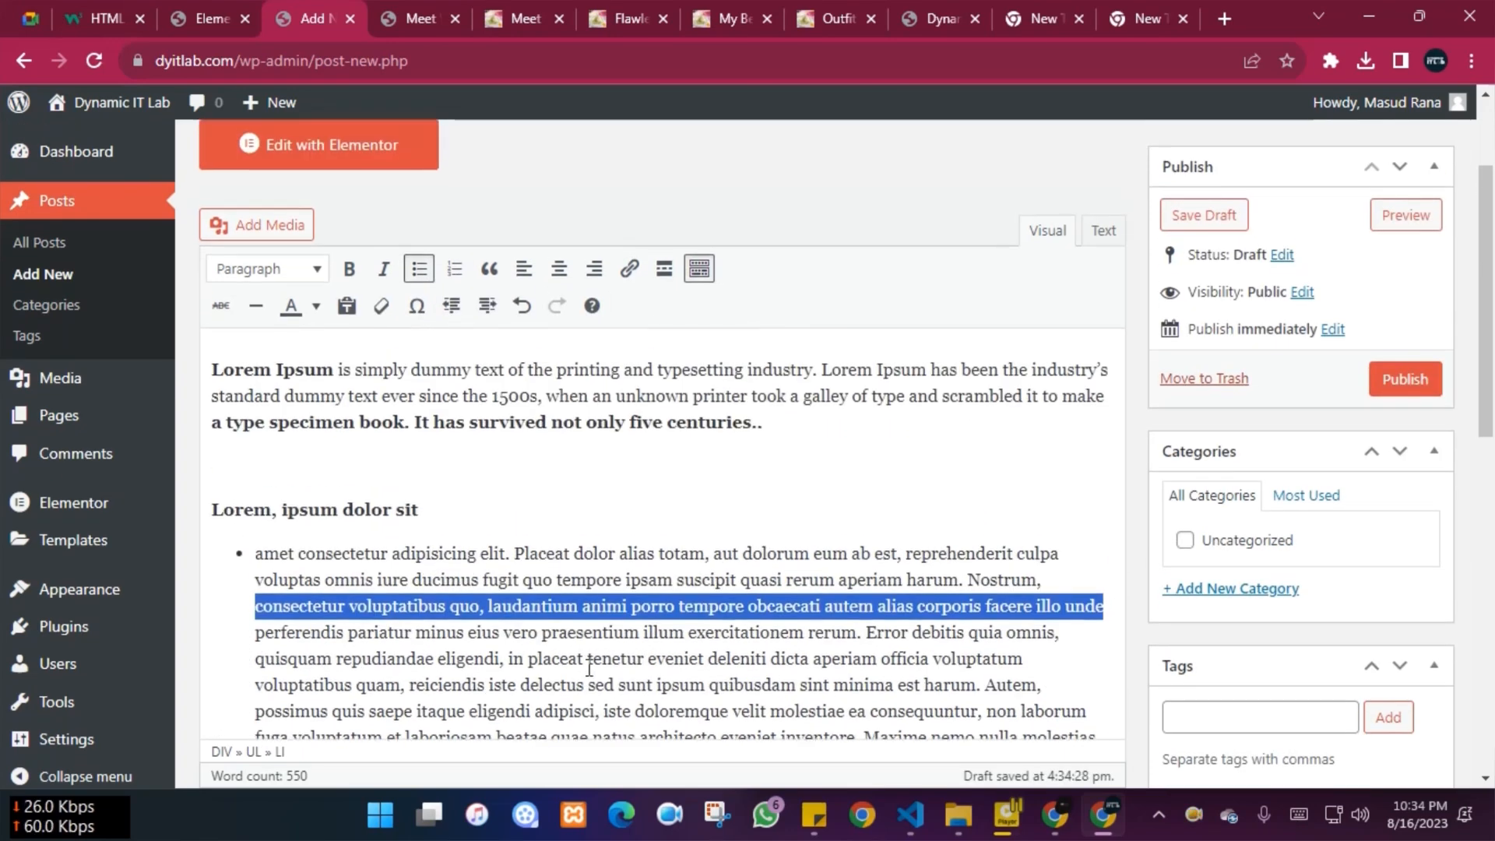
scroll(590, 667, "down", 6)
scroll(589, 667, "down", 3)
scroll(590, 748, "up", 10)
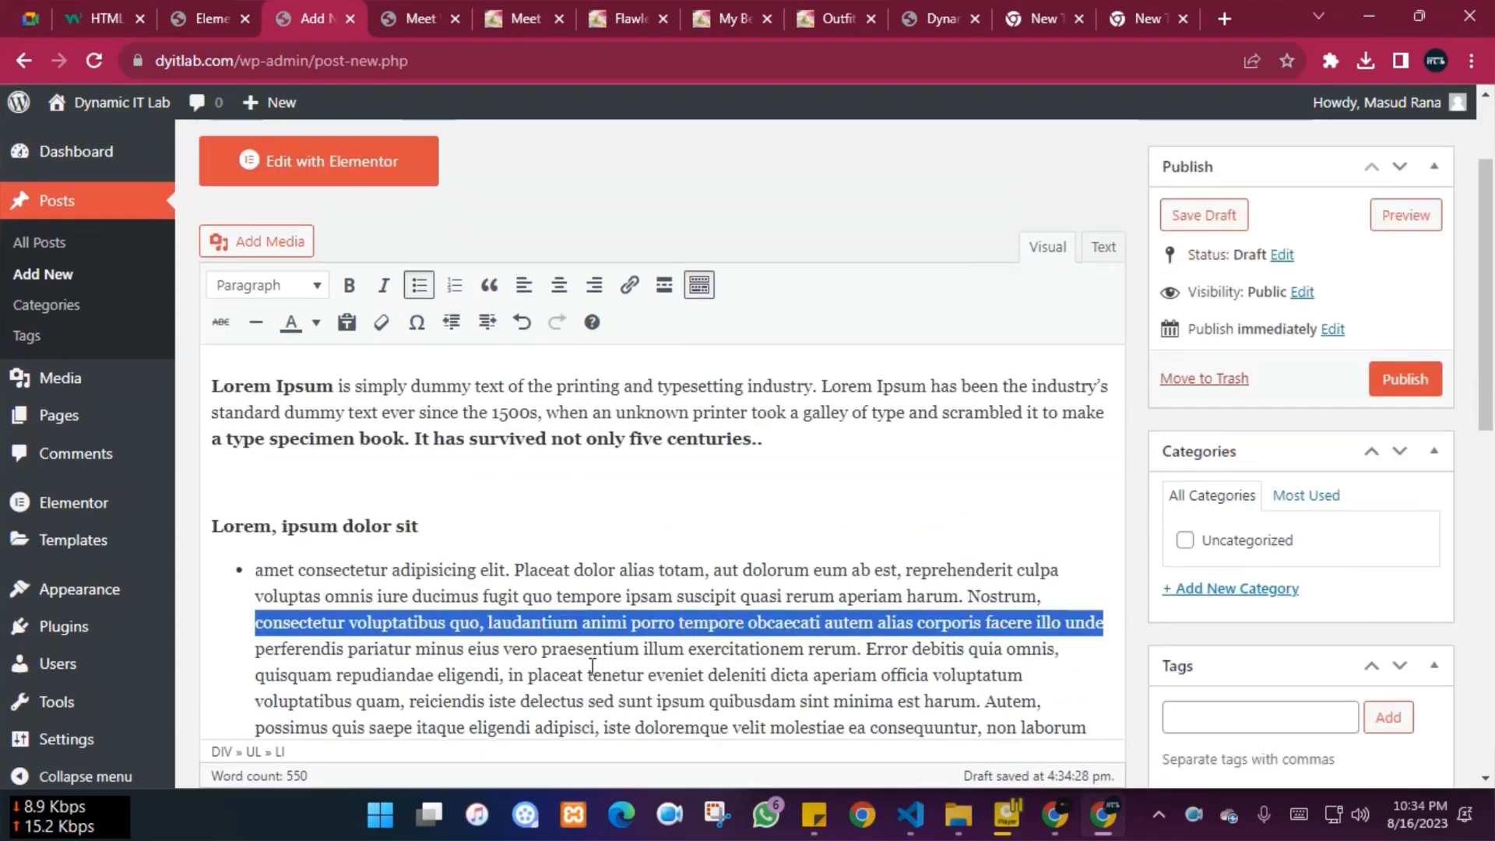
scroll(554, 573, "down", 2)
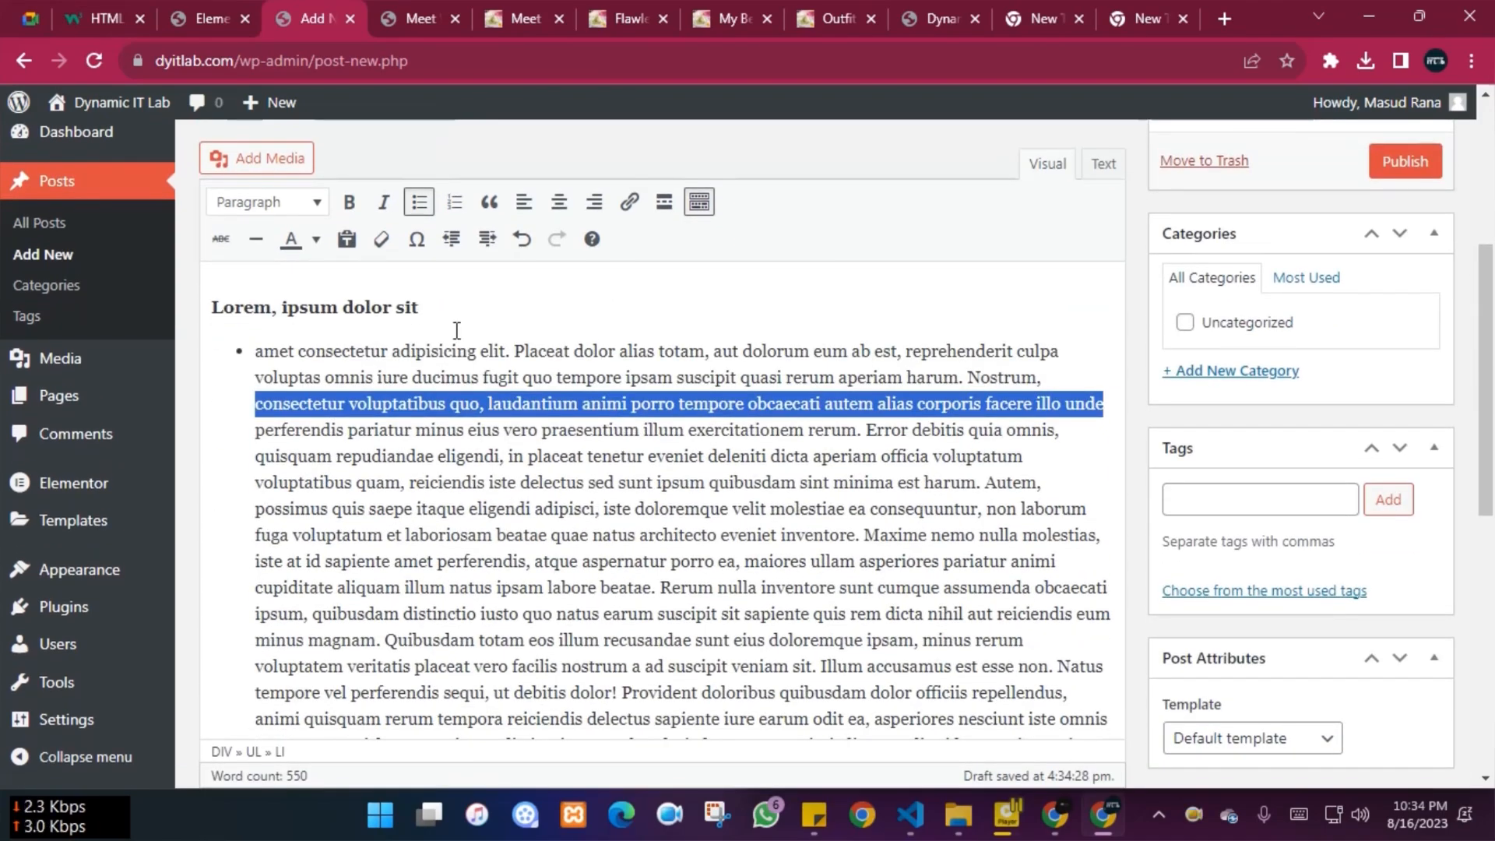
left_click(454, 204)
left_click(423, 204)
Make the paragraph a block quote, try centring it, and remove its bullet
left_click(489, 202)
scroll(472, 562, "up", 3)
scroll(472, 562, "up", 1)
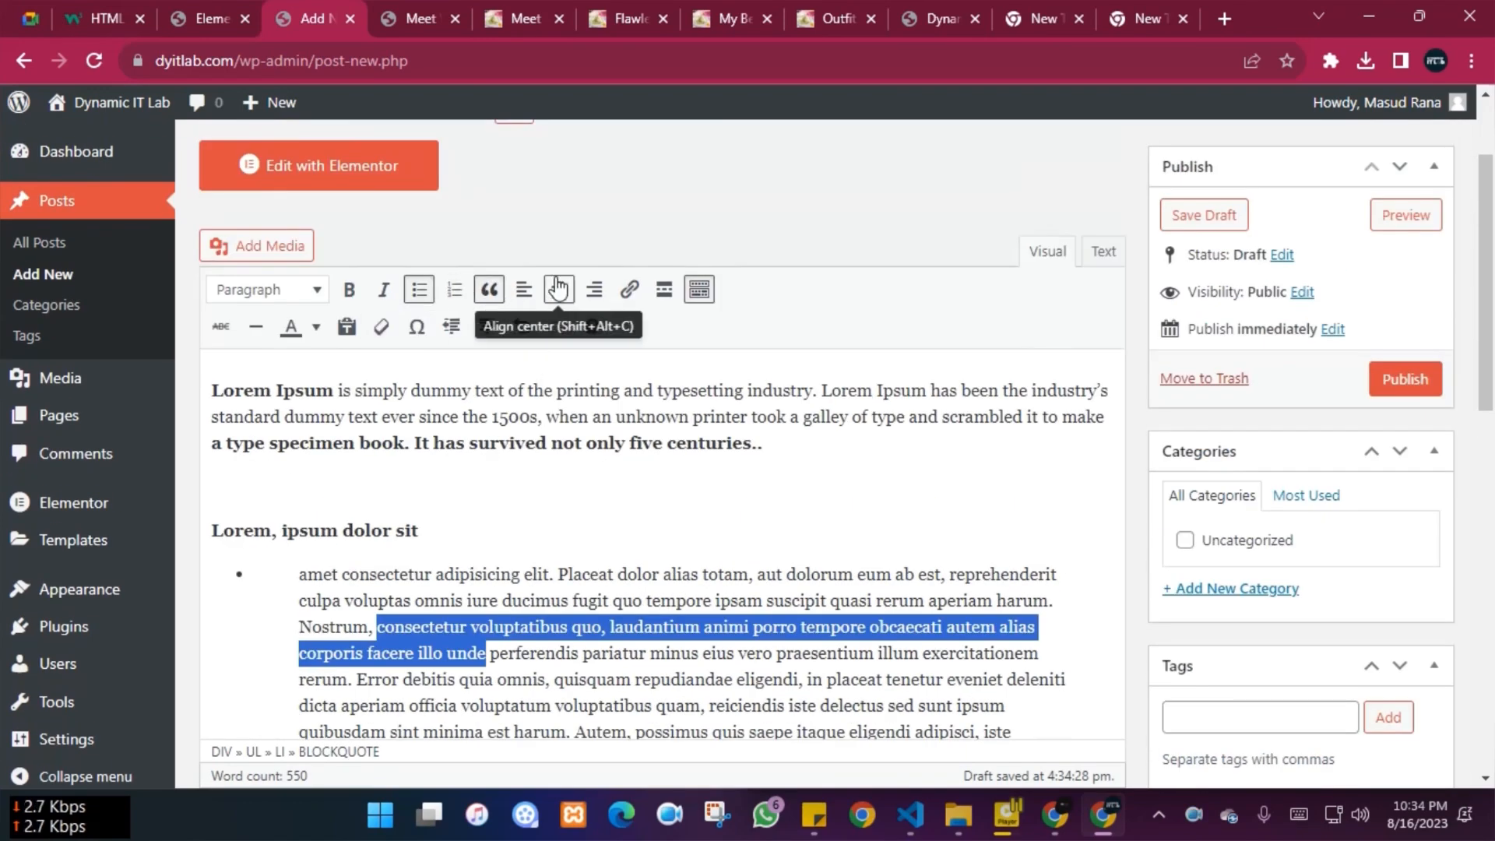
left_click(556, 288)
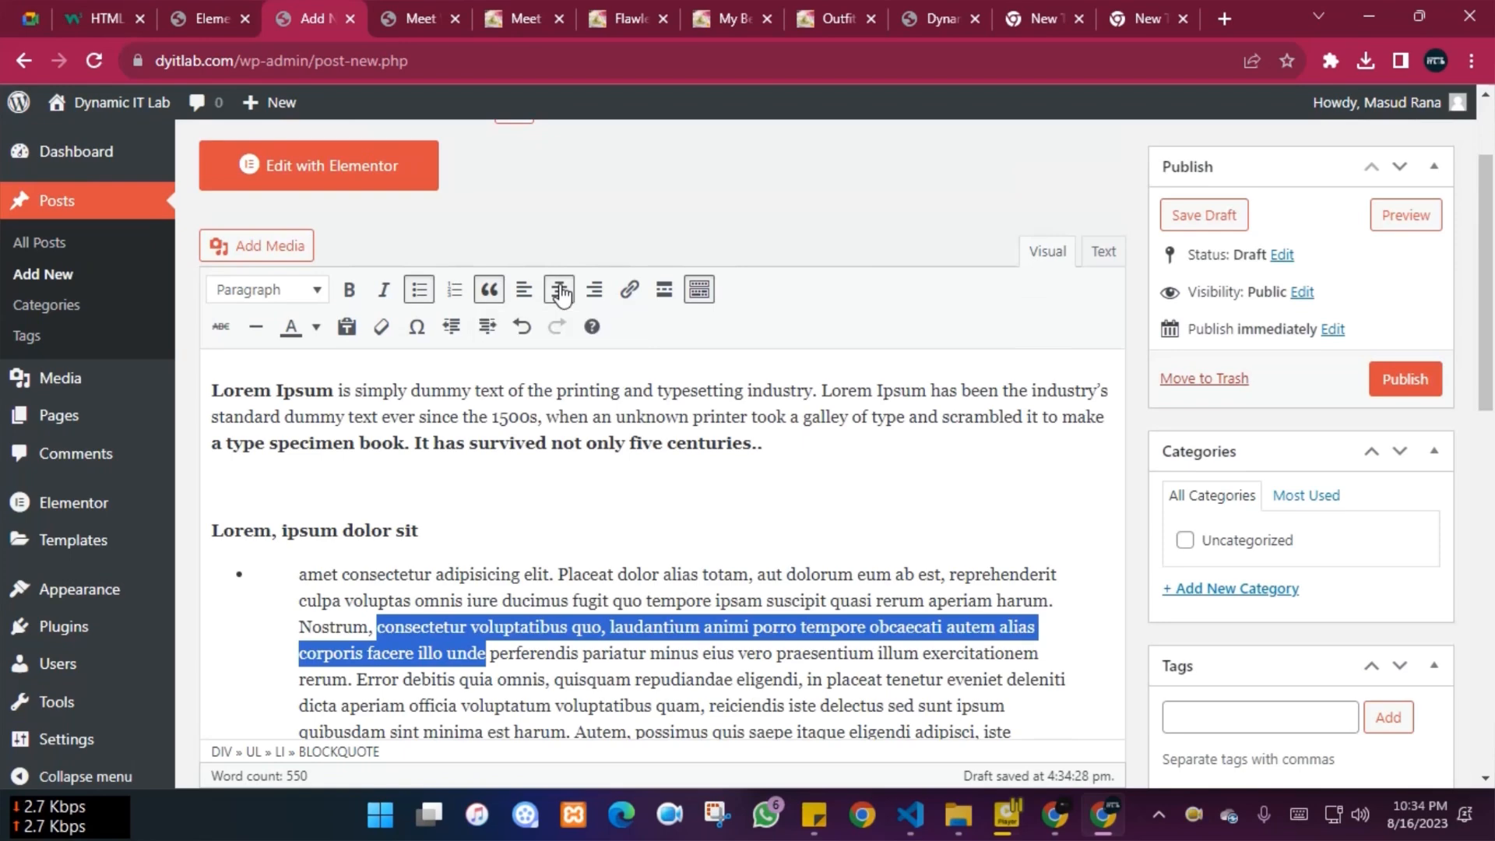
left_click(419, 290)
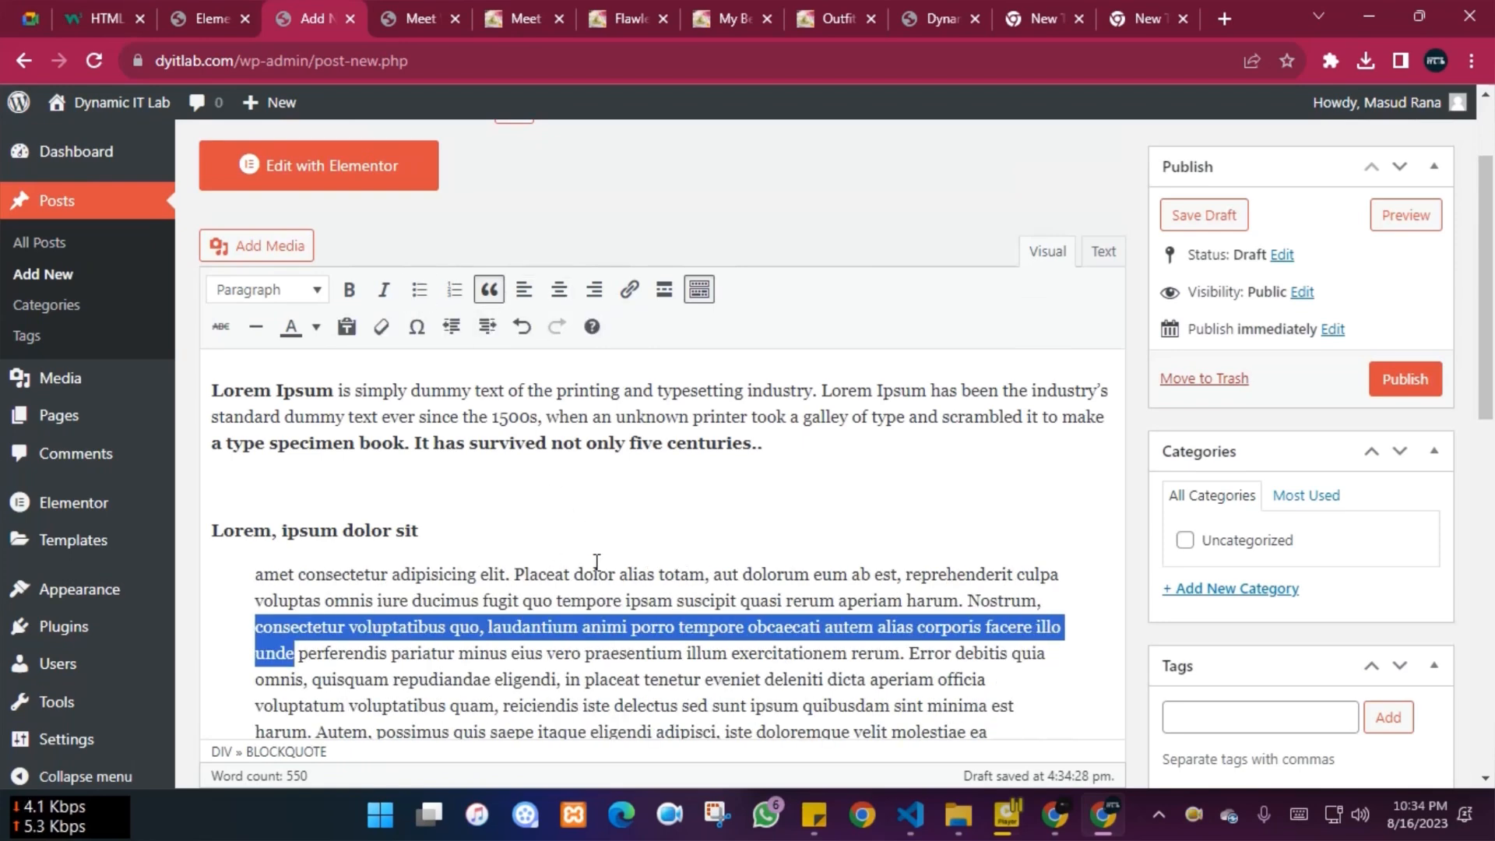
left_click(575, 543)
scroll(568, 544, "down", 5)
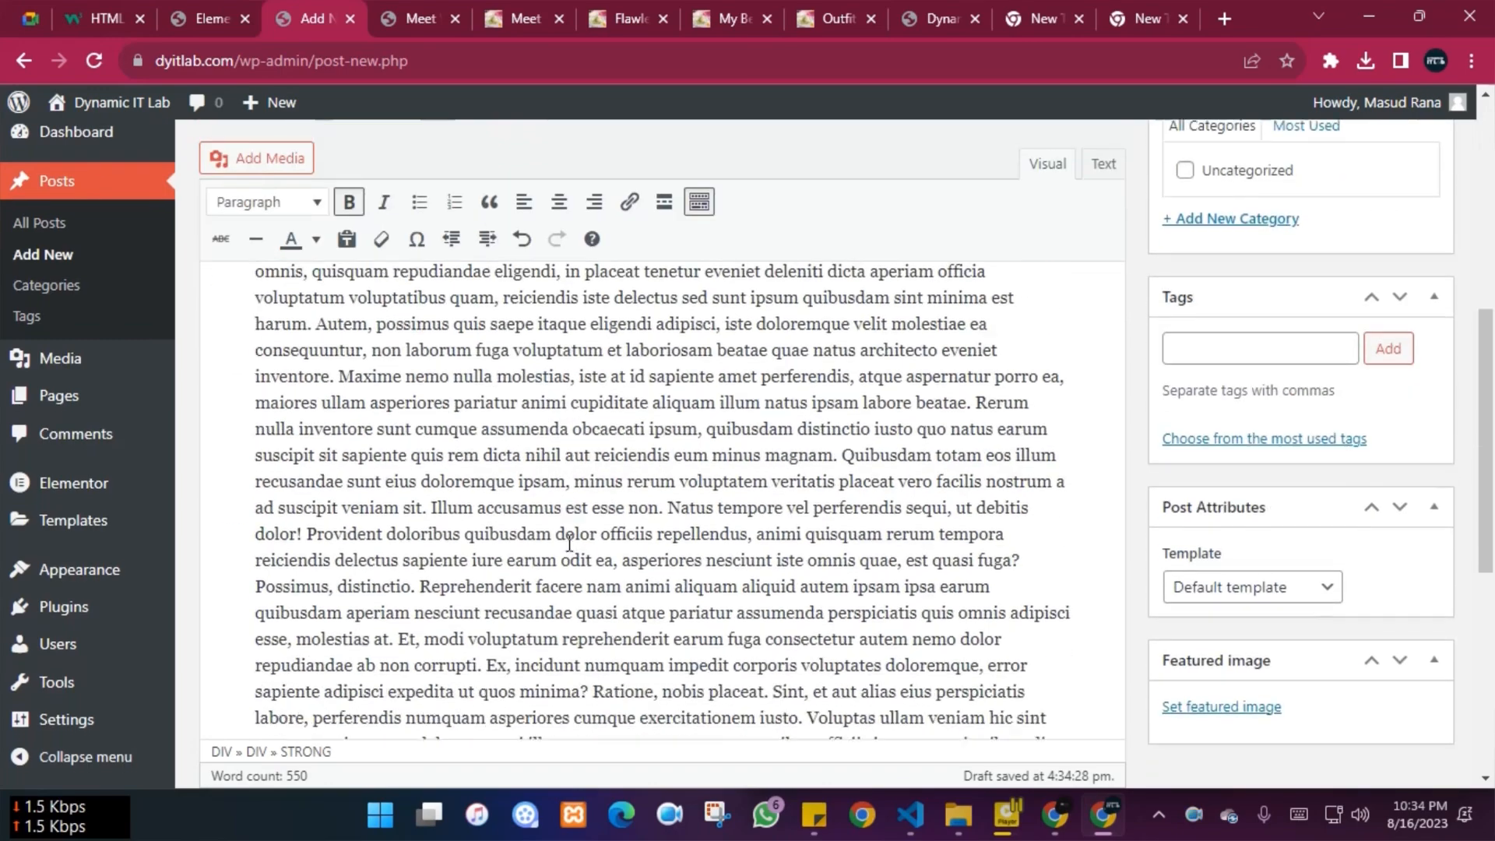
Select the words 'read more' in the body and start inserting a link
scroll(572, 544, "up", 3)
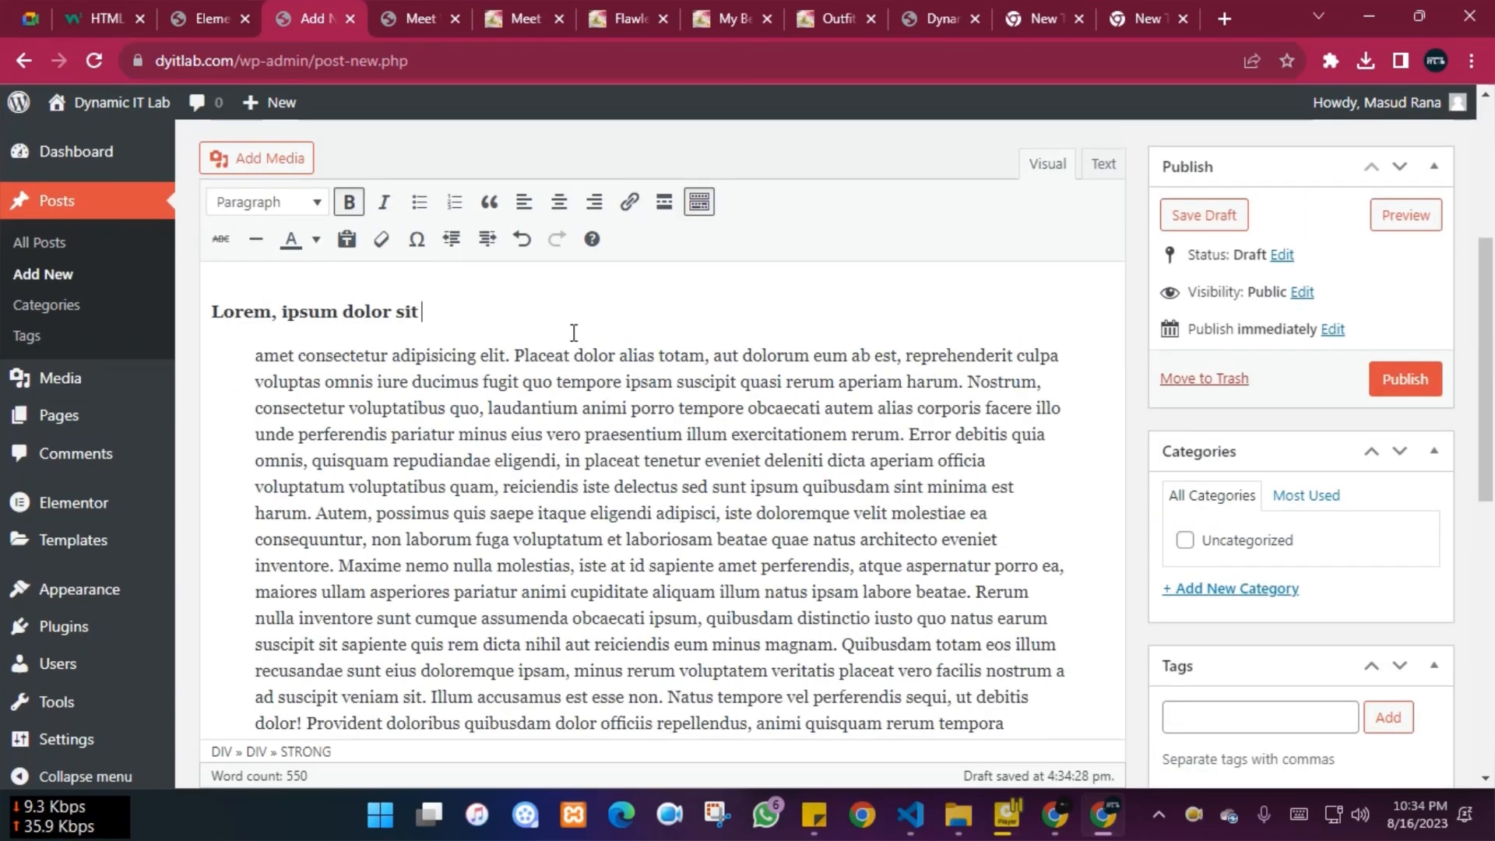
type("read more")
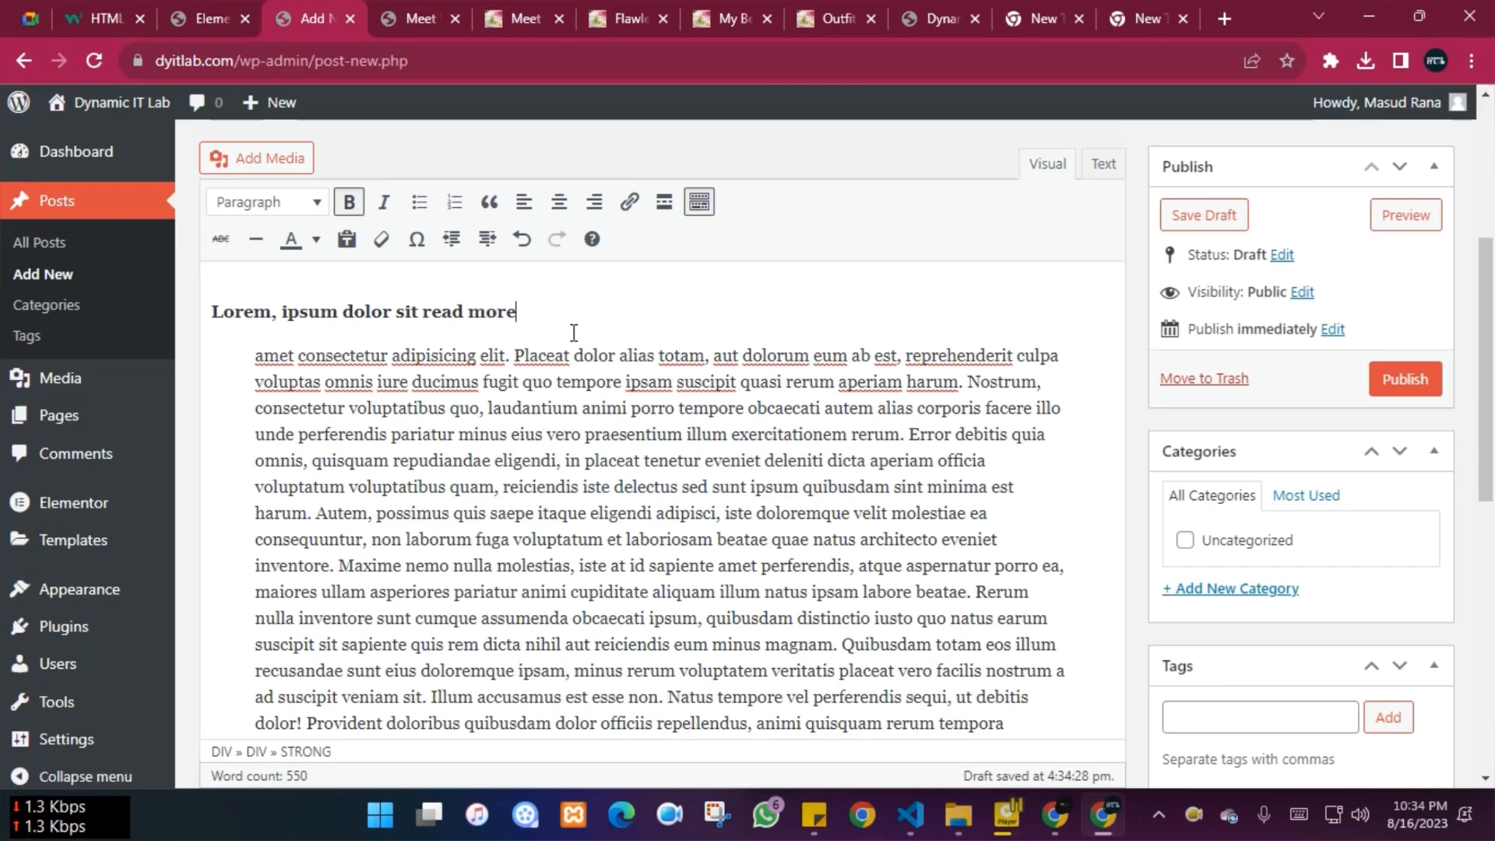
left_click(421, 312)
left_click_drag(423, 314, 570, 311)
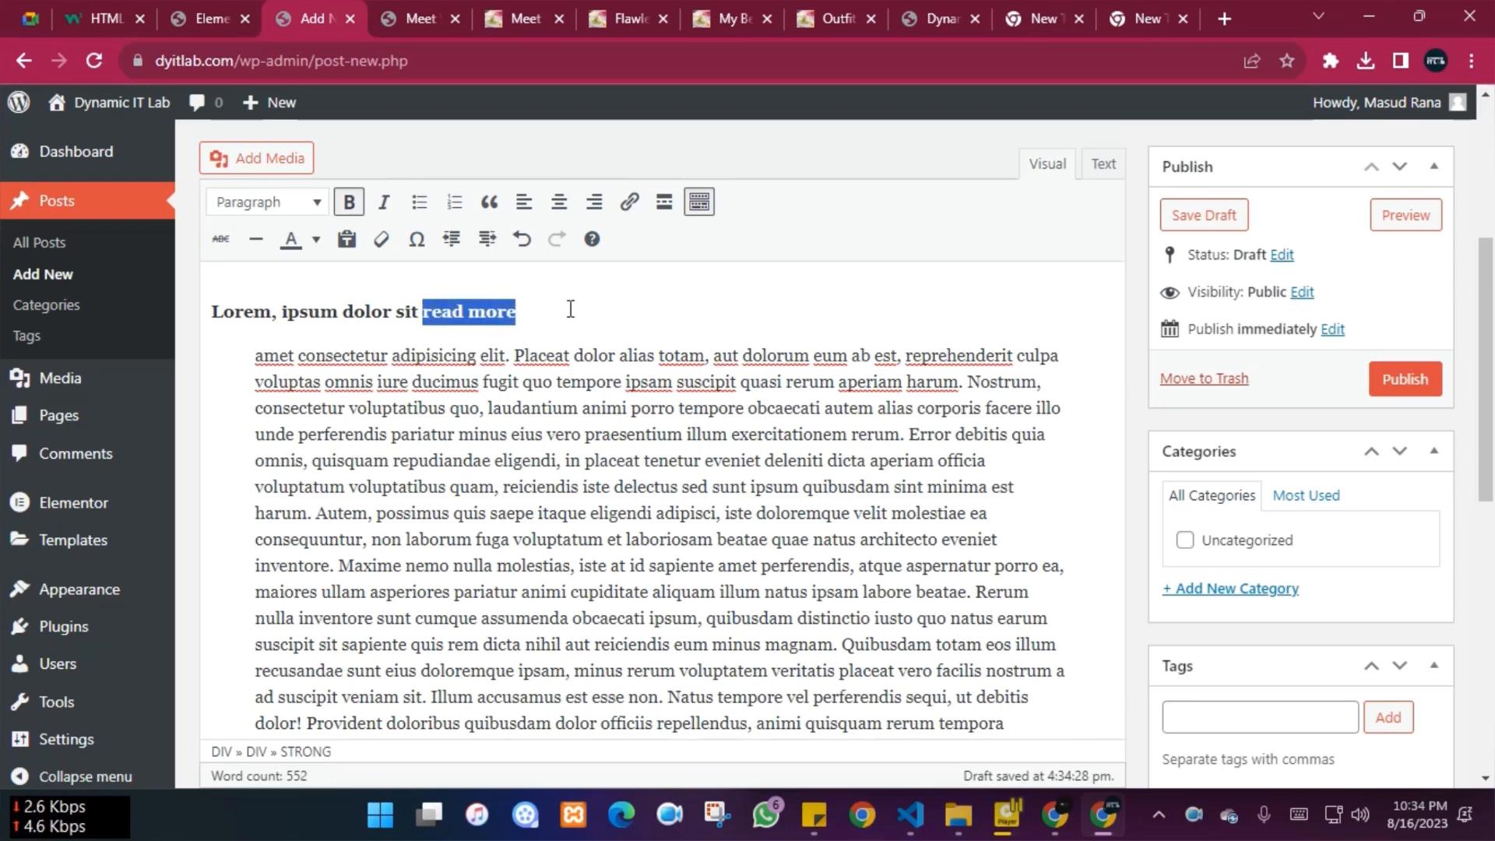
left_click(630, 203)
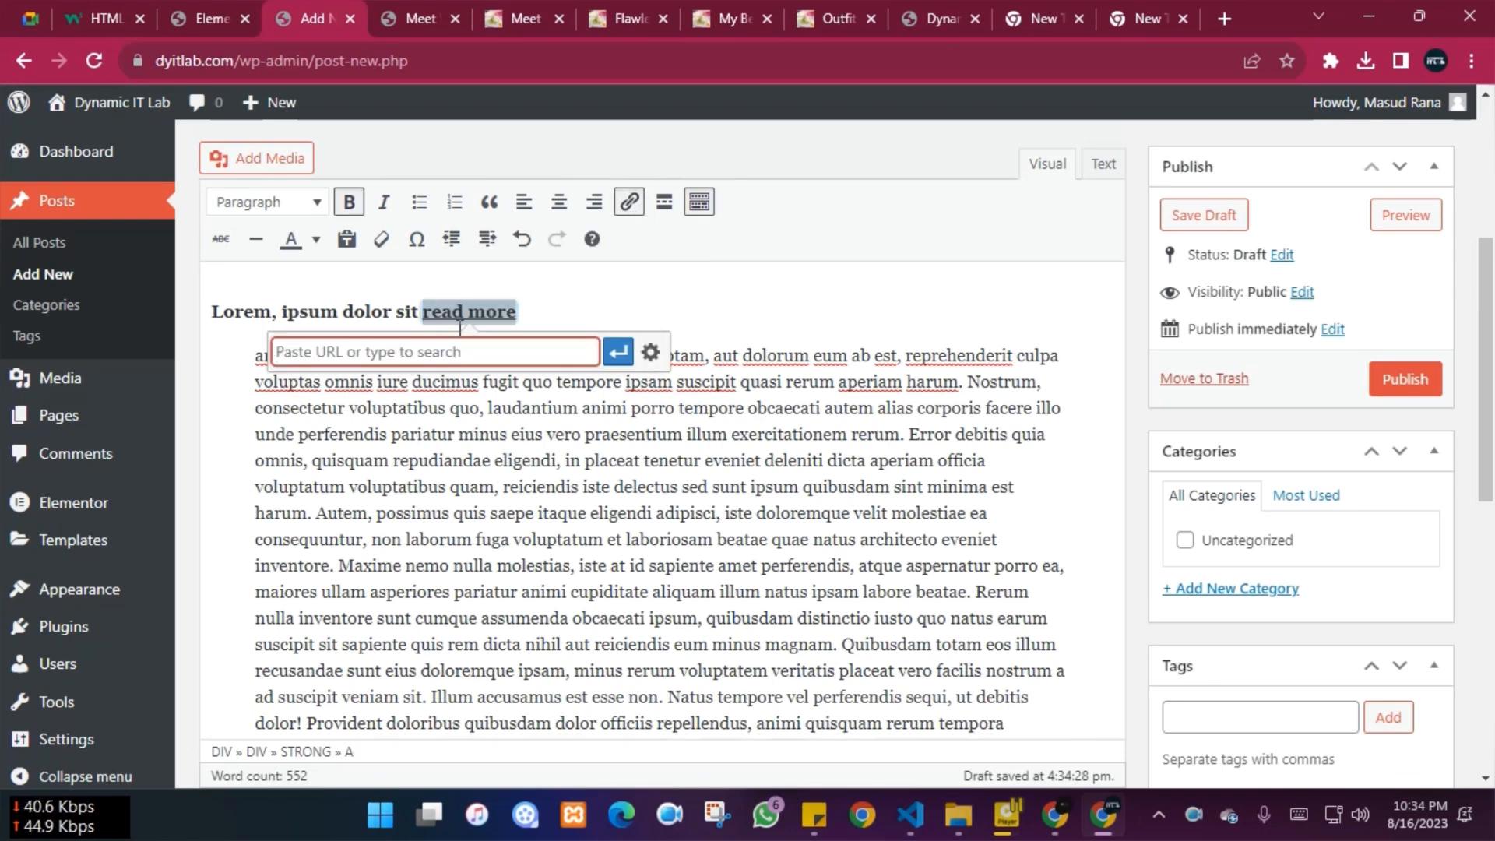
type("dy")
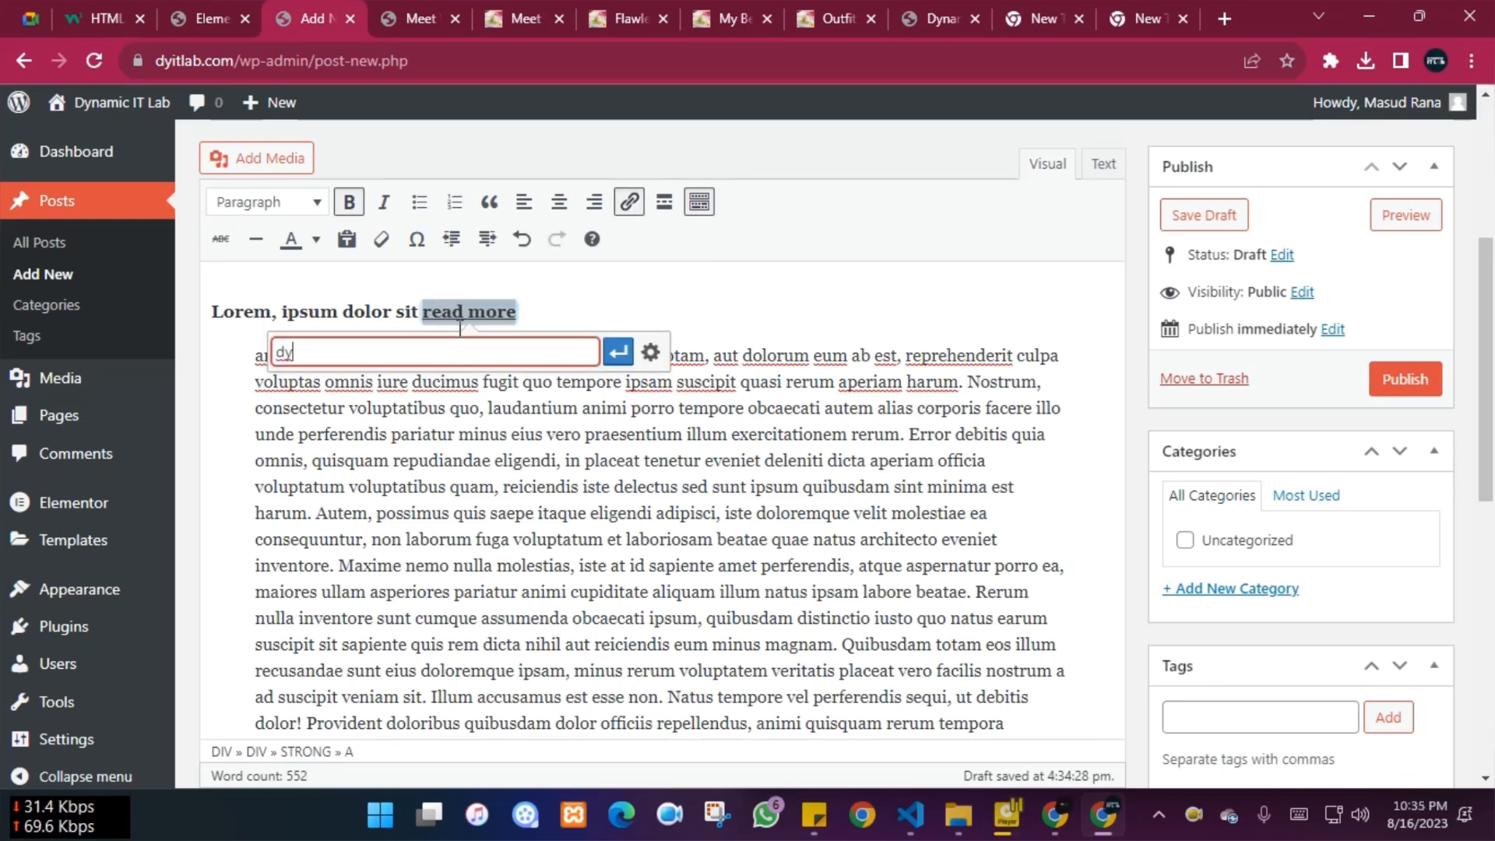
left_click(427, 10)
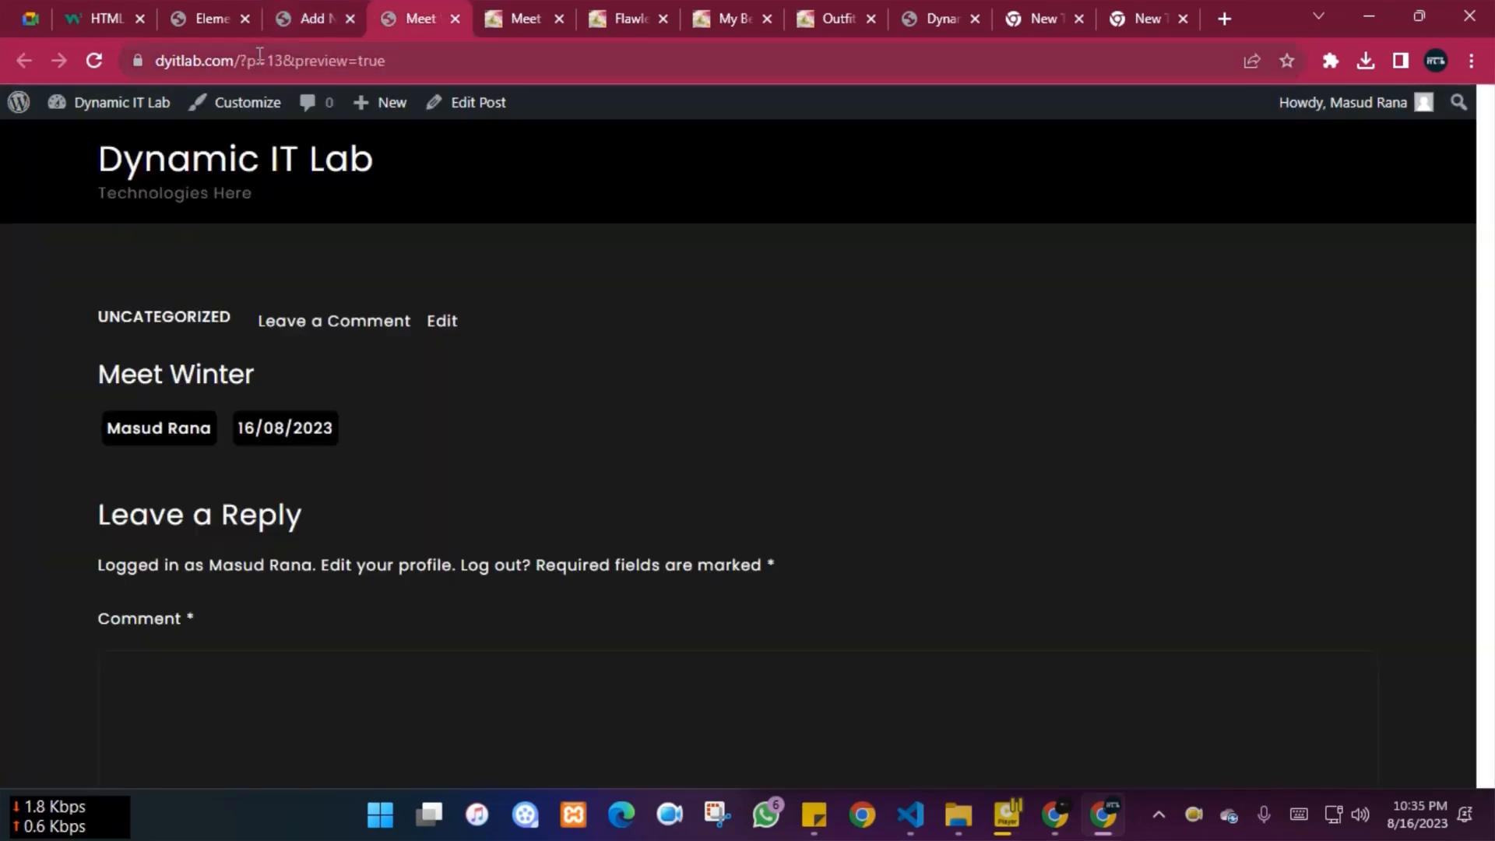
left_click(216, 59)
key("ctrl+c")
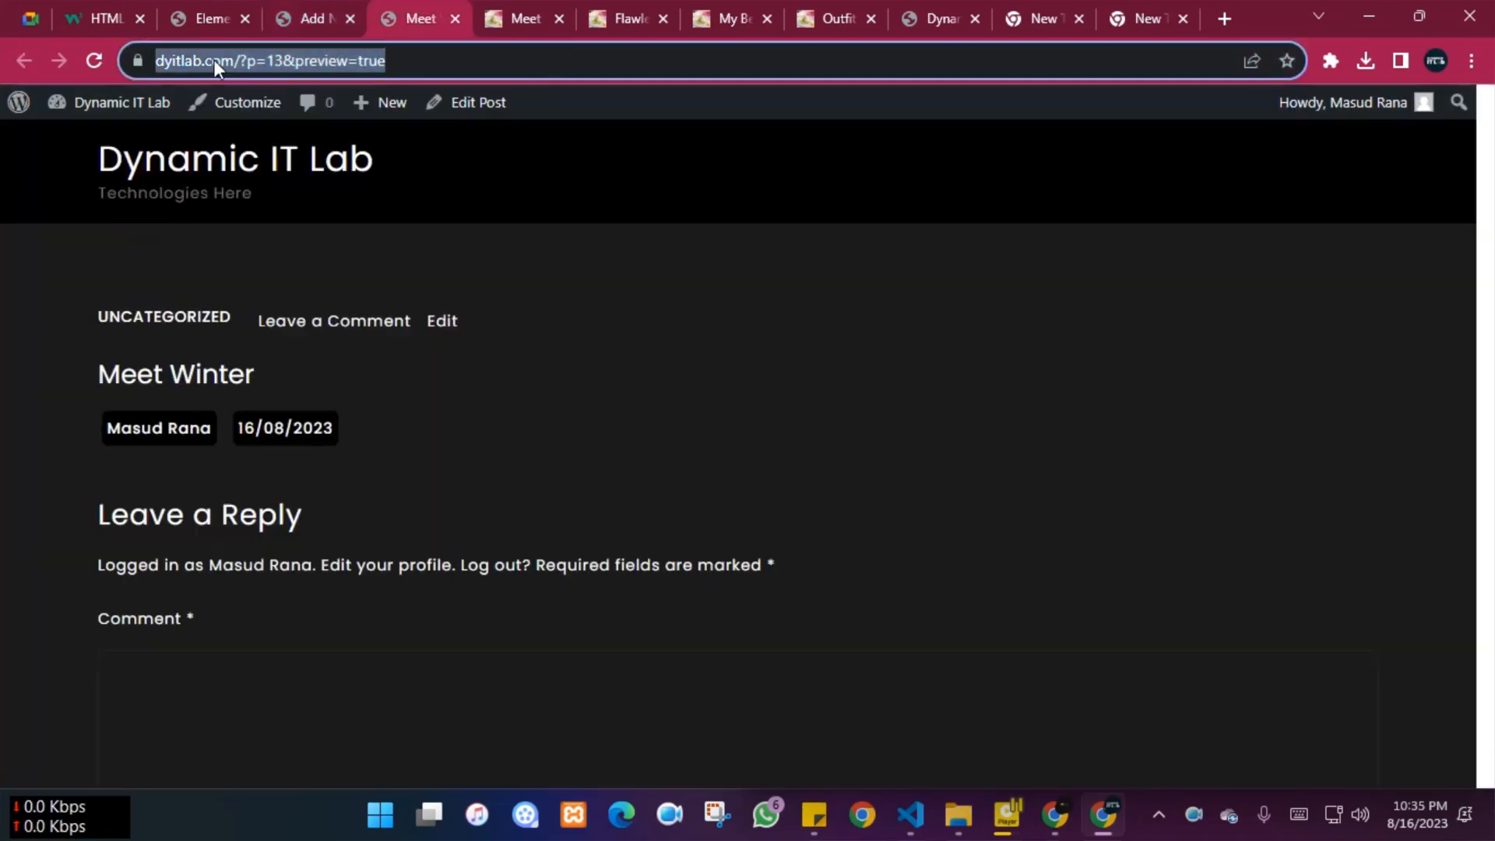
left_click(306, 4)
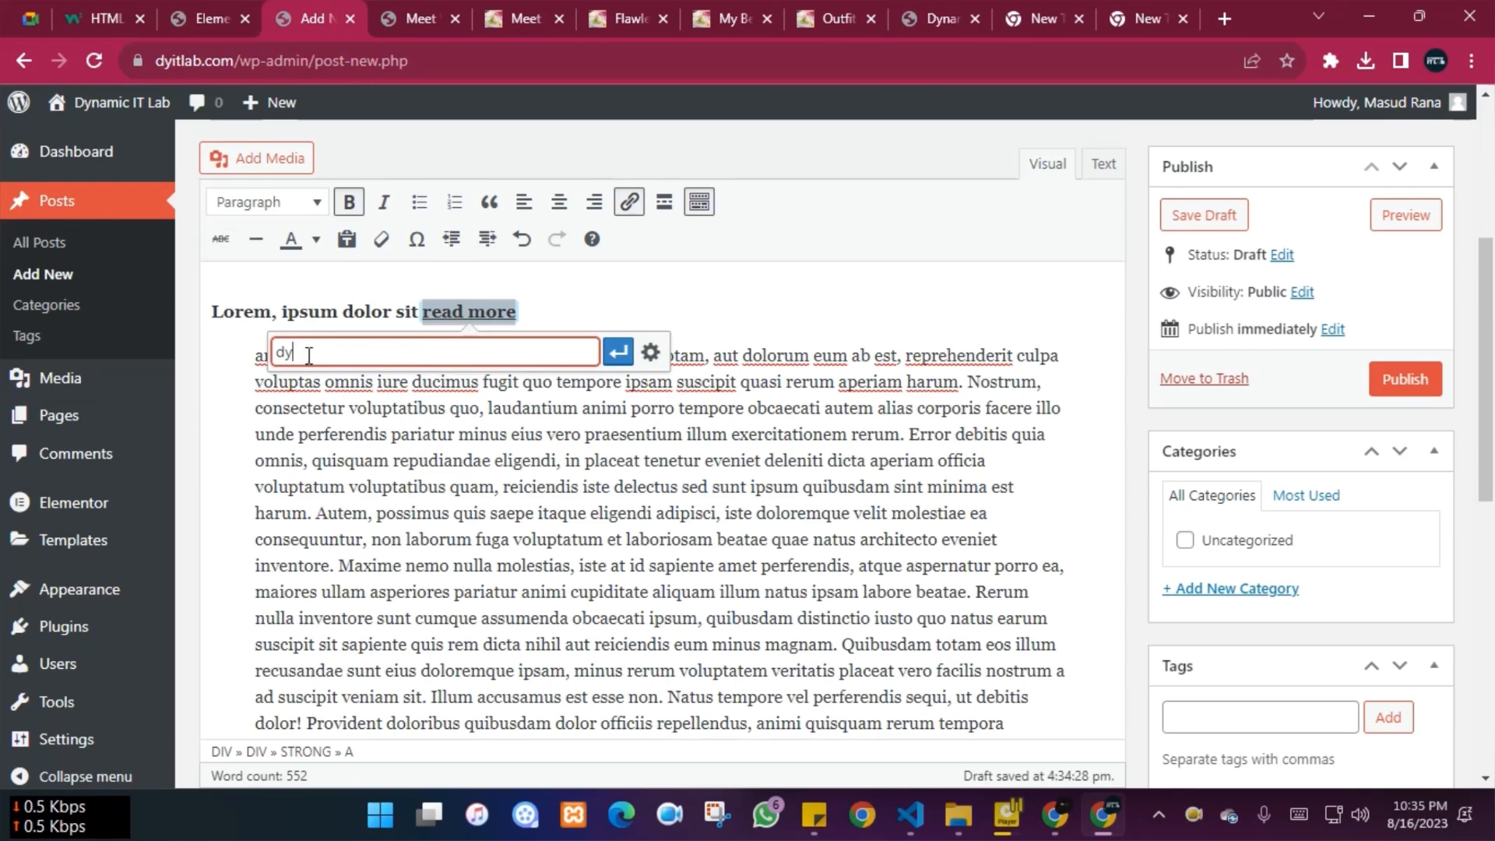
key("ctrl+a")
key("ctrl+v")
left_click(617, 352)
left_click(591, 564)
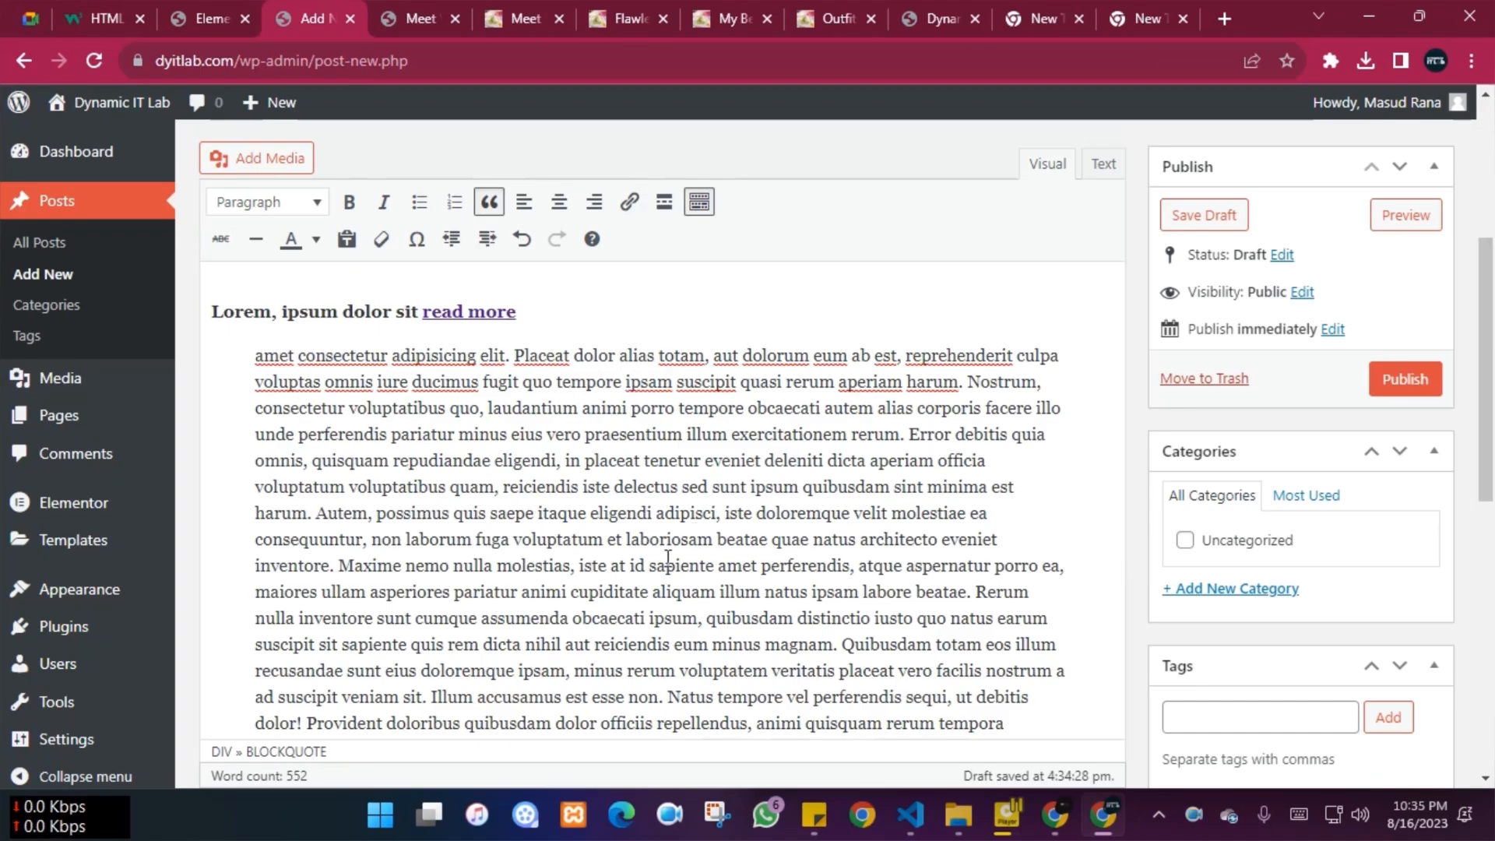
Select all the post body text and justify it with Alt+Shift+J
scroll(667, 558, "down", 10)
scroll(668, 557, "up", 5)
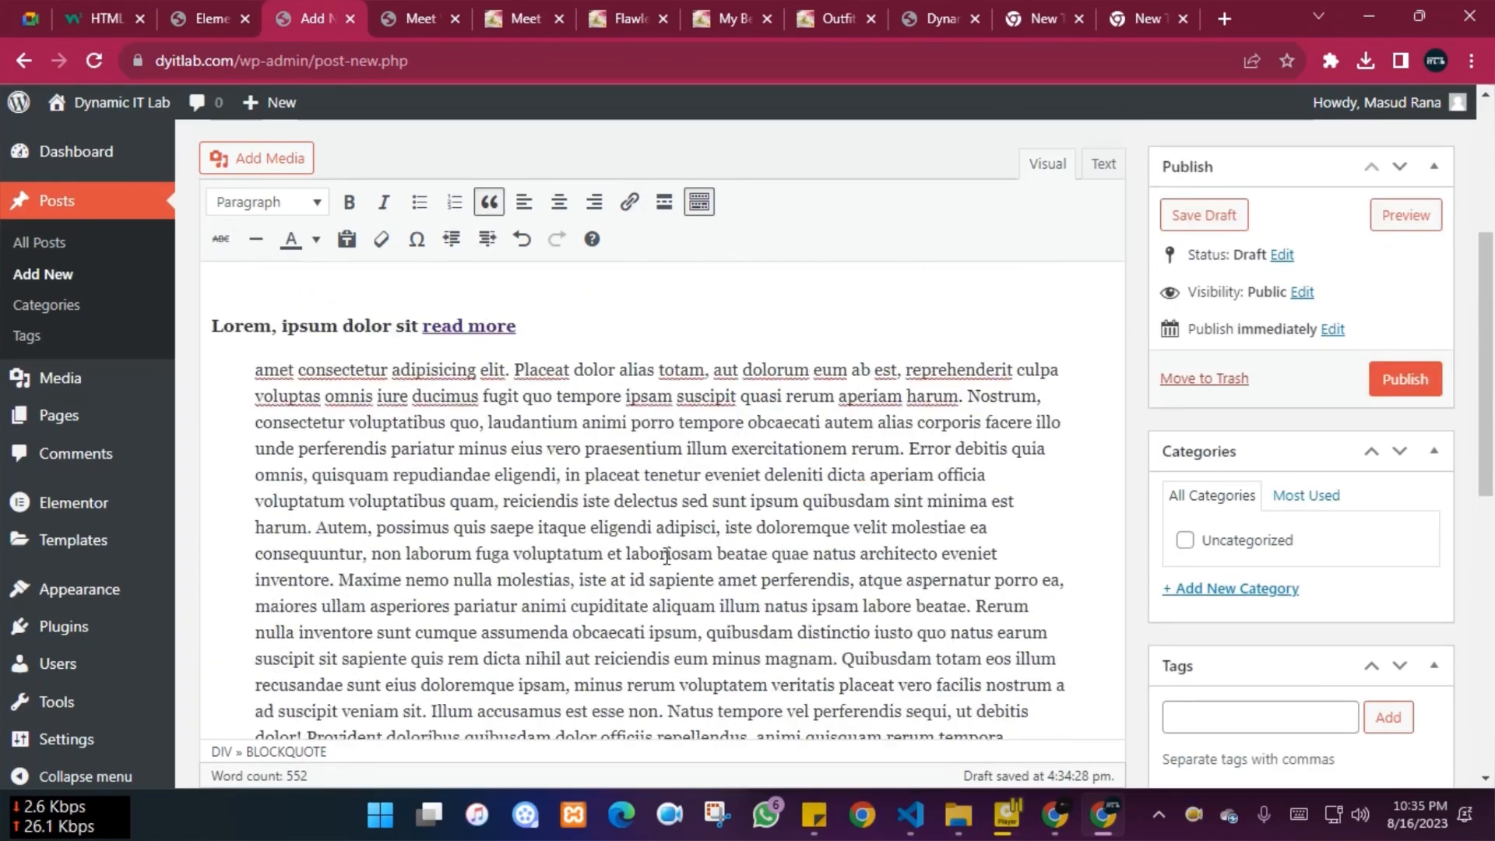
scroll(668, 558, "up", 8)
scroll(699, 658, "down", 5)
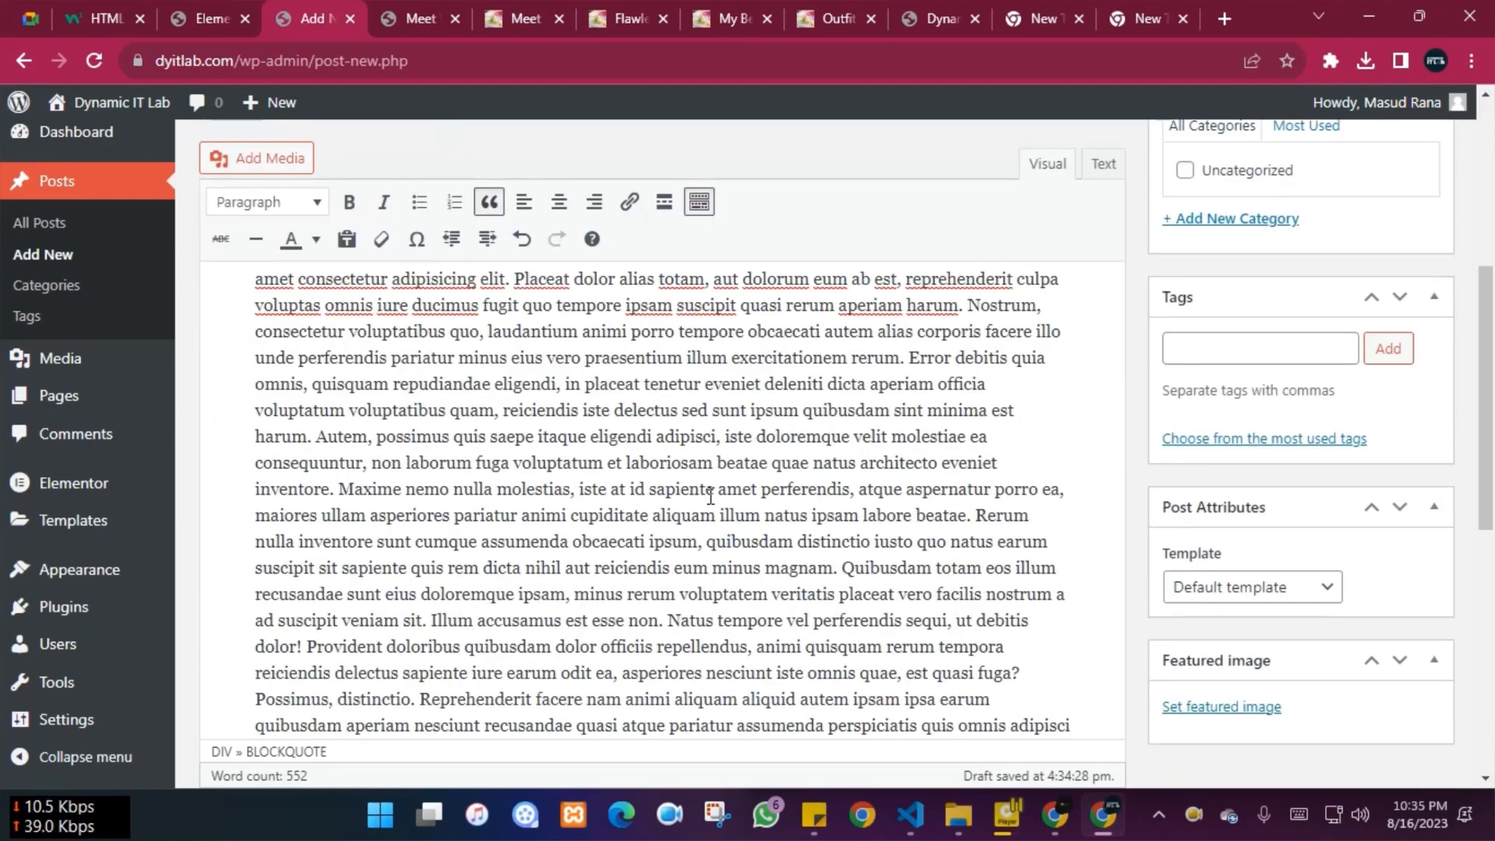
scroll(751, 490, "down", 3)
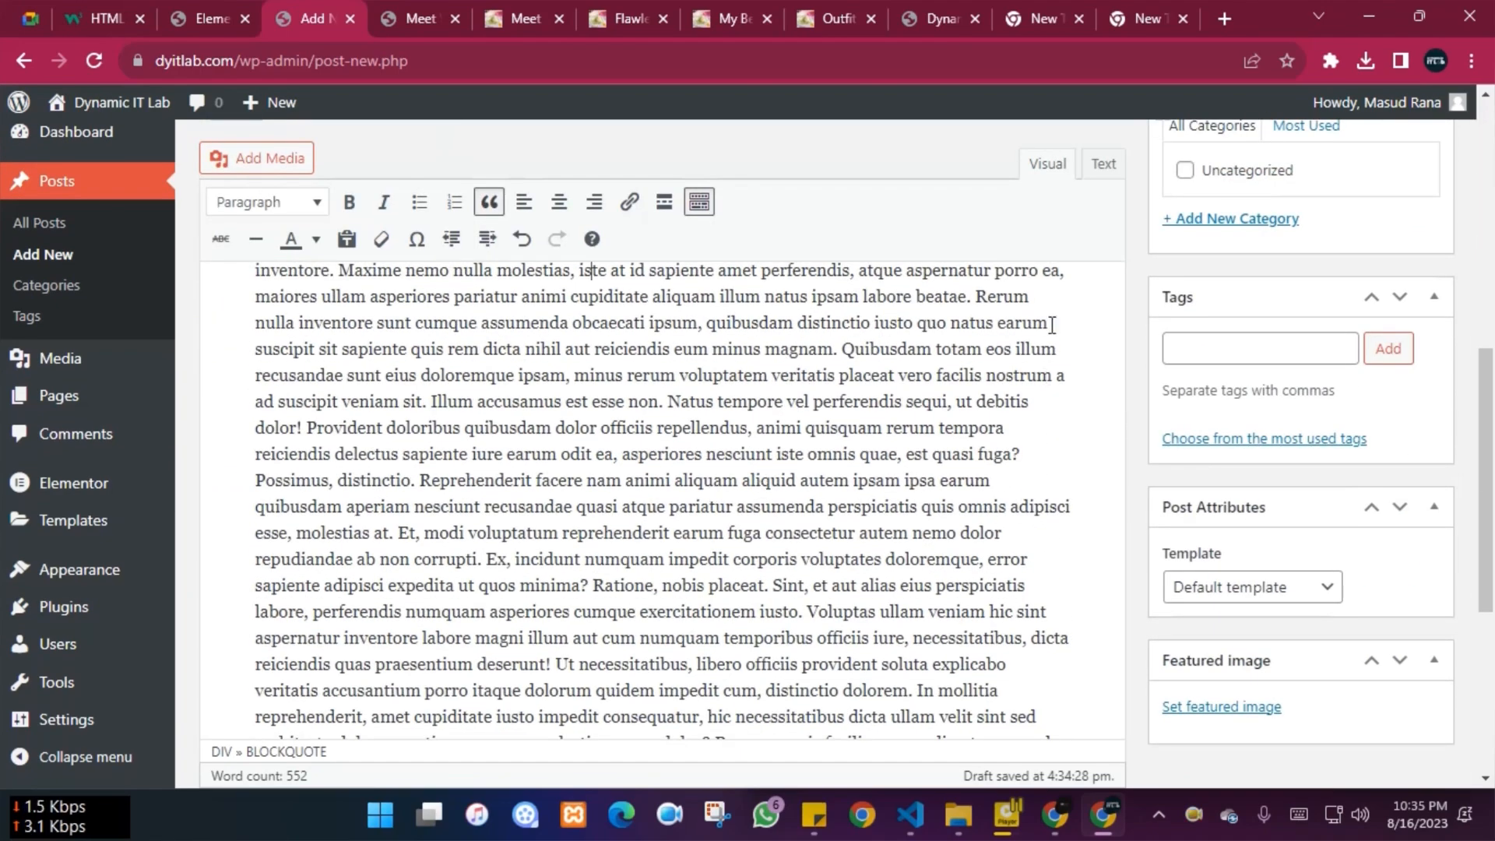
left_click(1070, 591)
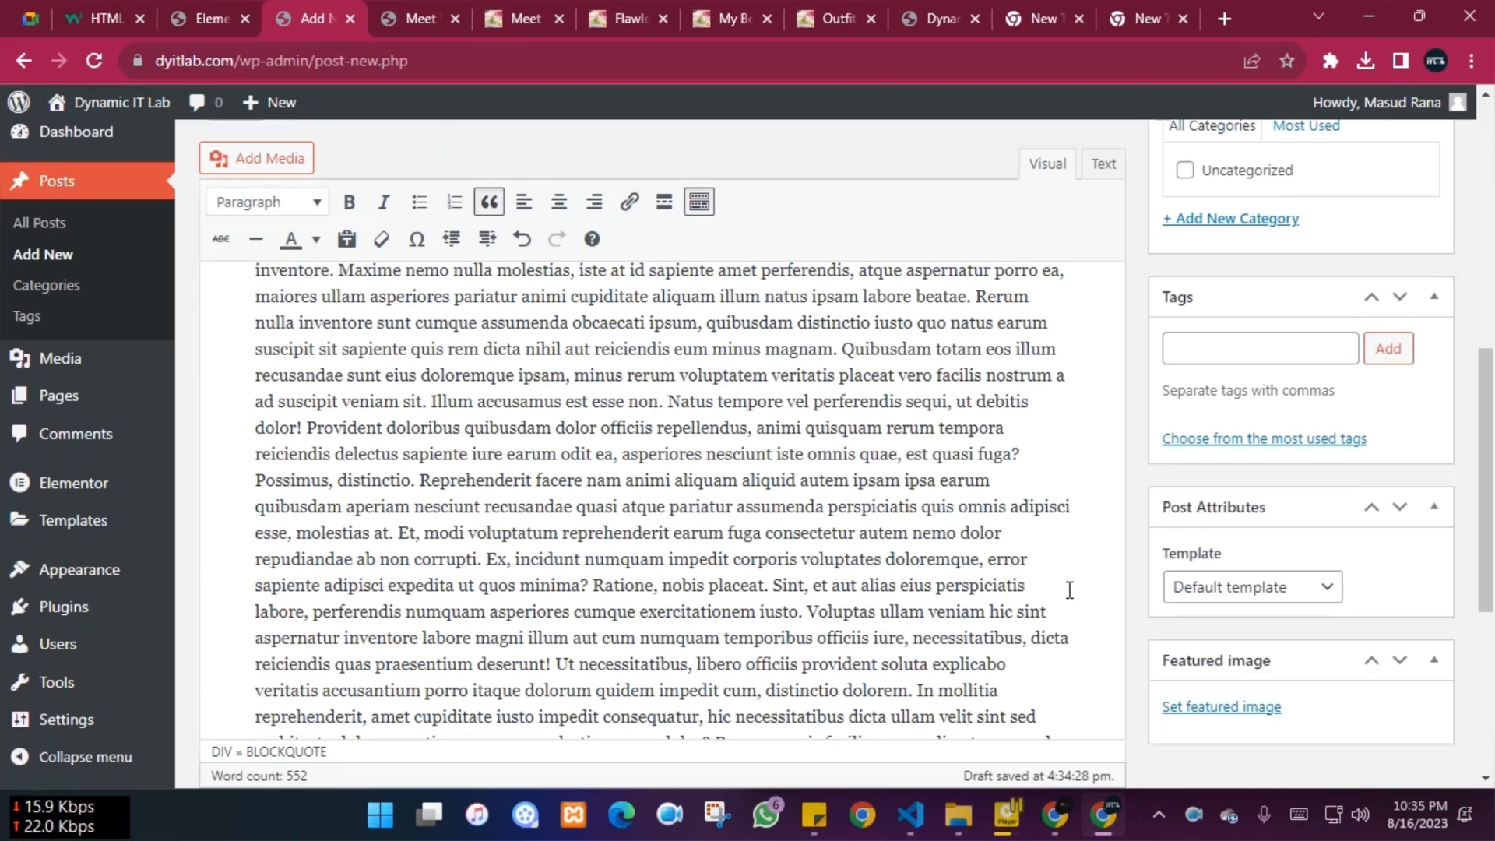
key("ctrl+a")
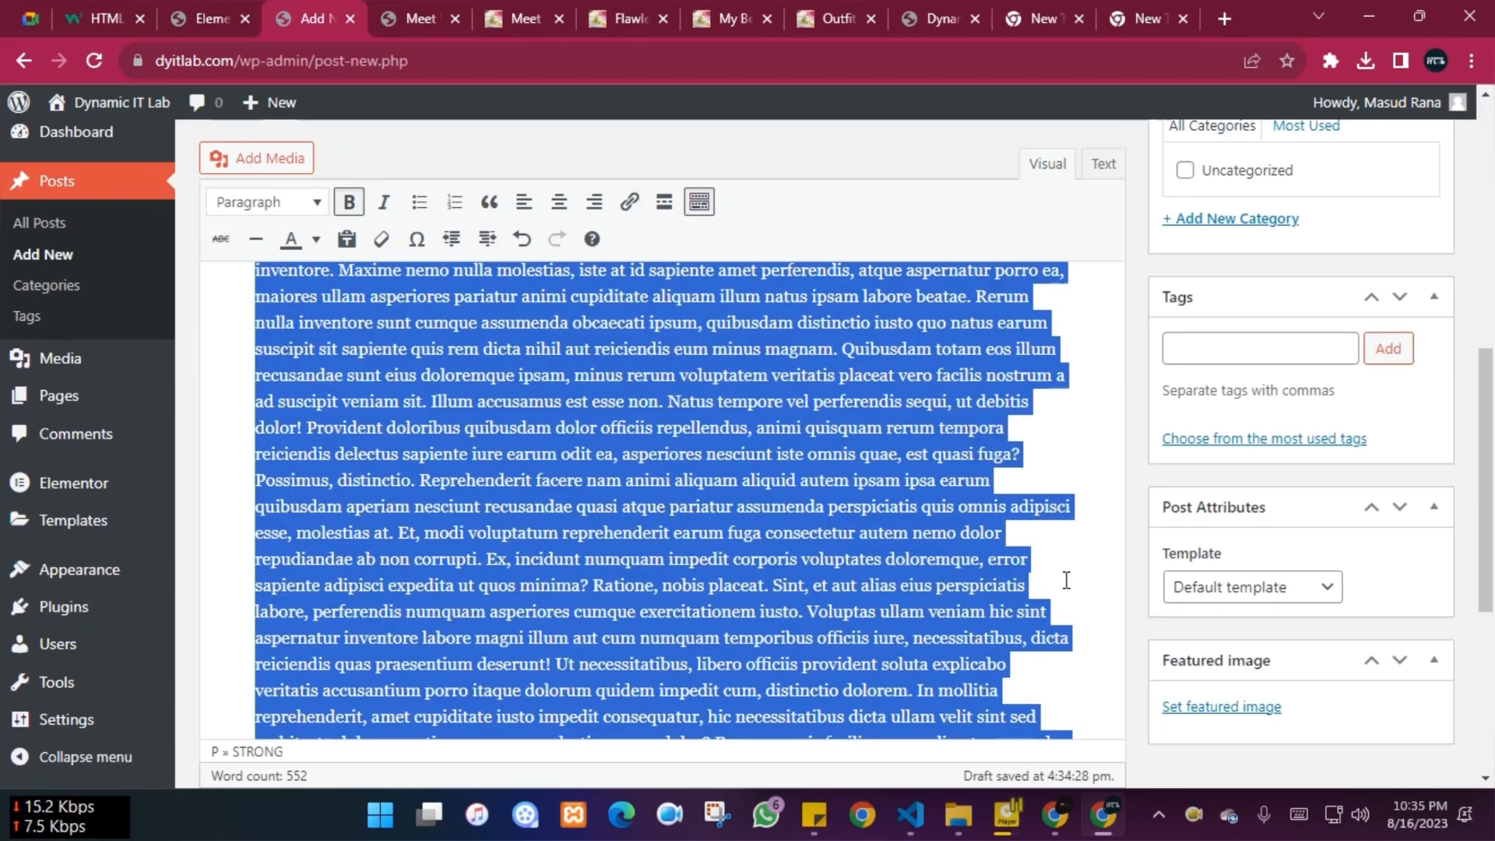
key("alt+shift+j")
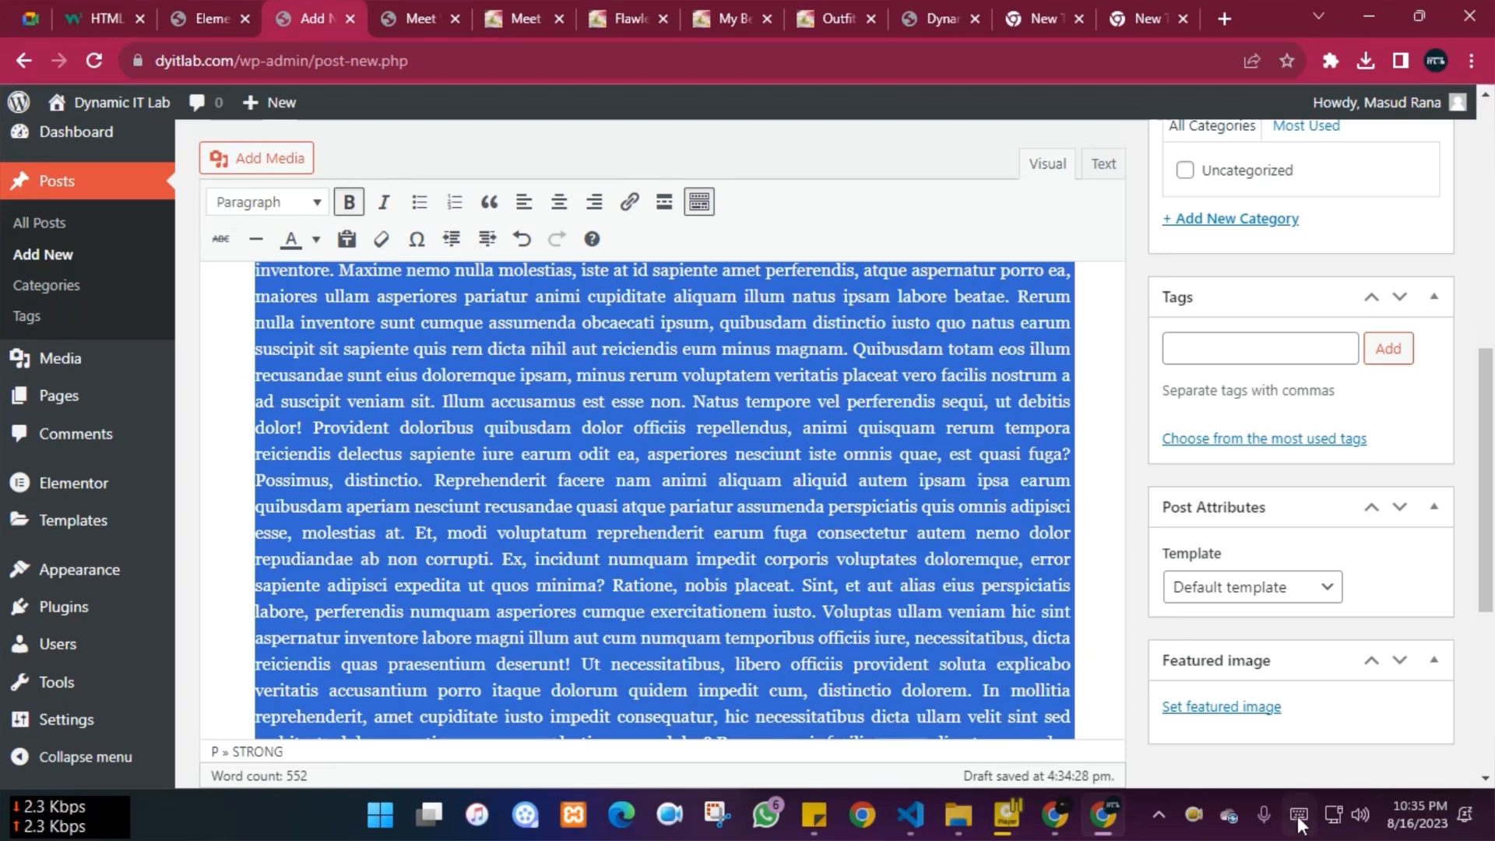
left_click(1085, 348)
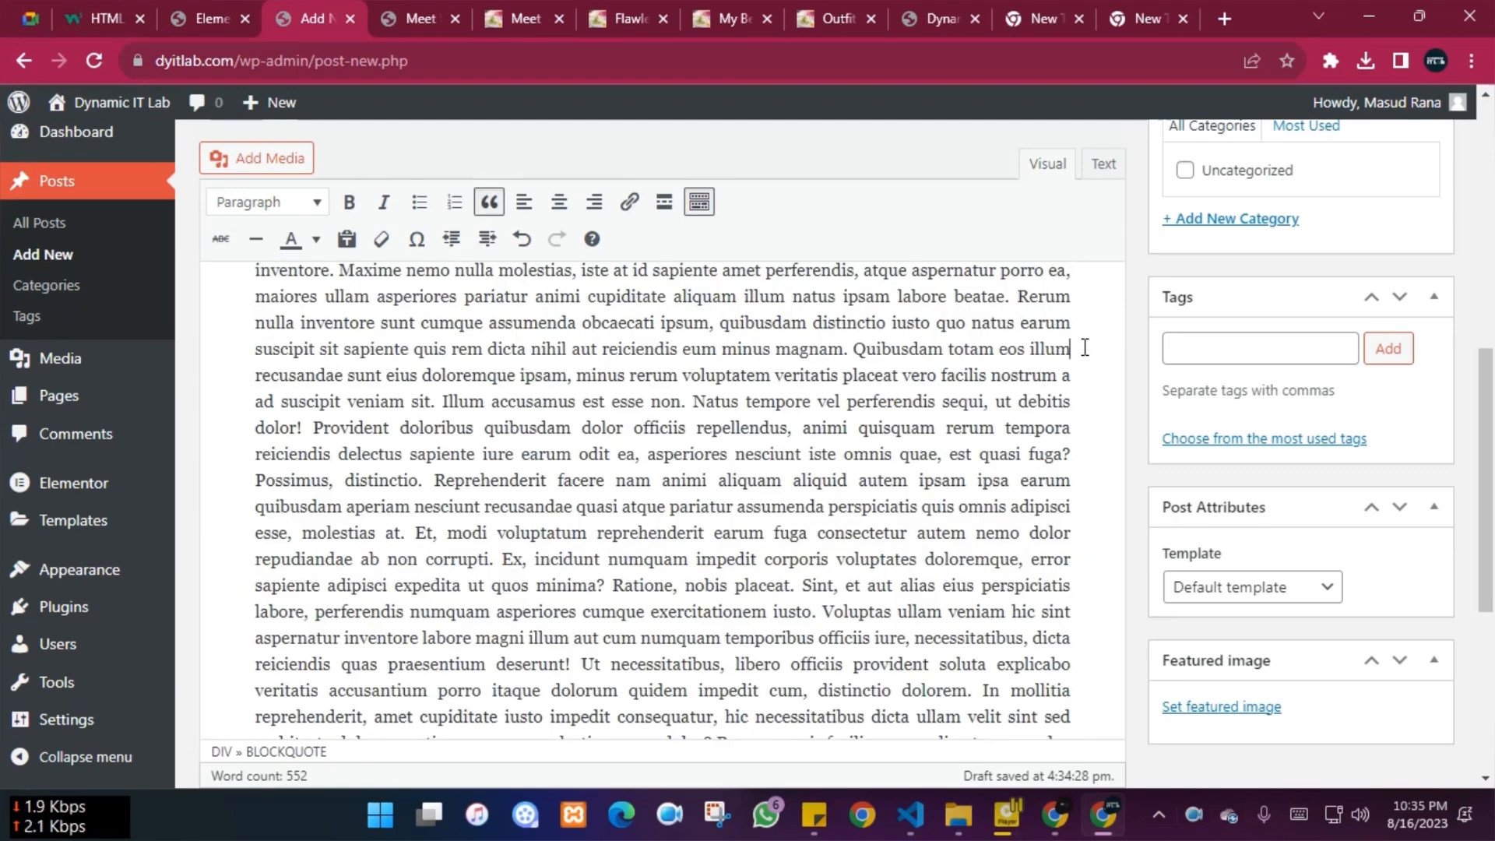
scroll(926, 436, "up", 5)
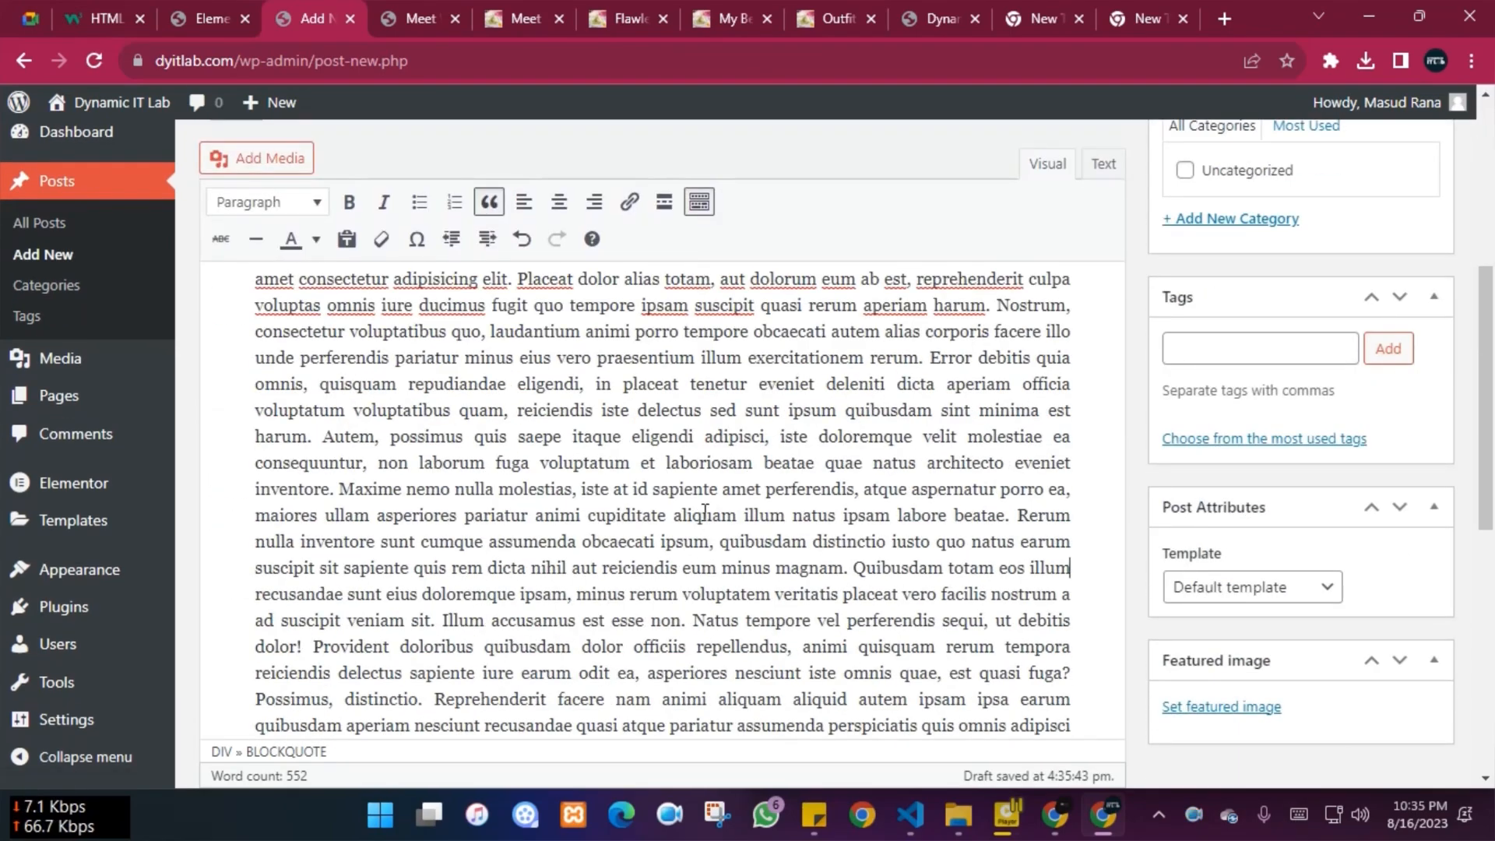
scroll(843, 592, "up", 5)
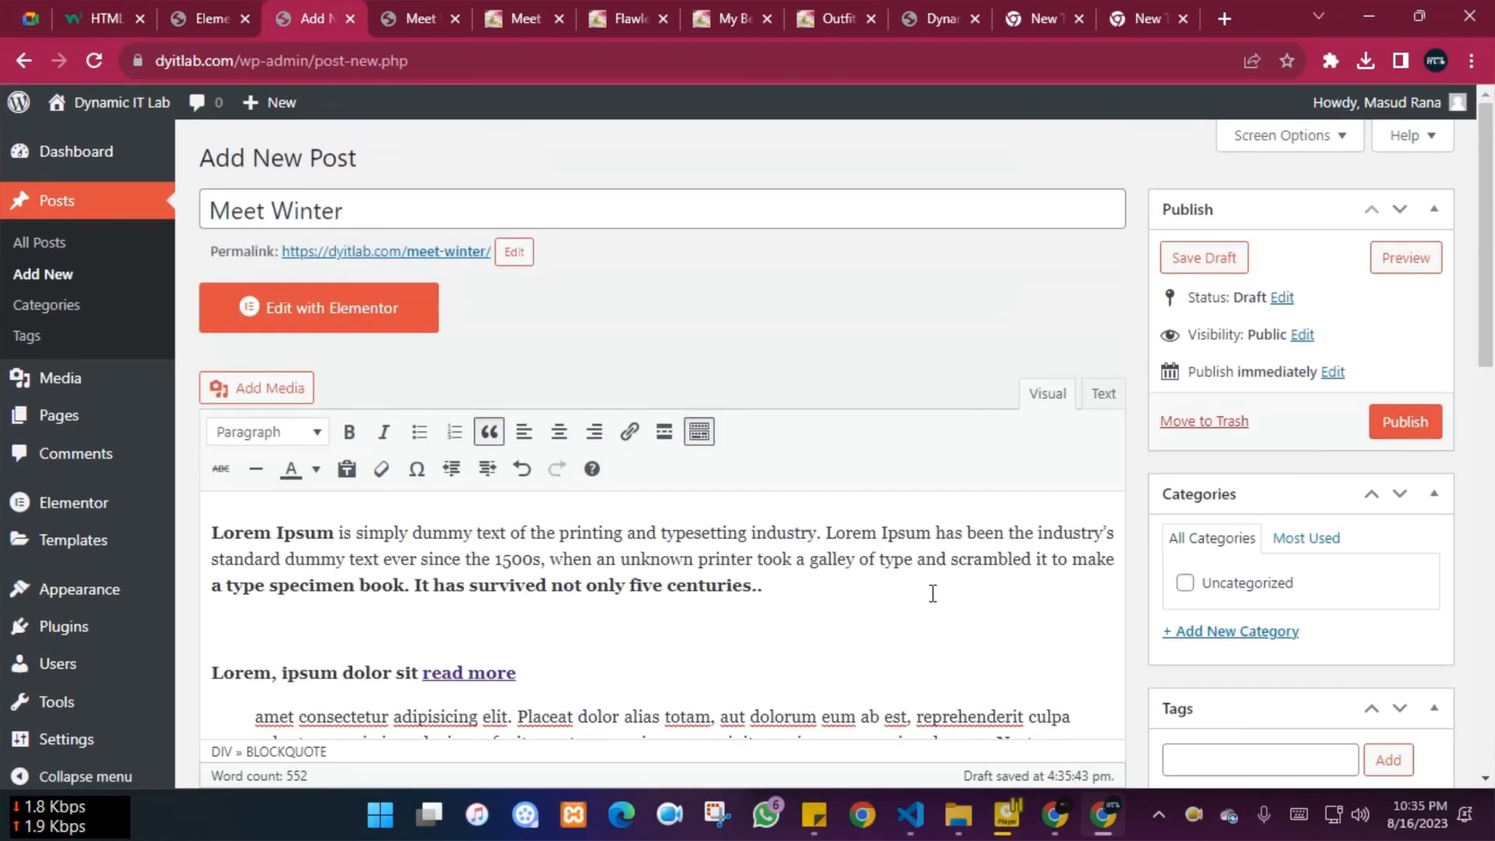
scroll(931, 590, "down", 1)
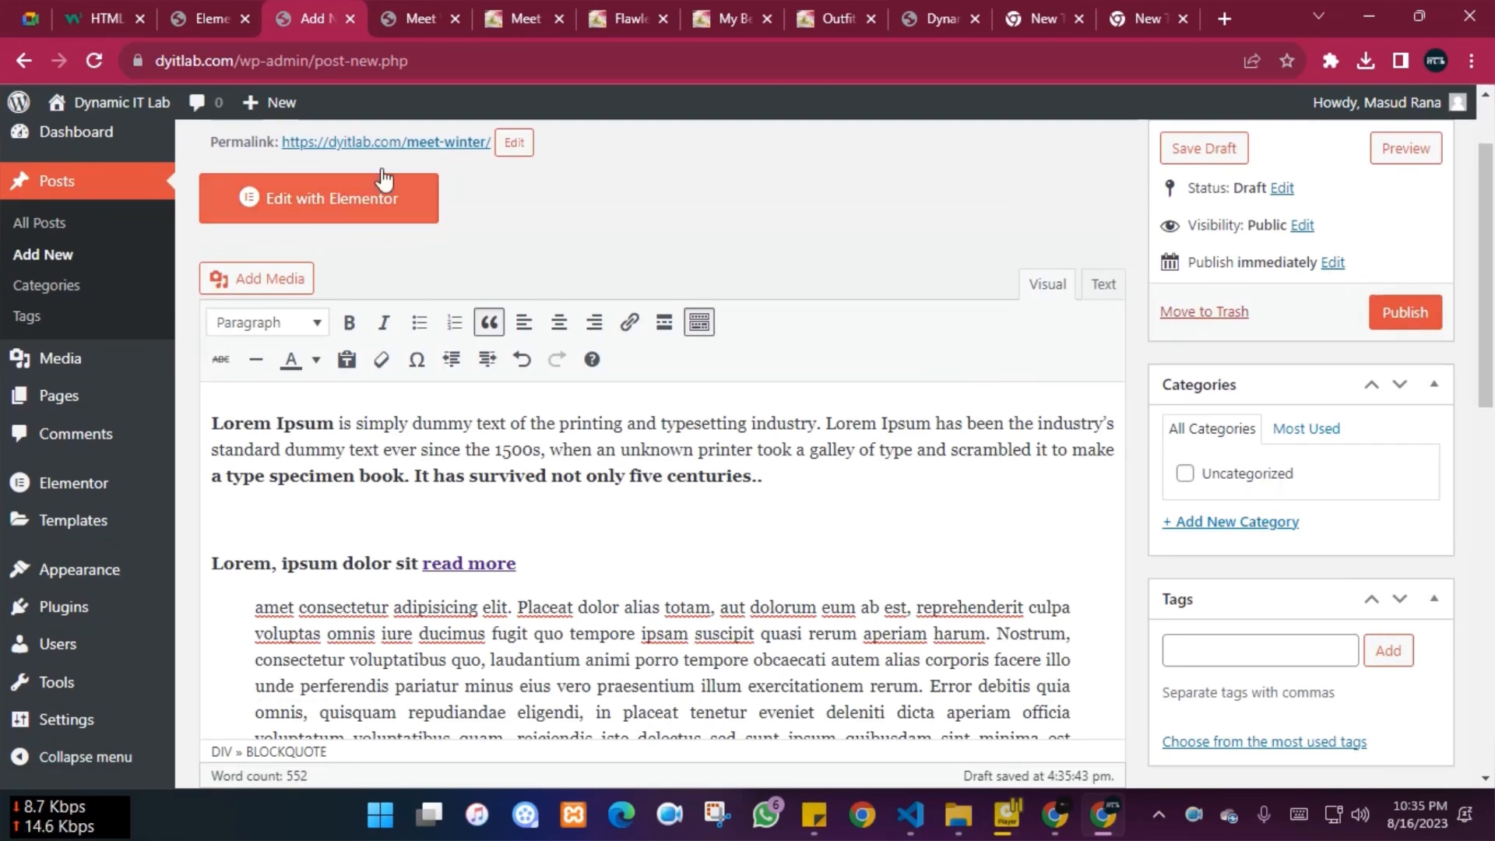
Trim the Elementor tab's address to /wp-admin and go to Posts > Categories
left_click(227, 3)
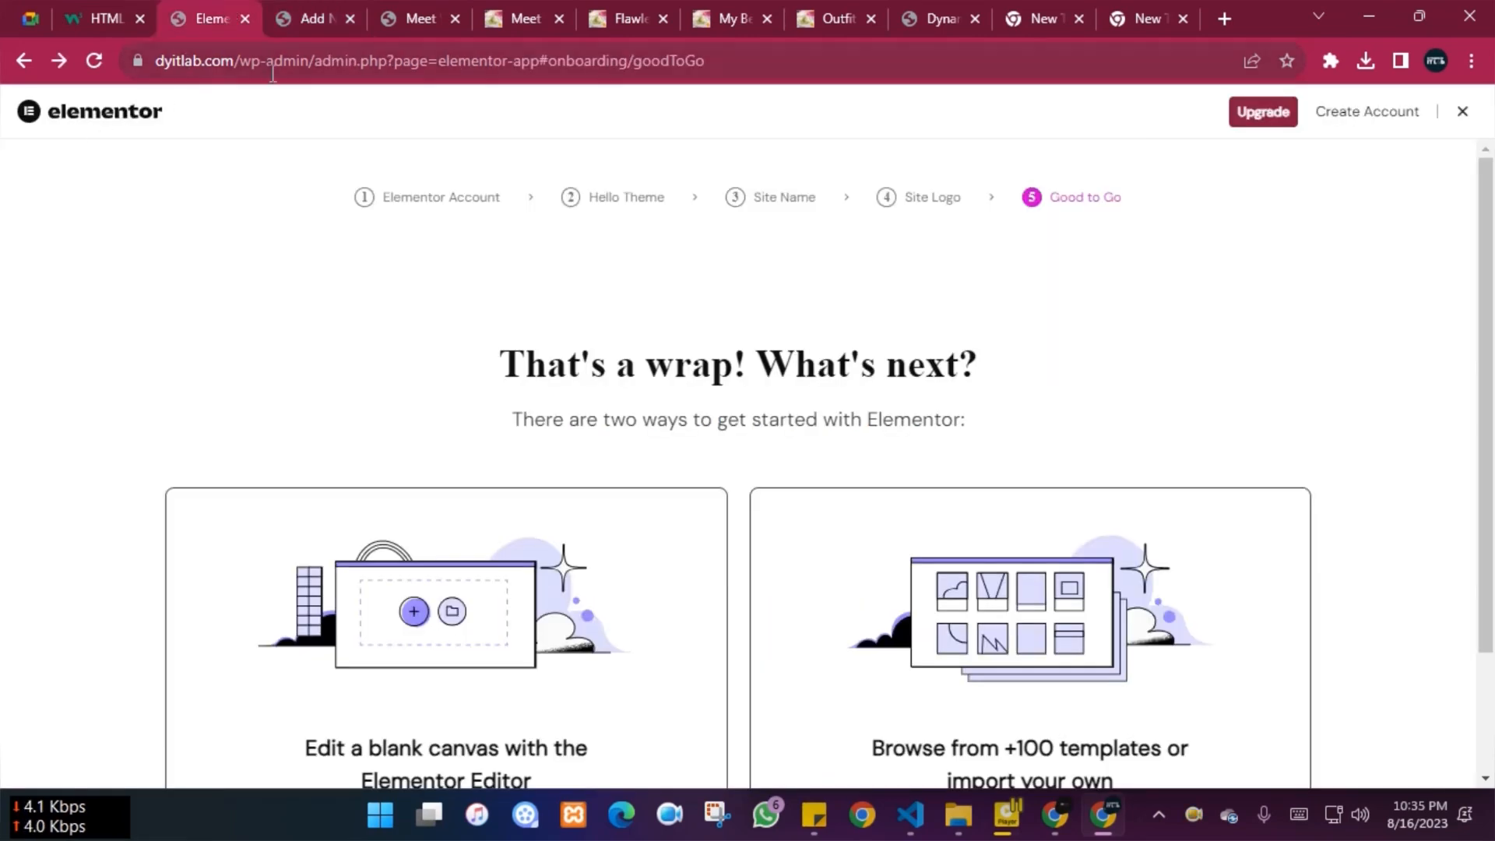
left_click_drag(312, 60, 811, 60)
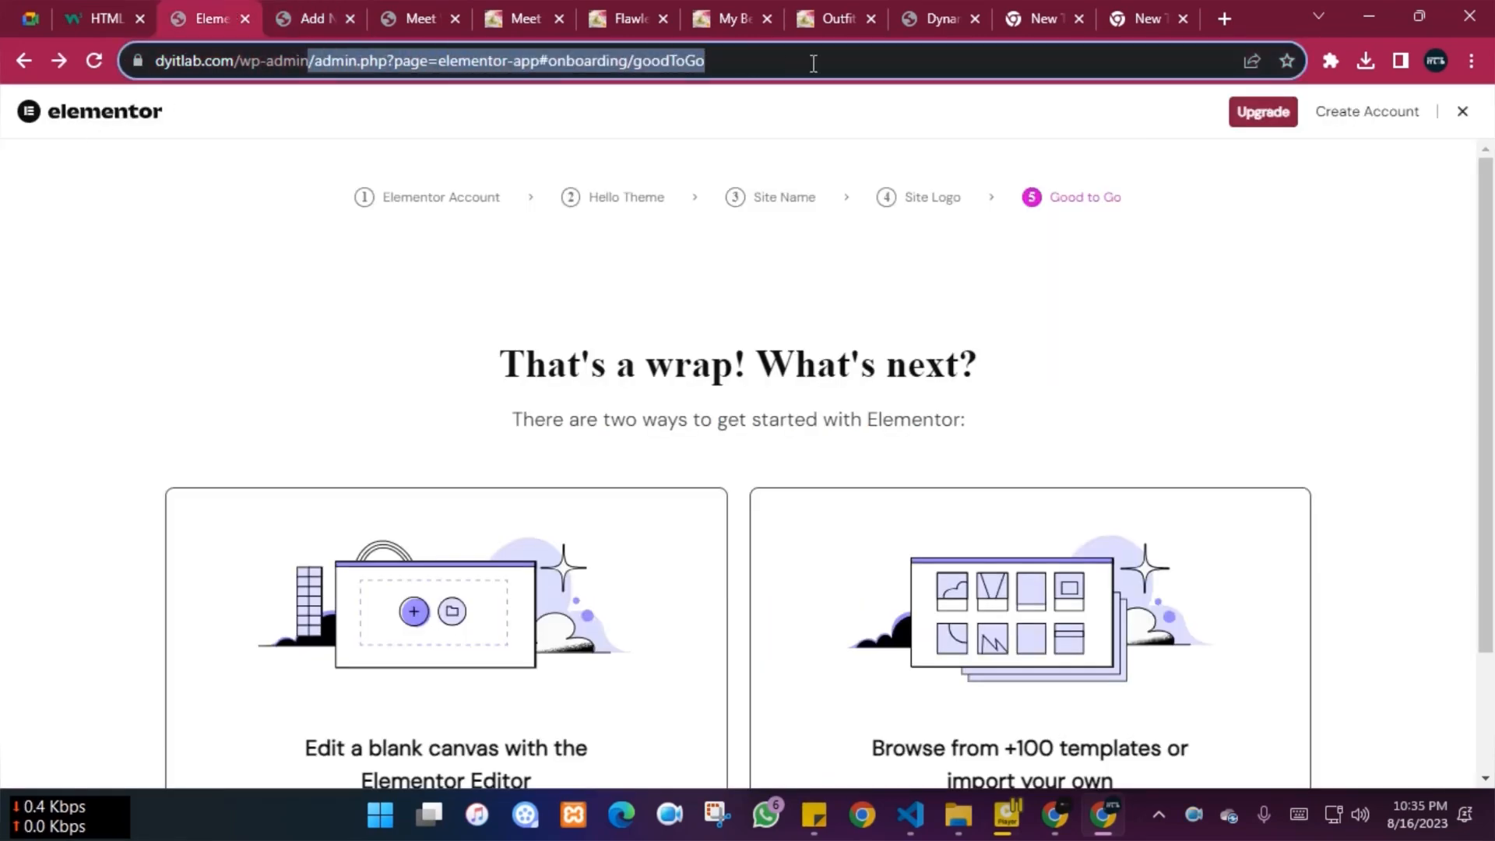
key("BackSpace")
key("Return")
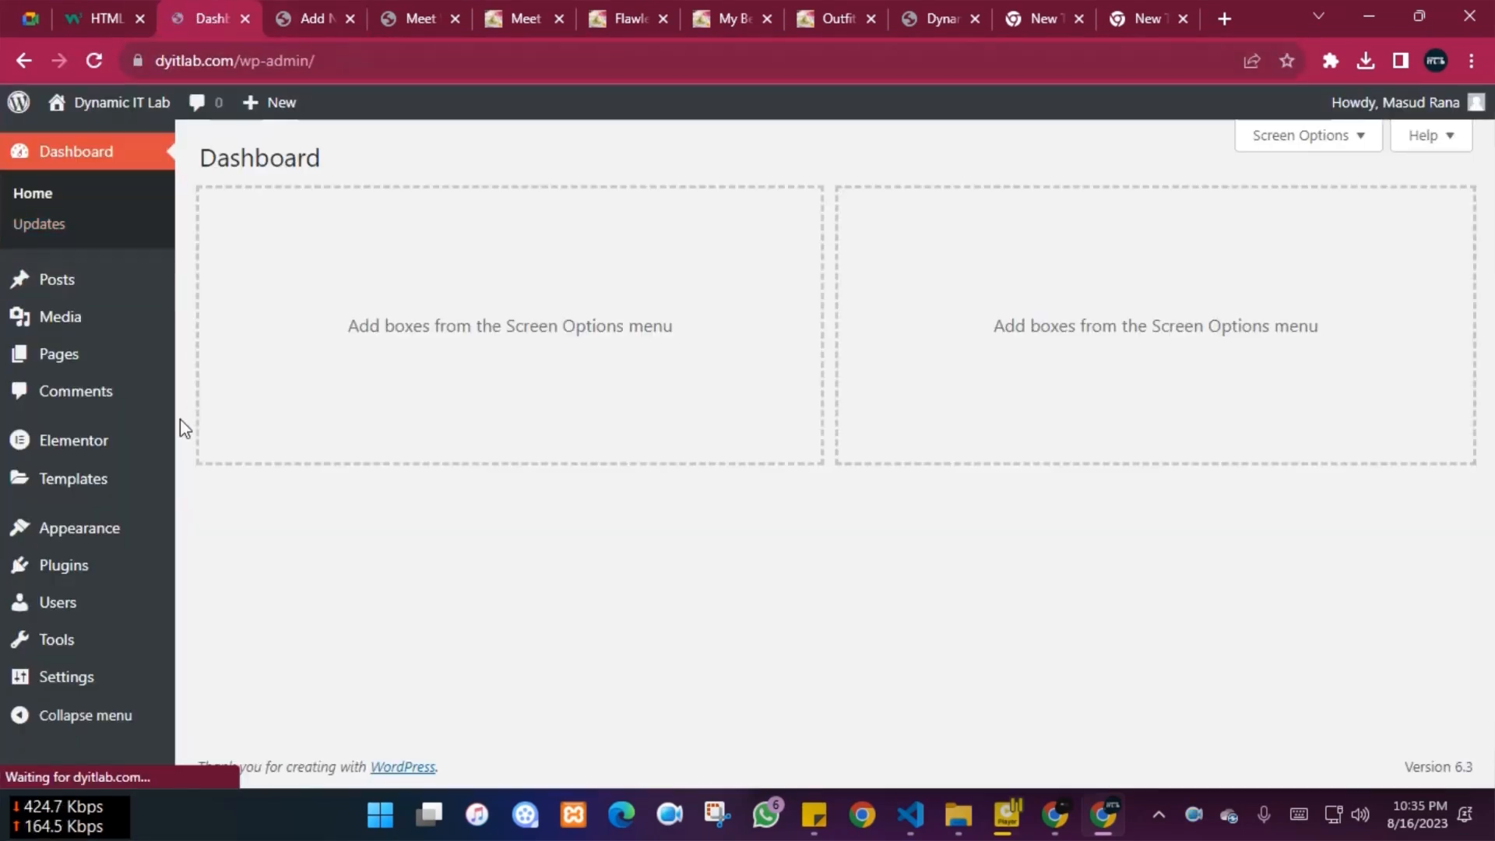
mouse_move(57, 292)
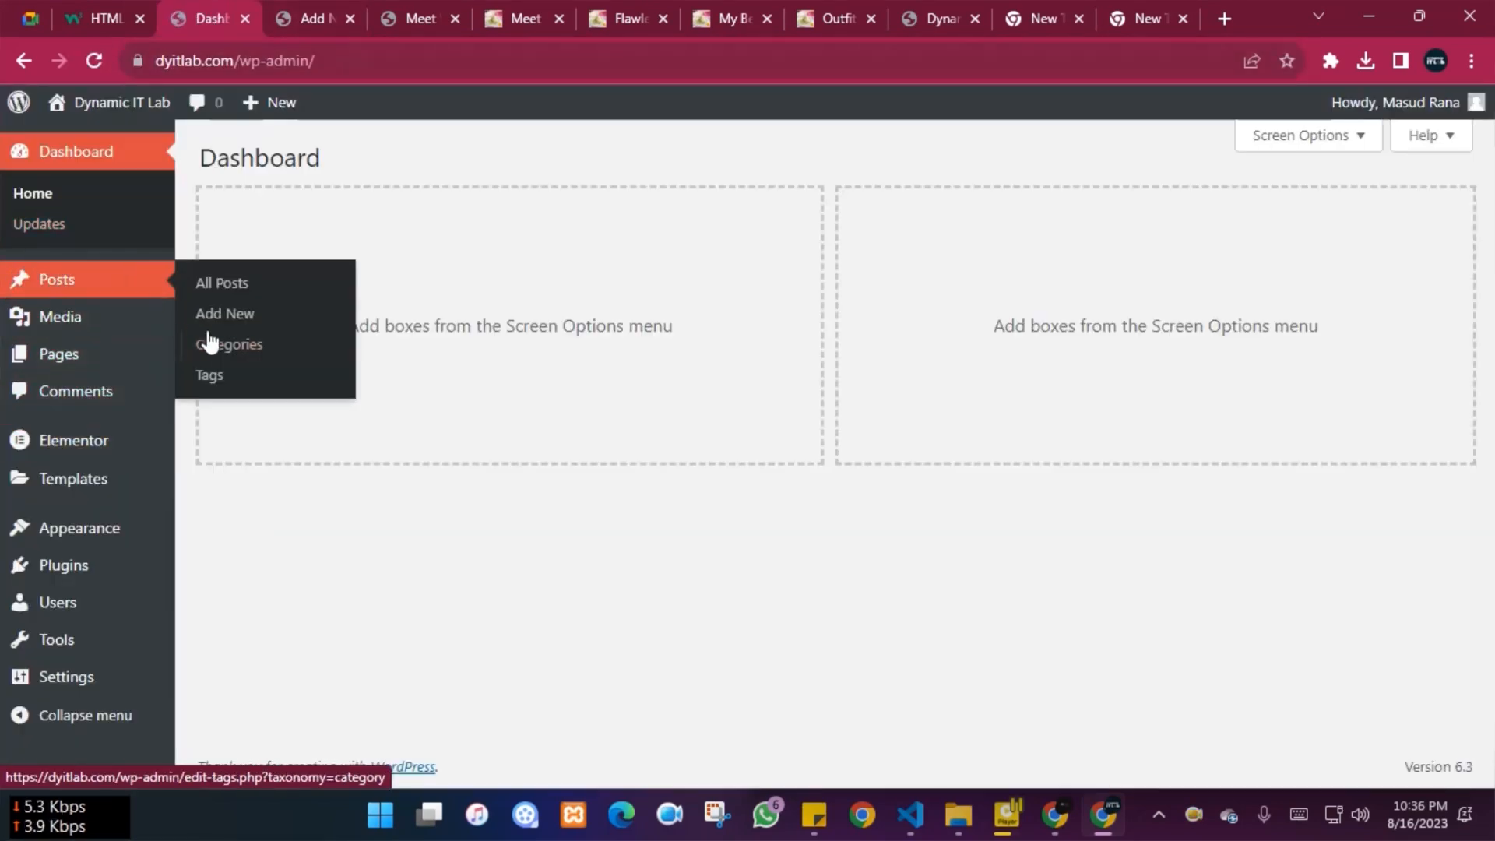
left_click(232, 344)
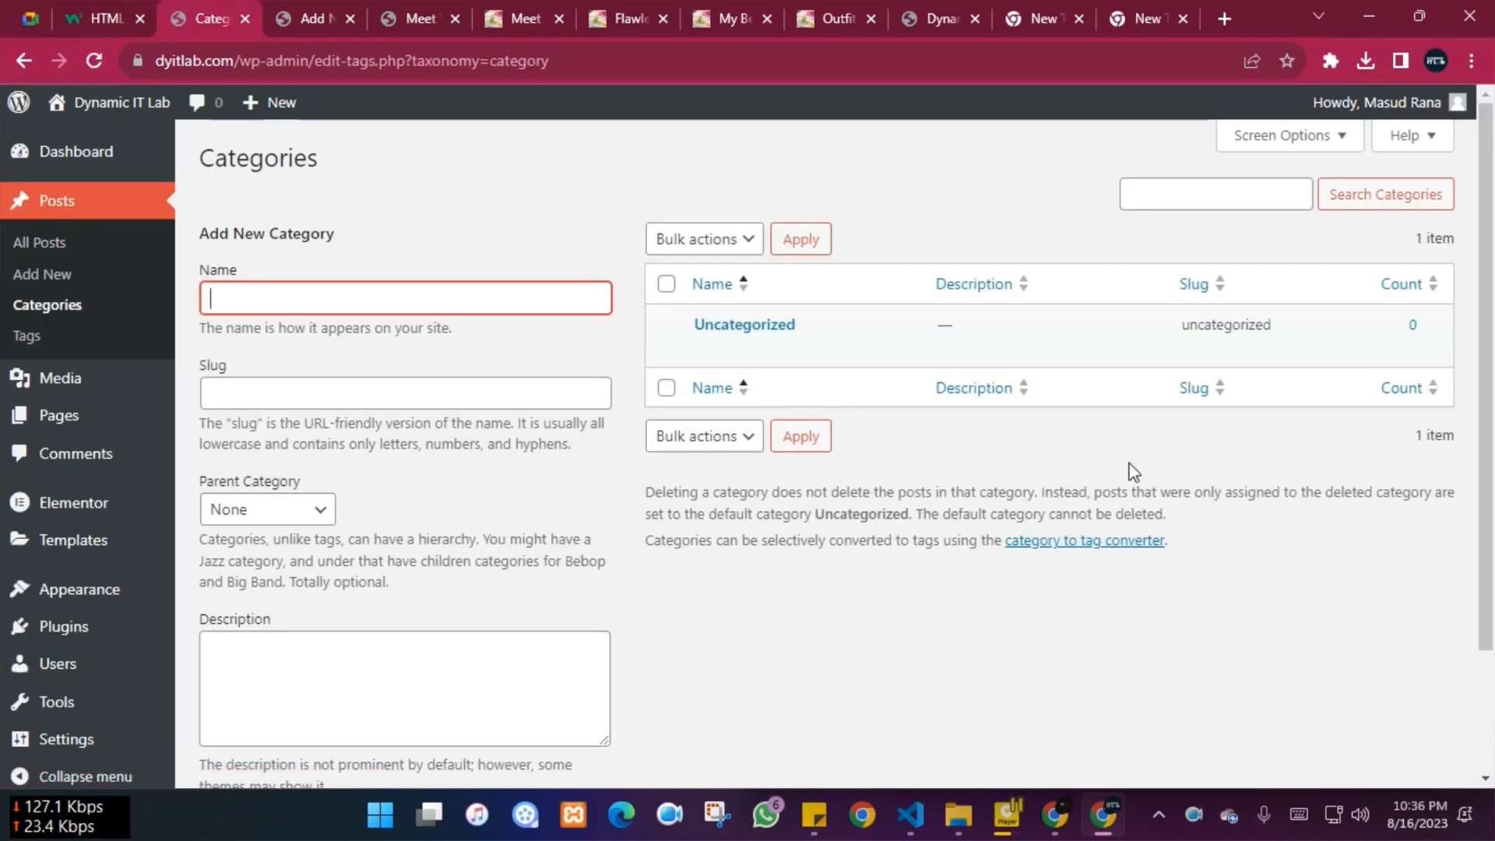
Close the post preview tab and return to the post editor
left_click(424, 17)
left_click(307, 11)
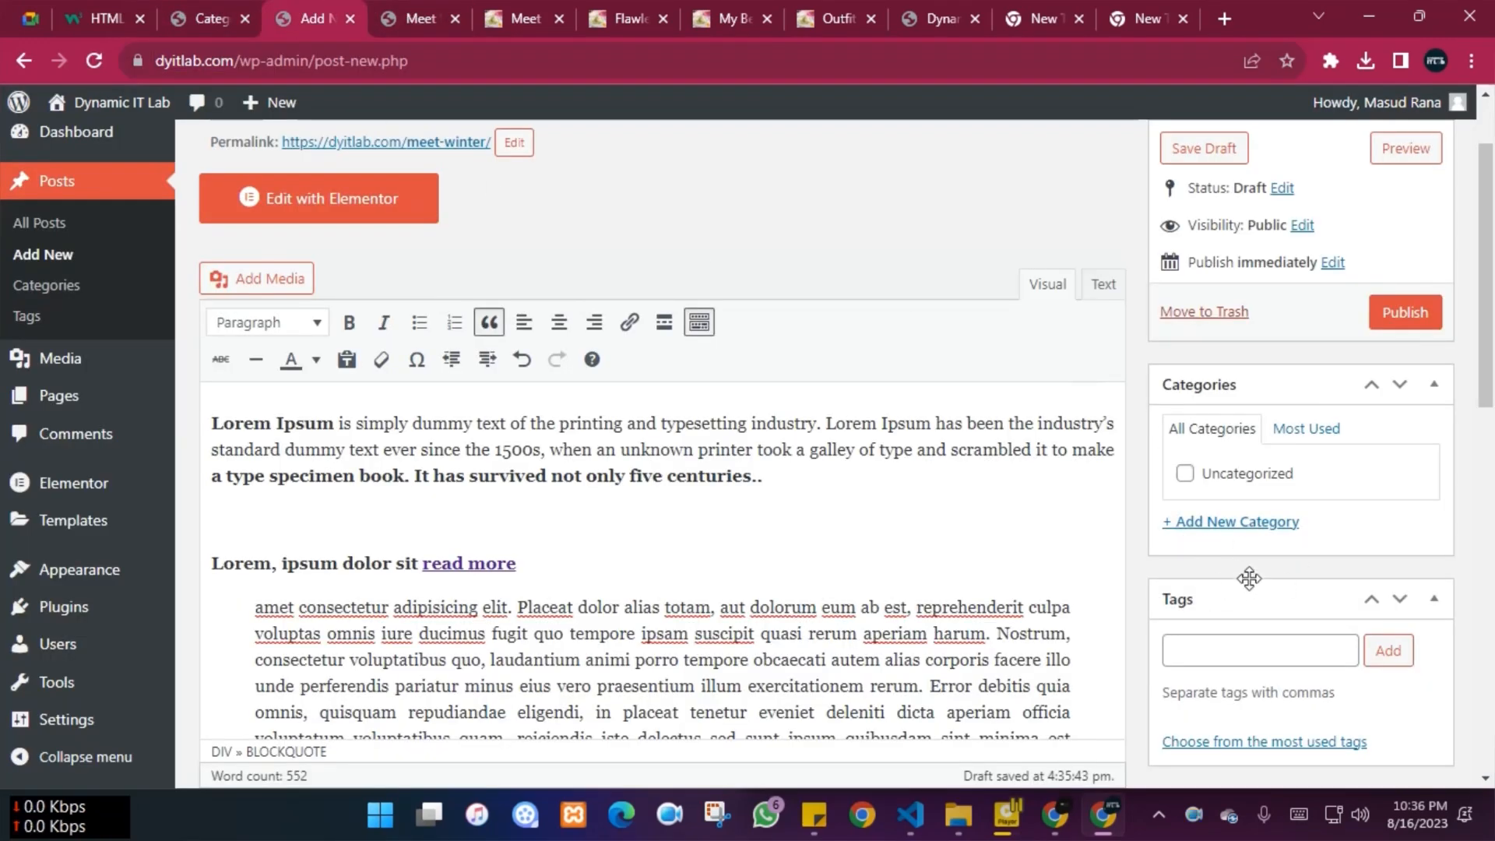
left_click(430, 9)
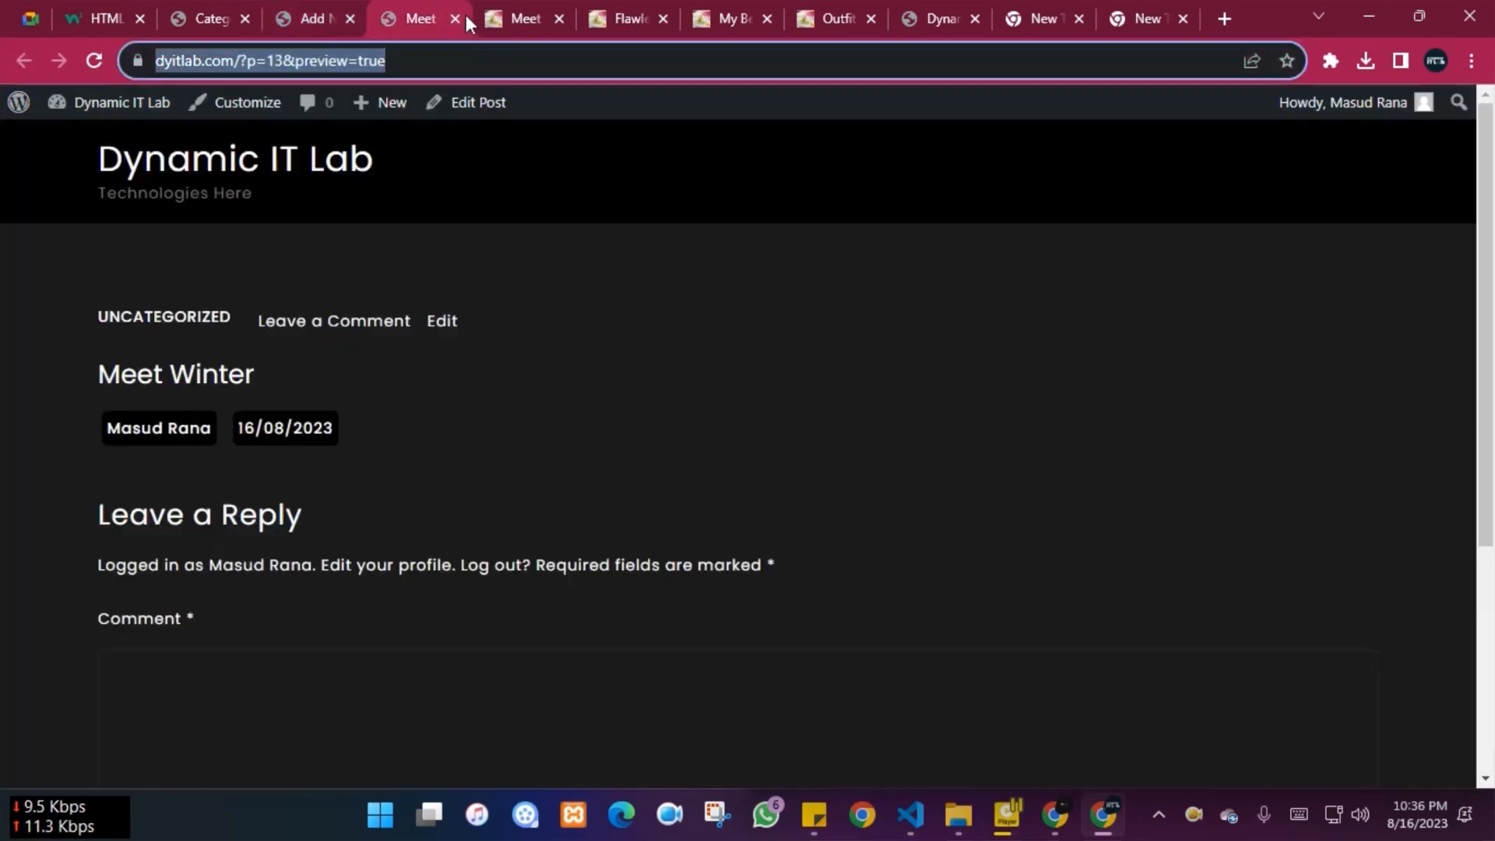
left_click(456, 18)
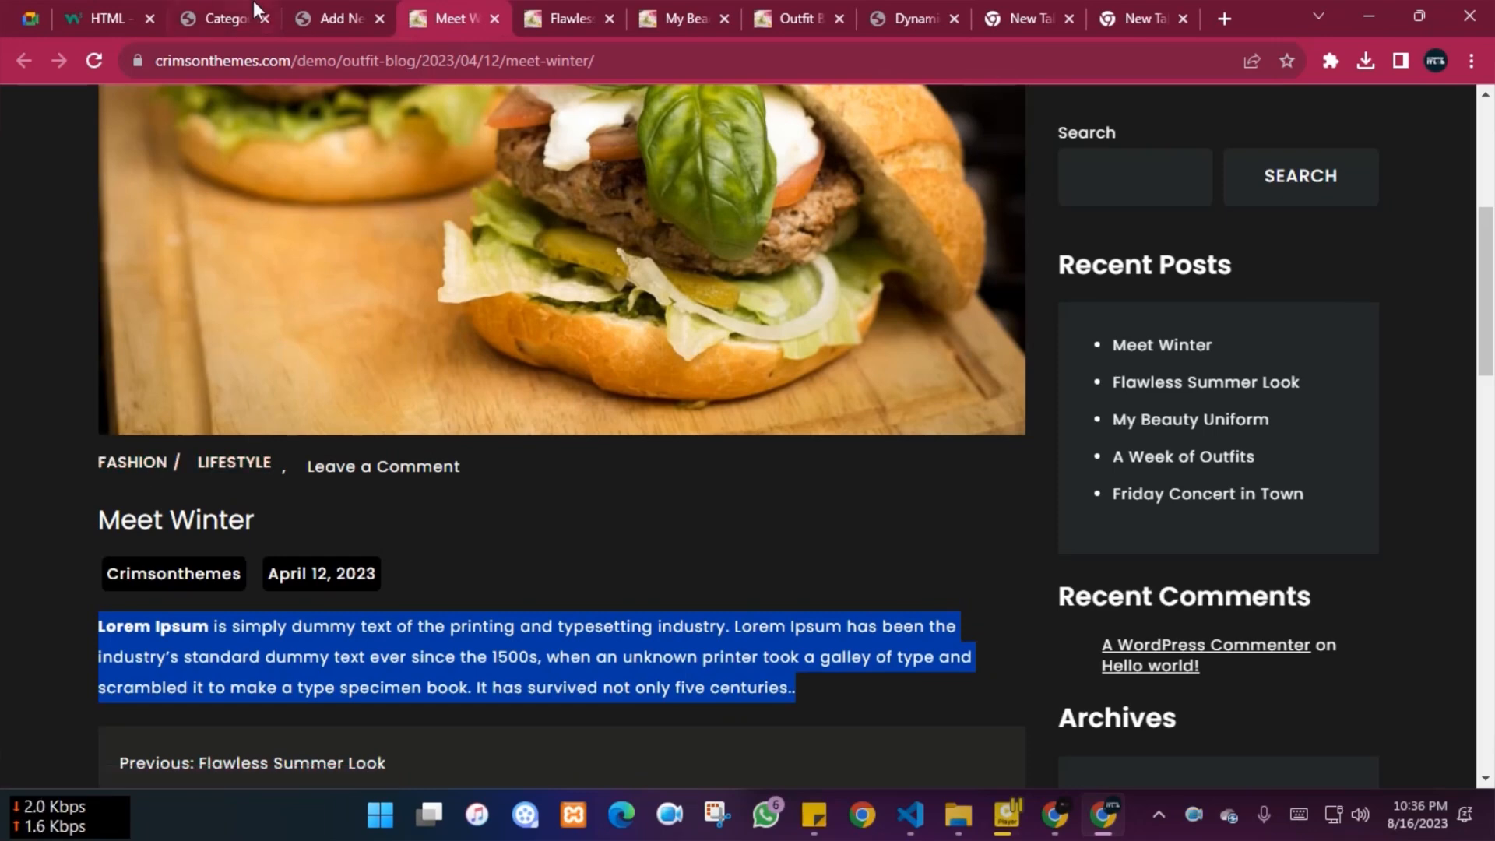
left_click(333, 18)
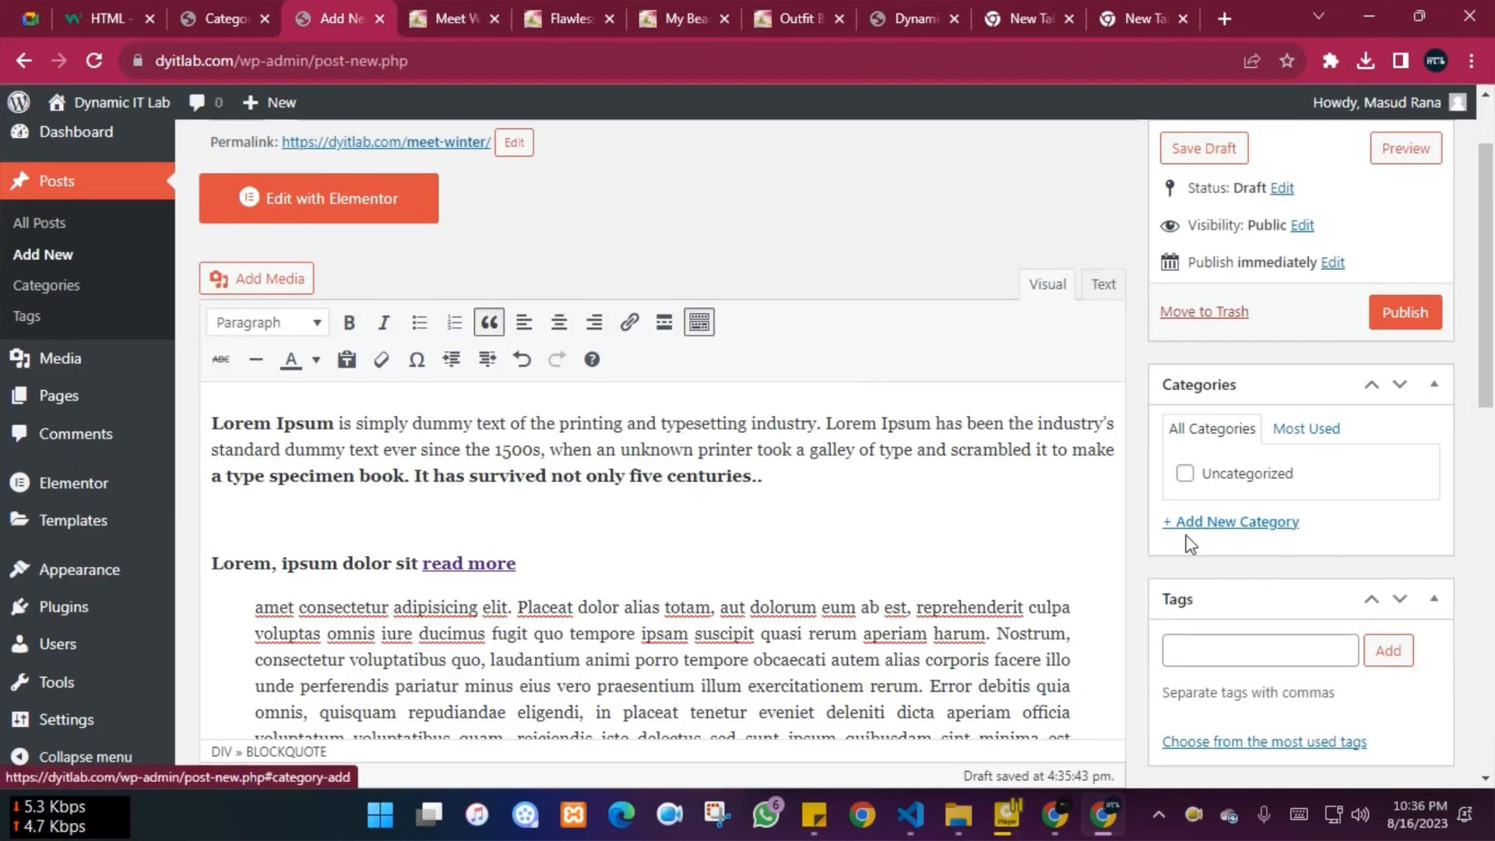
Add a Fashion category, then a Lifestyle category with Fashion as its parent
left_click(1247, 523)
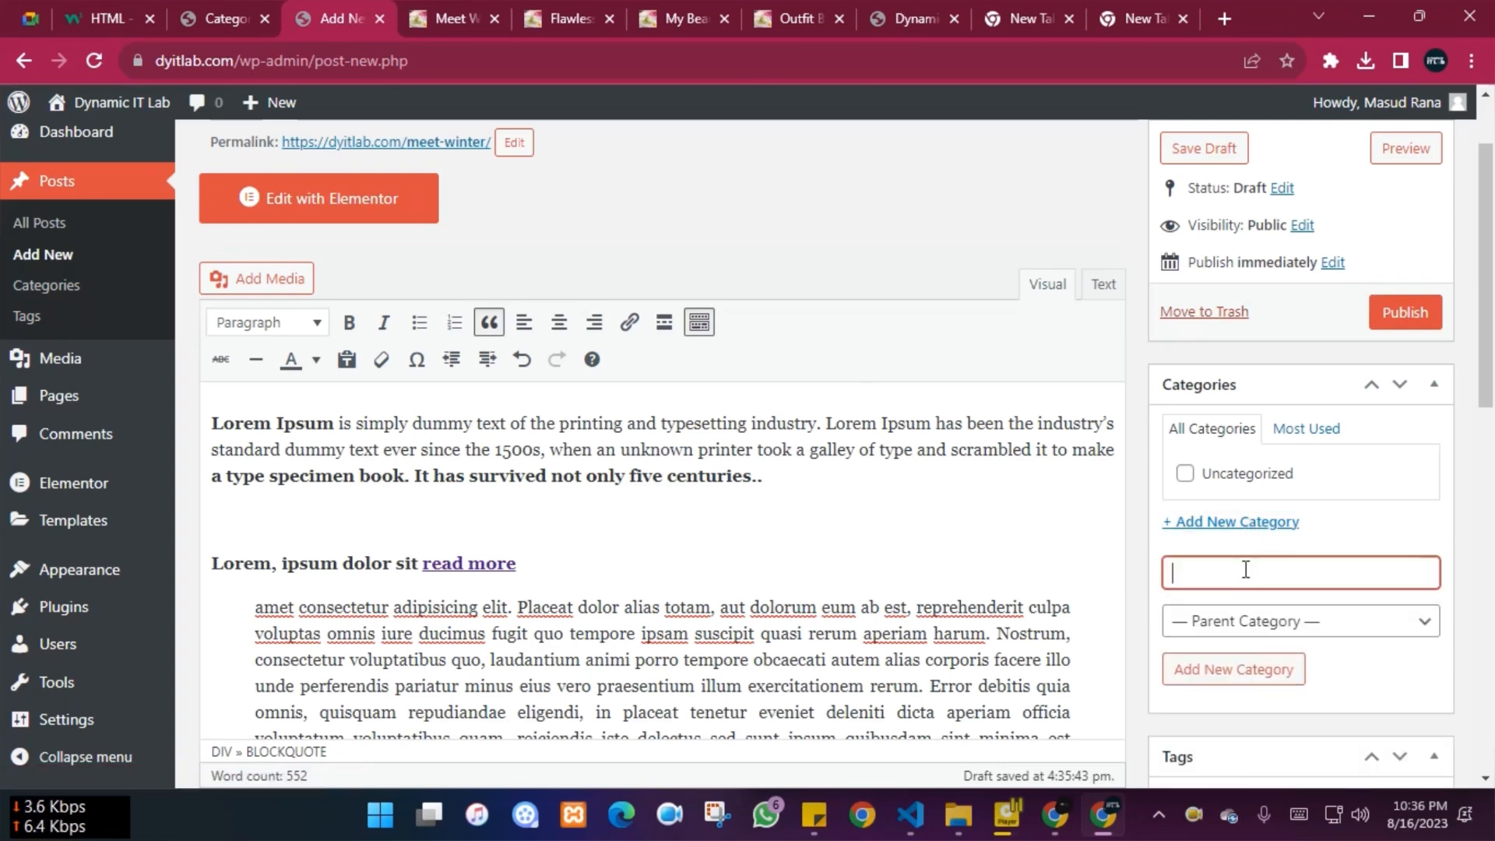
type("Fashion")
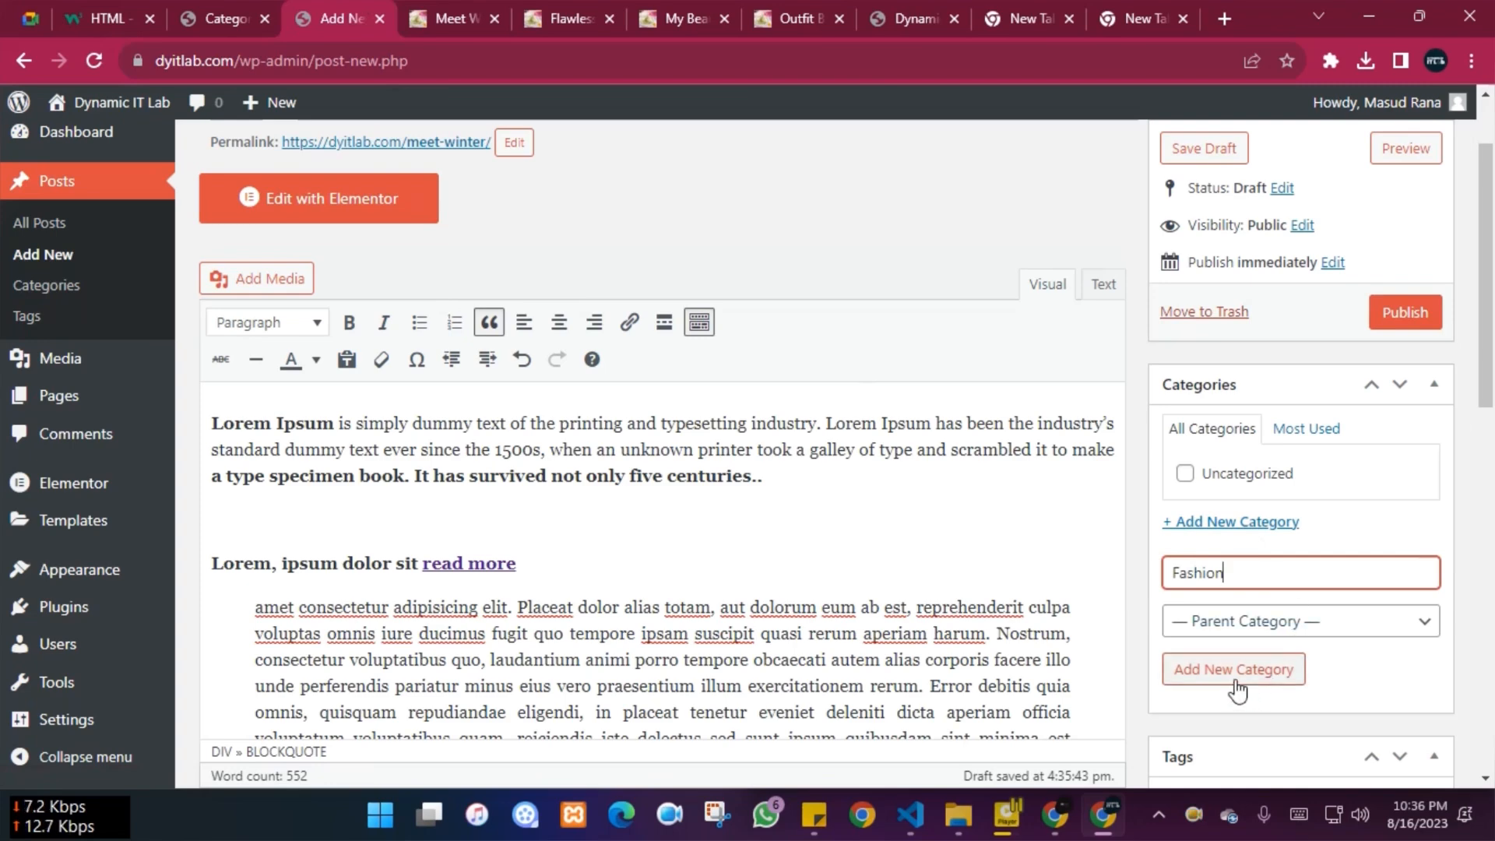
left_click(1224, 679)
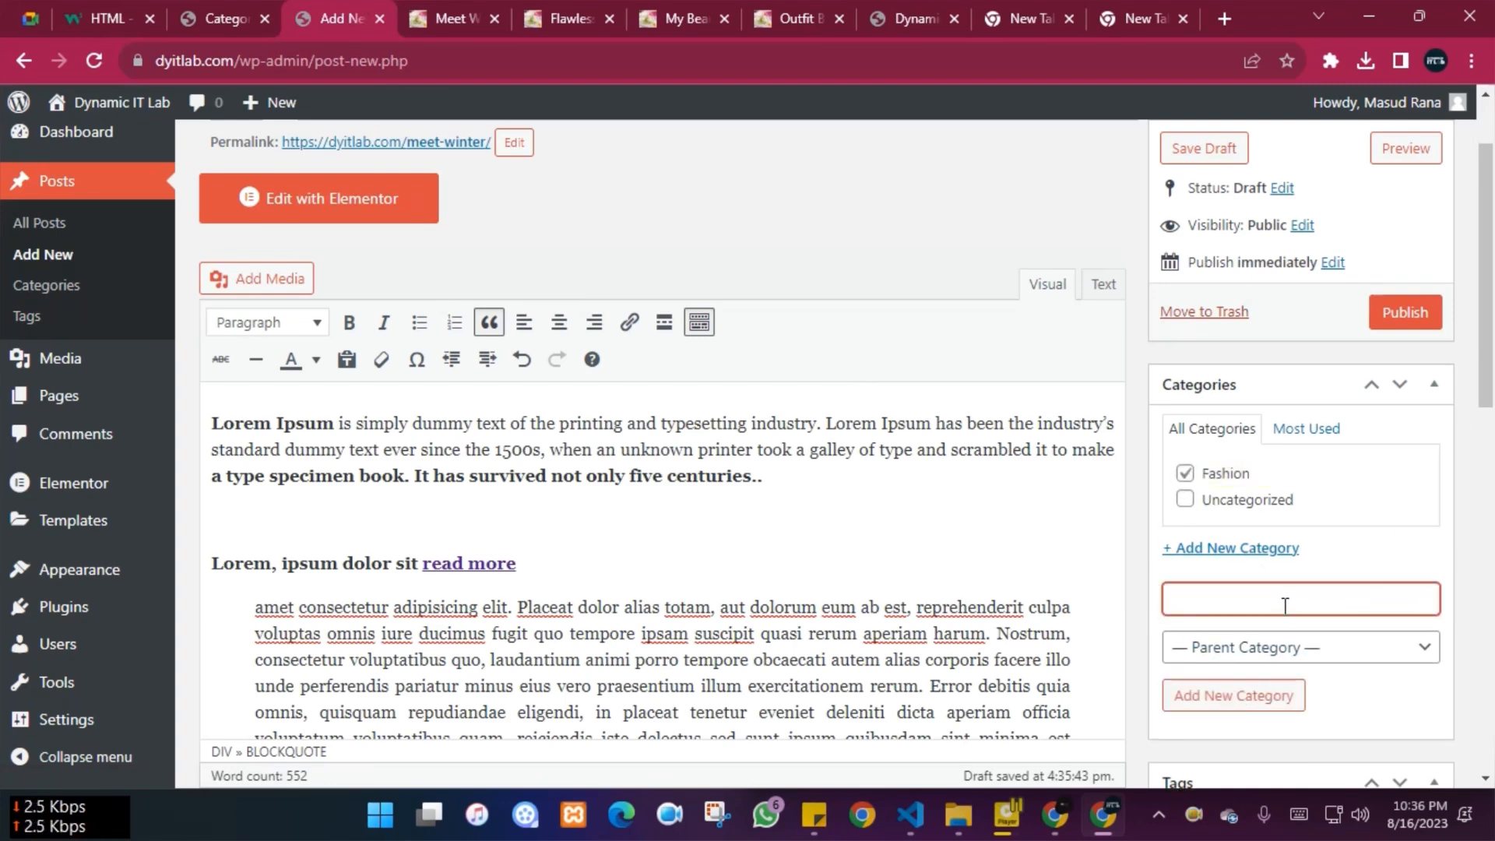
type("Lifes")
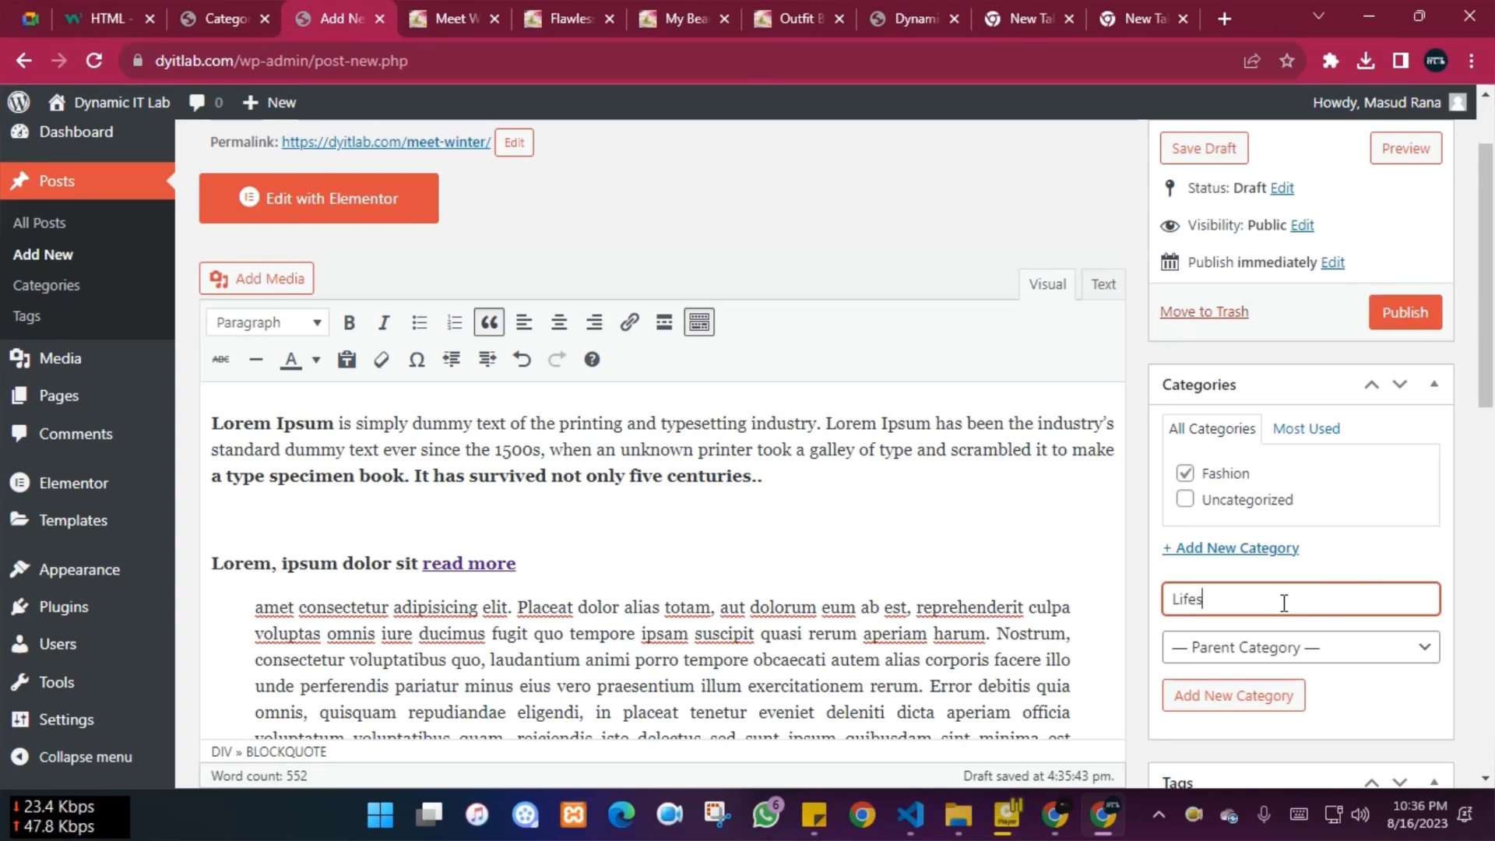
type("tyle")
left_click(1276, 652)
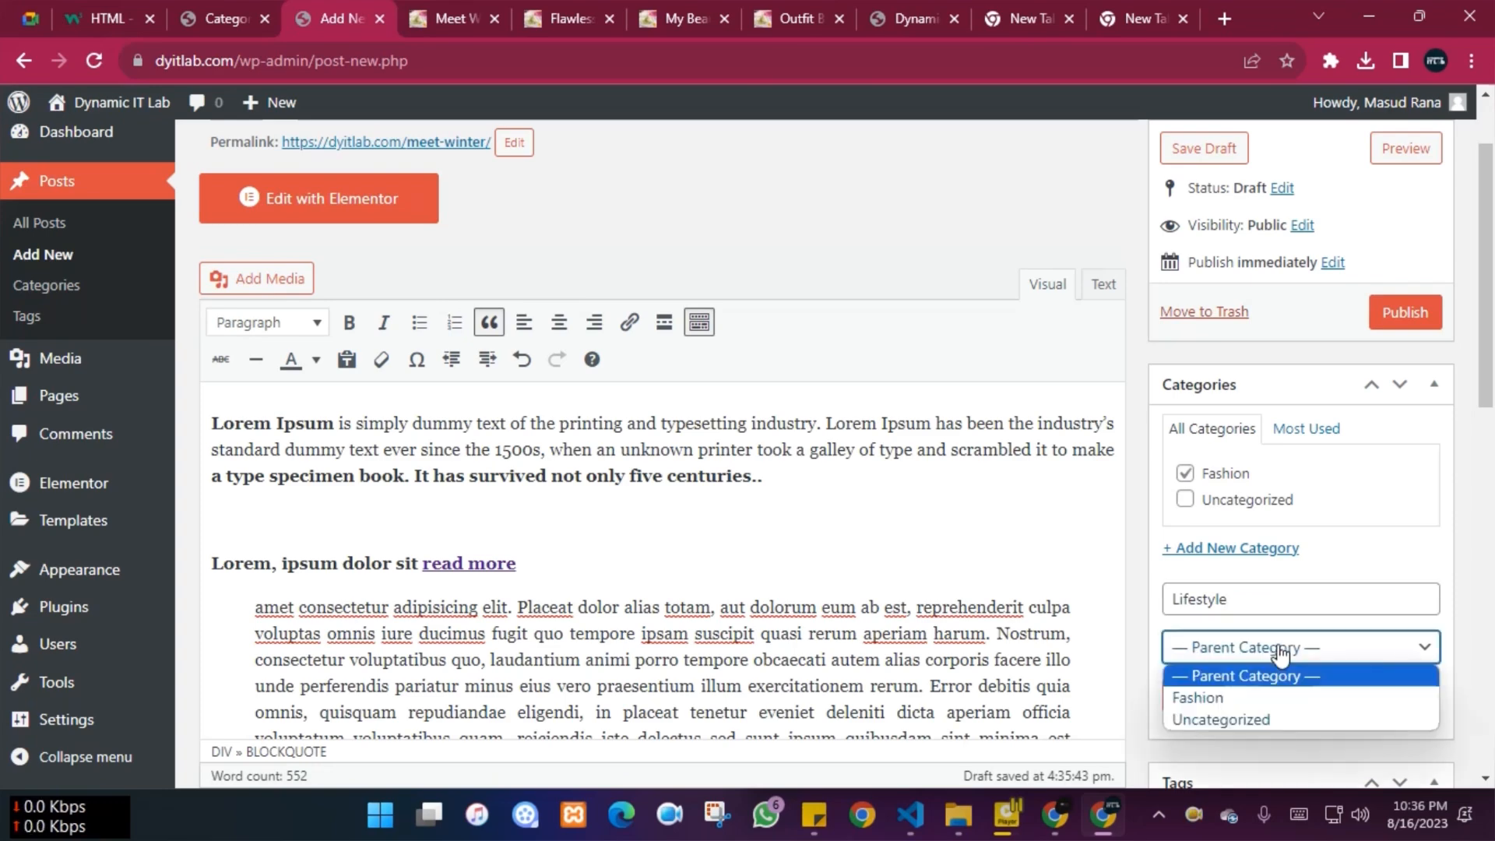
left_click(1210, 698)
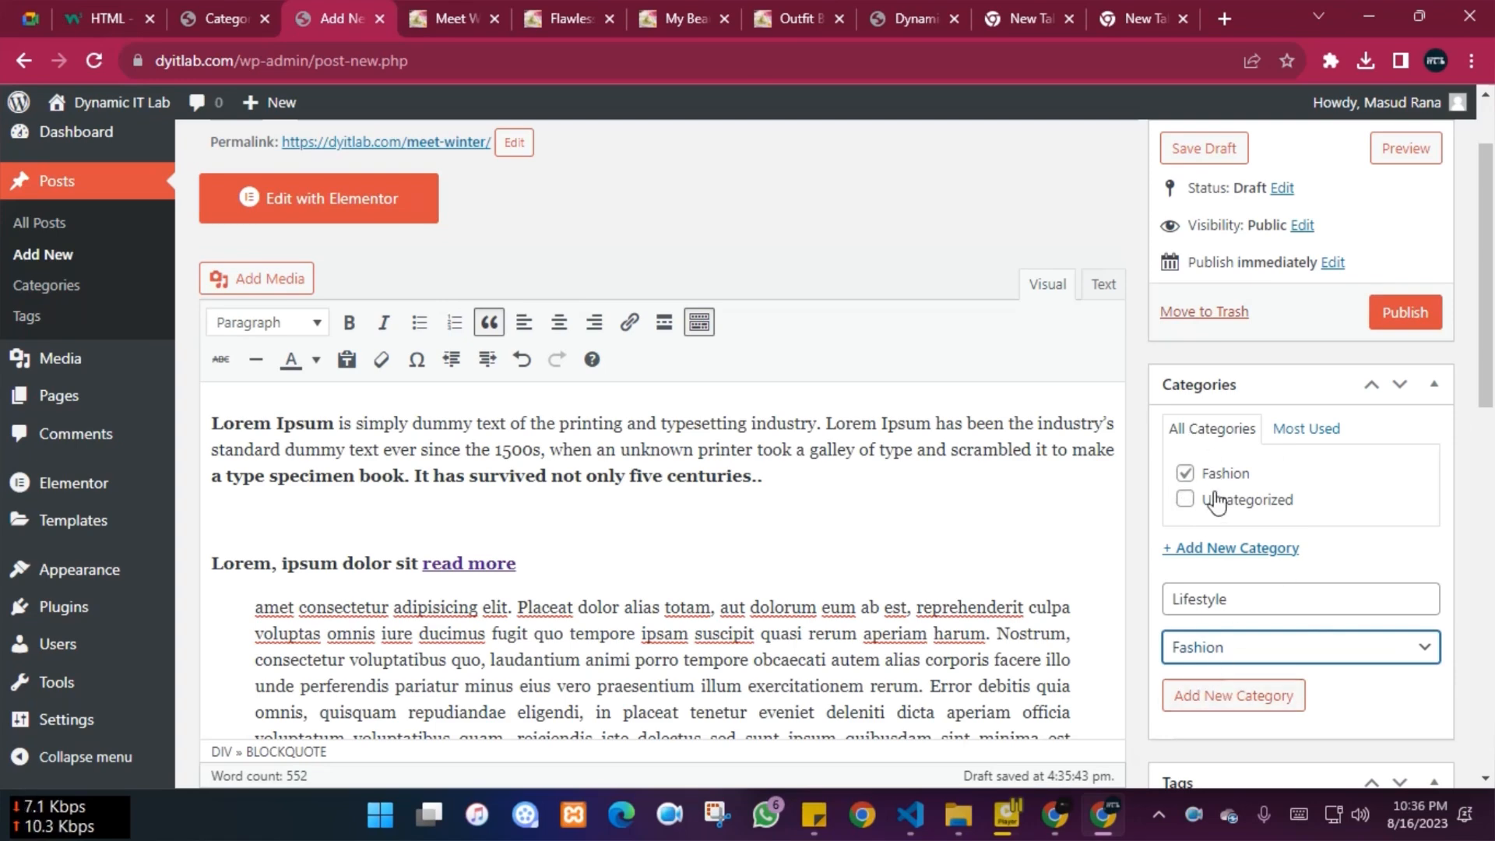
left_click(1211, 698)
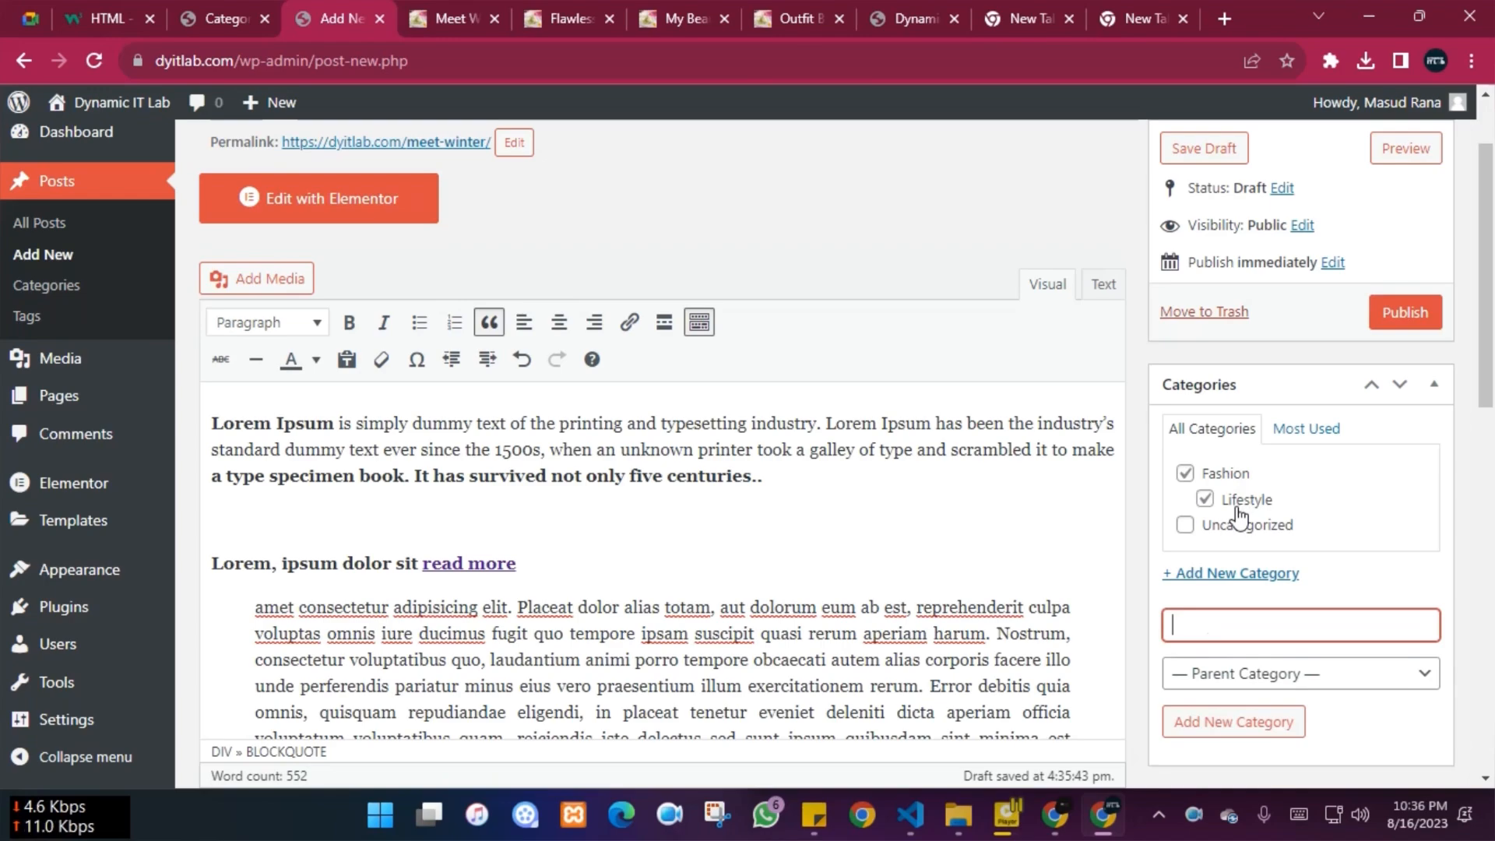
scroll(1320, 492, "down", 5)
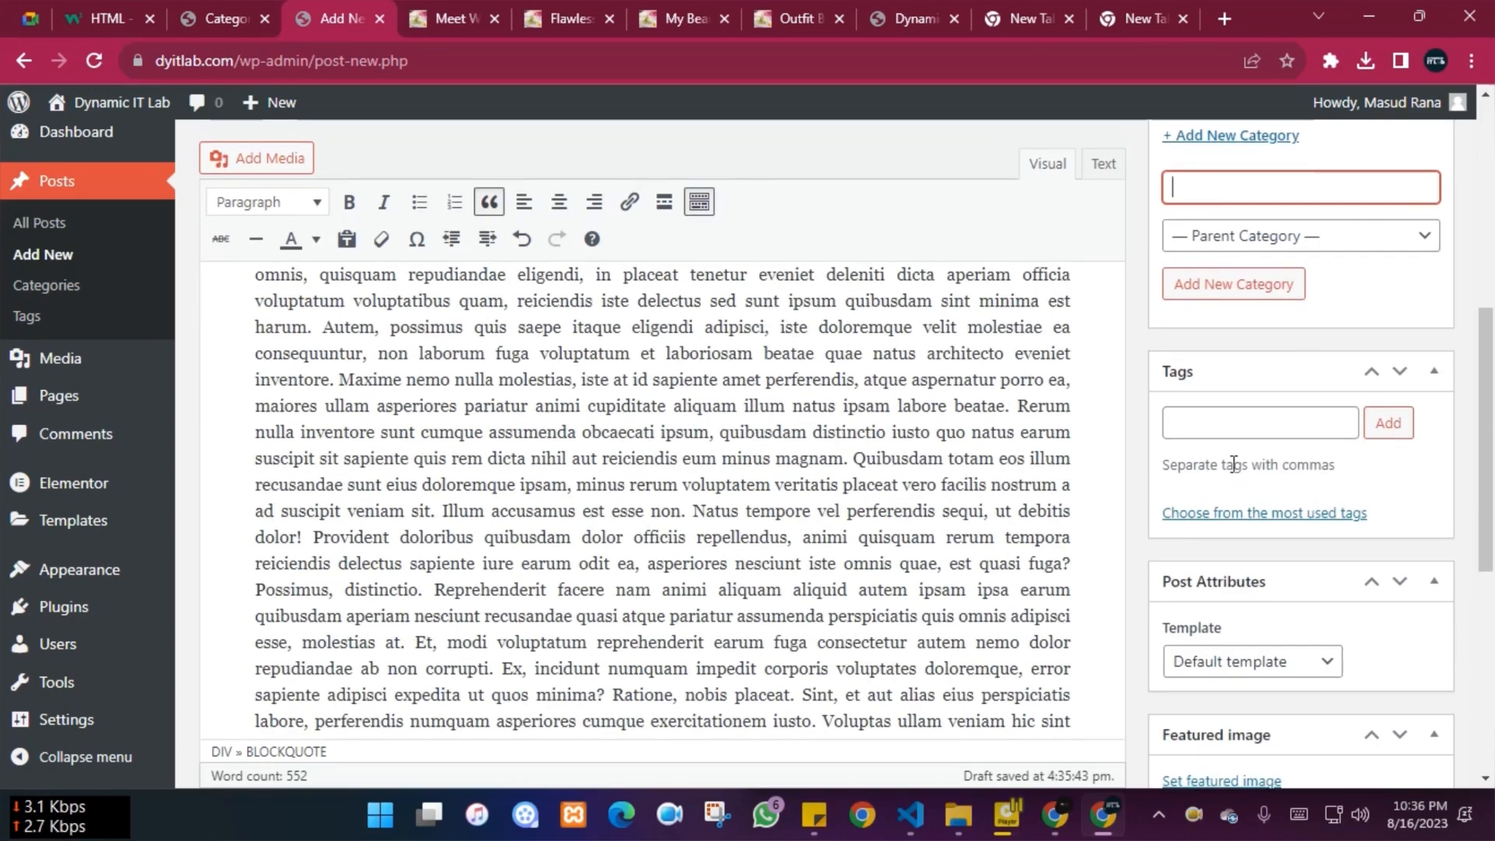
Review the demo Meet Winter post in its tab for reference
left_click(459, 31)
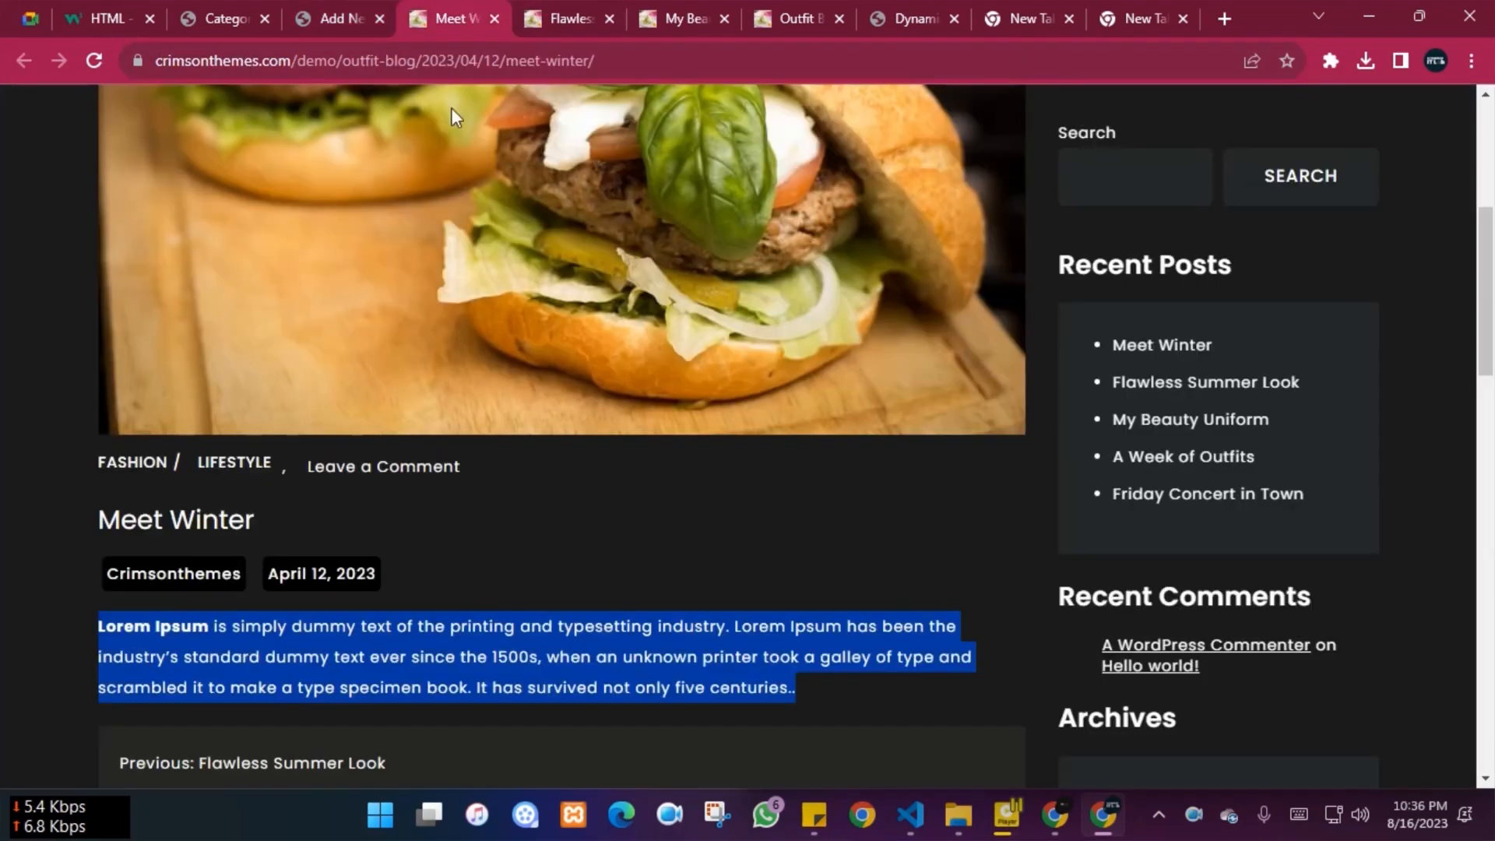
left_click(21, 546)
scroll(714, 507, "up", 5)
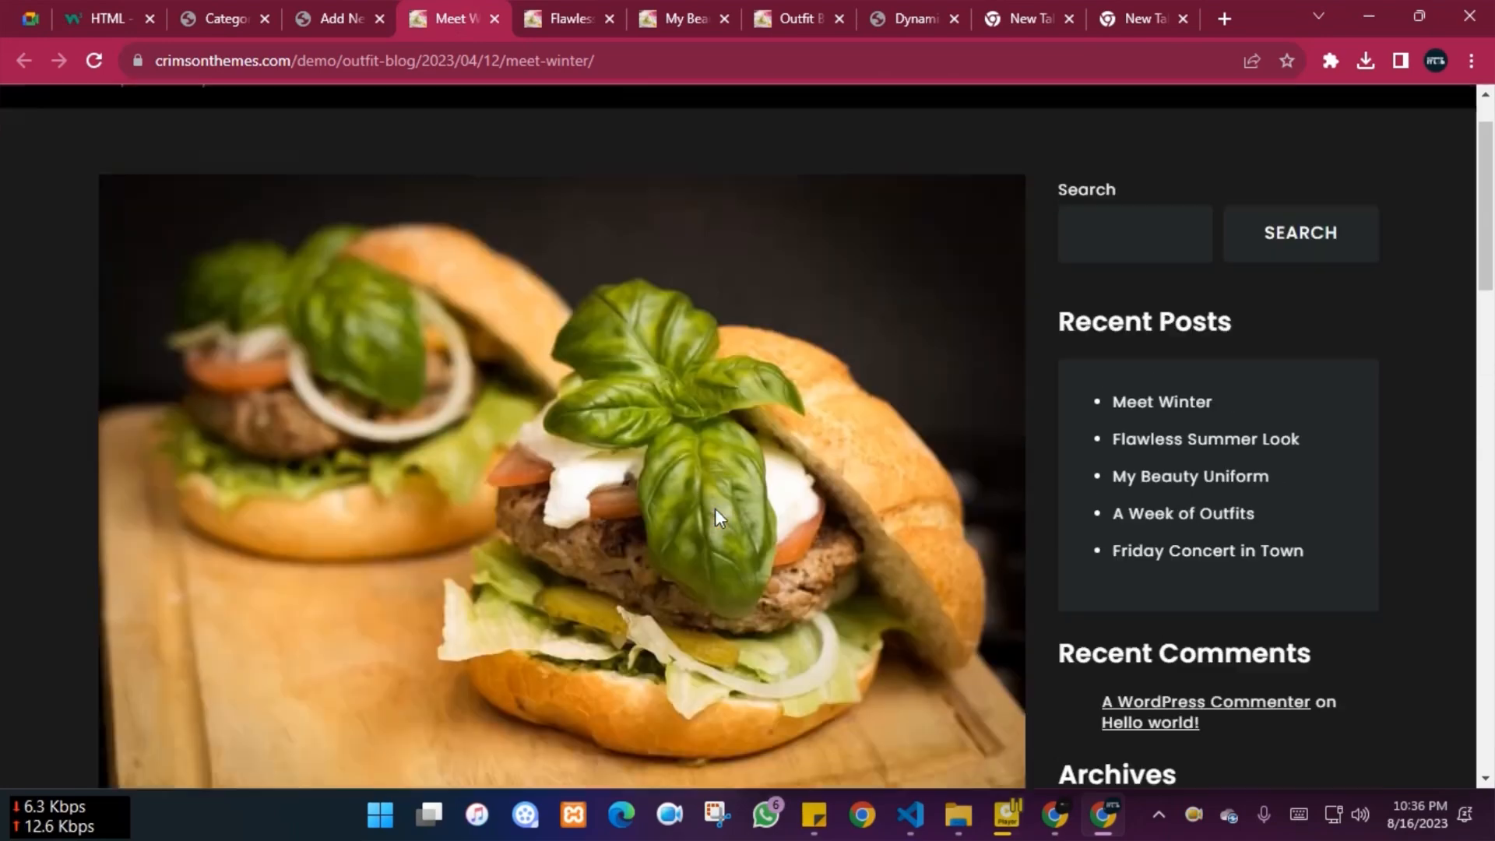
scroll(714, 507, "down", 5)
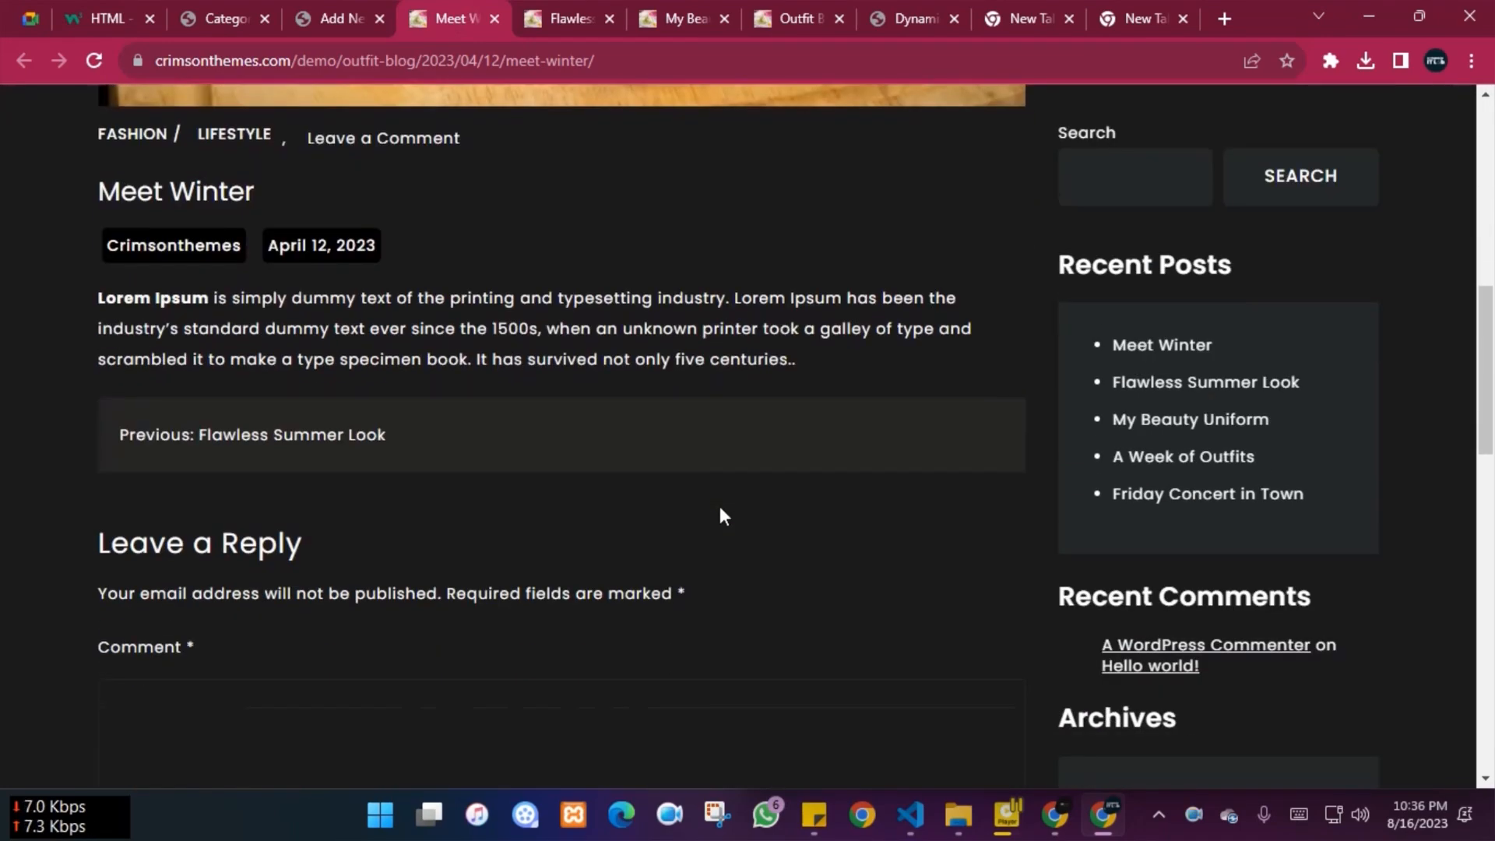
scroll(719, 513, "up", 1)
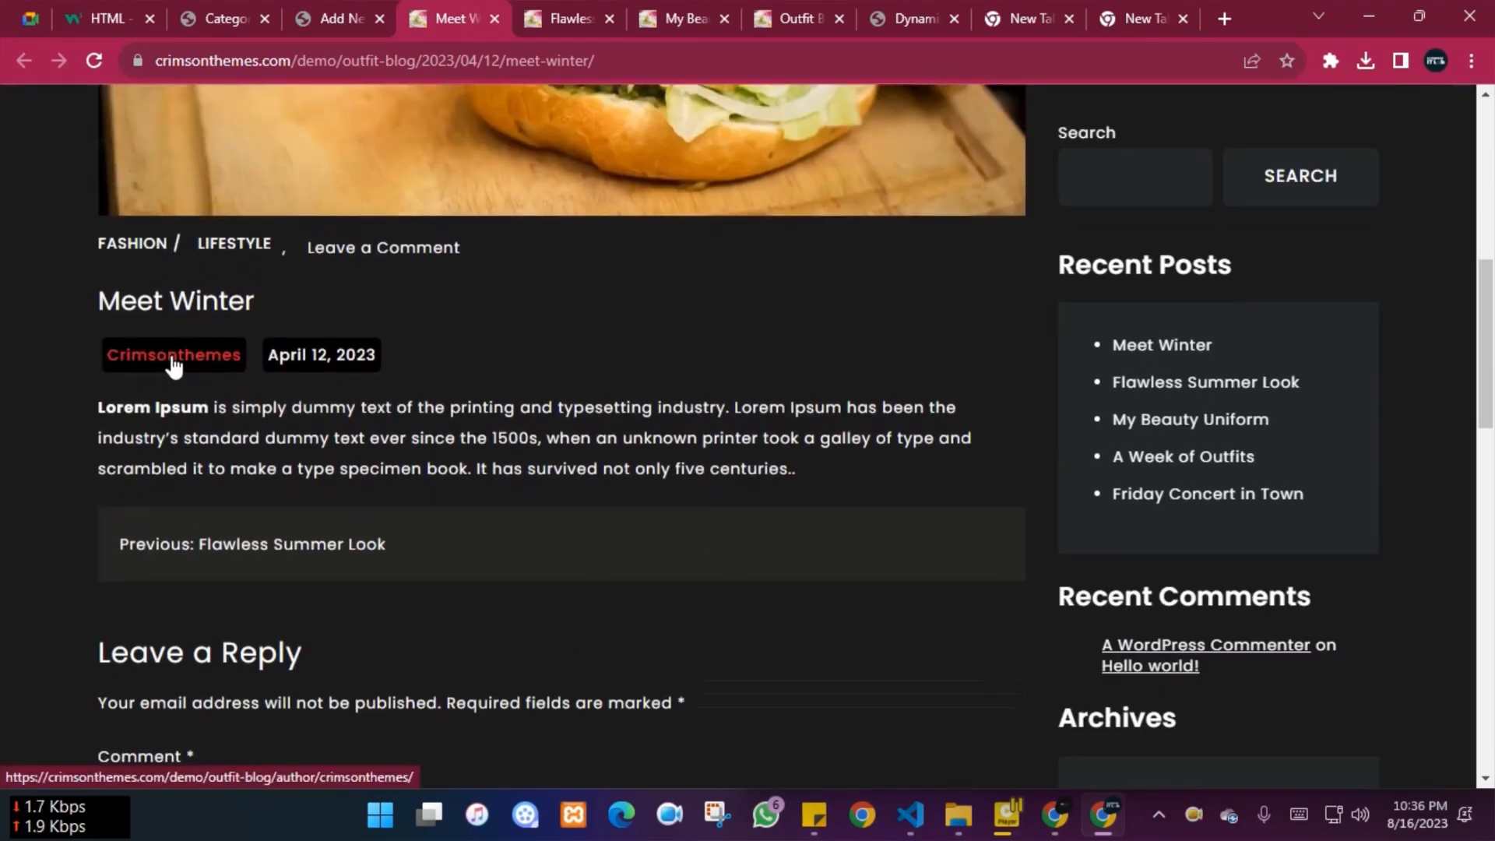
scroll(816, 393, "up", 2)
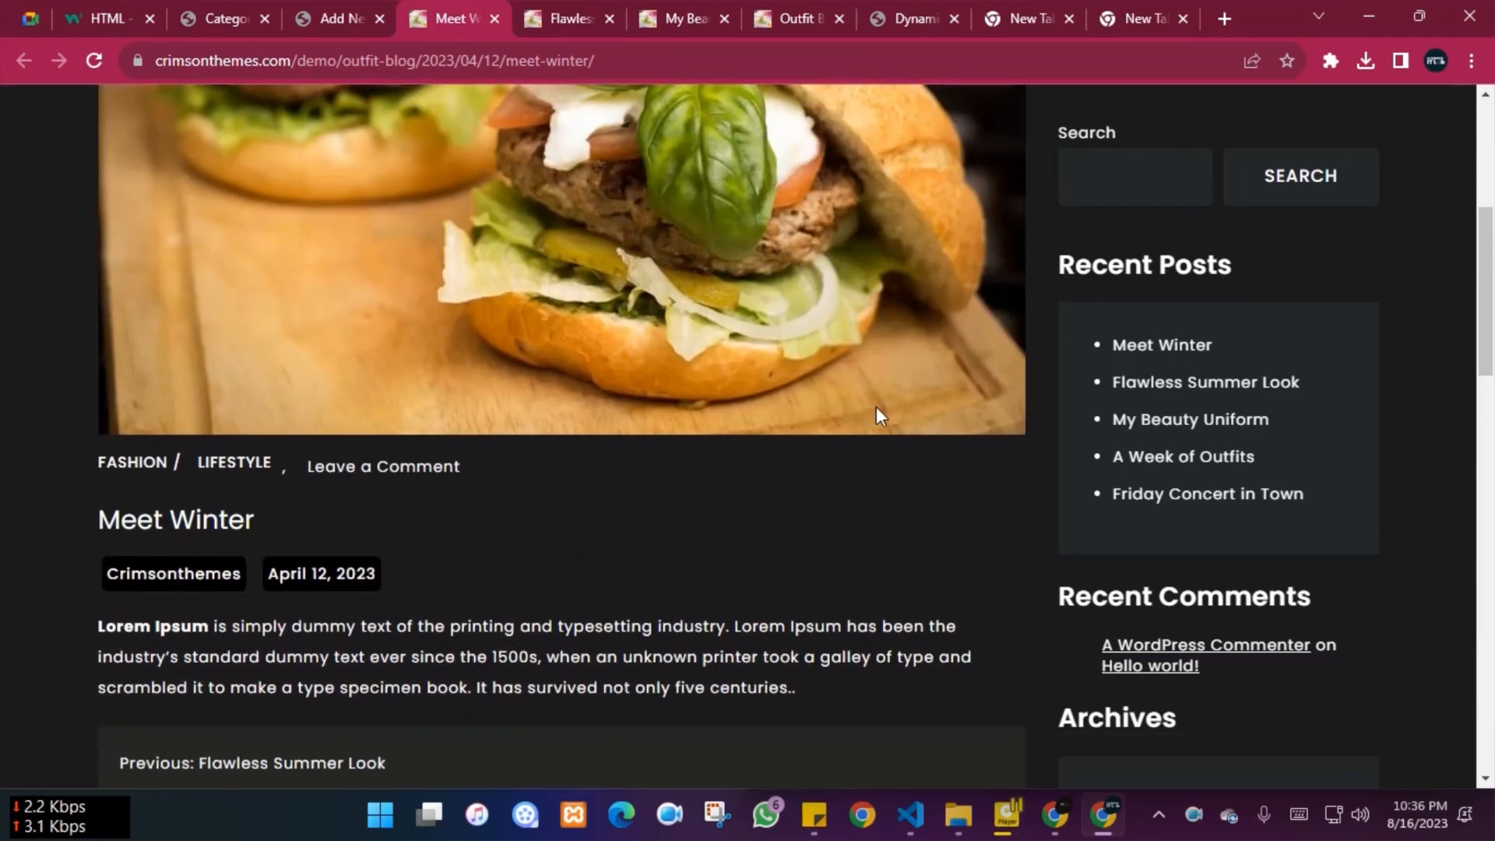
scroll(1195, 475, "up", 5)
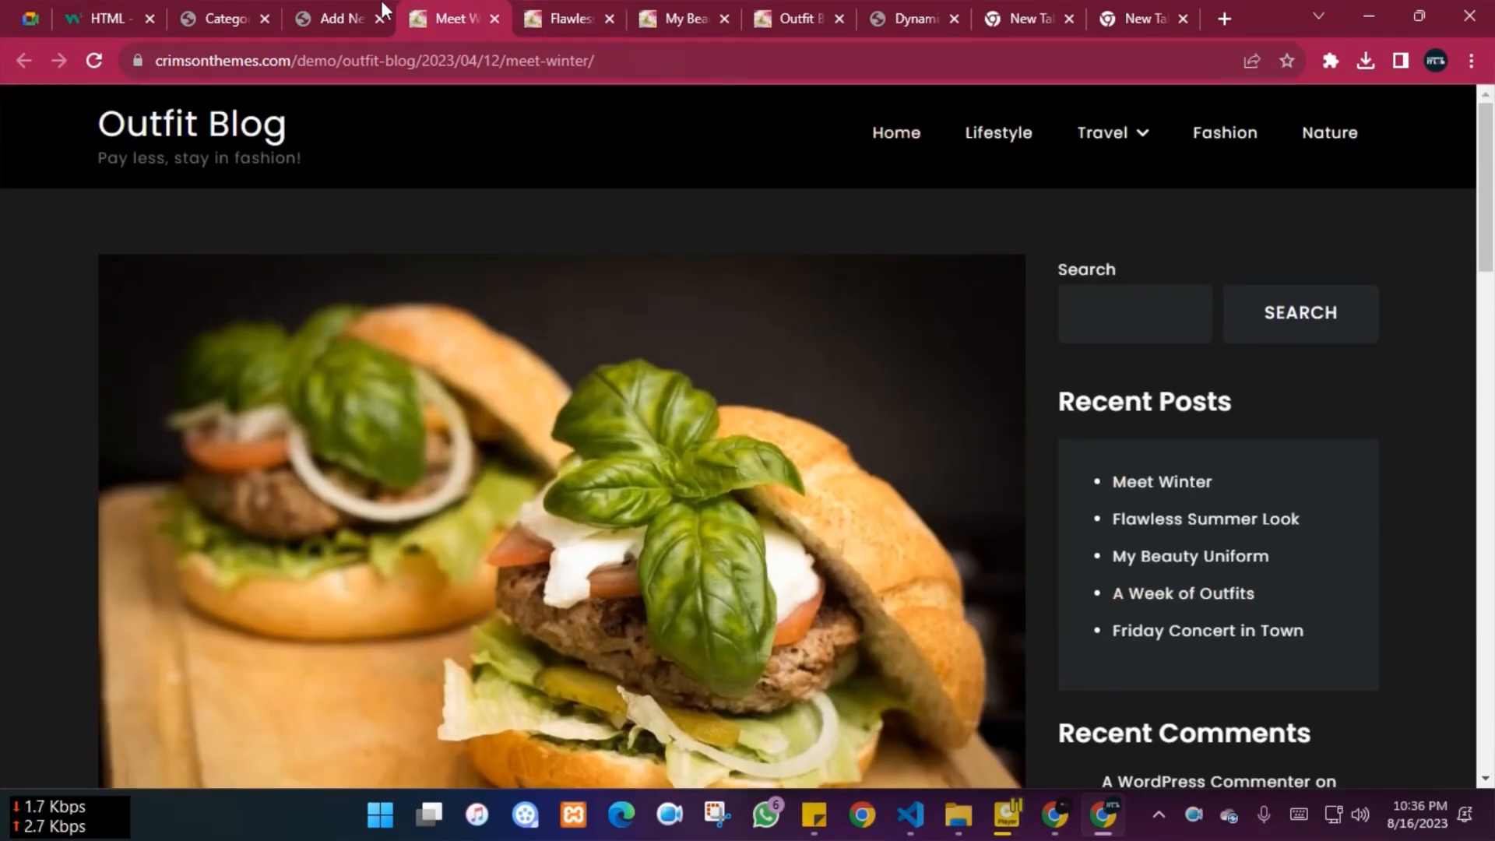
left_click(349, 11)
Enter the tags Lifestyle and Fashion in the Tags box
left_click(1248, 423)
type("Lifestyle,")
key("Return")
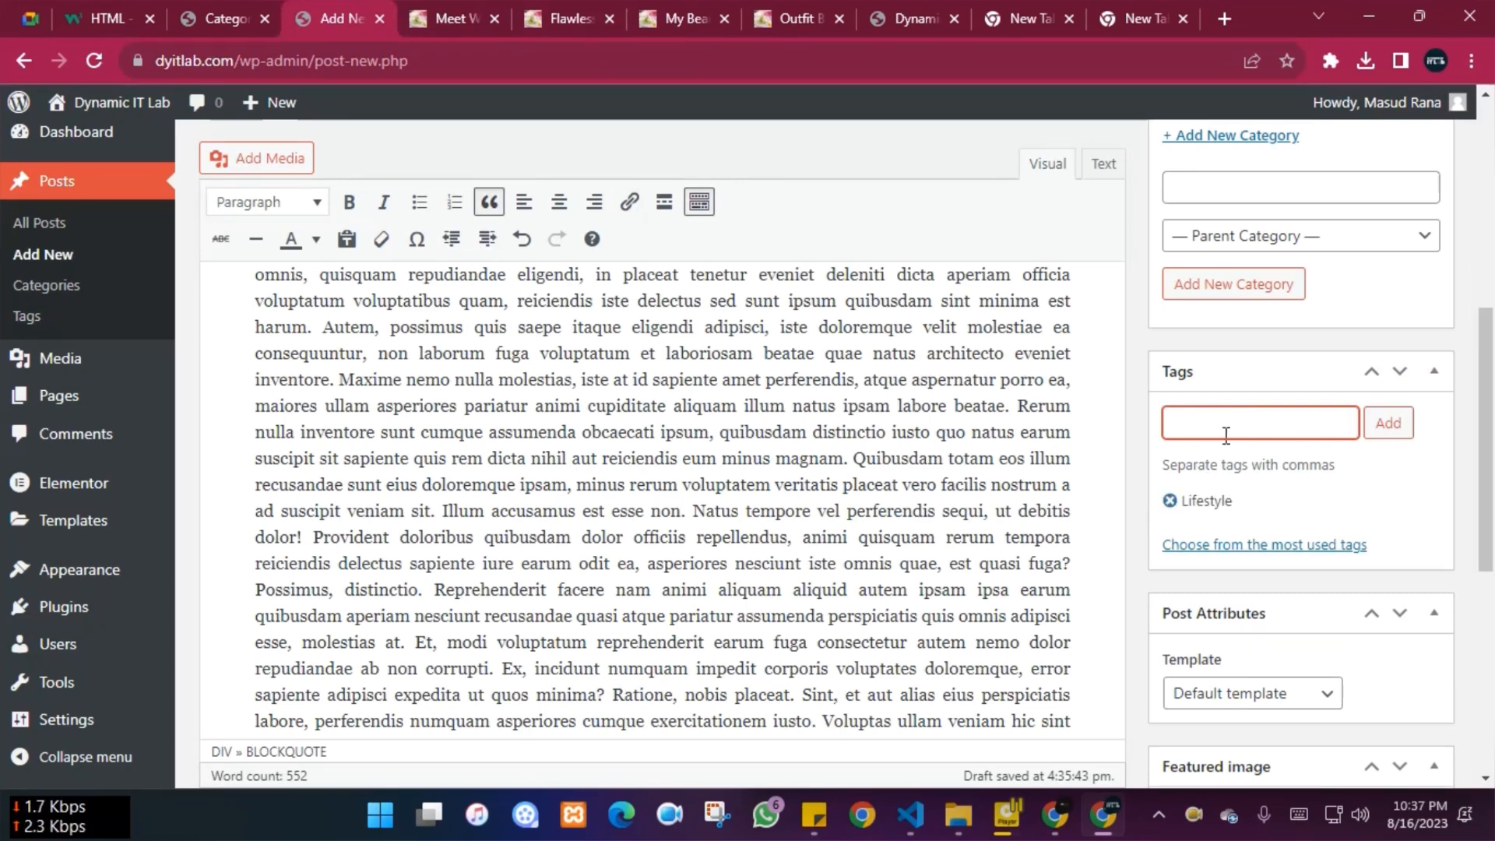
type("Fashion")
key("Return")
scroll(1233, 437, "down", 5)
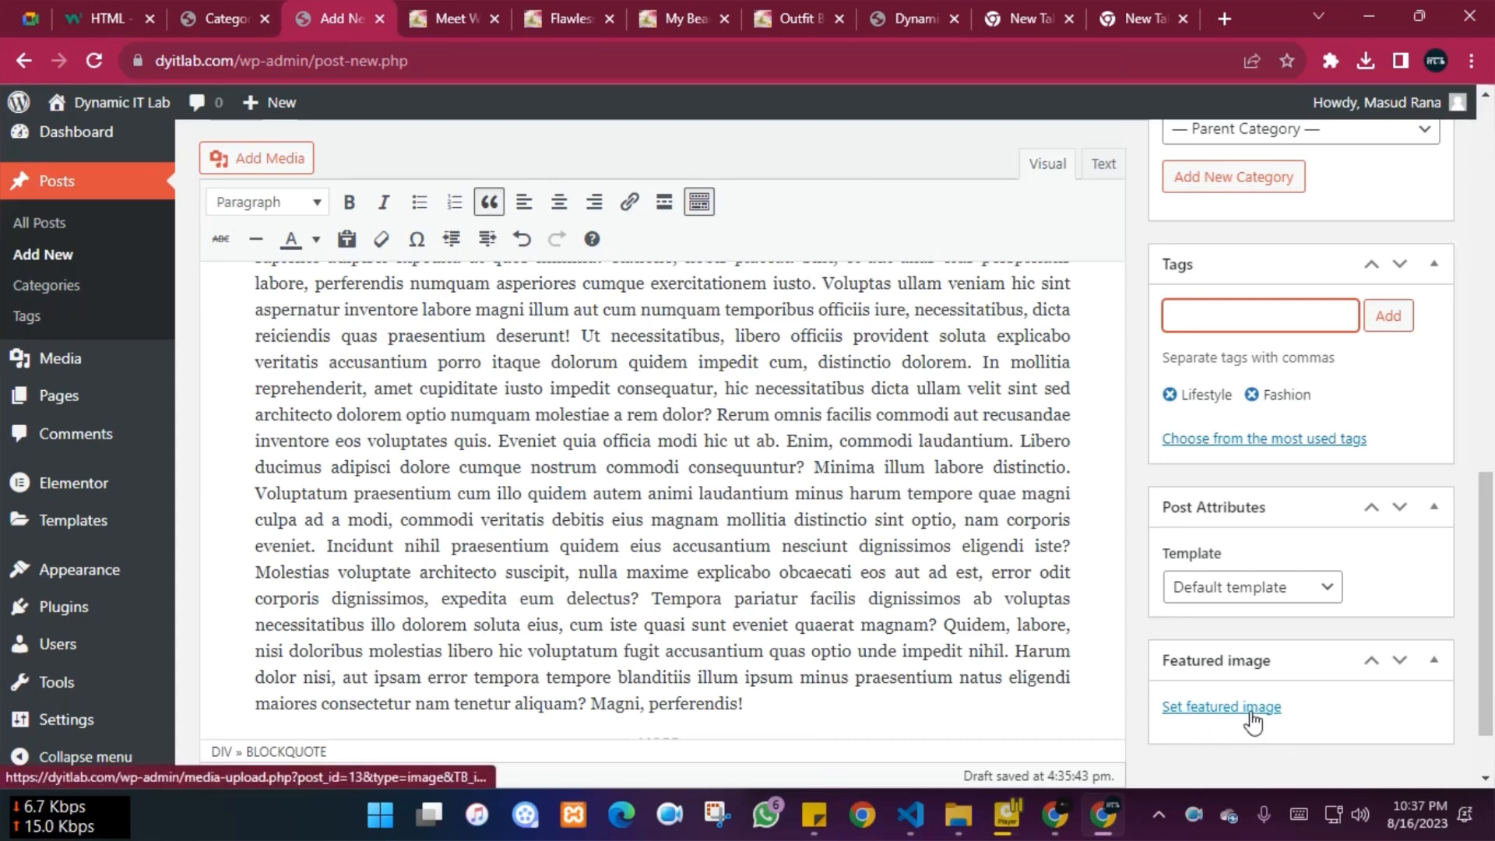
Glance at the published Meet Winter post and the Outfit Blog listing
left_click(436, 1)
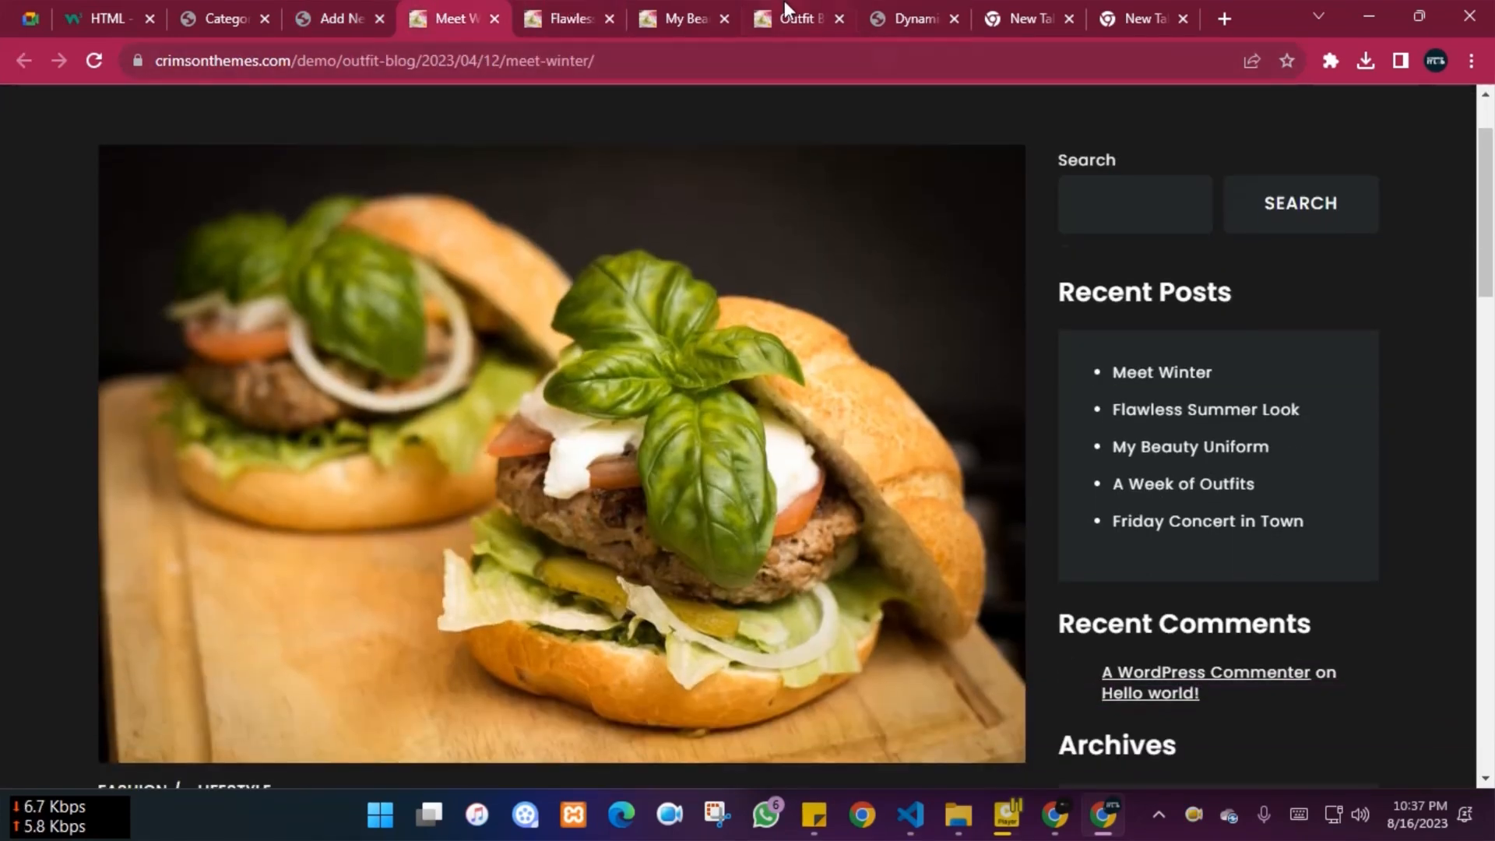
left_click(783, 2)
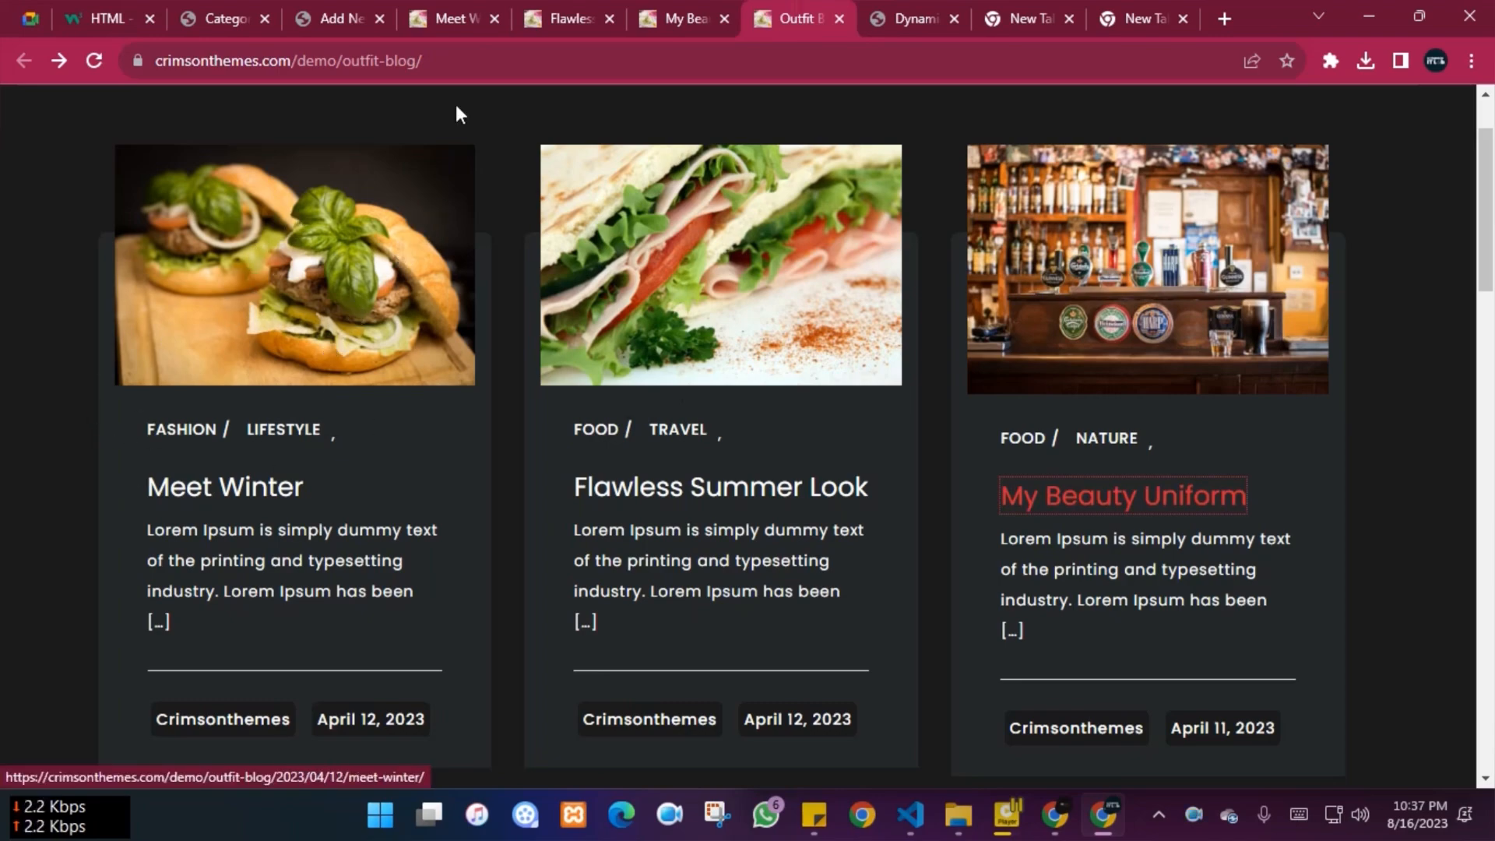
left_click(346, 14)
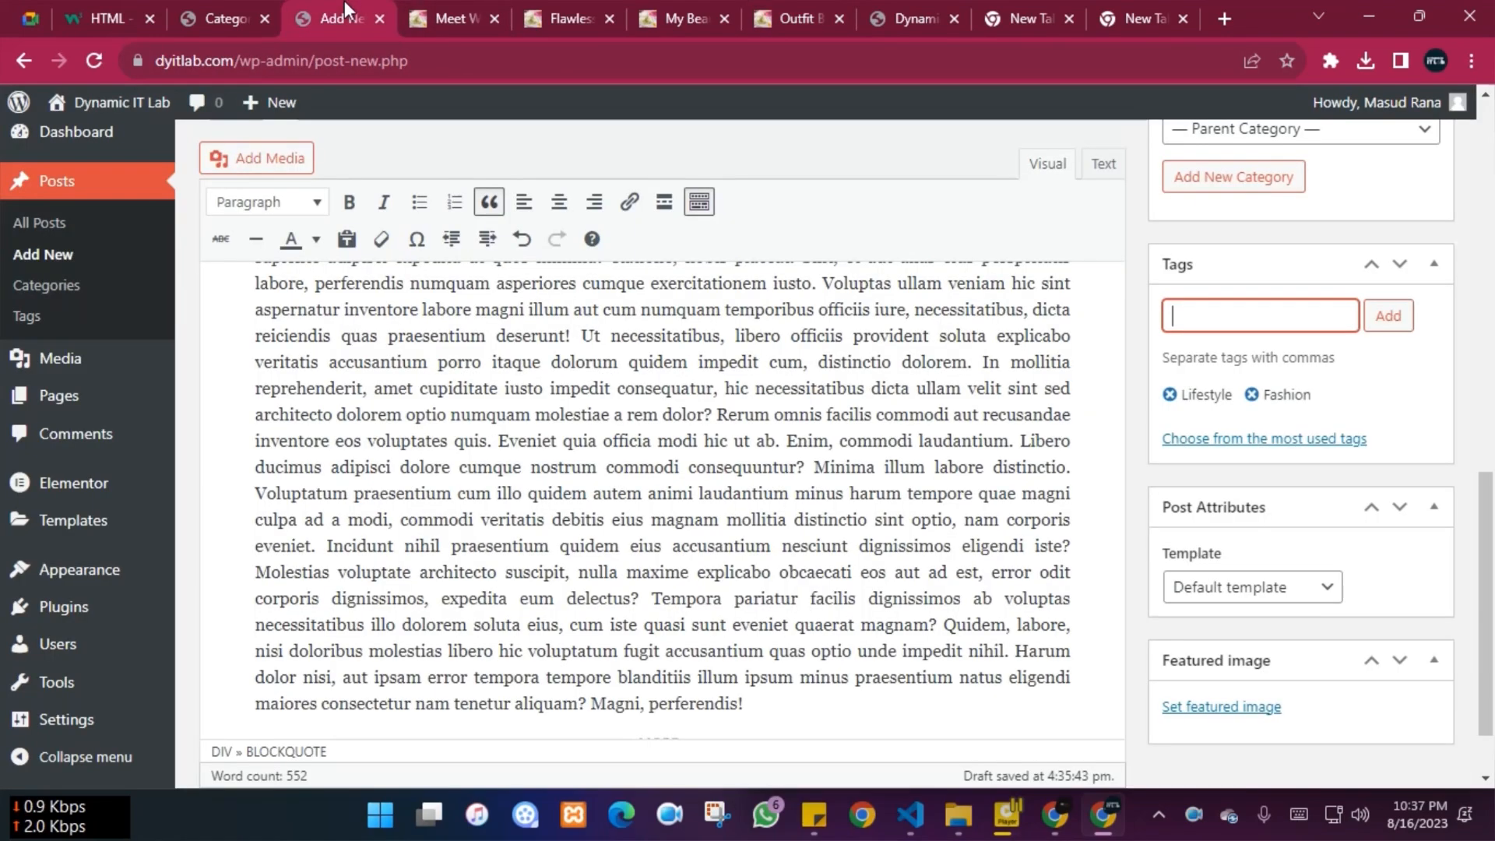
Under Set featured image, check the Media Library, then bring up the file picker from Upload files
left_click(1218, 707)
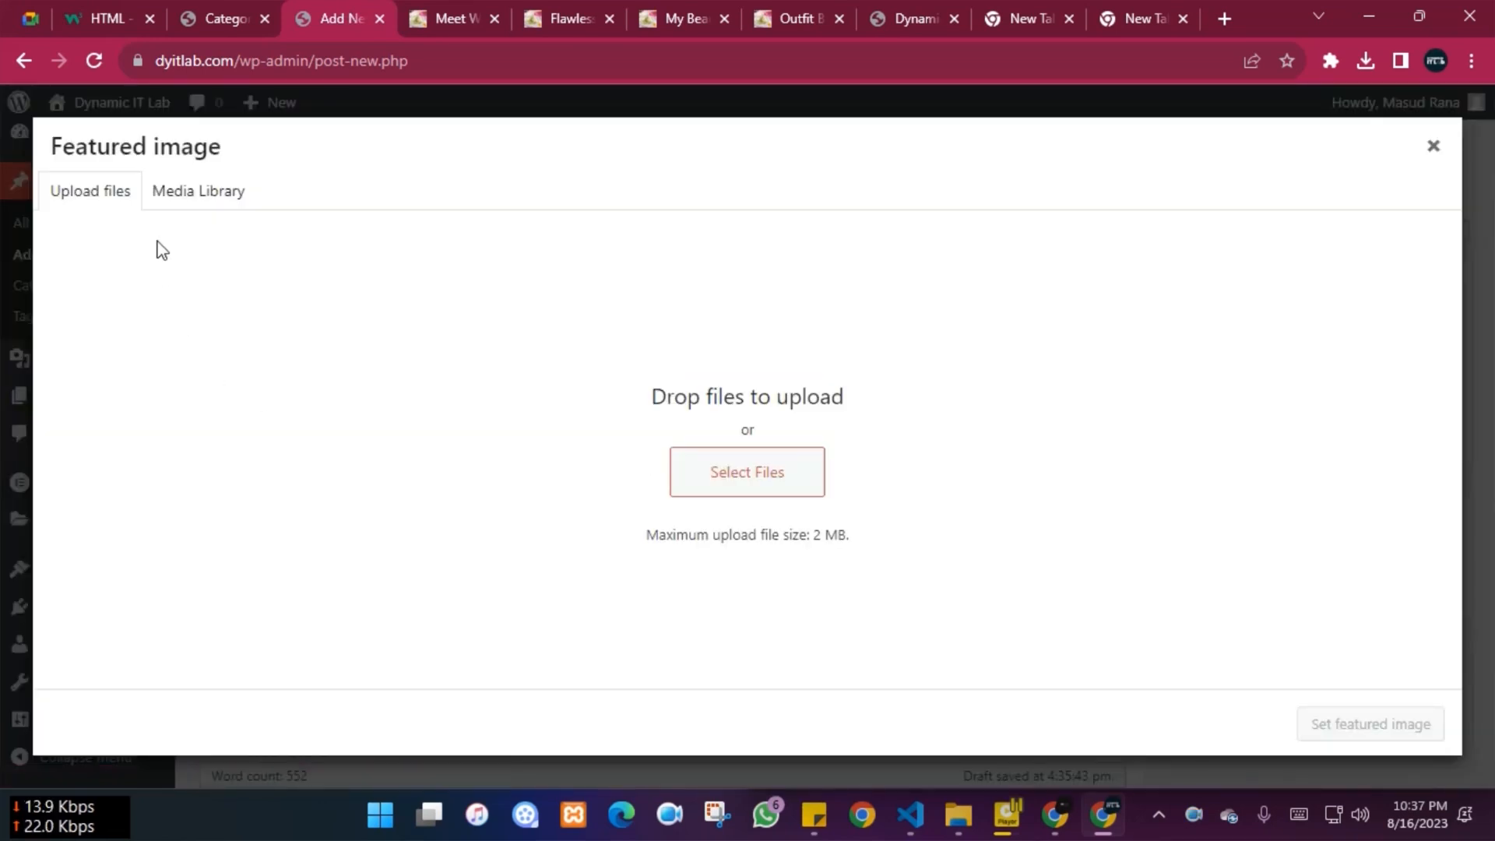
left_click(194, 199)
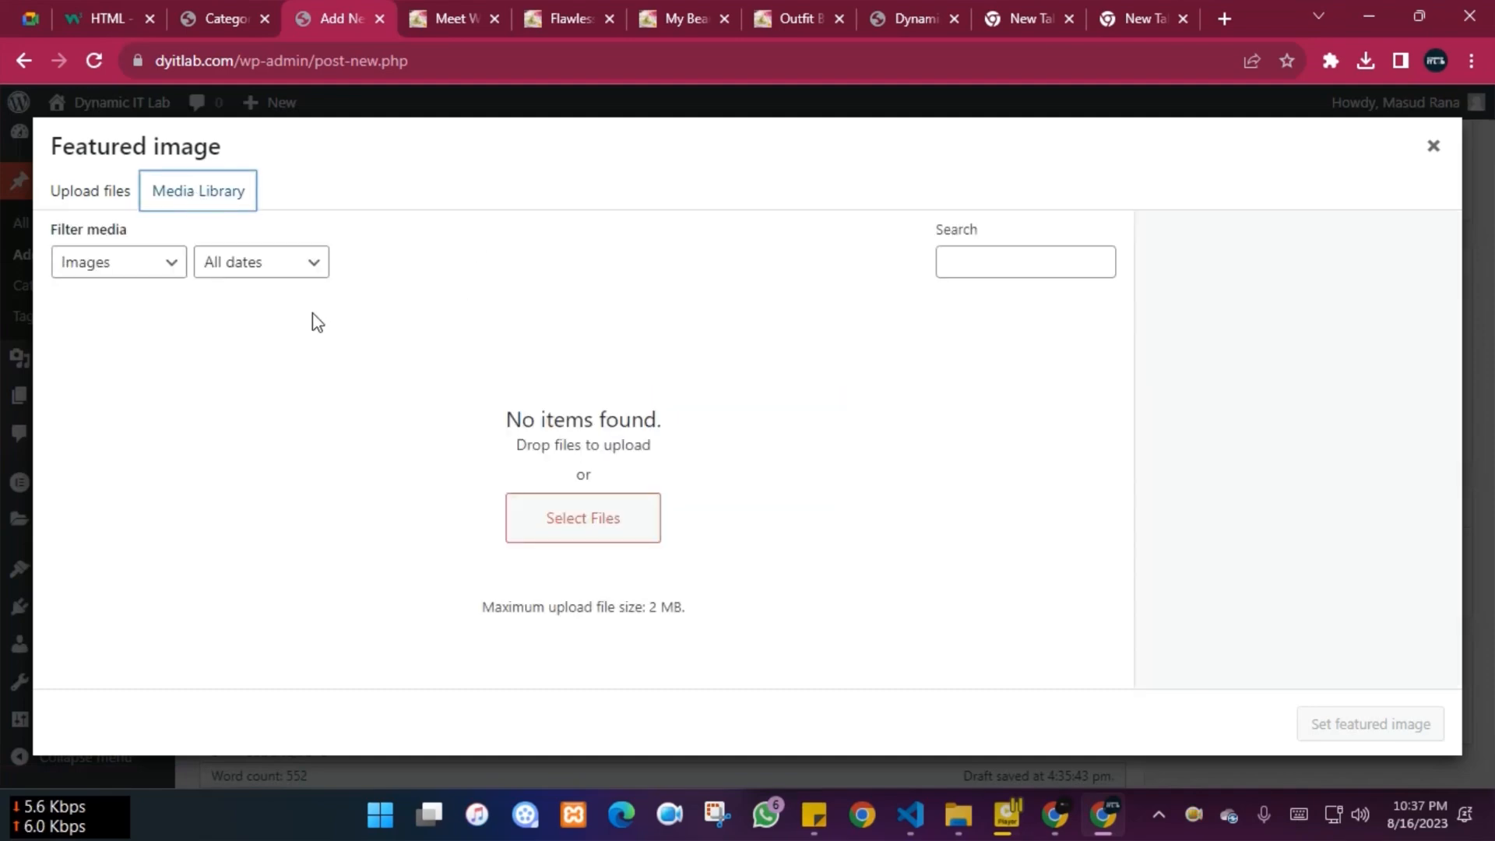
left_click(82, 191)
left_click(748, 483)
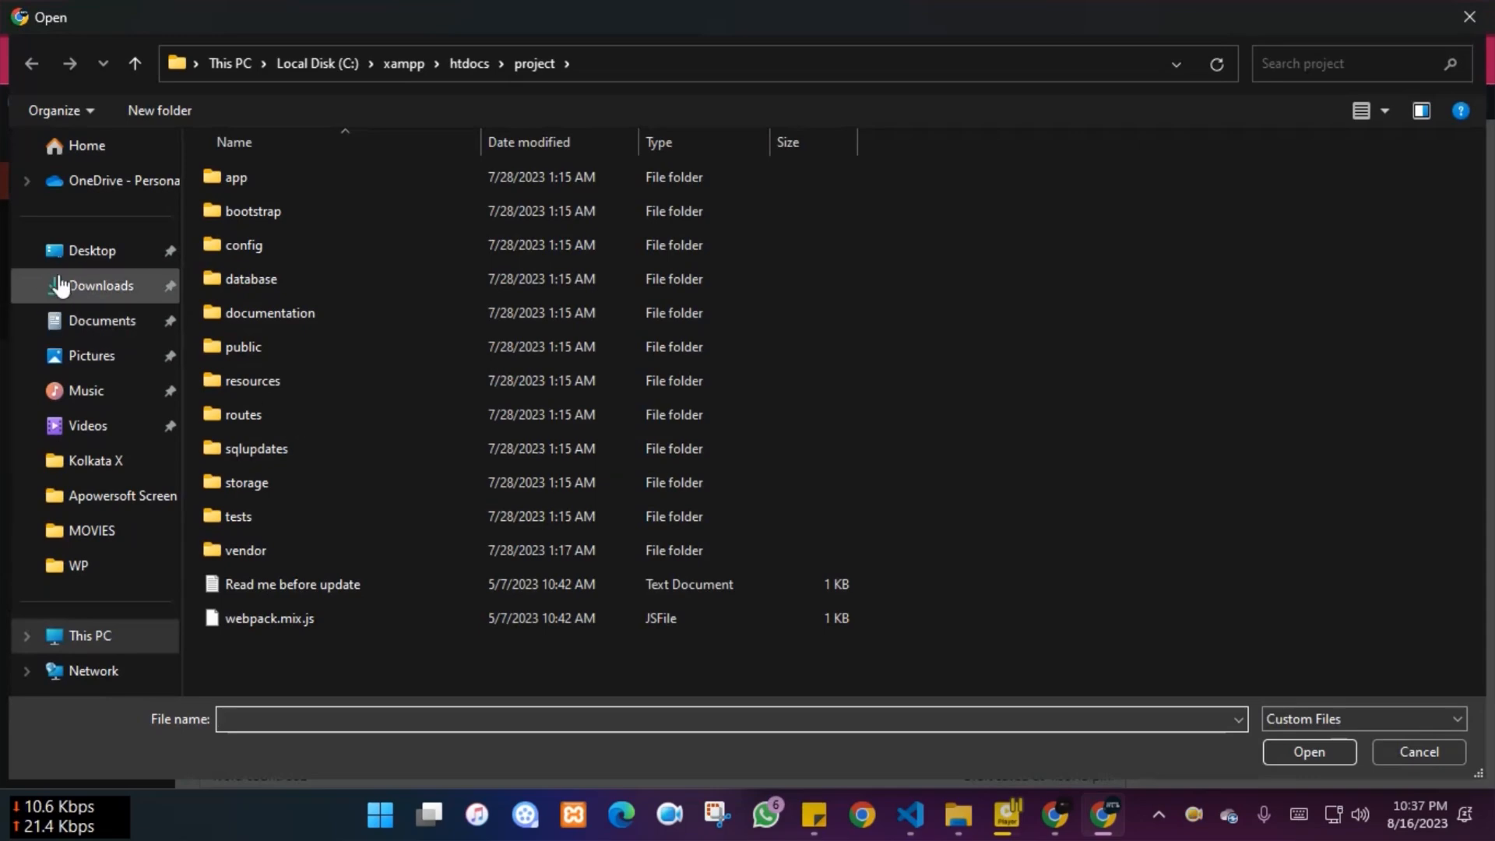
Choose 'Yellow Bright Business Idea Tutorial Youtube Thumbnail' from Downloads for upload
left_click(107, 290)
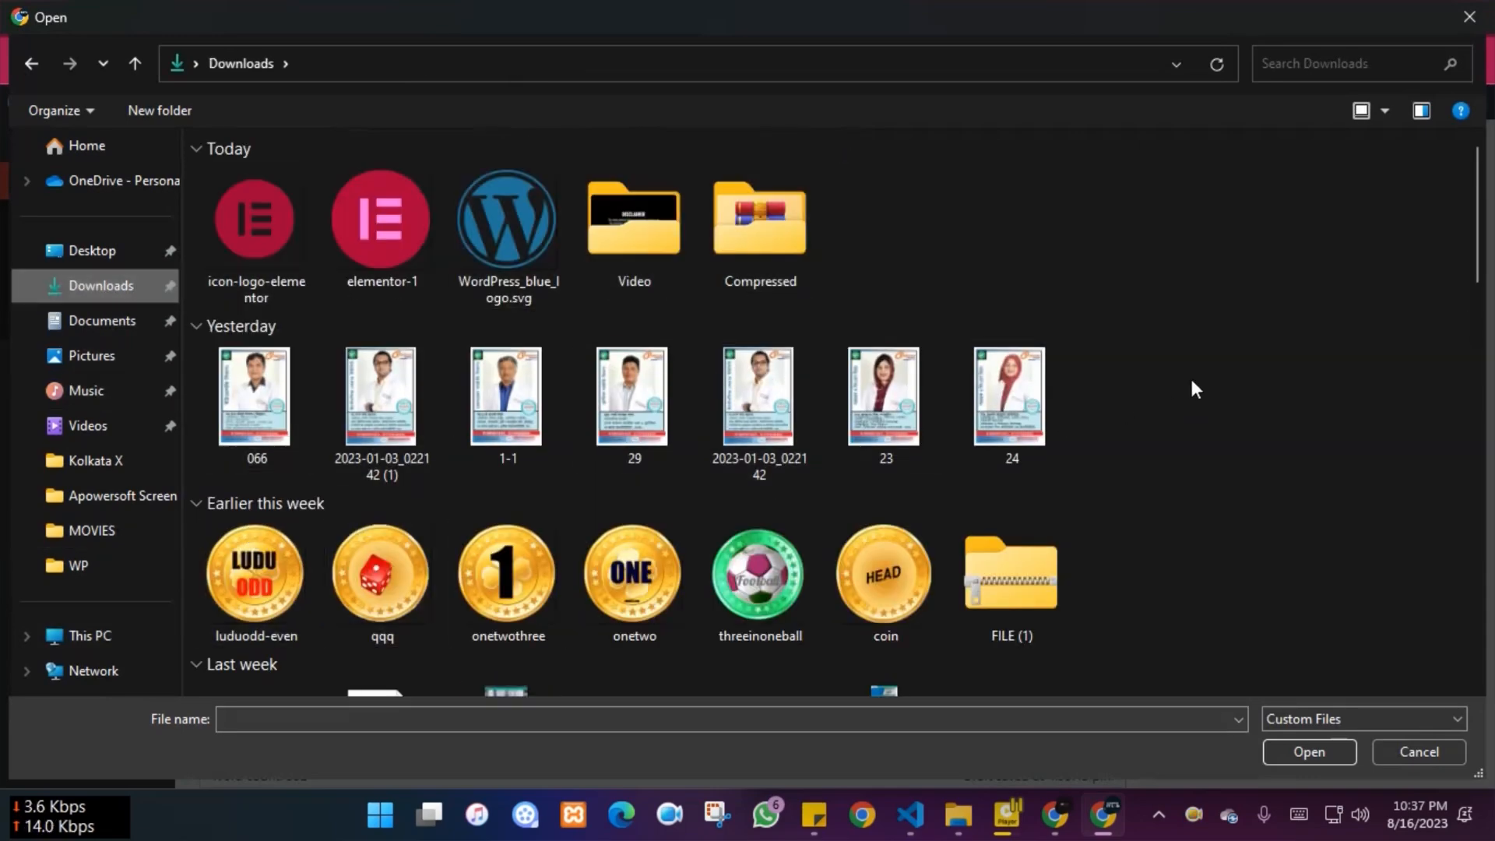
scroll(1186, 385, "down", 5)
scroll(1208, 364, "down", 5)
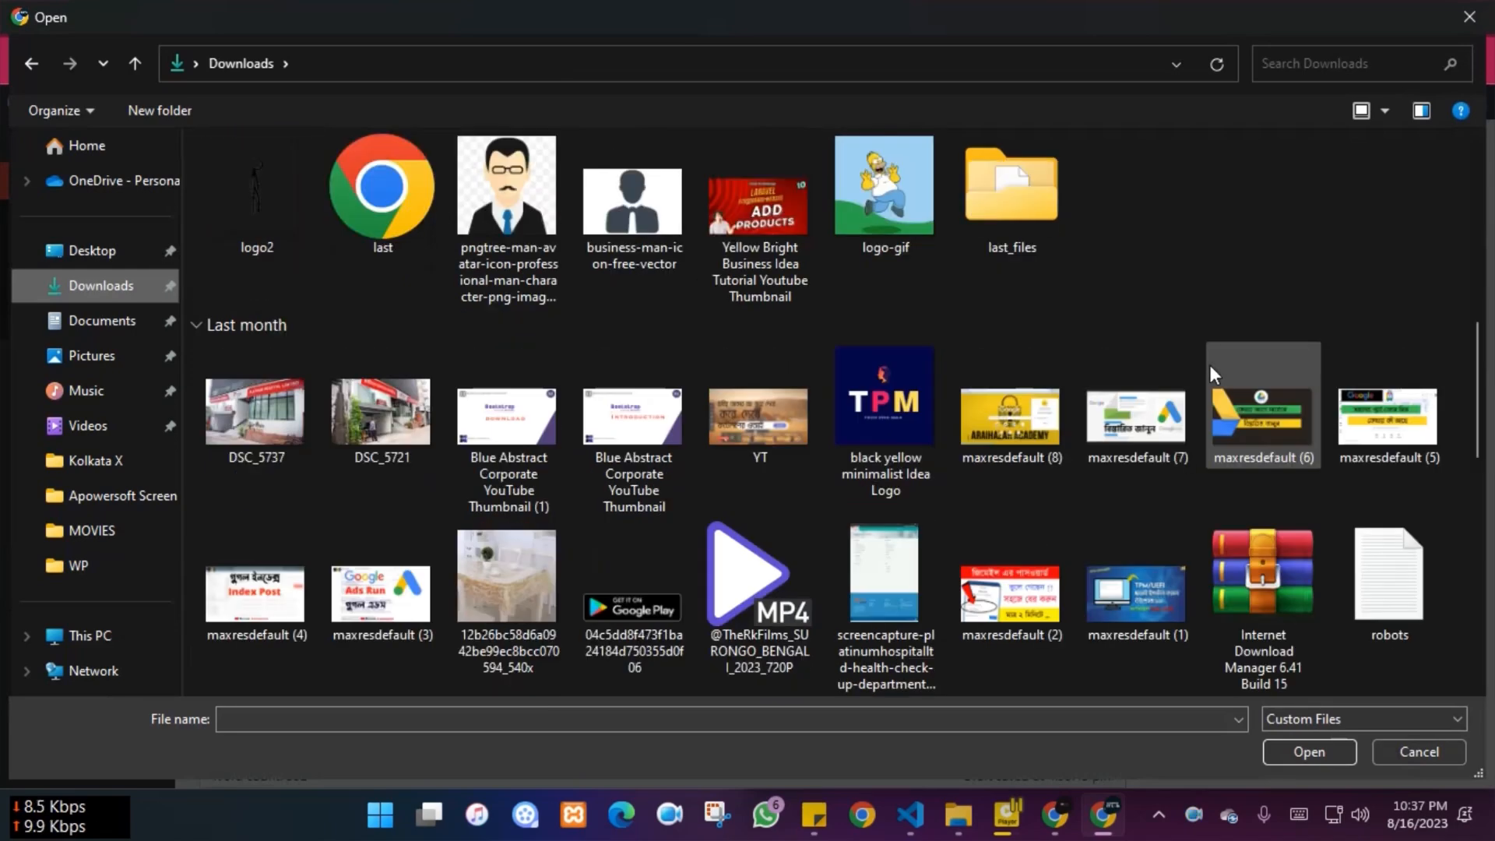
scroll(1209, 364, "up", 10)
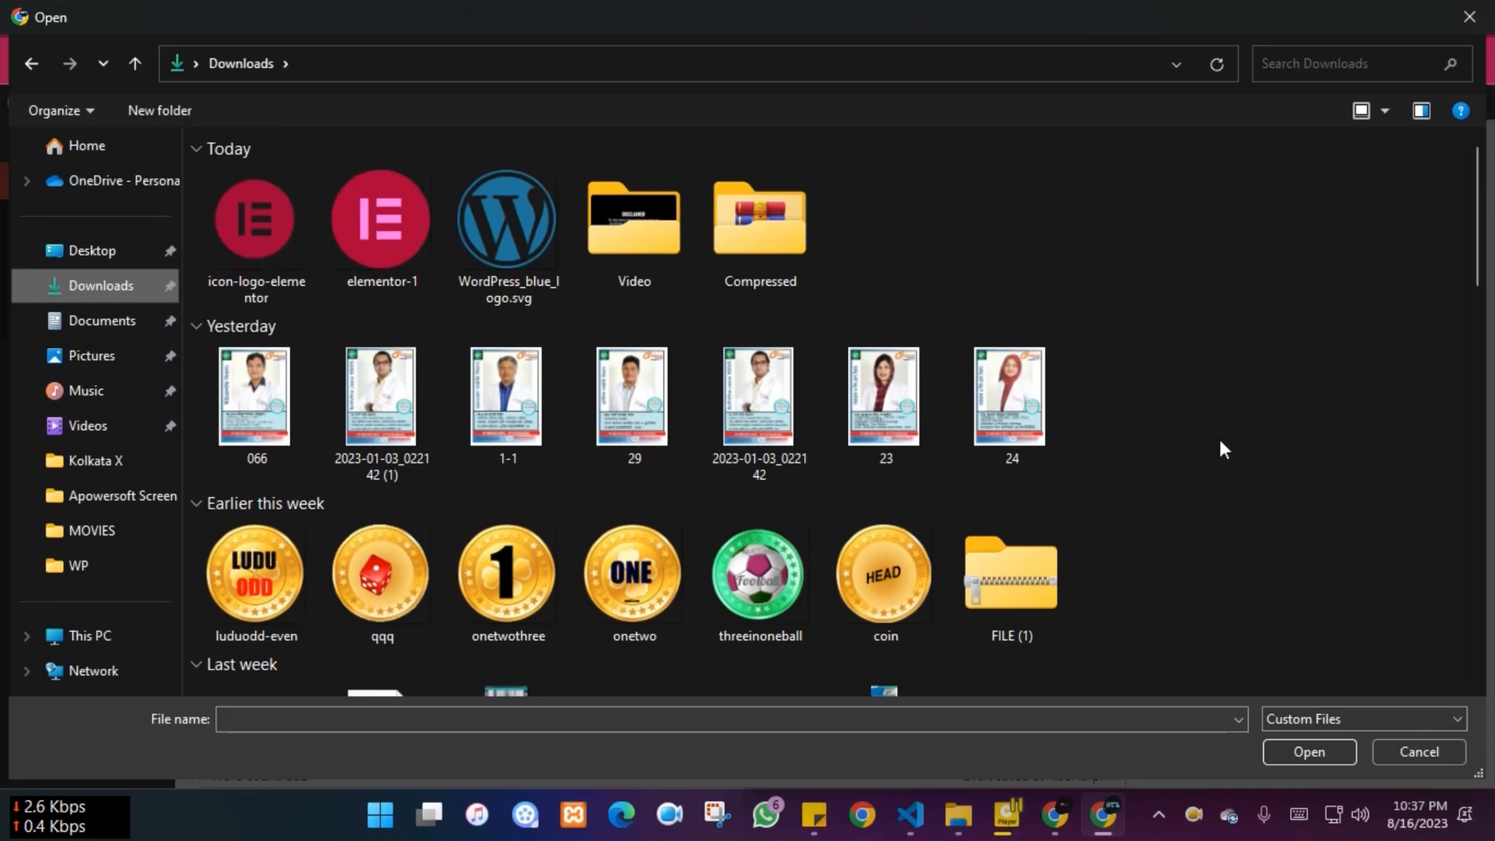
scroll(1224, 448, "down", 10)
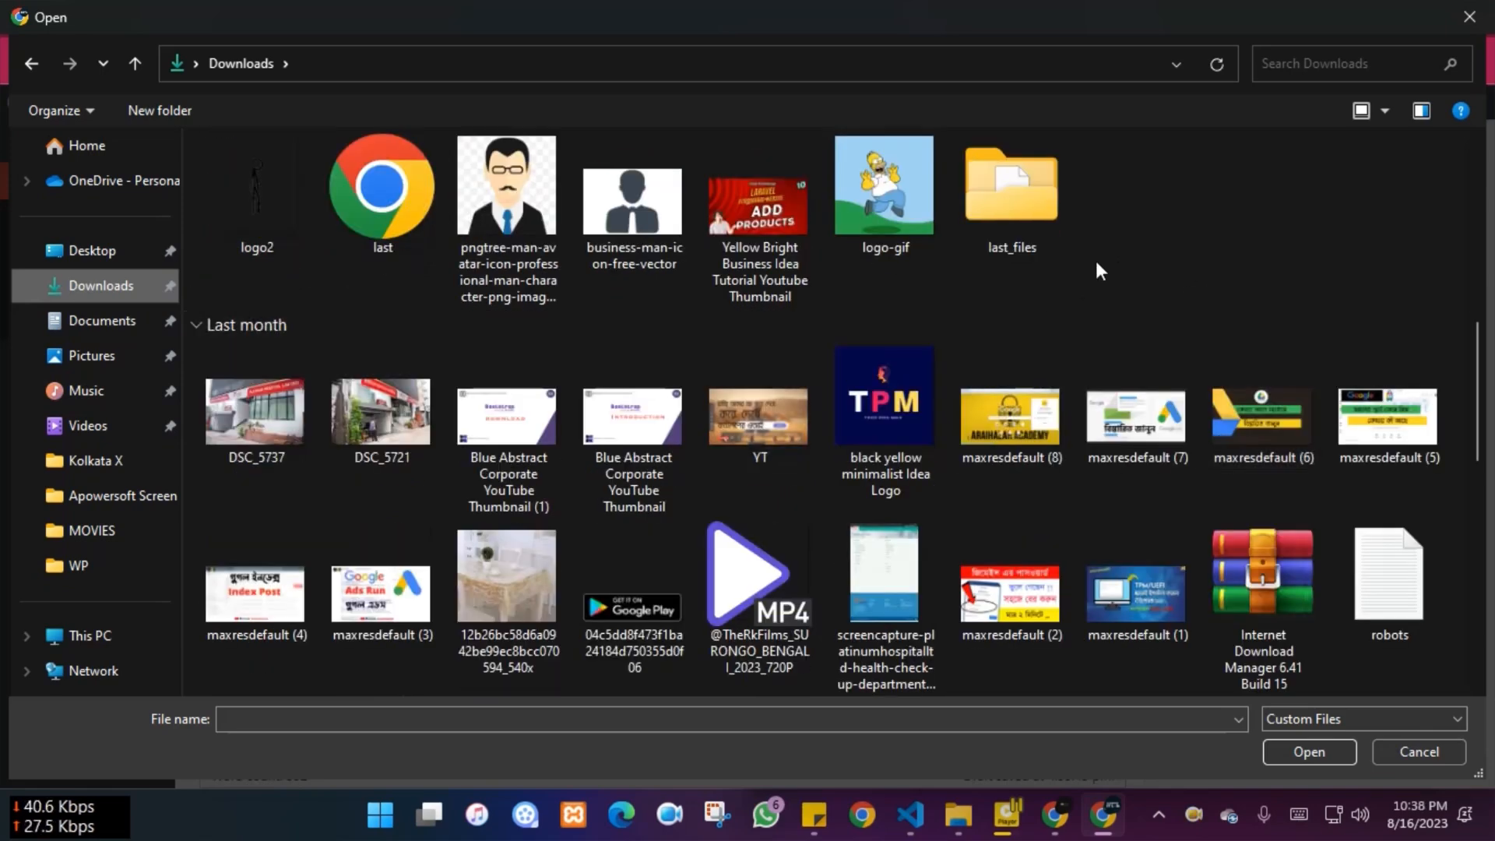
left_click(749, 225)
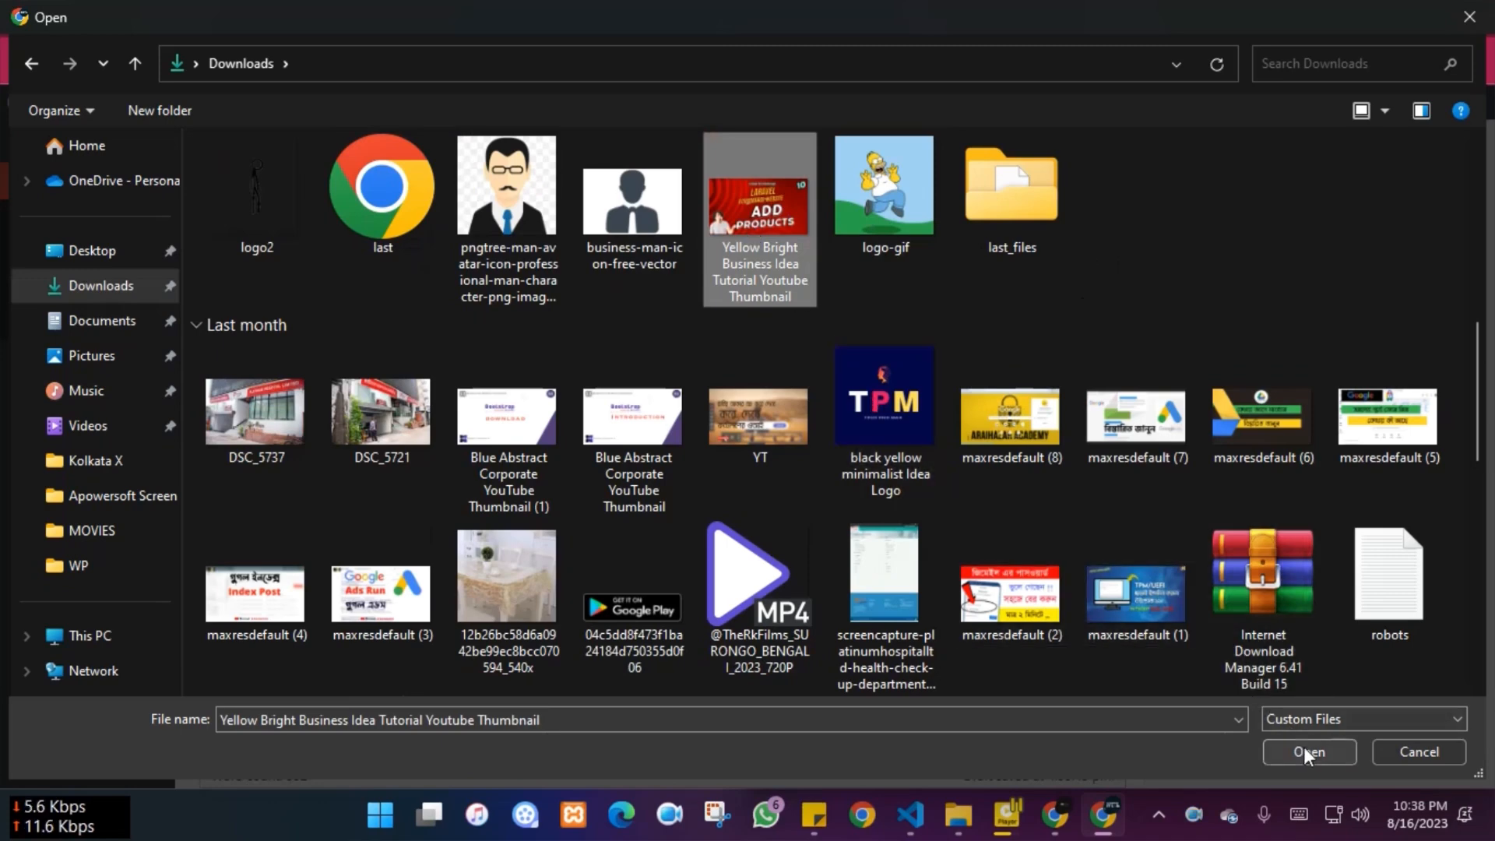
left_click(1307, 749)
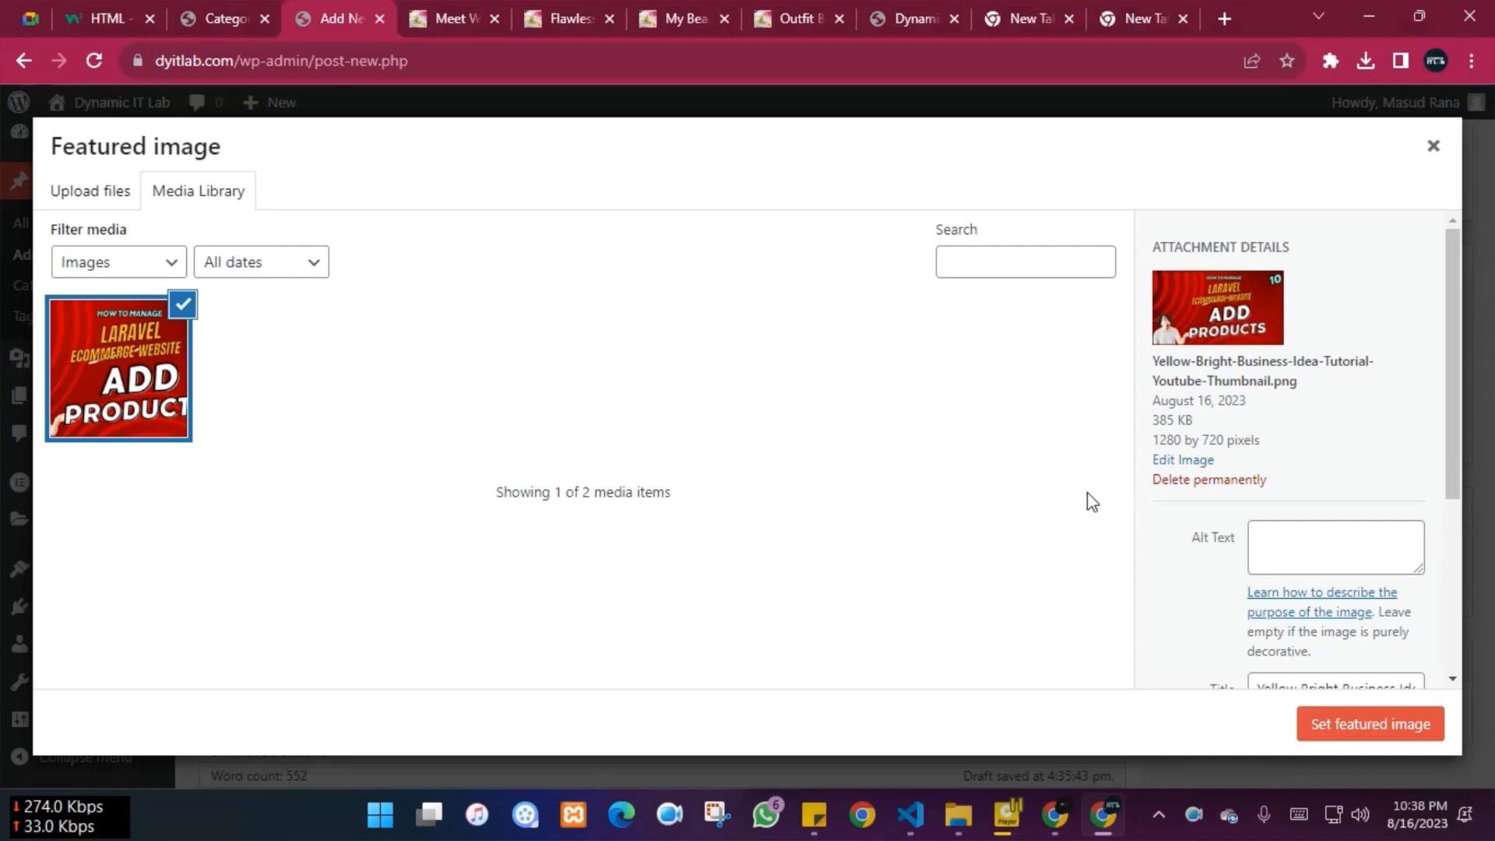
scroll(1351, 510, "down", 3)
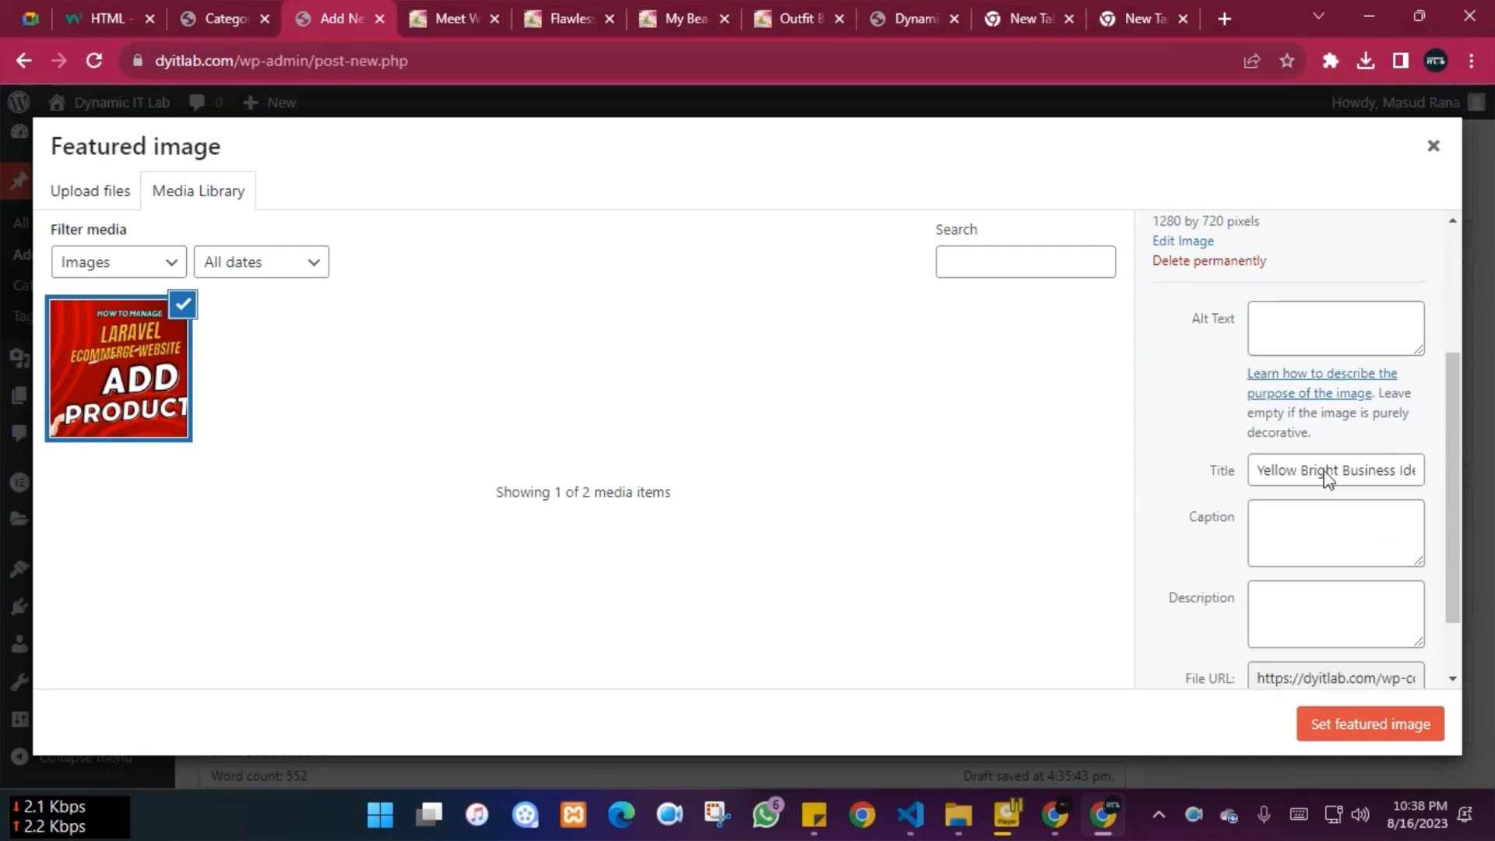
left_click(1334, 321)
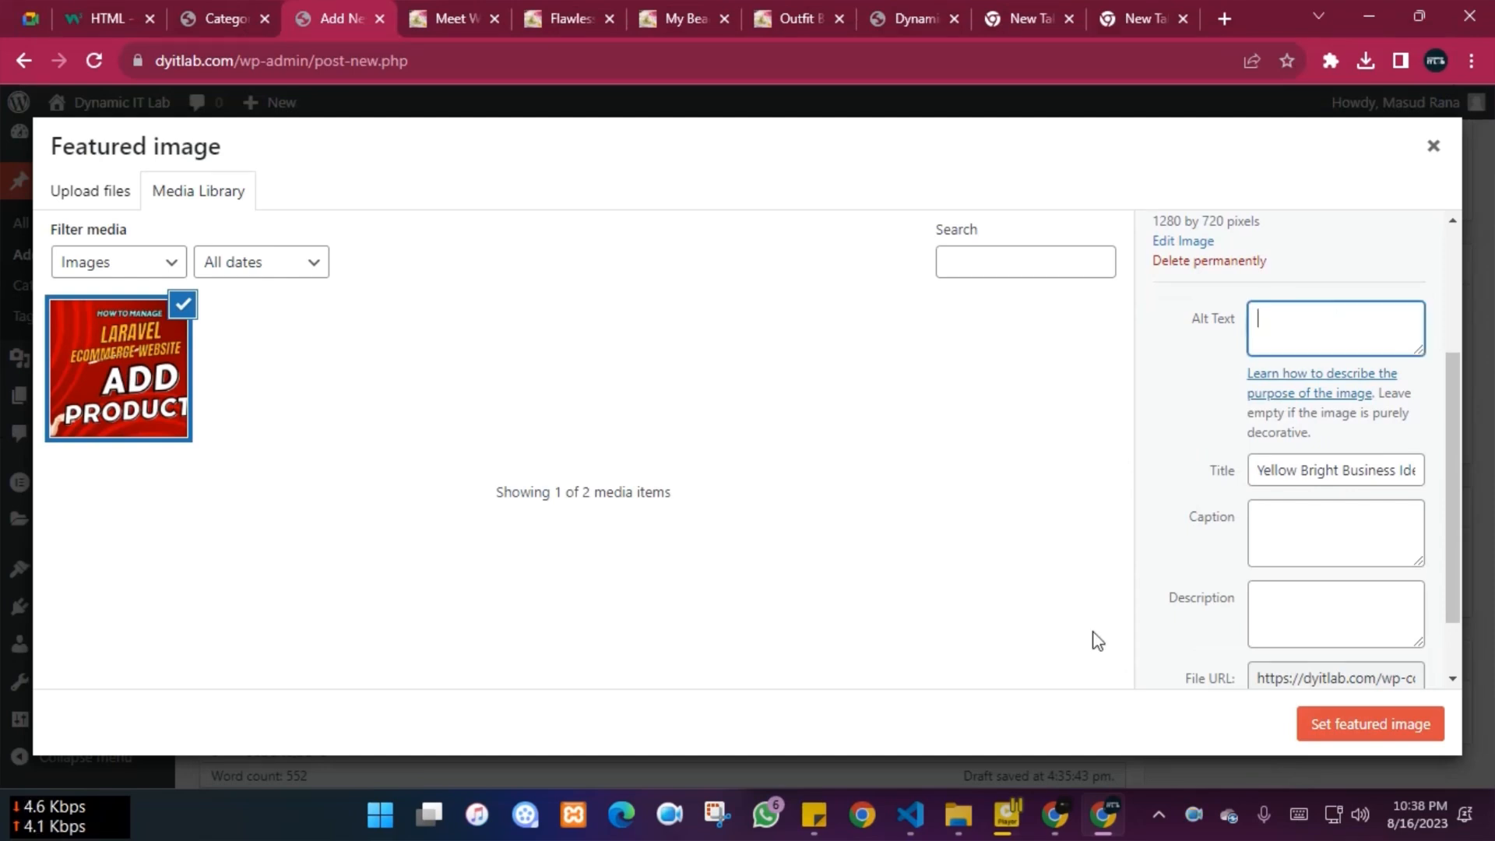
In demo.html, delete the selected lorem text and expand 'a' into a link tag
left_click(911, 814)
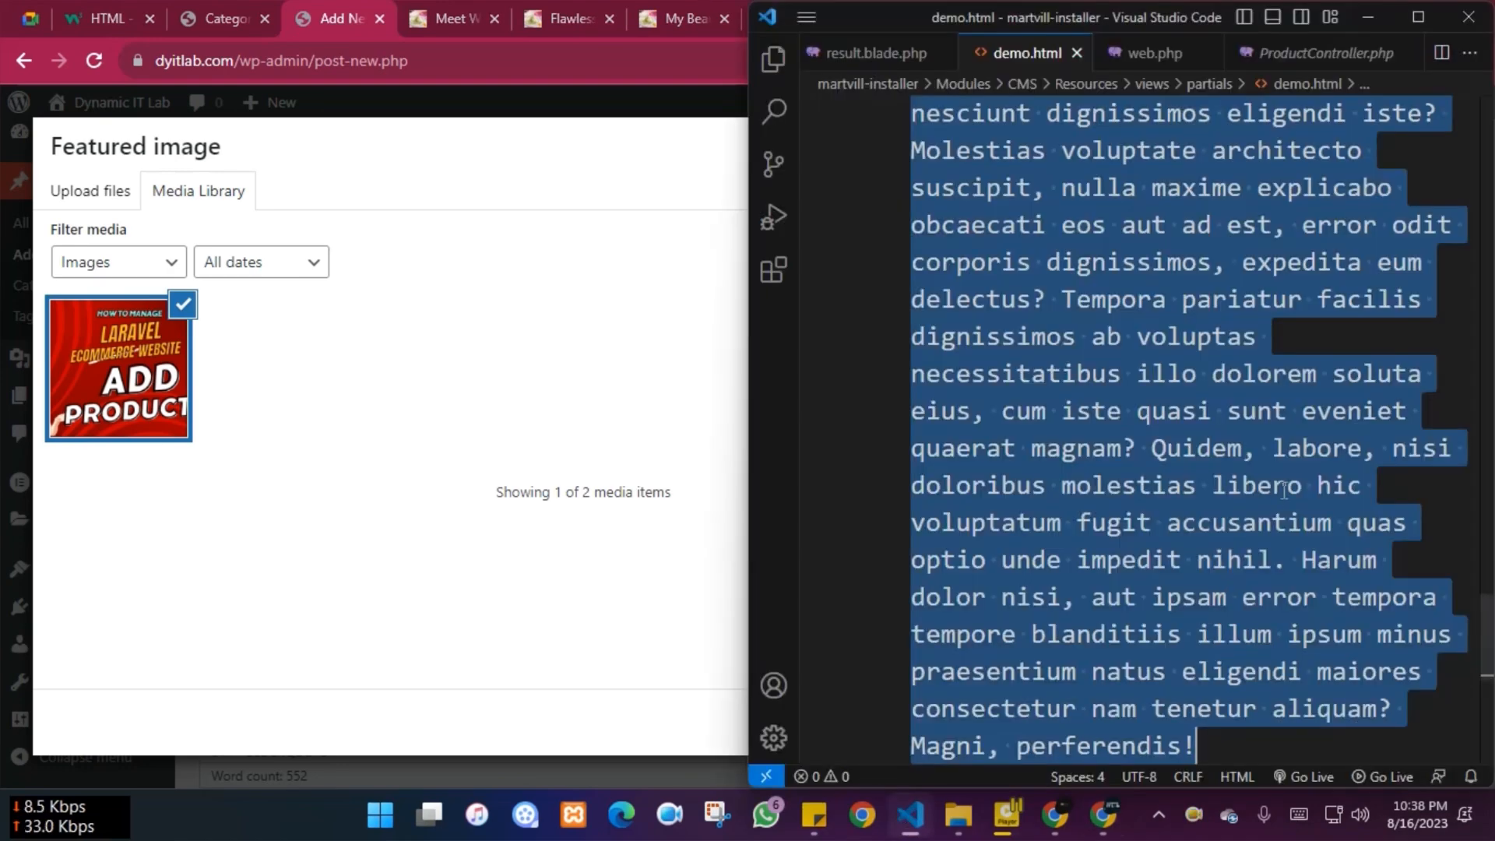
key("BackSpace")
key("Return")
key("Return")
type("a")
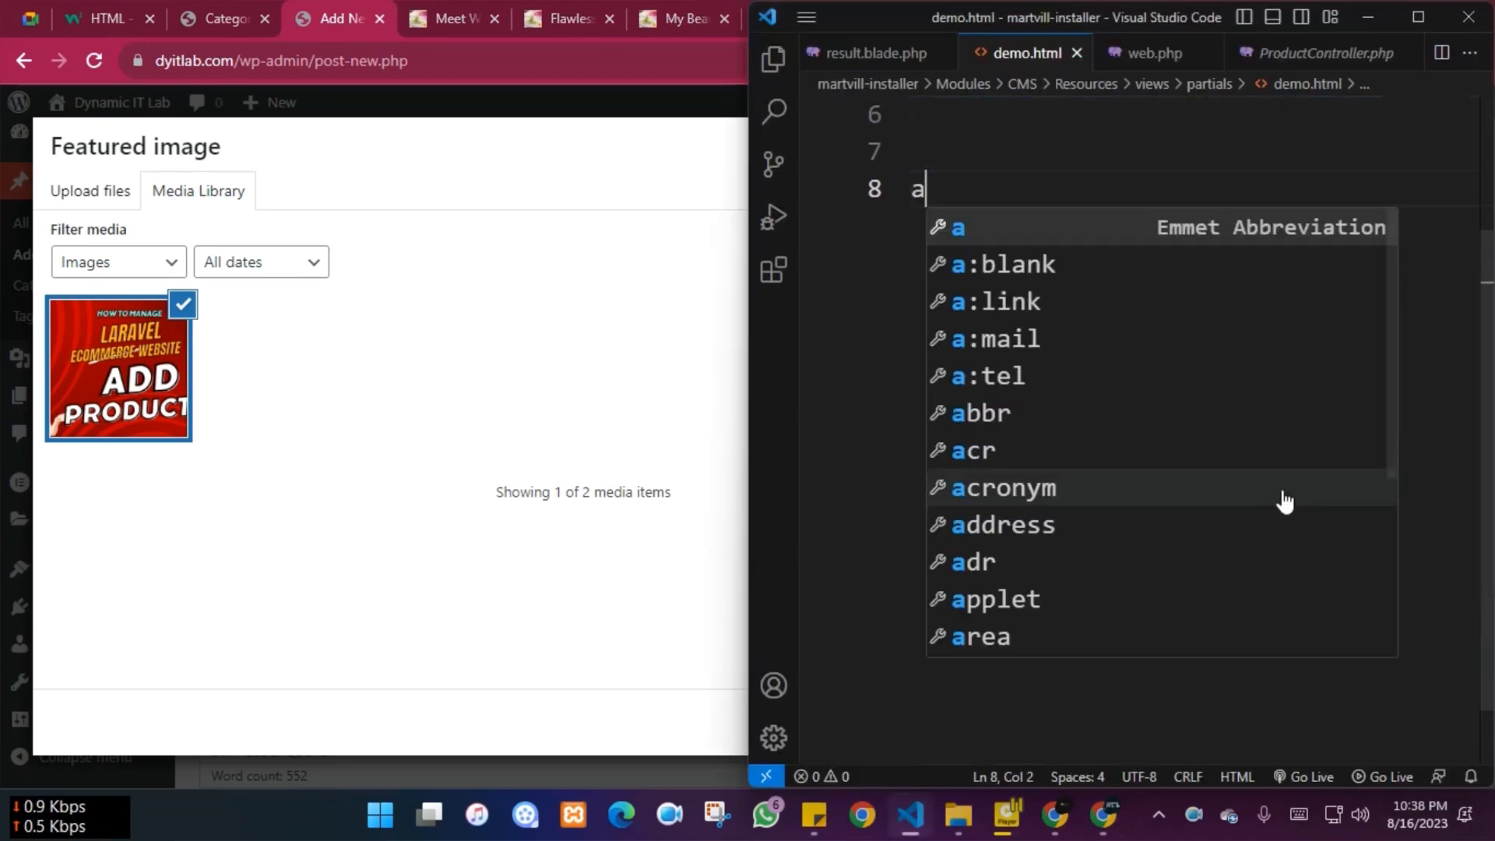
key("Tab")
Replace the link tag on line 8 with an empty img tag and select its alt attribute
left_click_drag(1137, 188, 904, 189)
type("img")
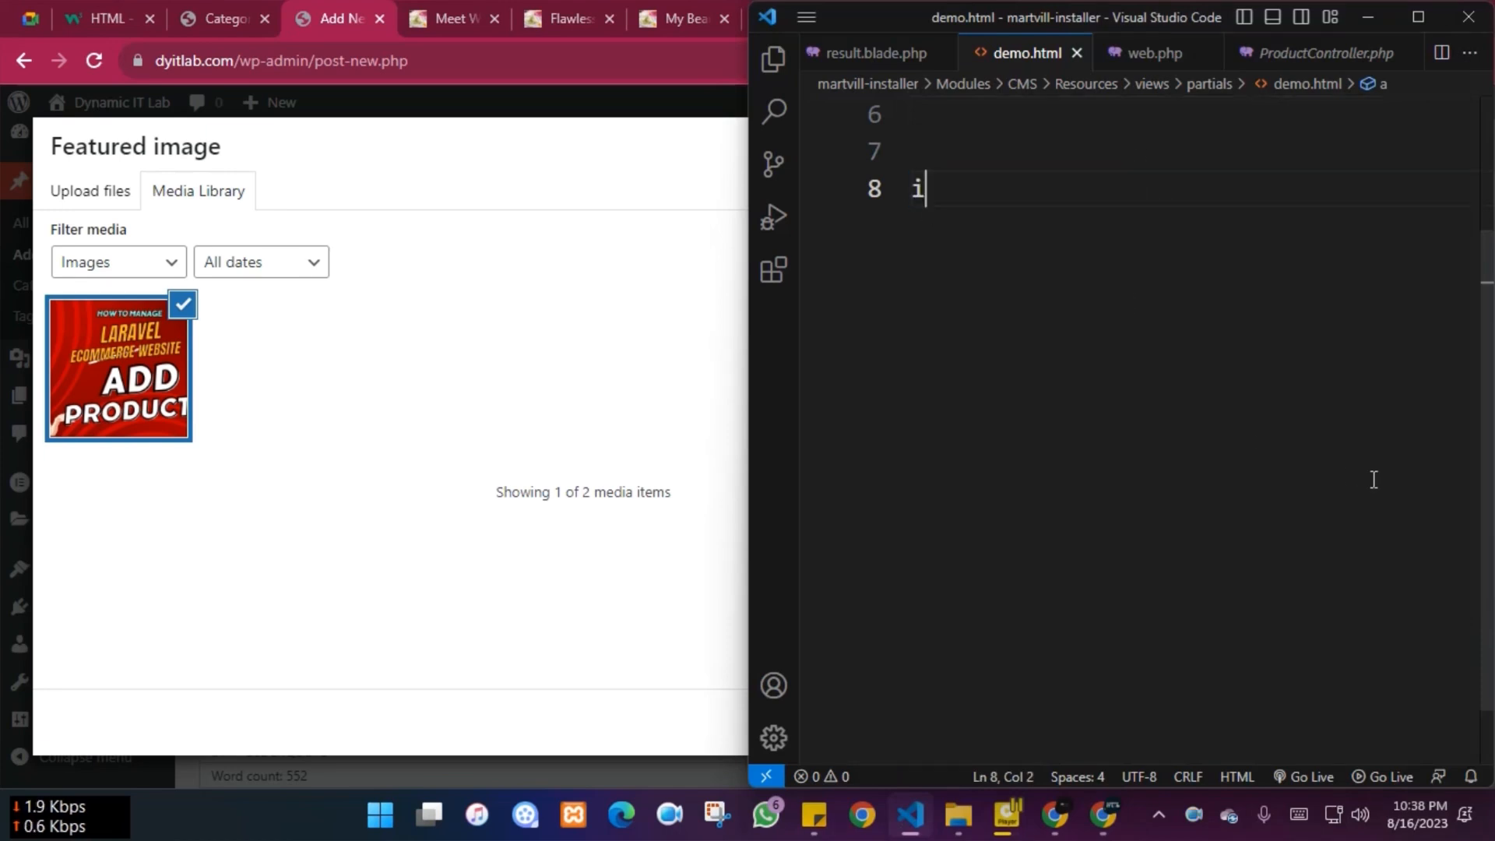
key("Tab")
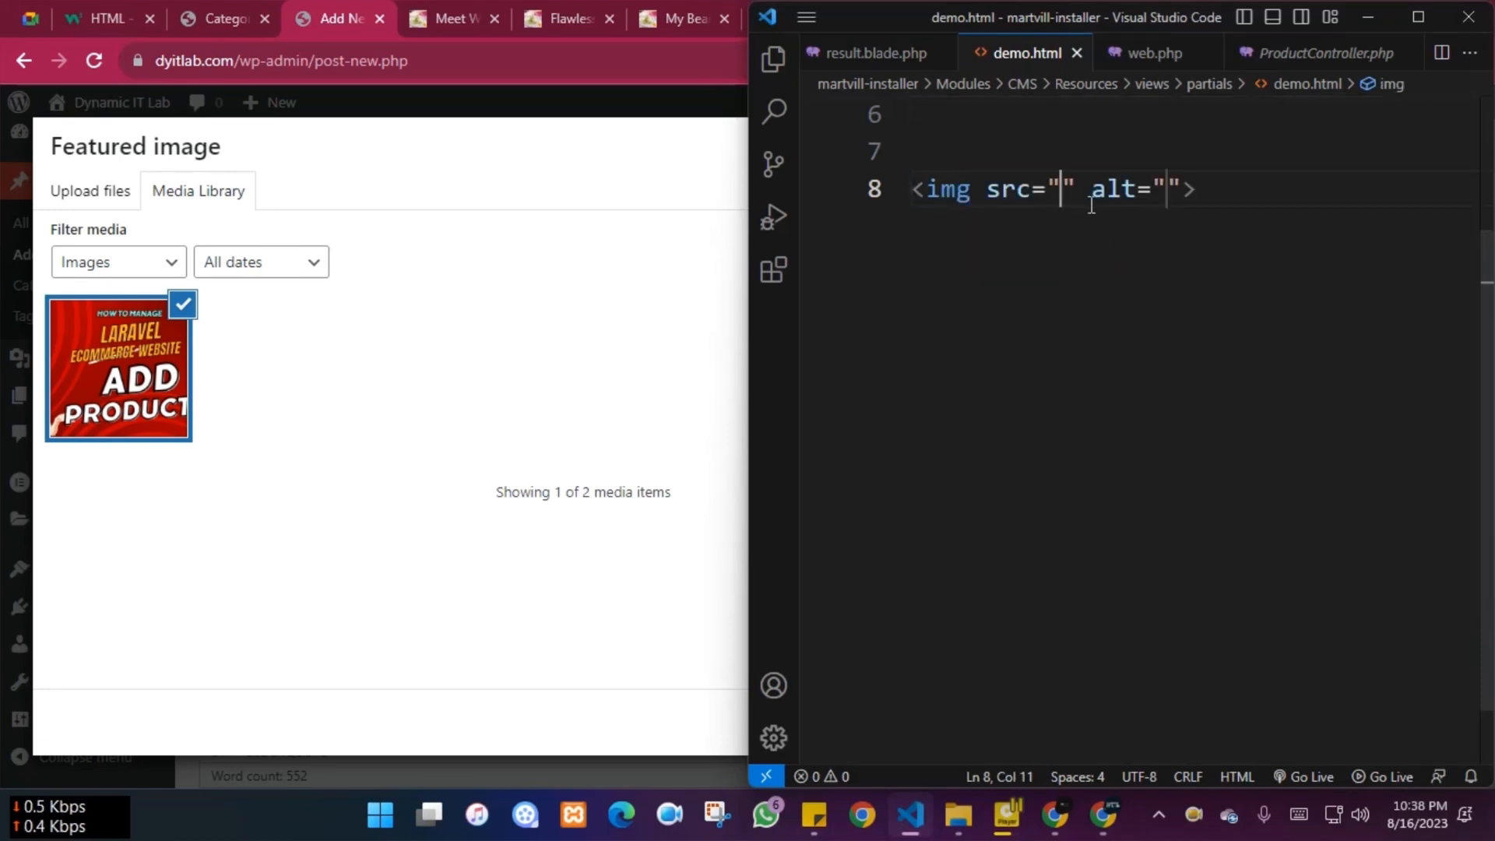
double_click(1096, 193)
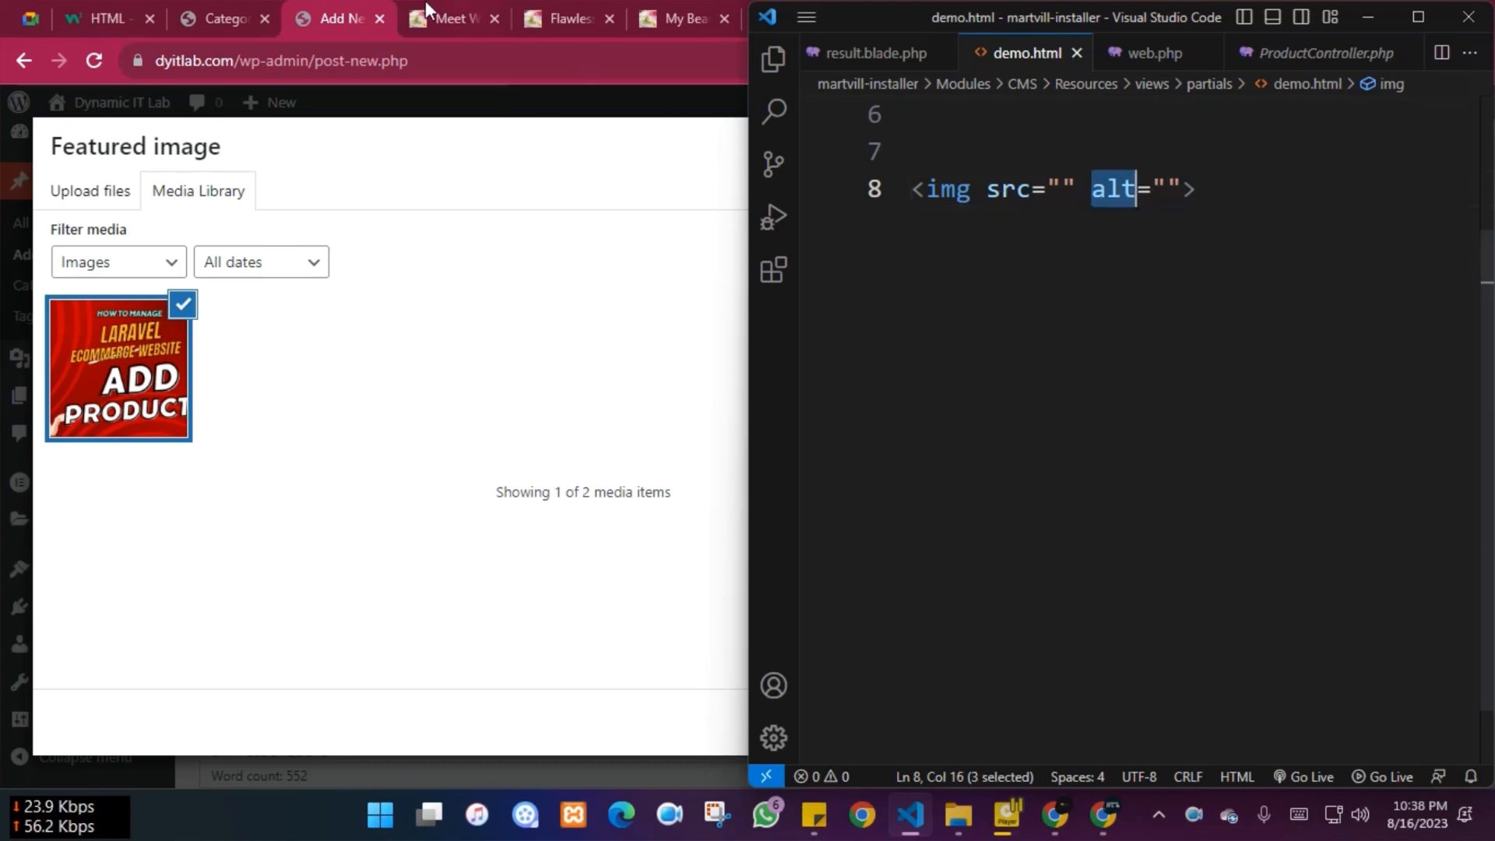
left_click(348, 9)
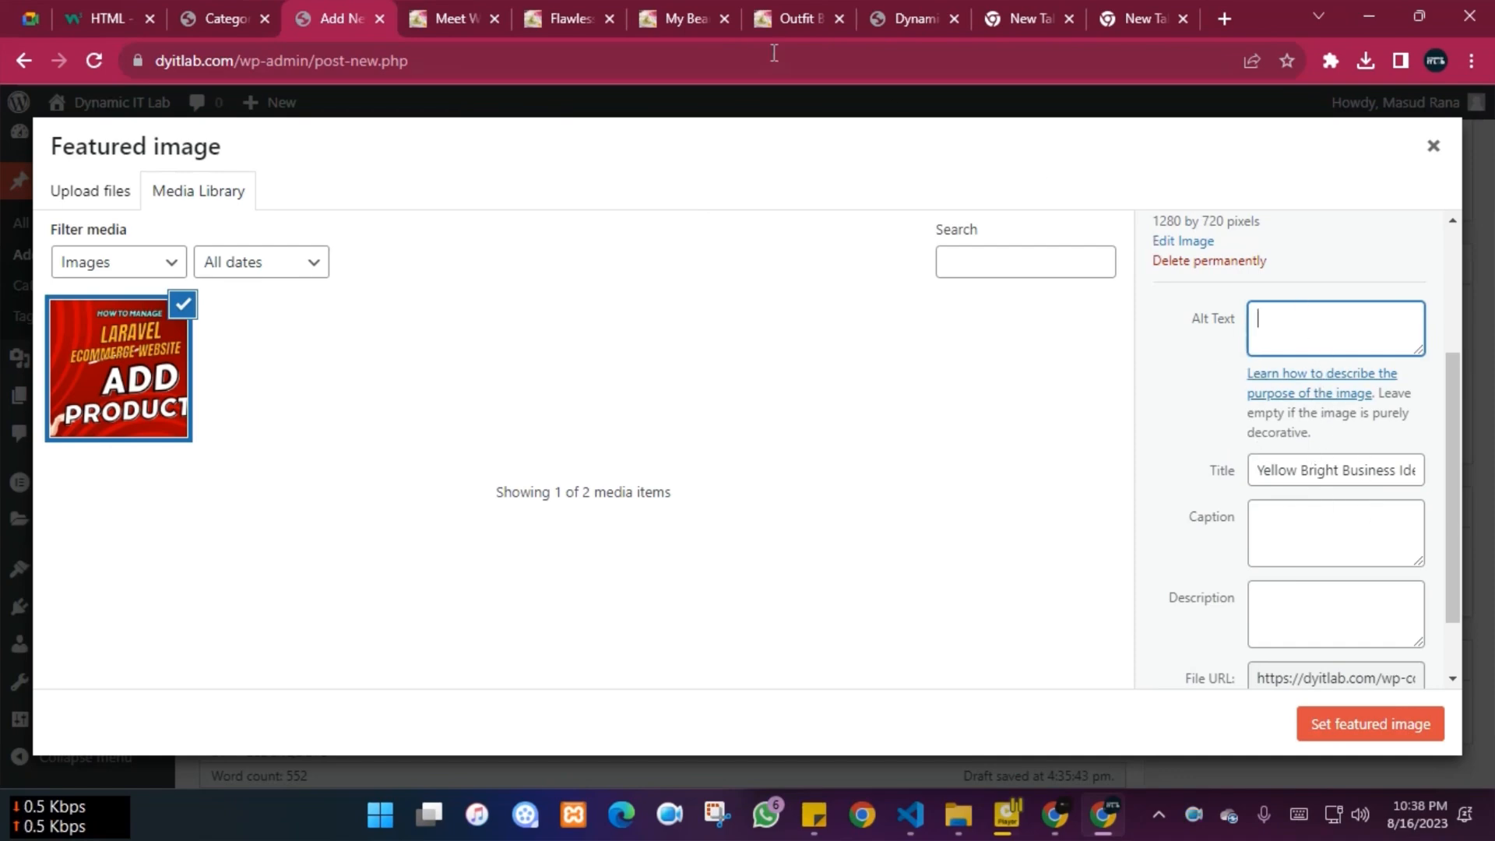
Copy the title 'Meet Winter' from the published post page
left_click(447, 6)
scroll(140, 413, "down", 7)
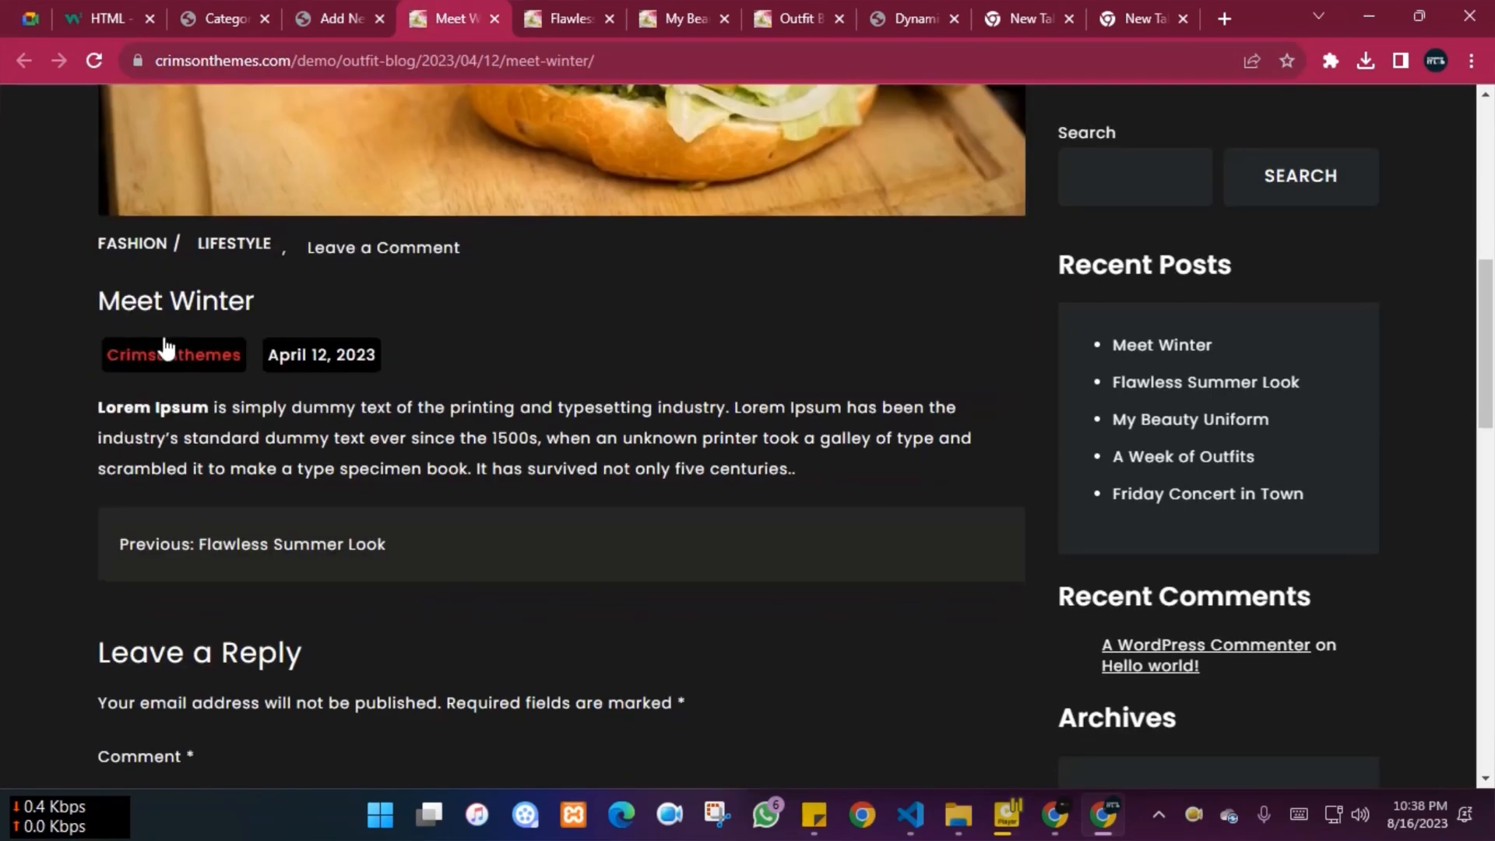
left_click_drag(99, 301, 325, 307)
key("ctrl+c")
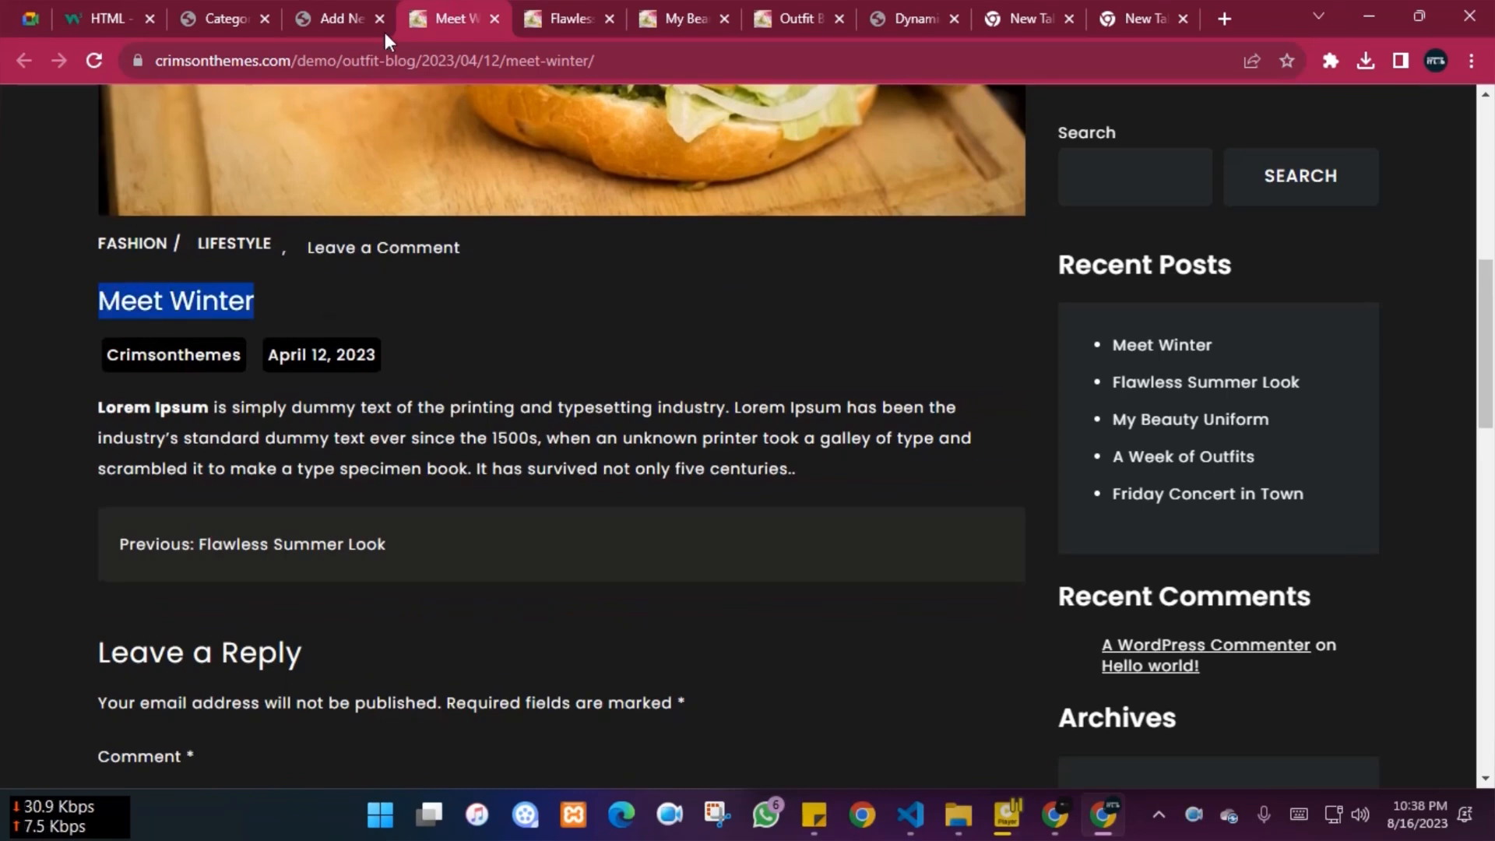
Paste 'Meet Winter' as the featured image's alt text and title
left_click(342, 6)
left_click(1333, 333)
key("ctrl+v")
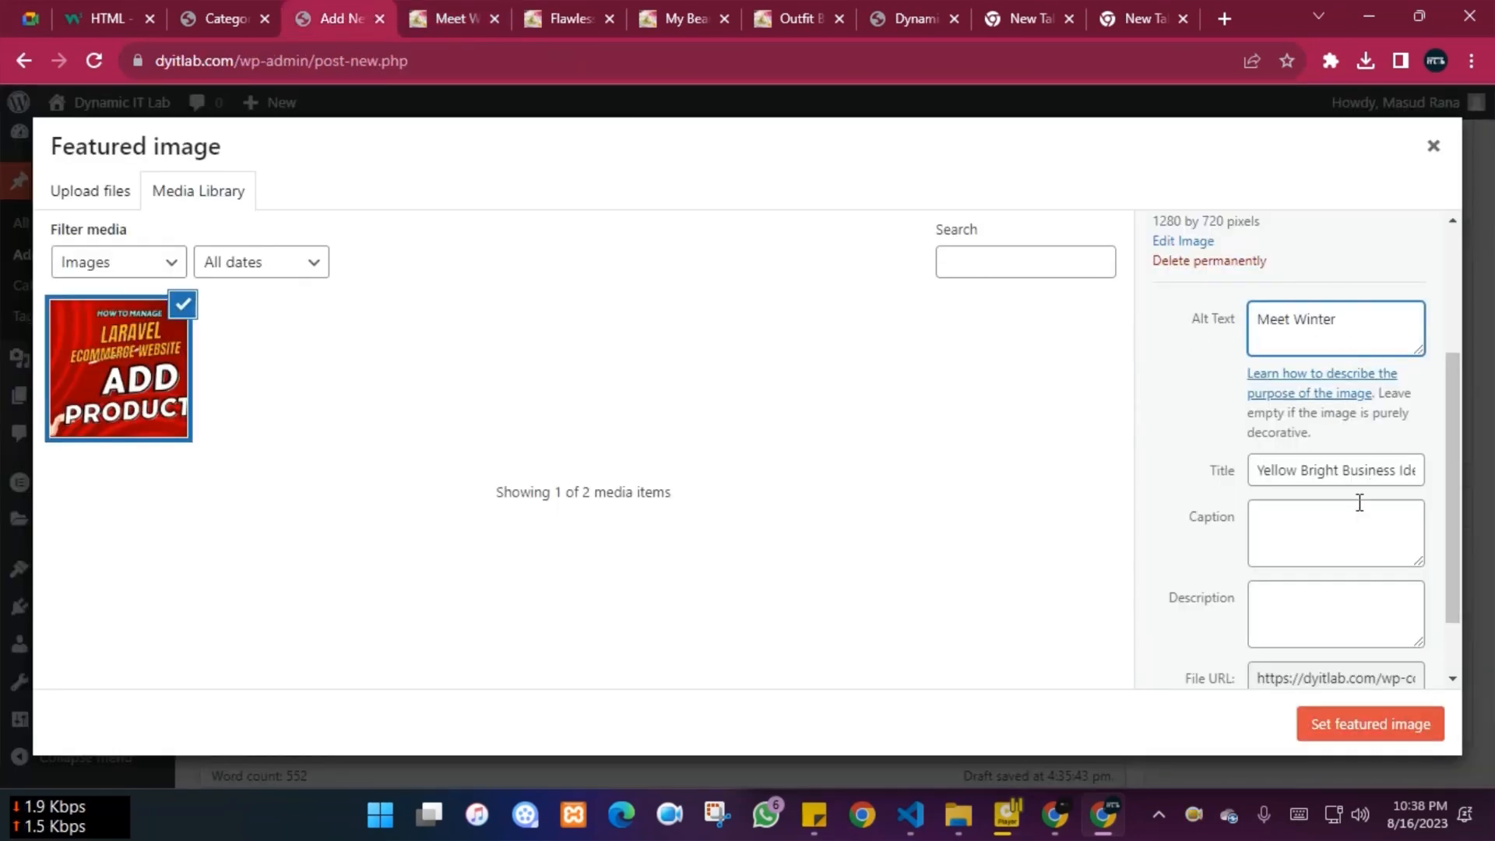
triple_click(1297, 470)
key("ctrl+v")
left_click(1297, 527)
scroll(1297, 528, "down", 1)
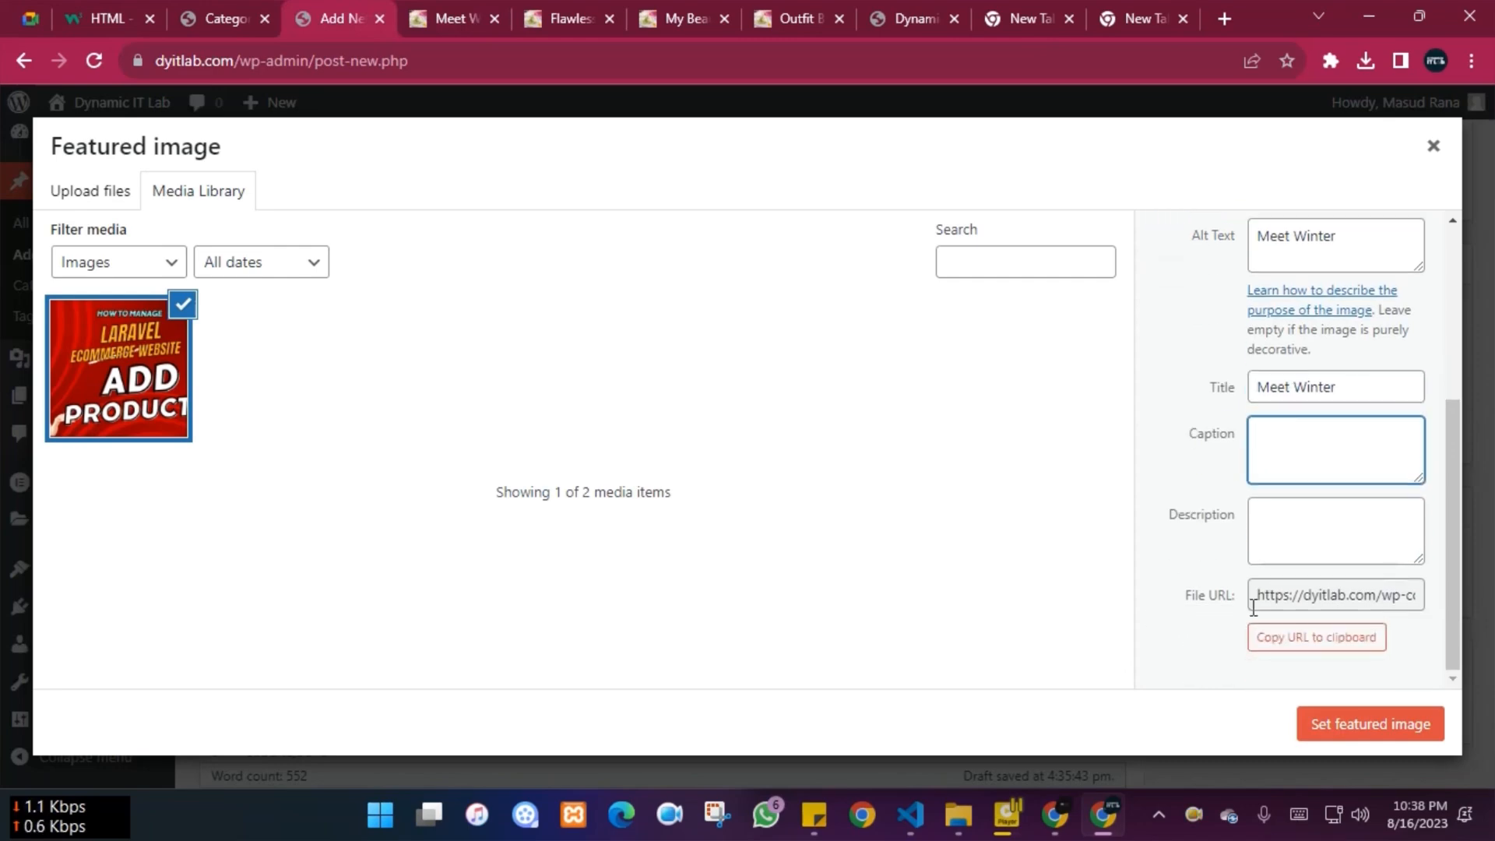
scroll(1251, 601, "up", 4)
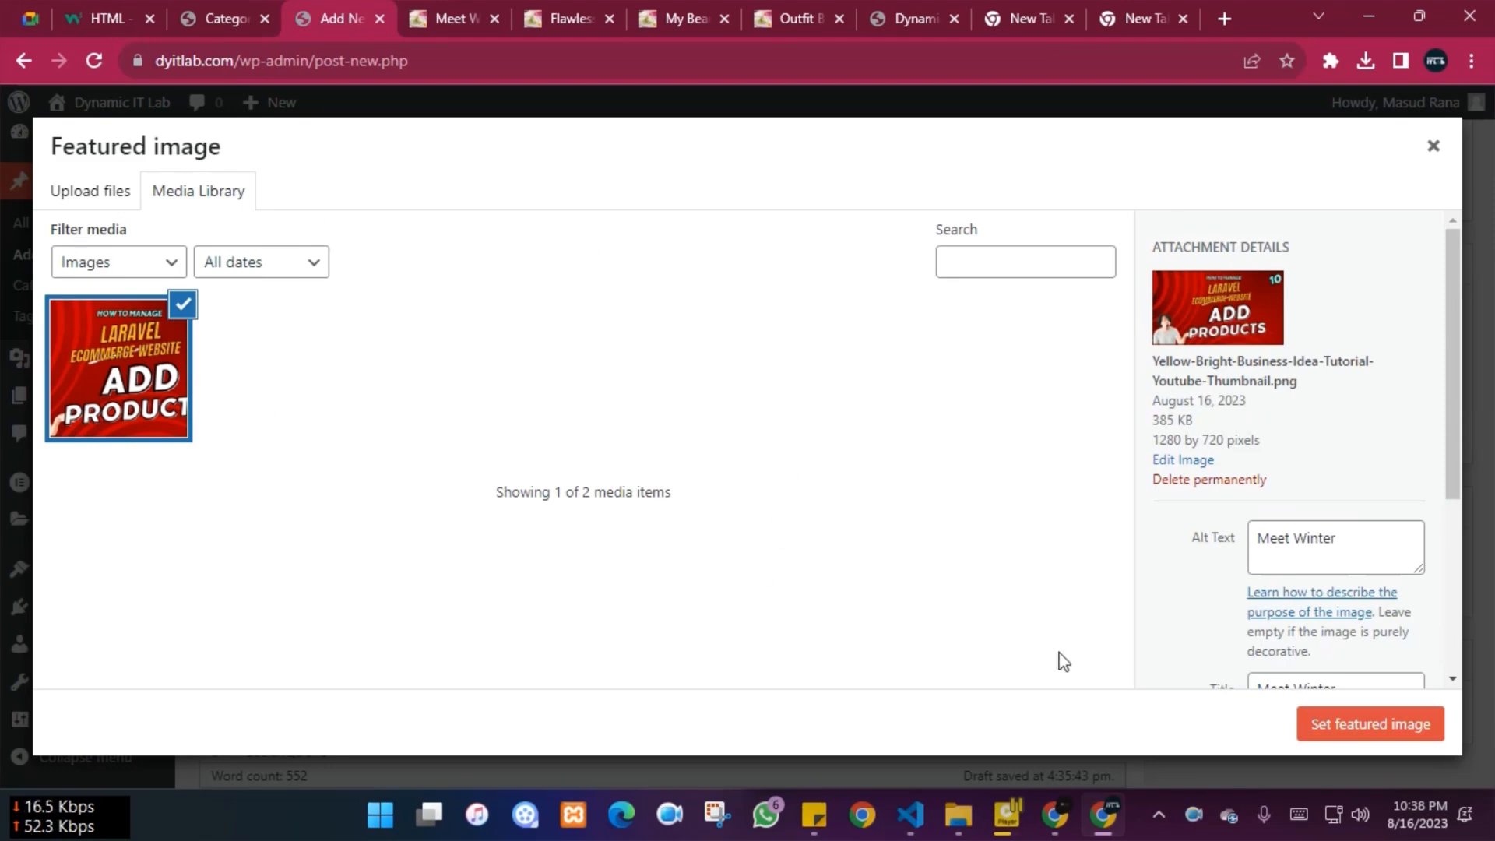
Set the red Add Products image as the post's featured image
left_click(1178, 461)
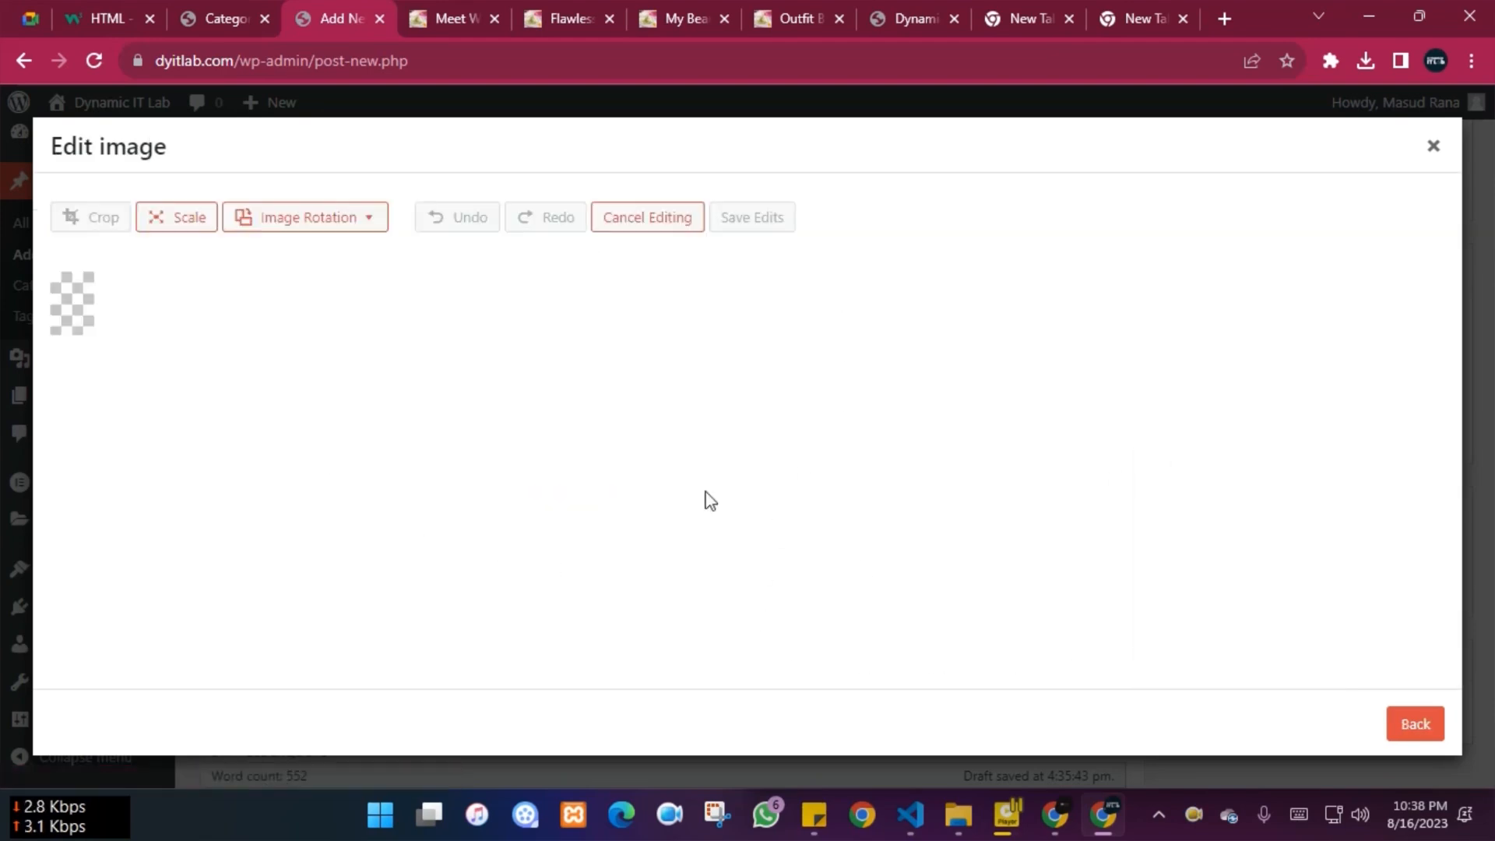
left_click(1433, 146)
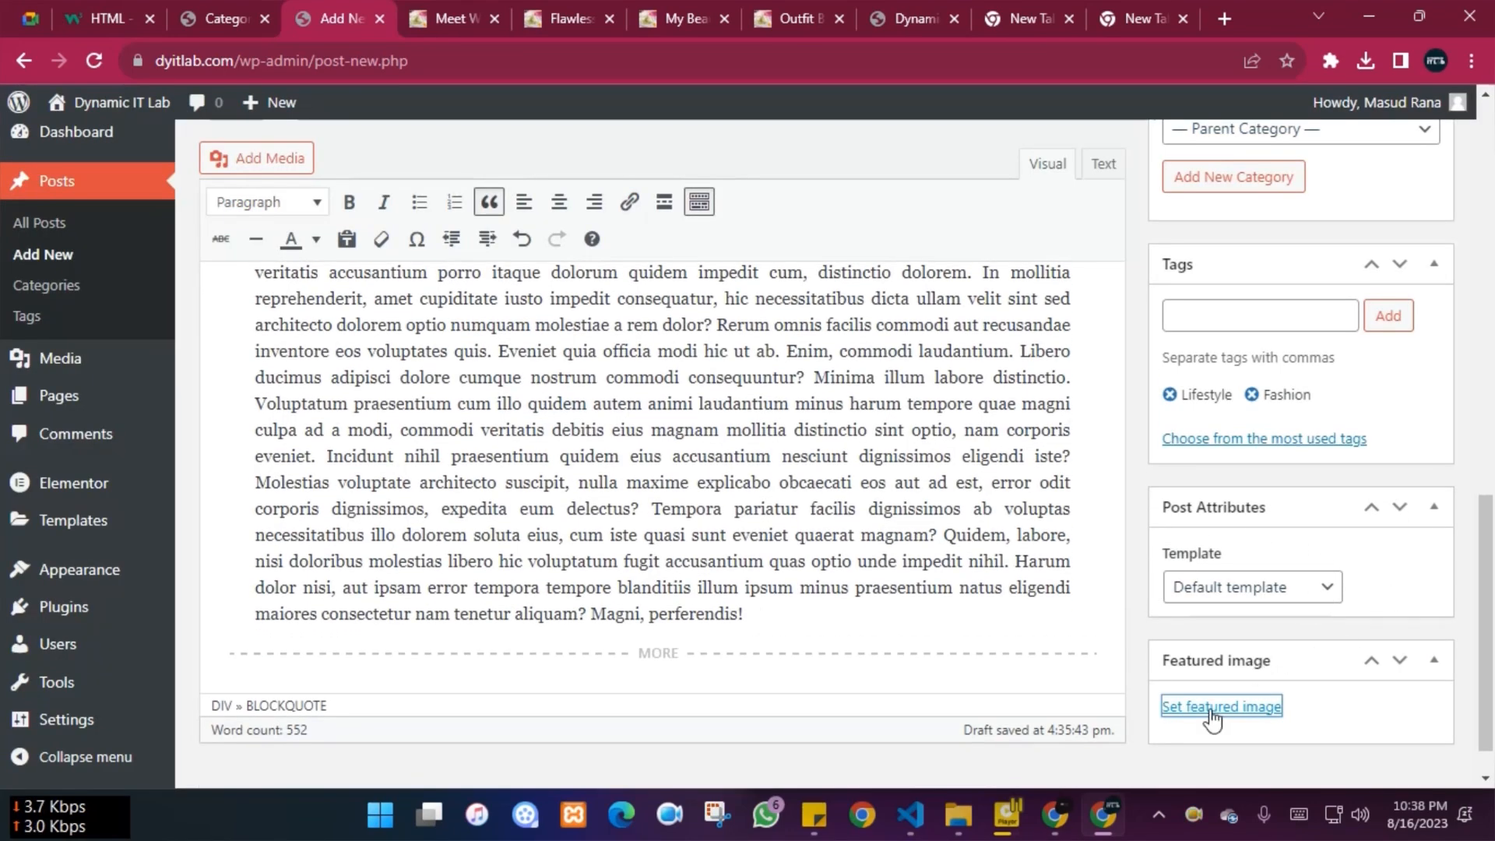
left_click(1211, 710)
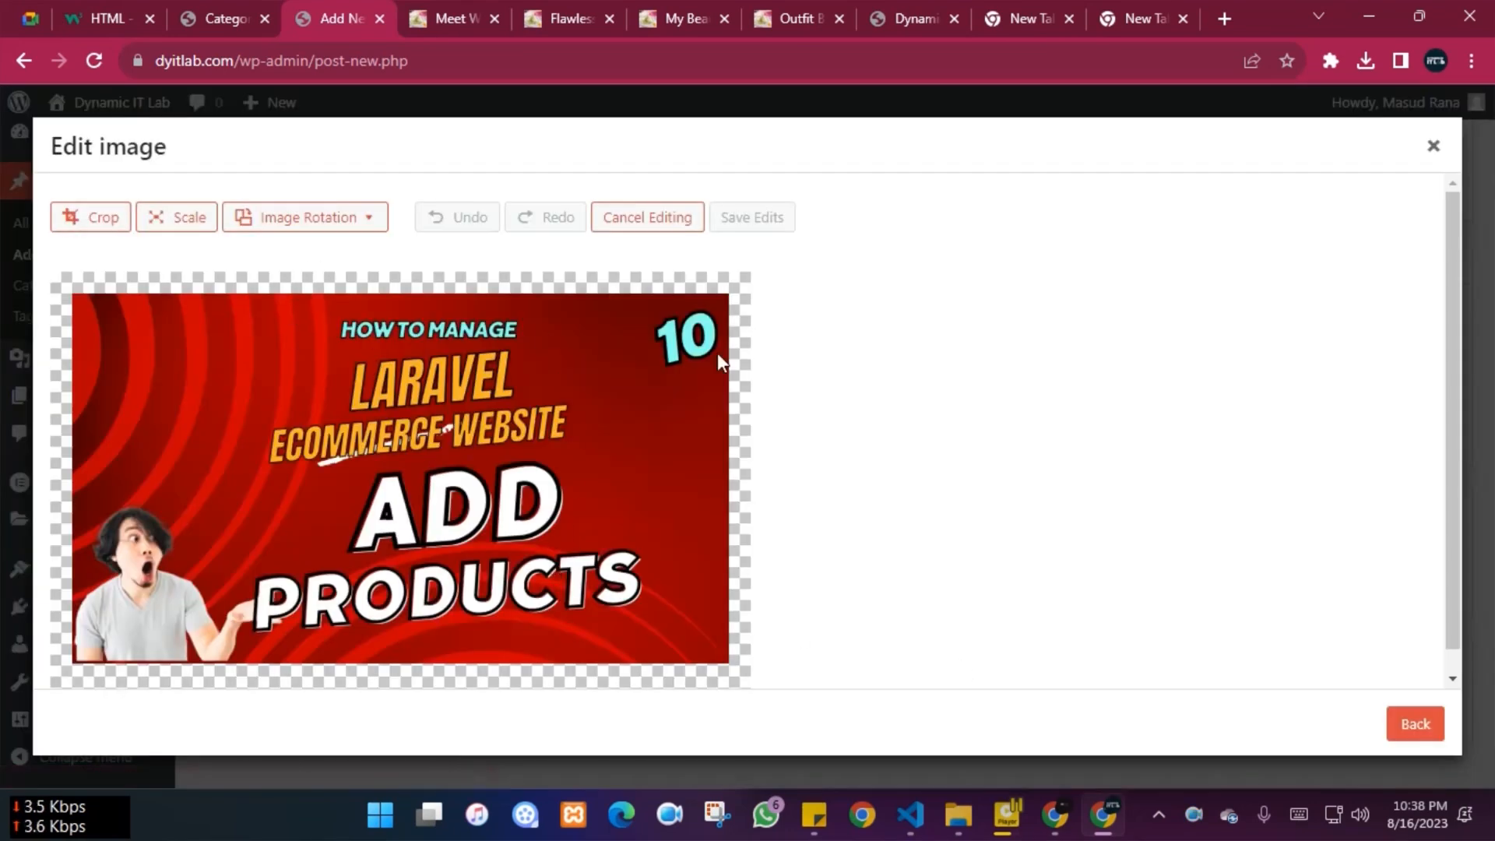
scroll(397, 506, "down", 1)
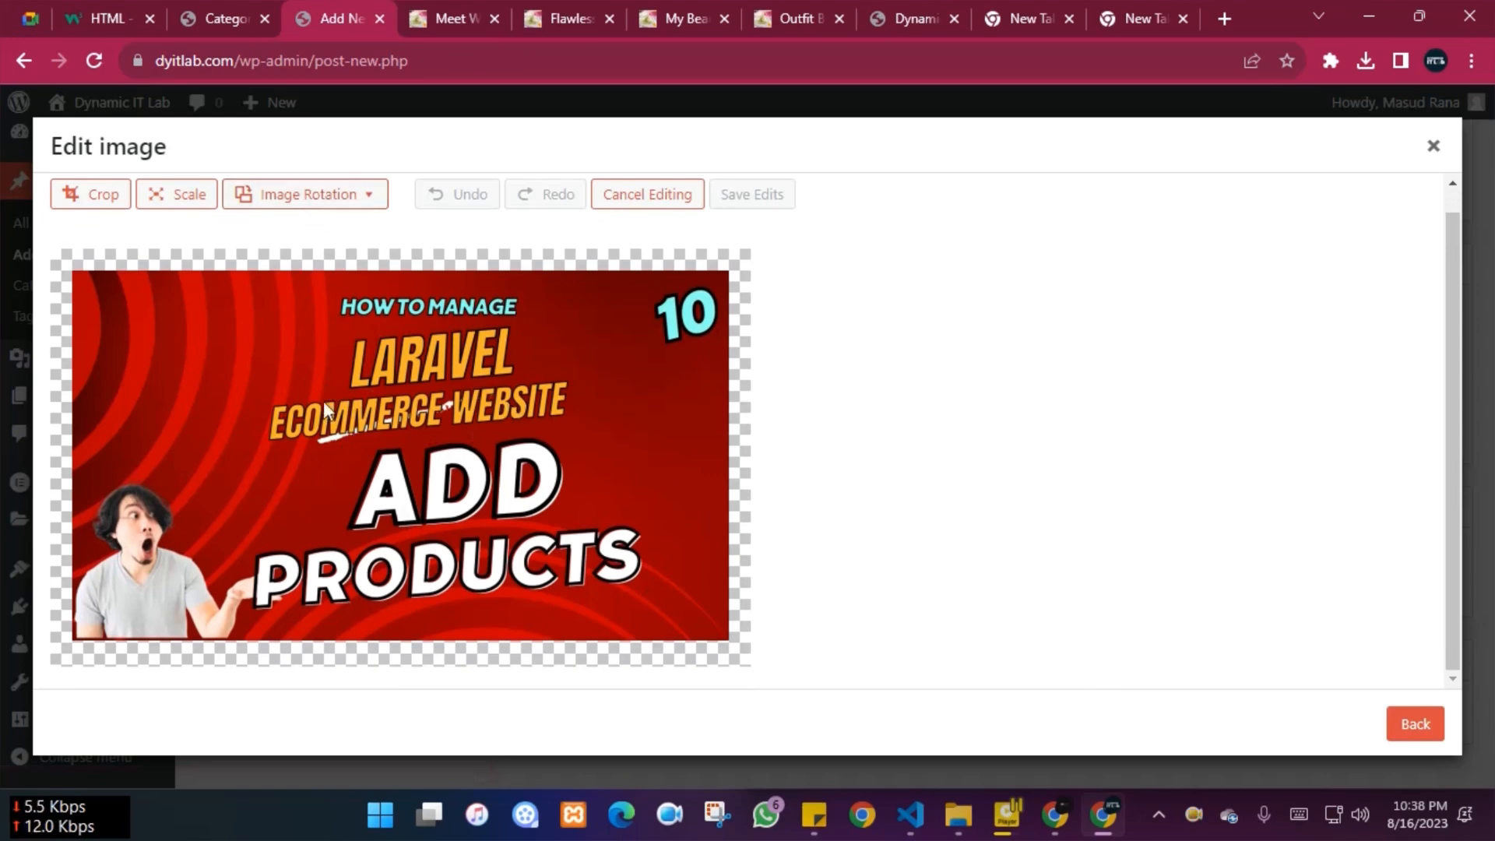
scroll(1131, 470, "up", 1)
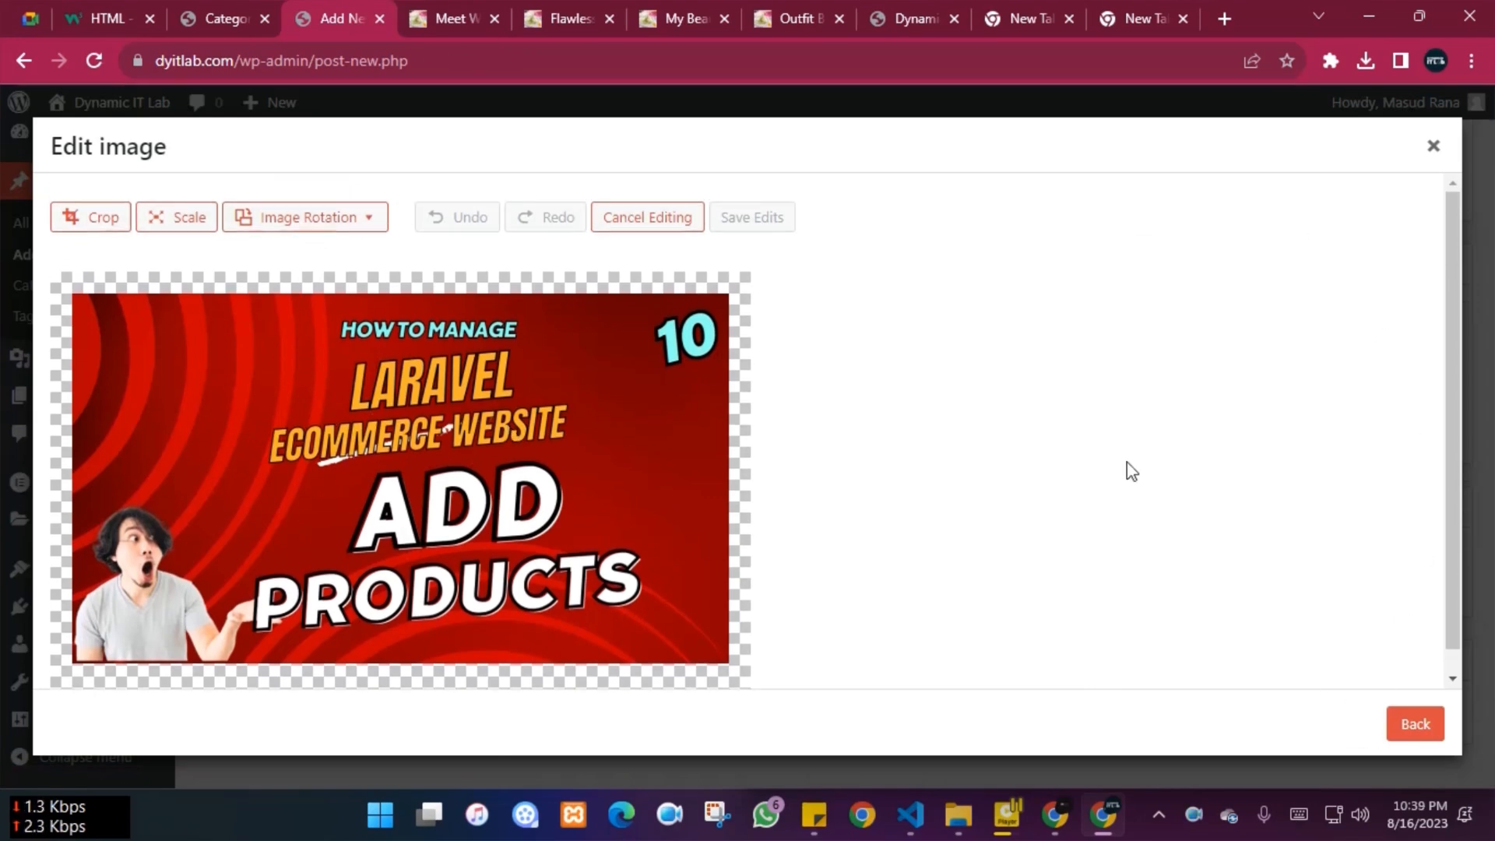
left_click(1427, 728)
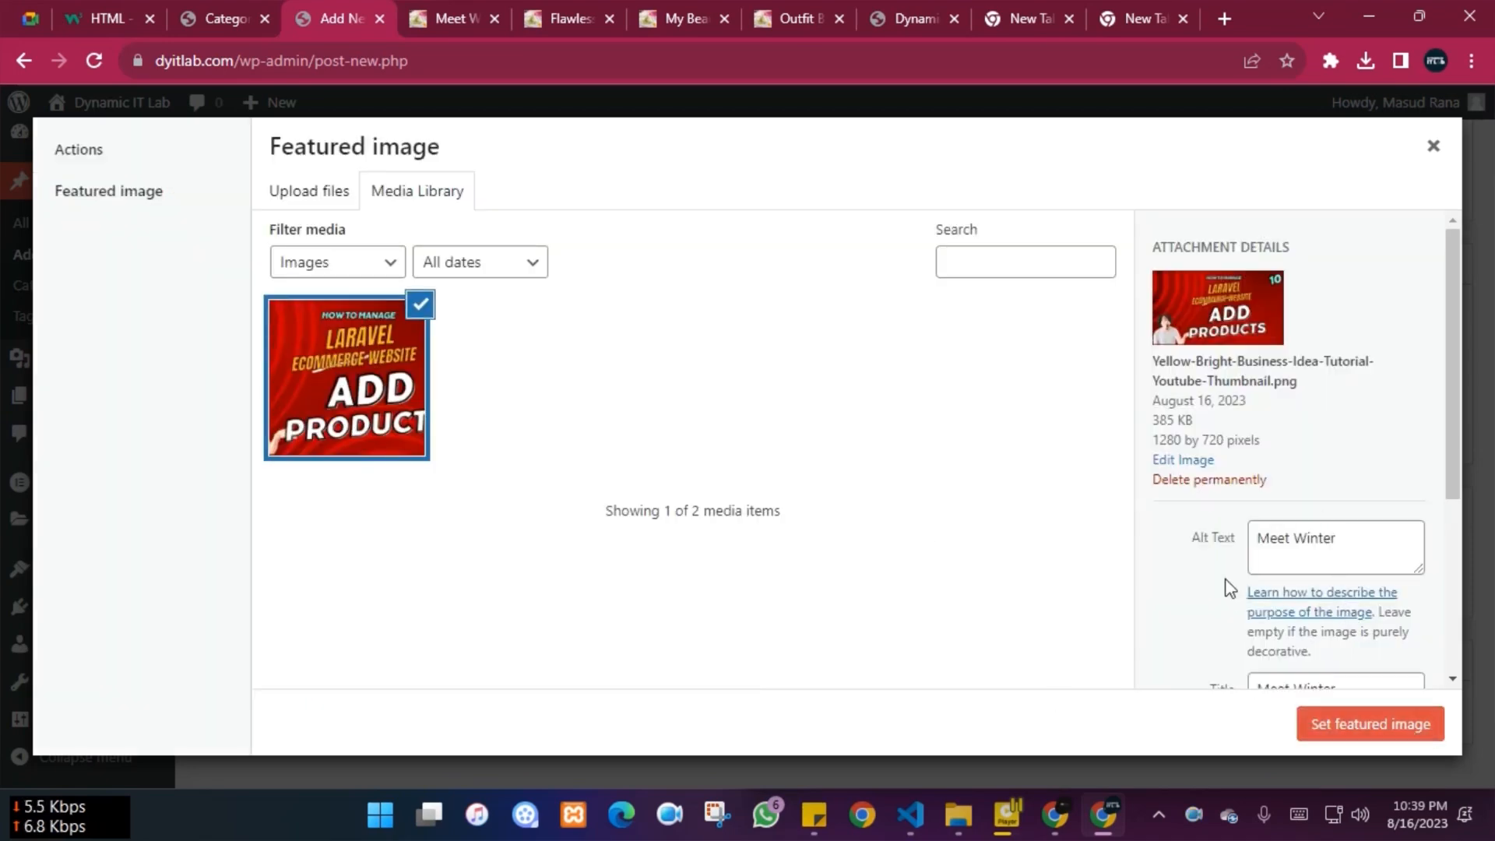
scroll(1229, 588, "down", 3)
left_click(1337, 735)
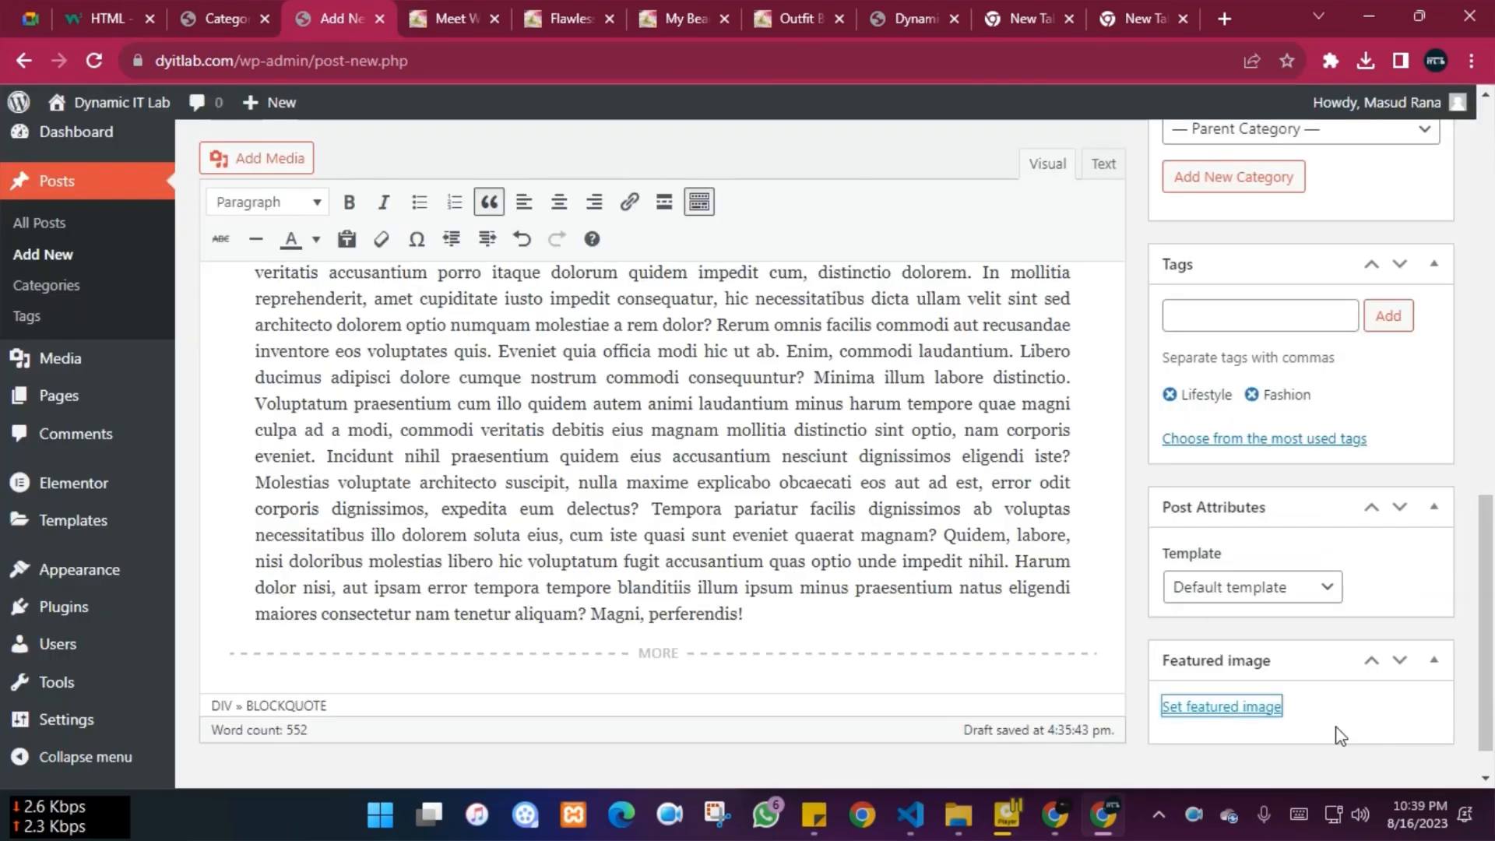
Add a blank line below the first paragraph of the post body
scroll(414, 334, "up", 15)
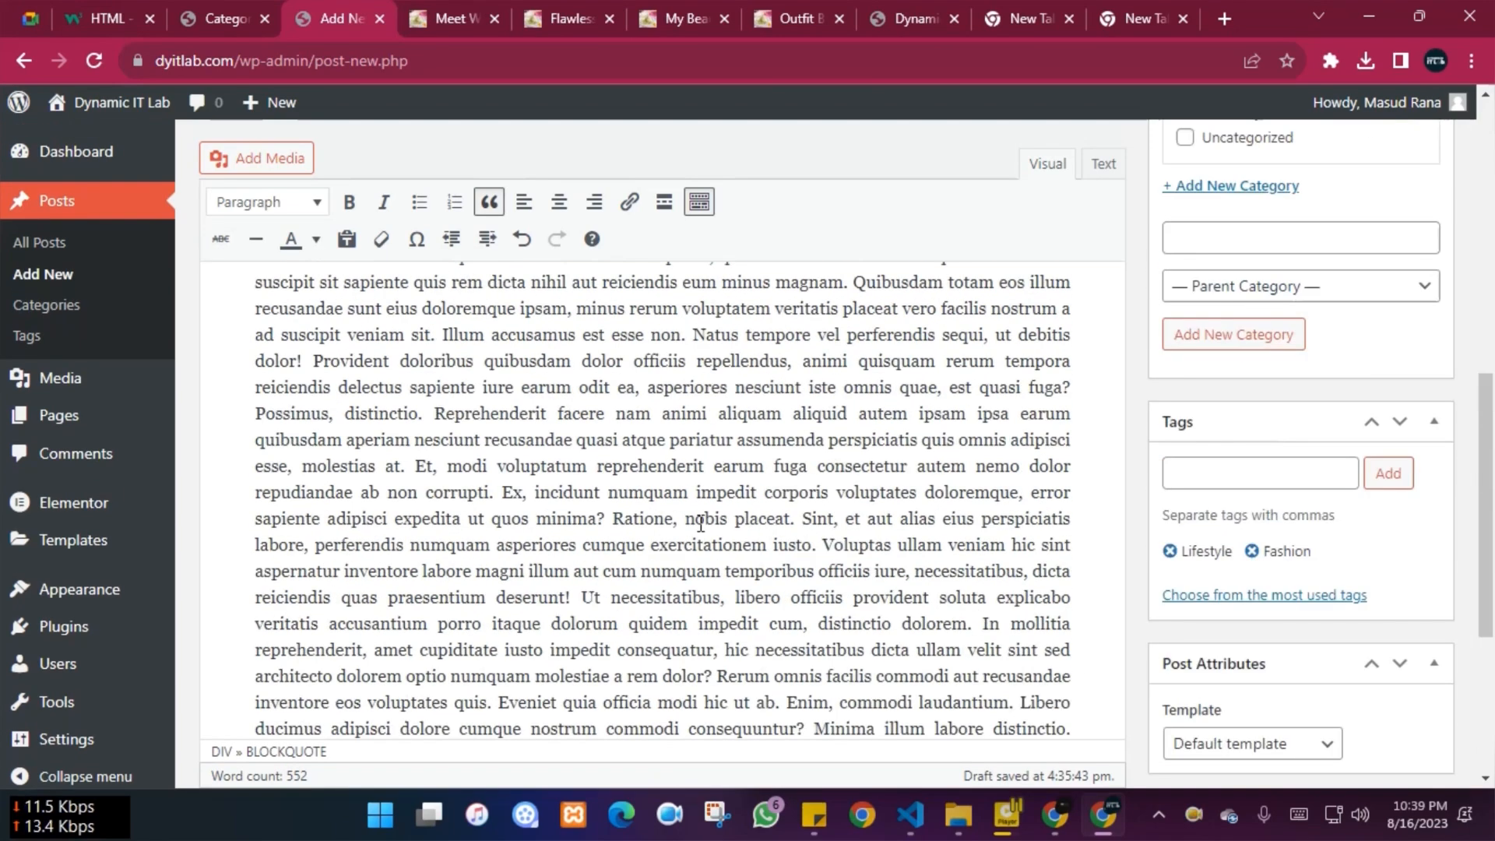
scroll(415, 335, "down", 4)
scroll(680, 371, "up", 2)
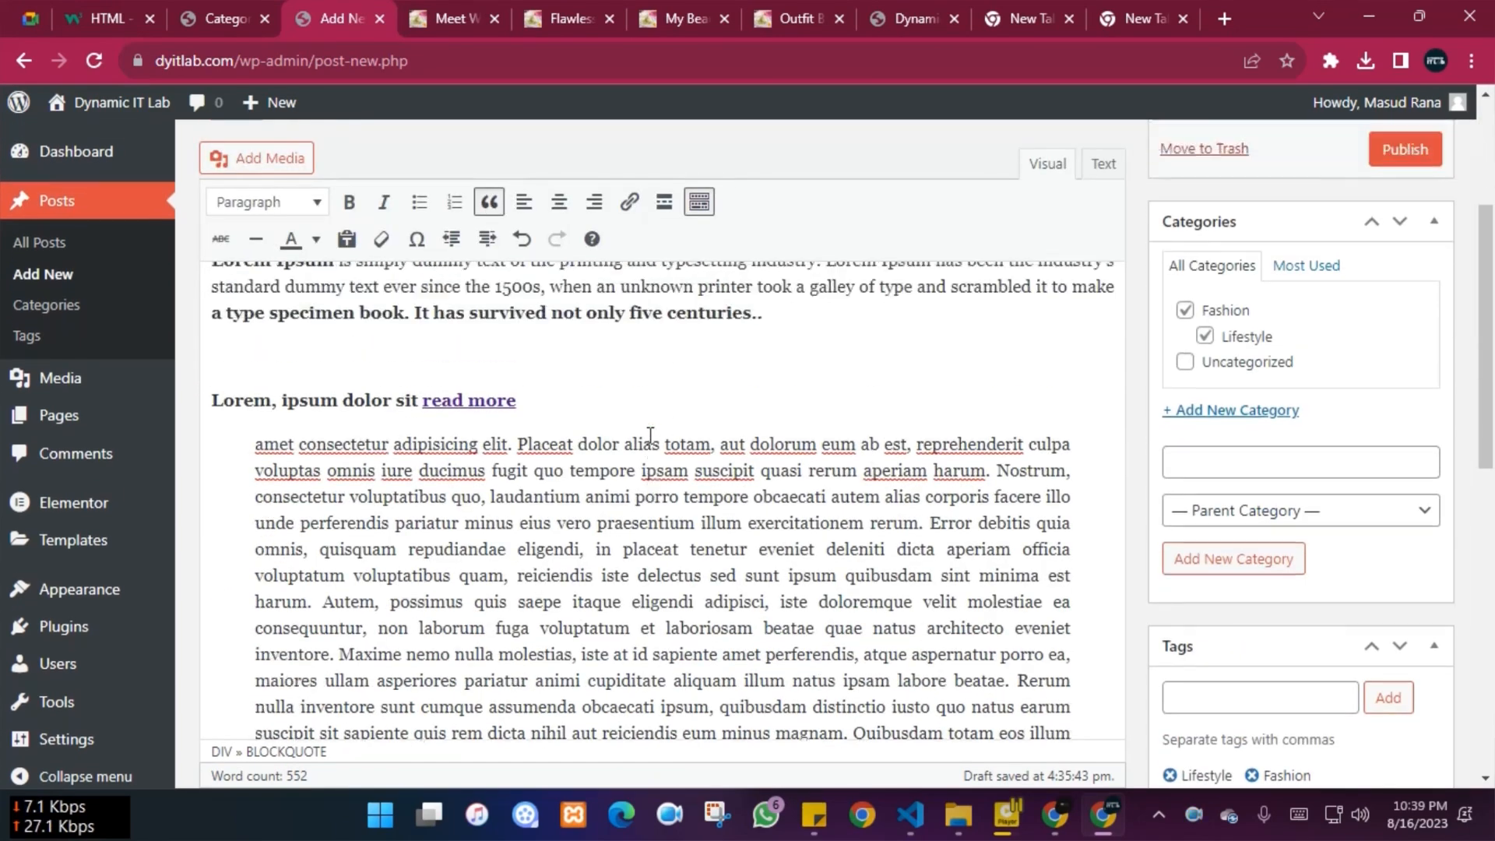
left_click(262, 406)
key("Return")
key("Return")
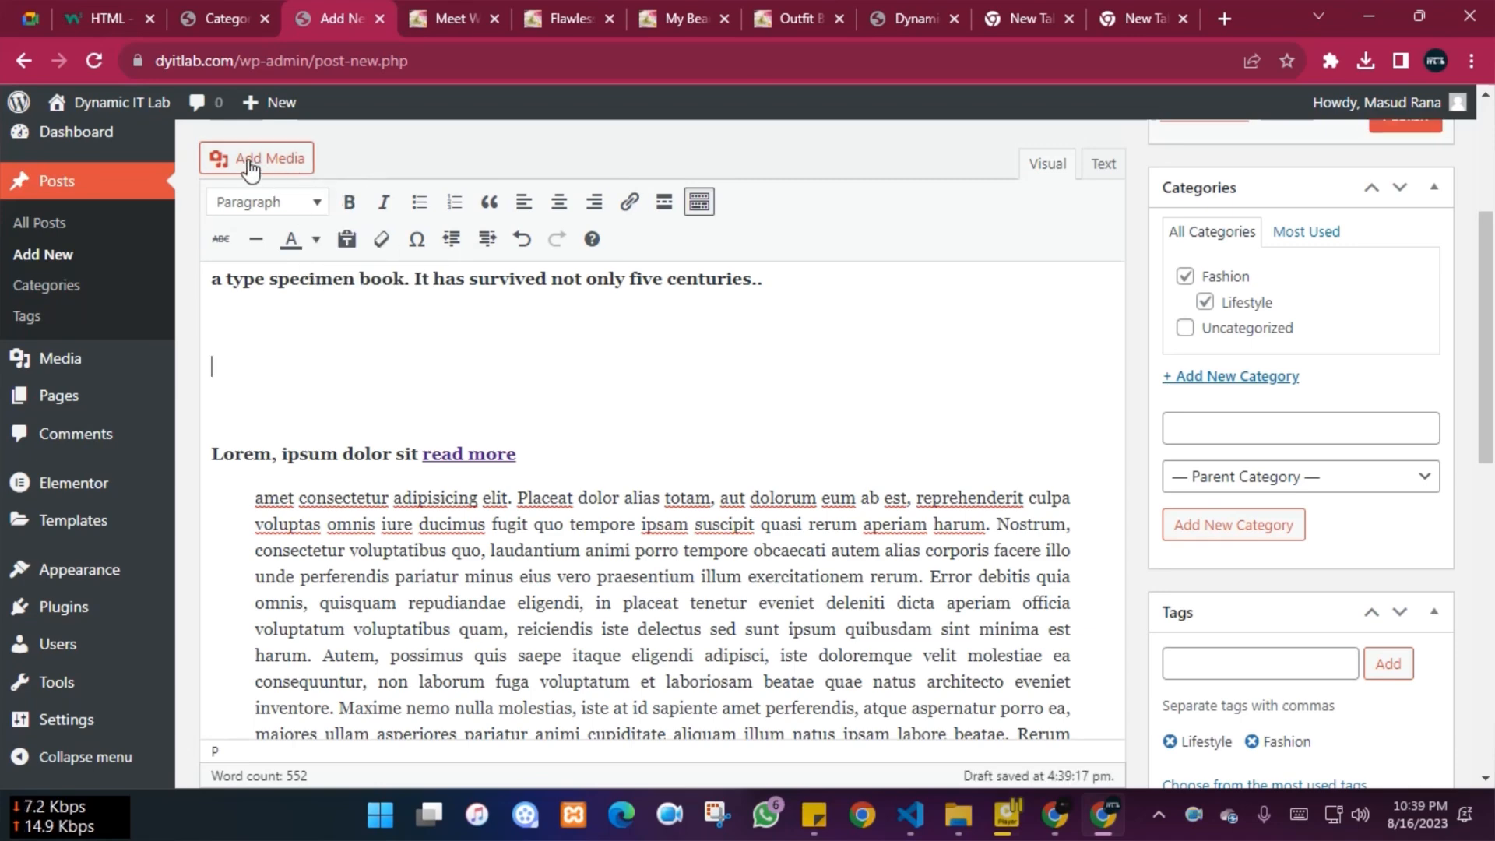
Upload maxresdefault (1) from Downloads via Add Media and insert it into the post
left_click(288, 165)
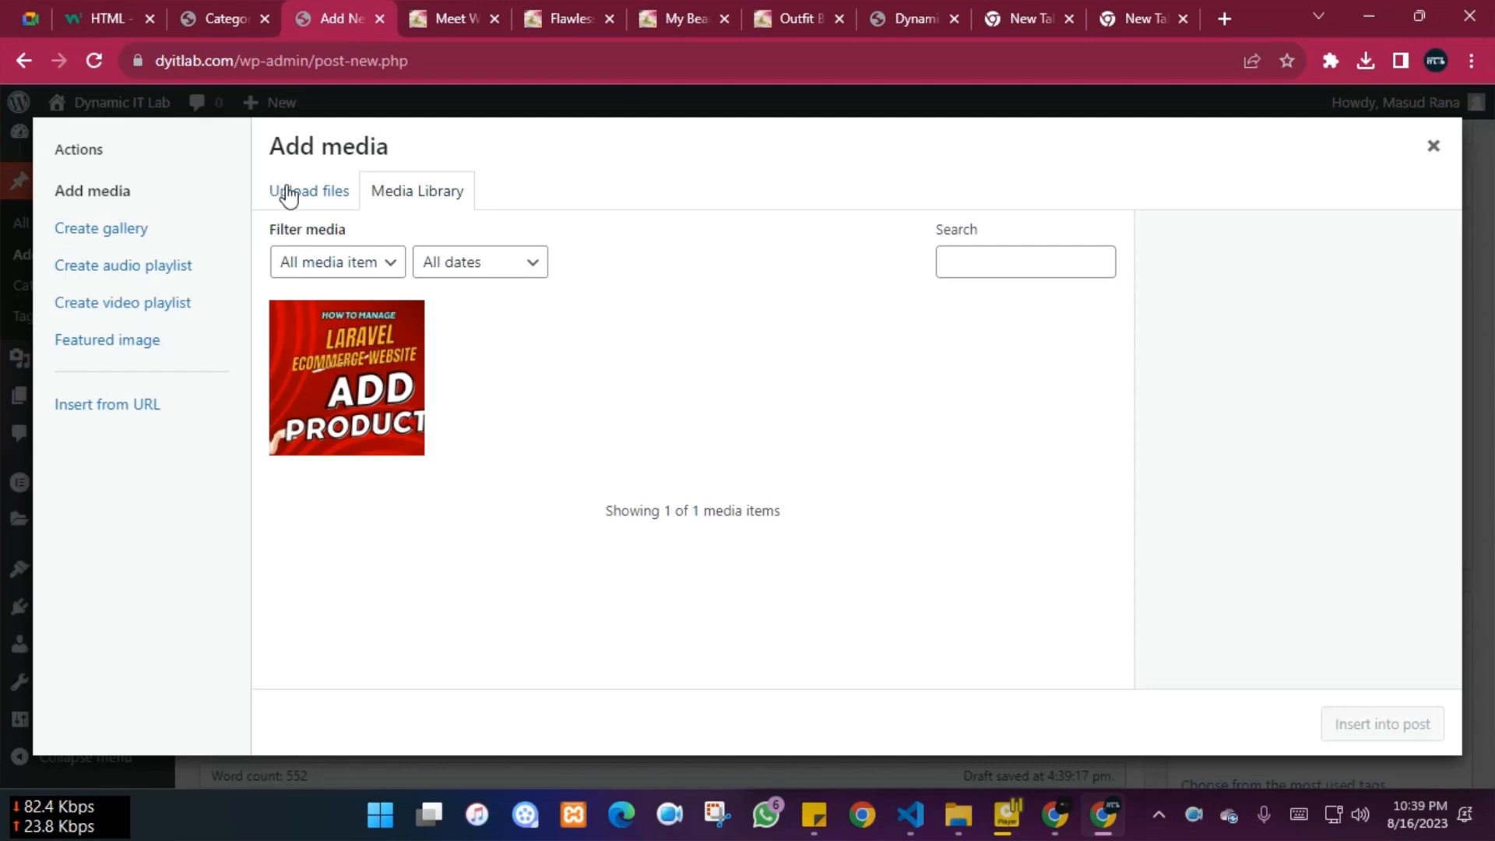
left_click(288, 195)
left_click(849, 480)
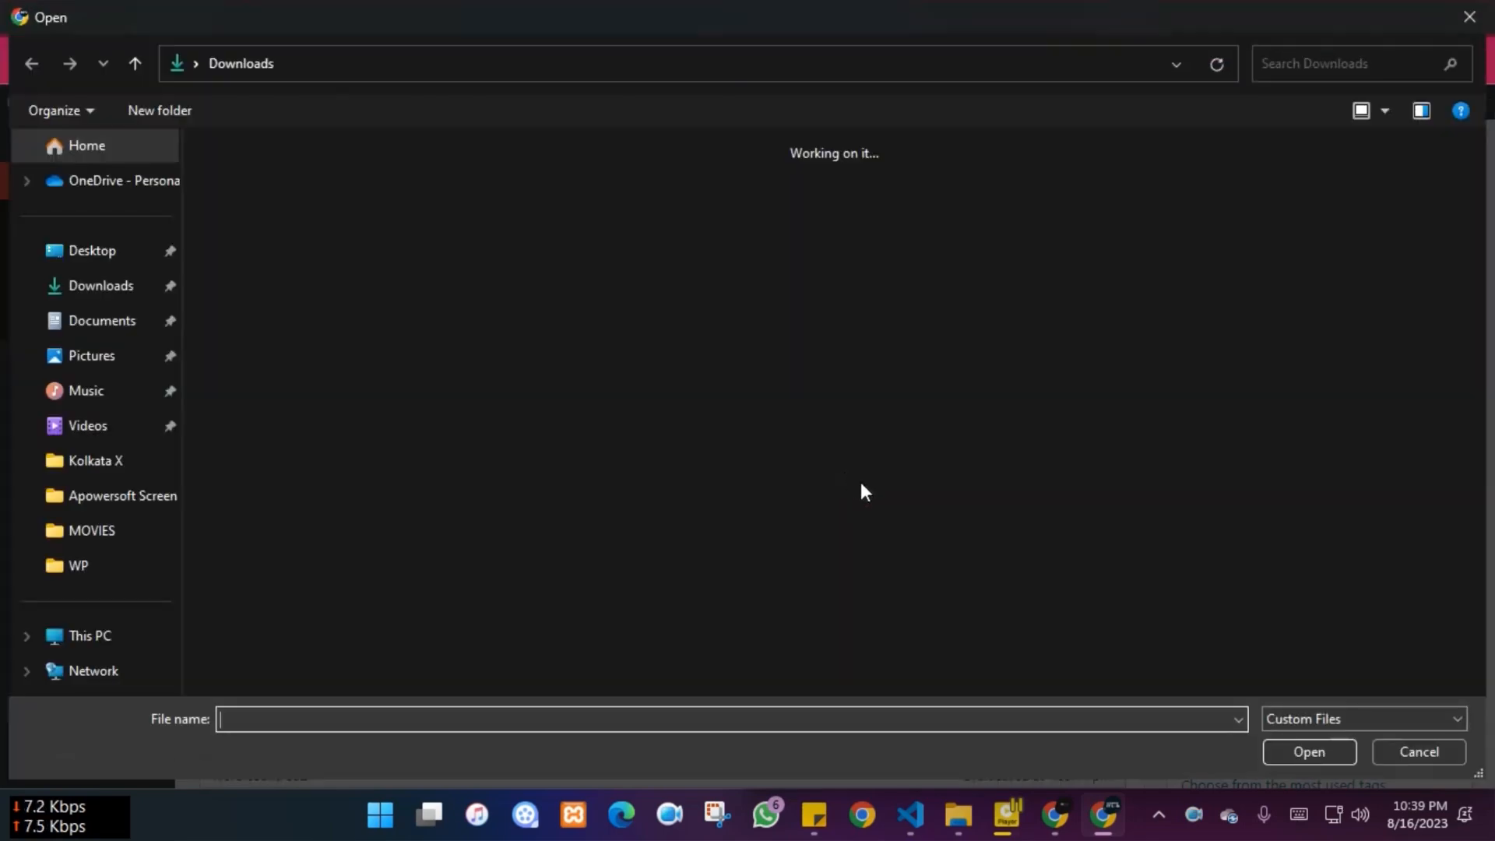
scroll(1114, 533, "down", 3)
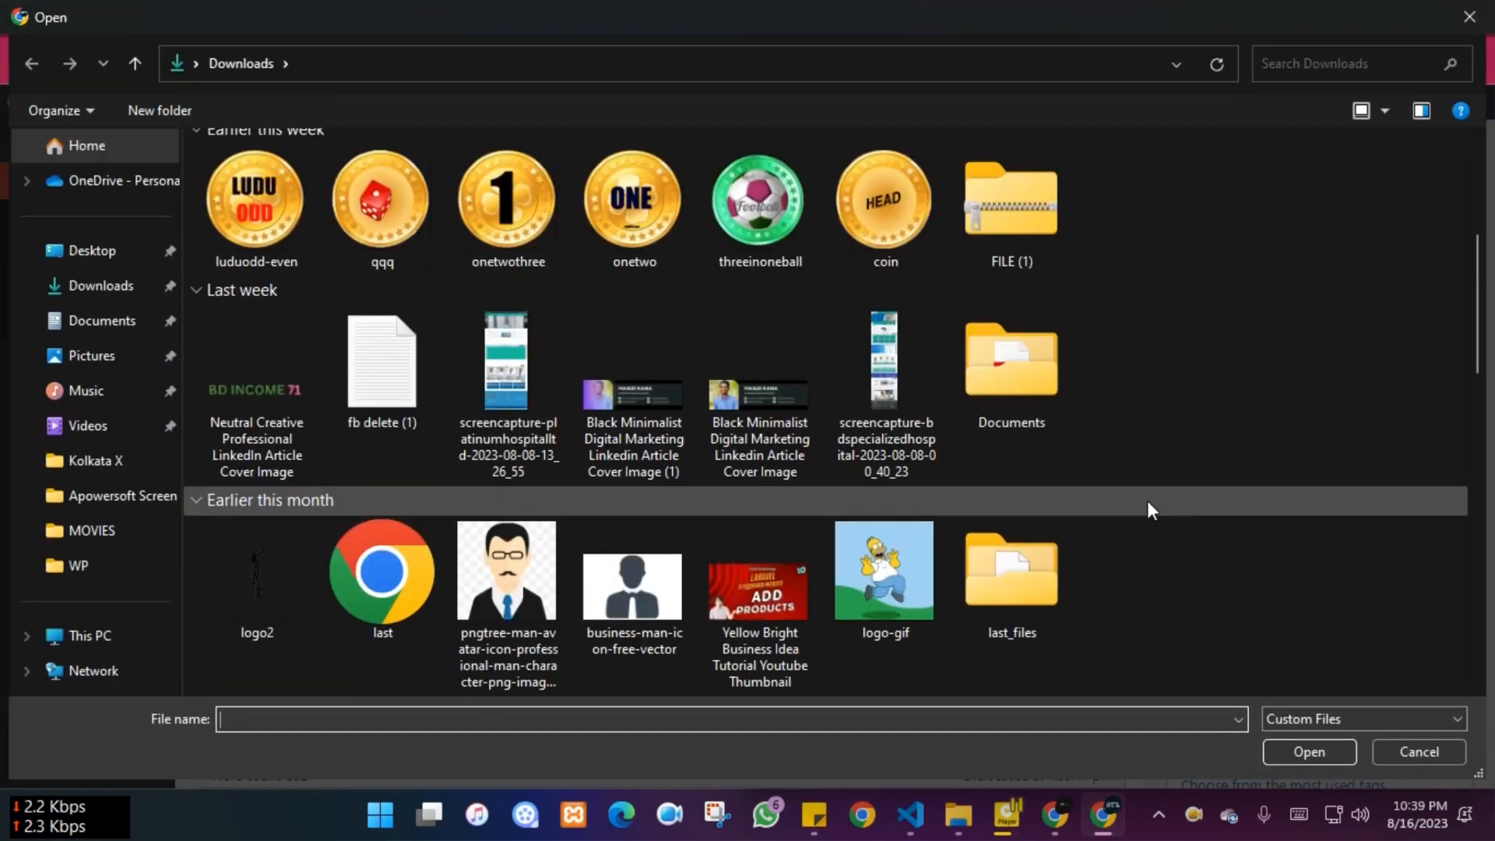
scroll(671, 589, "down", 8)
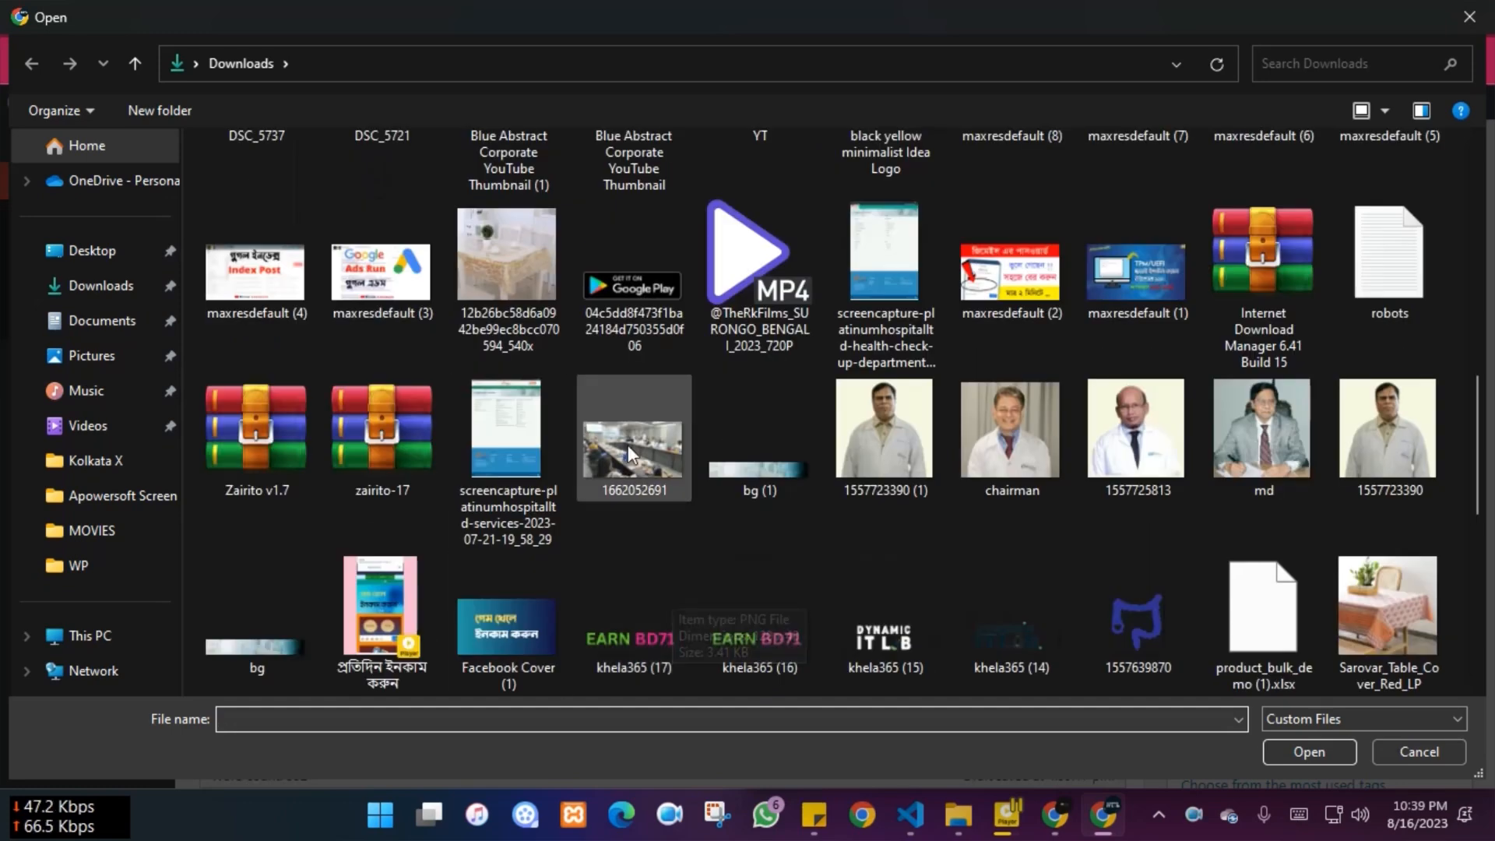
double_click(1141, 274)
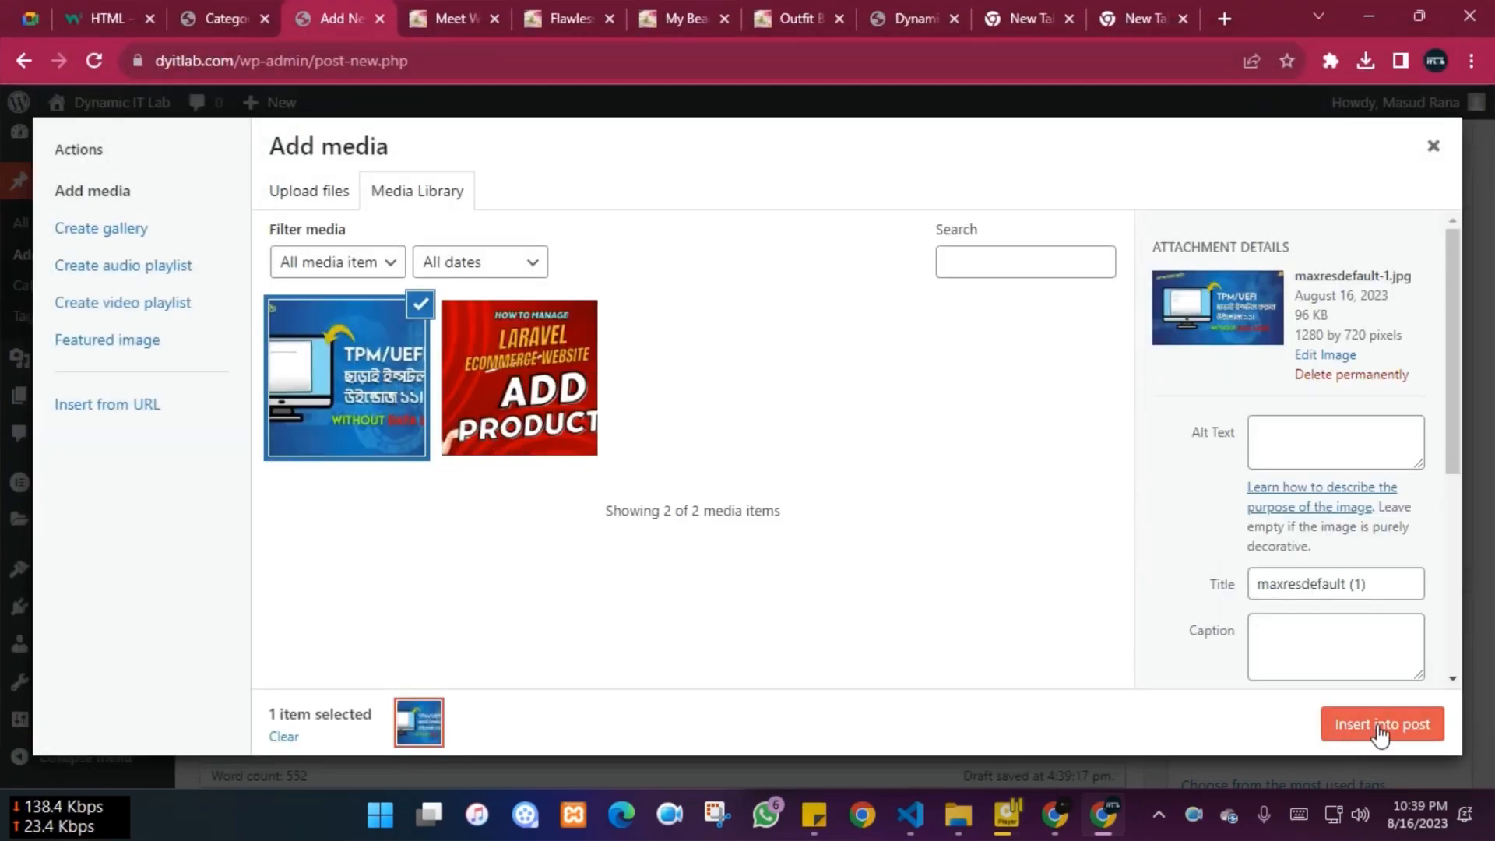
left_click(1379, 733)
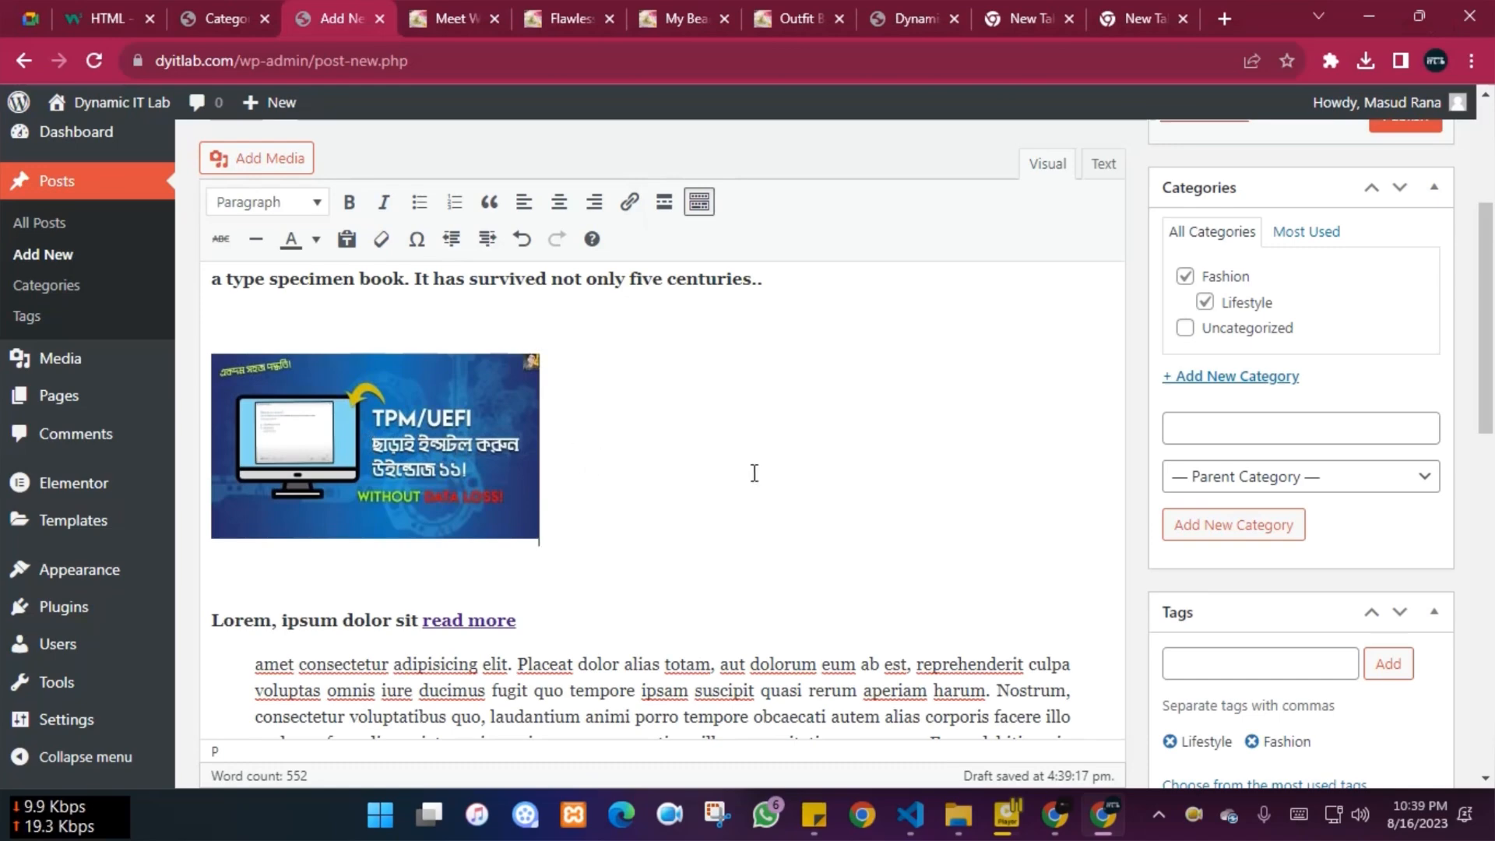
Centre-align the inserted TPM/UEFI image
left_click(350, 403)
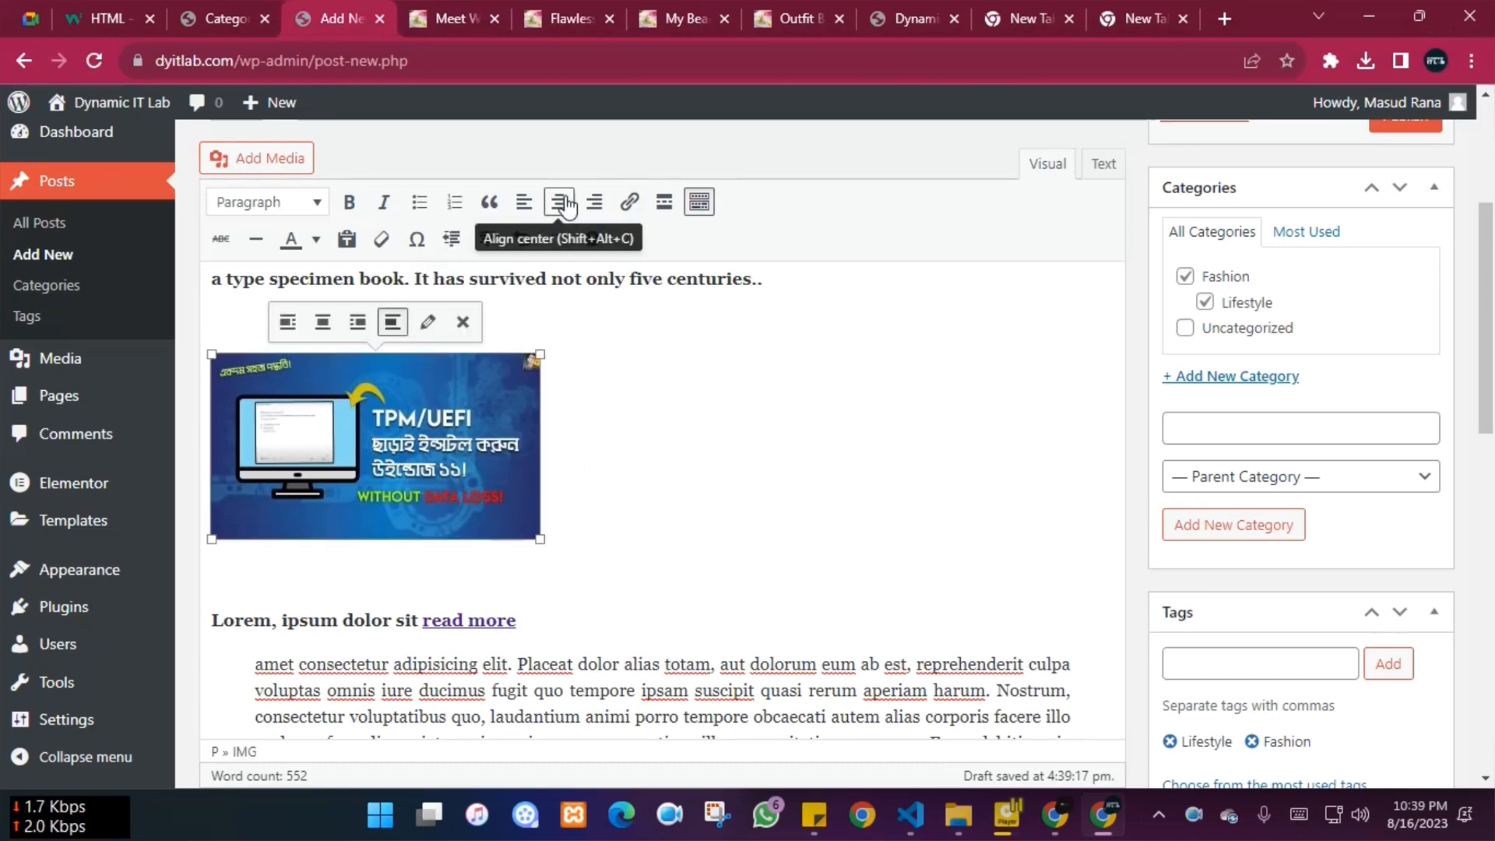
left_click(557, 204)
left_click(927, 404)
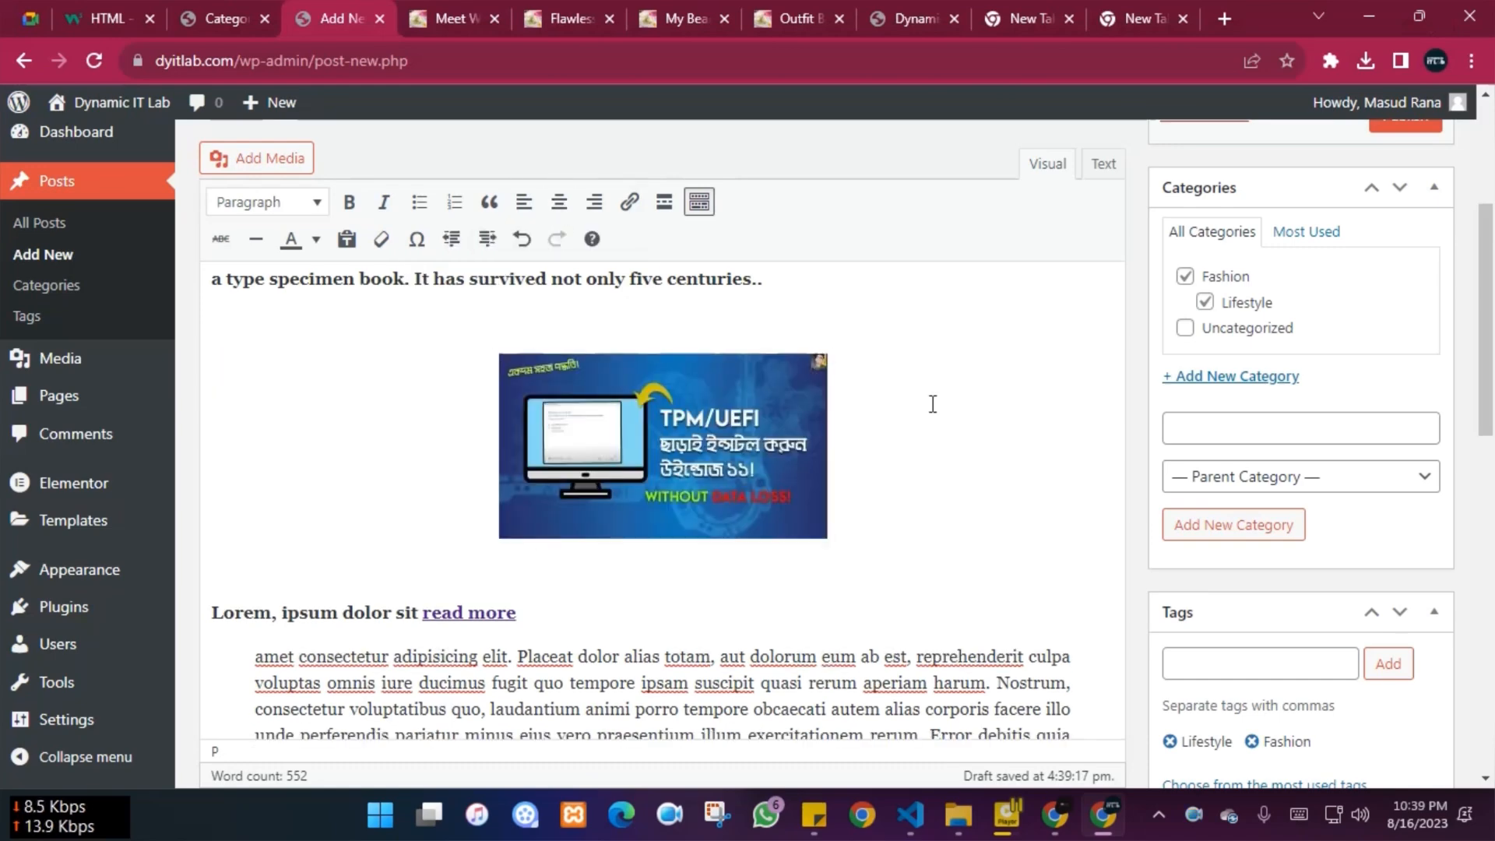
scroll(952, 404, "up", 5)
scroll(952, 405, "down", 1)
Centre-align the opening Lorem Ipsum paragraph
left_click_drag(764, 476, 190, 422)
left_click(837, 490)
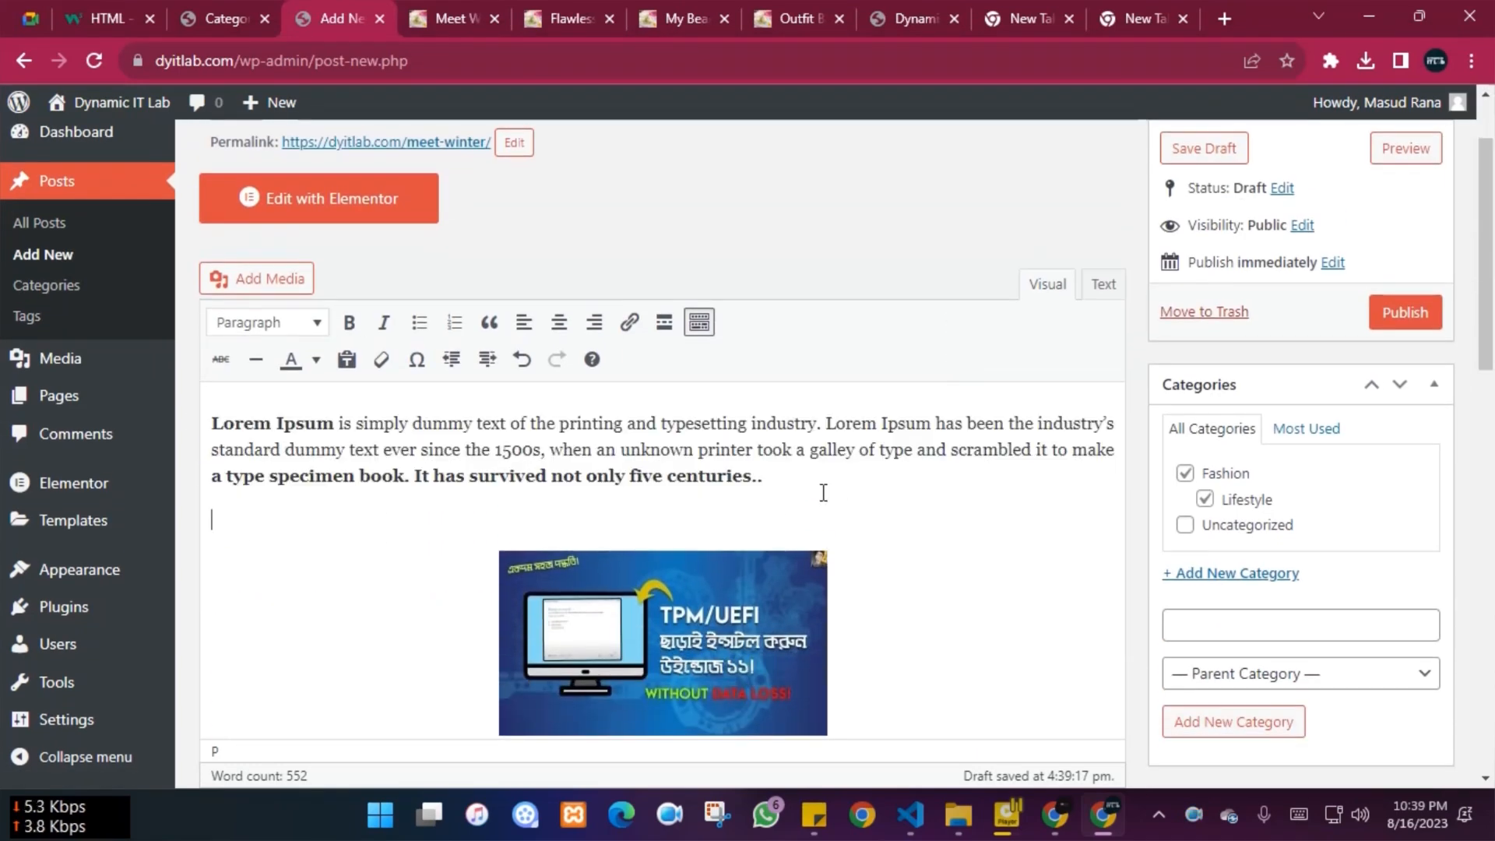
left_click_drag(768, 477, 214, 483)
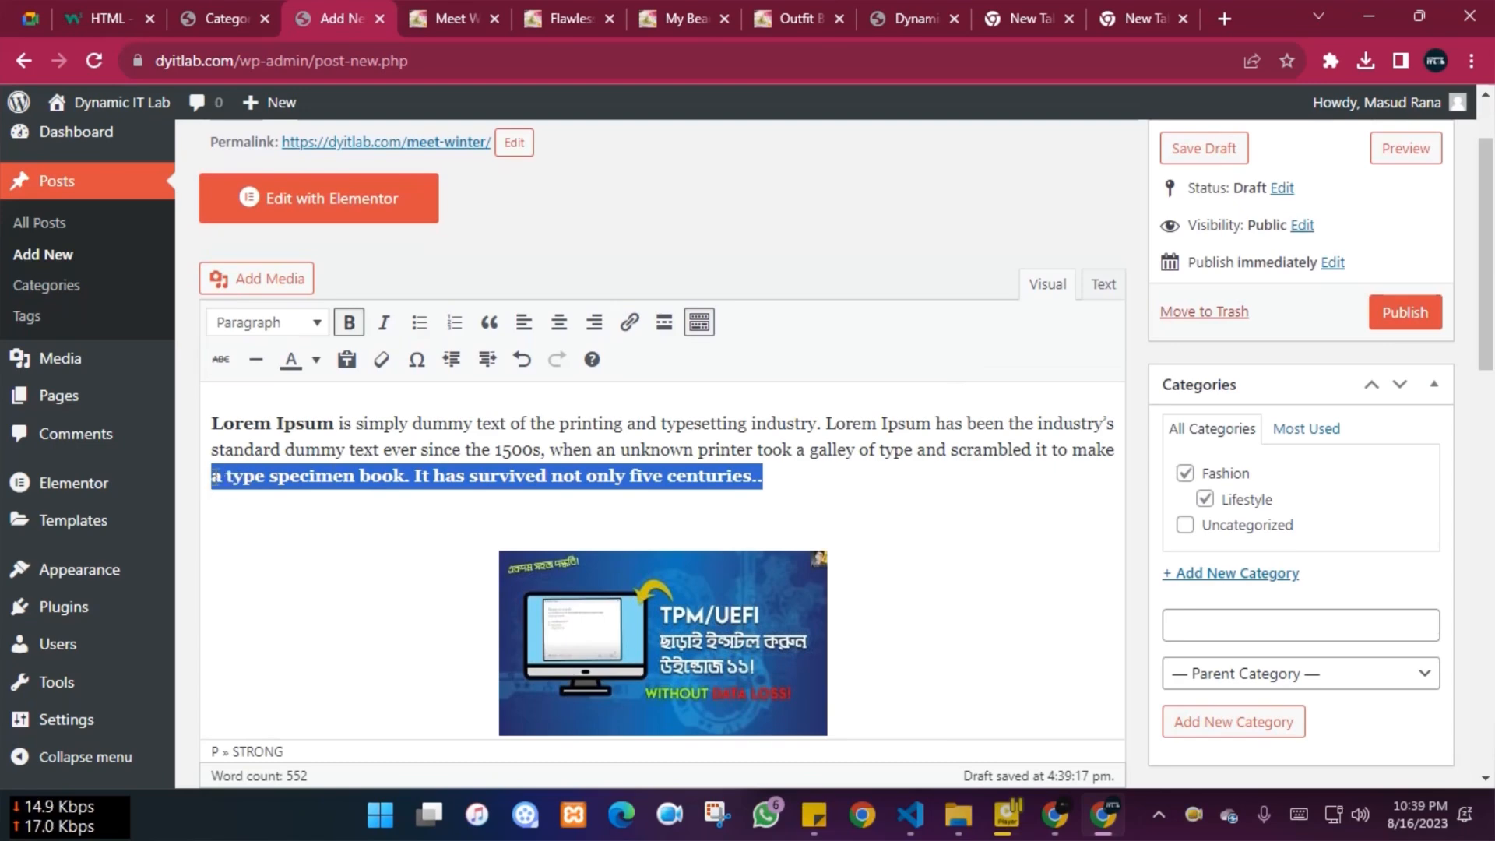
left_click(558, 322)
left_click(1008, 518)
Centre-align the 'Lorem, ipsum dolor sit read more' heading
scroll(1012, 510, "down", 5)
left_click(538, 372)
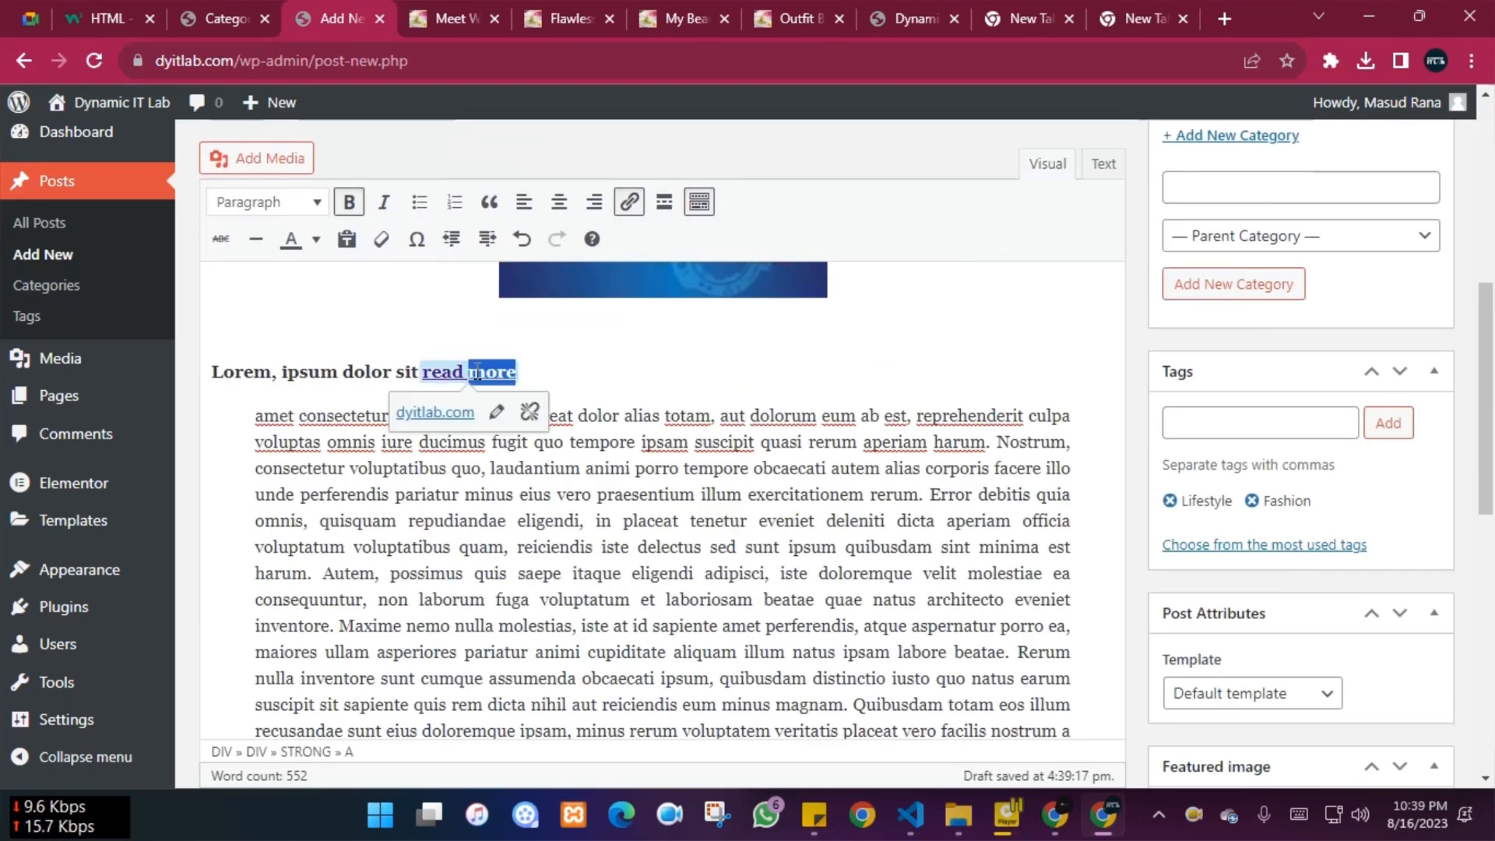
triple_click(403, 368)
left_click_drag(516, 372, 422, 374)
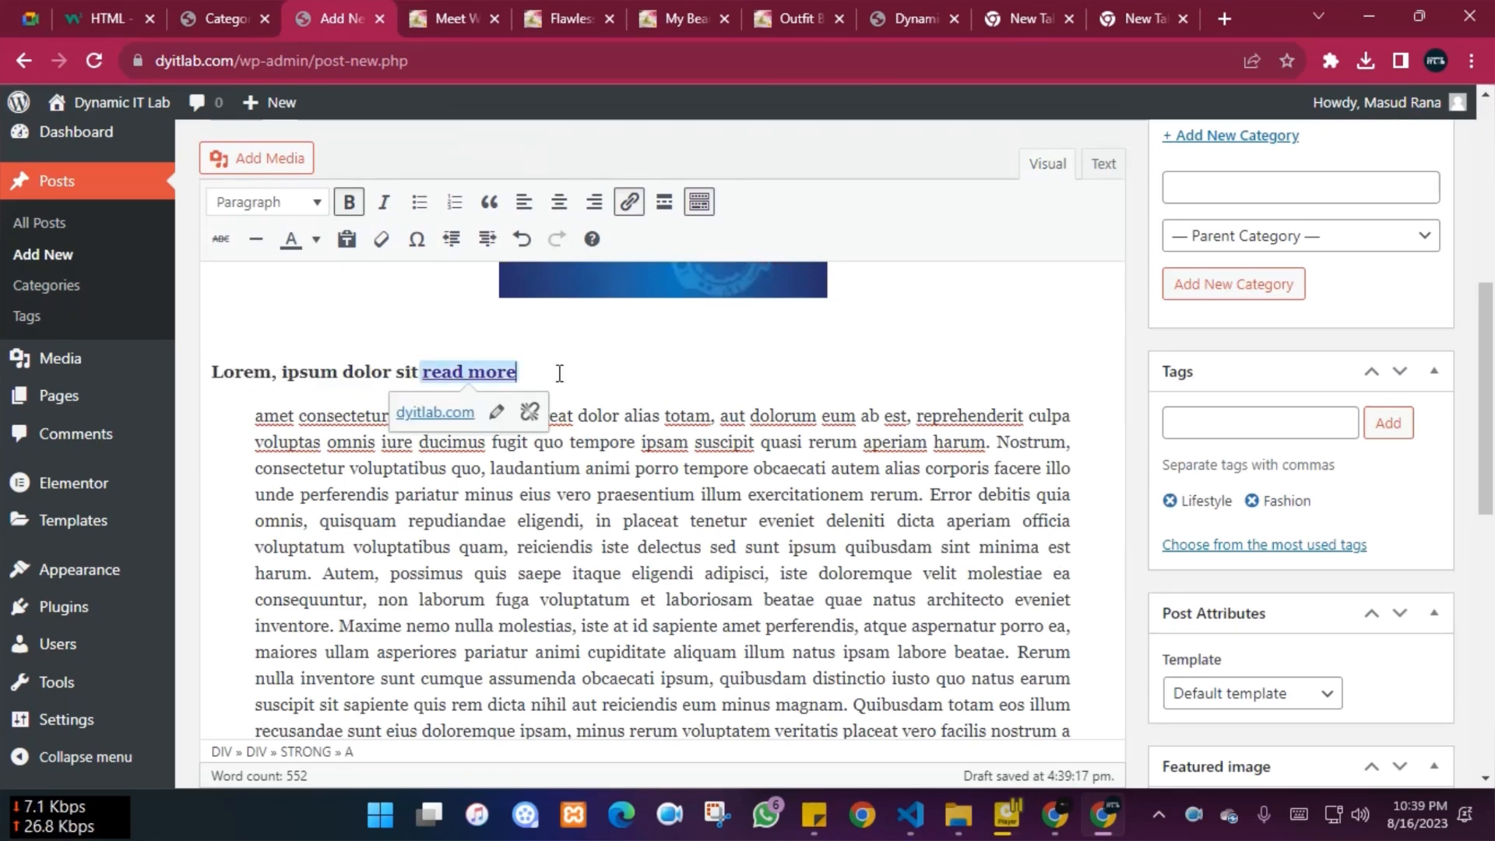
left_click_drag(517, 372, 425, 369)
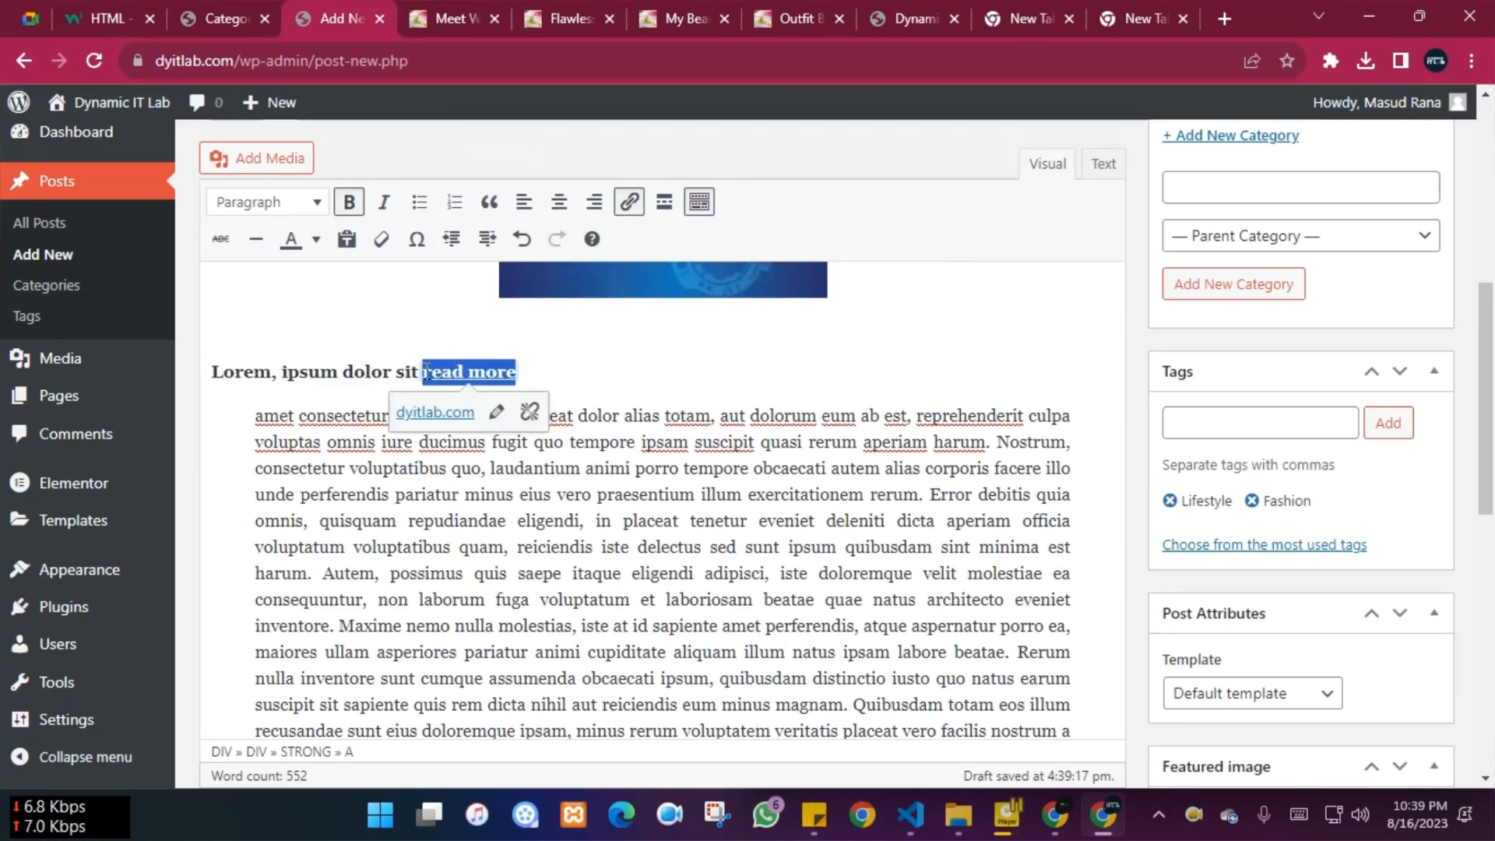
left_click(559, 203)
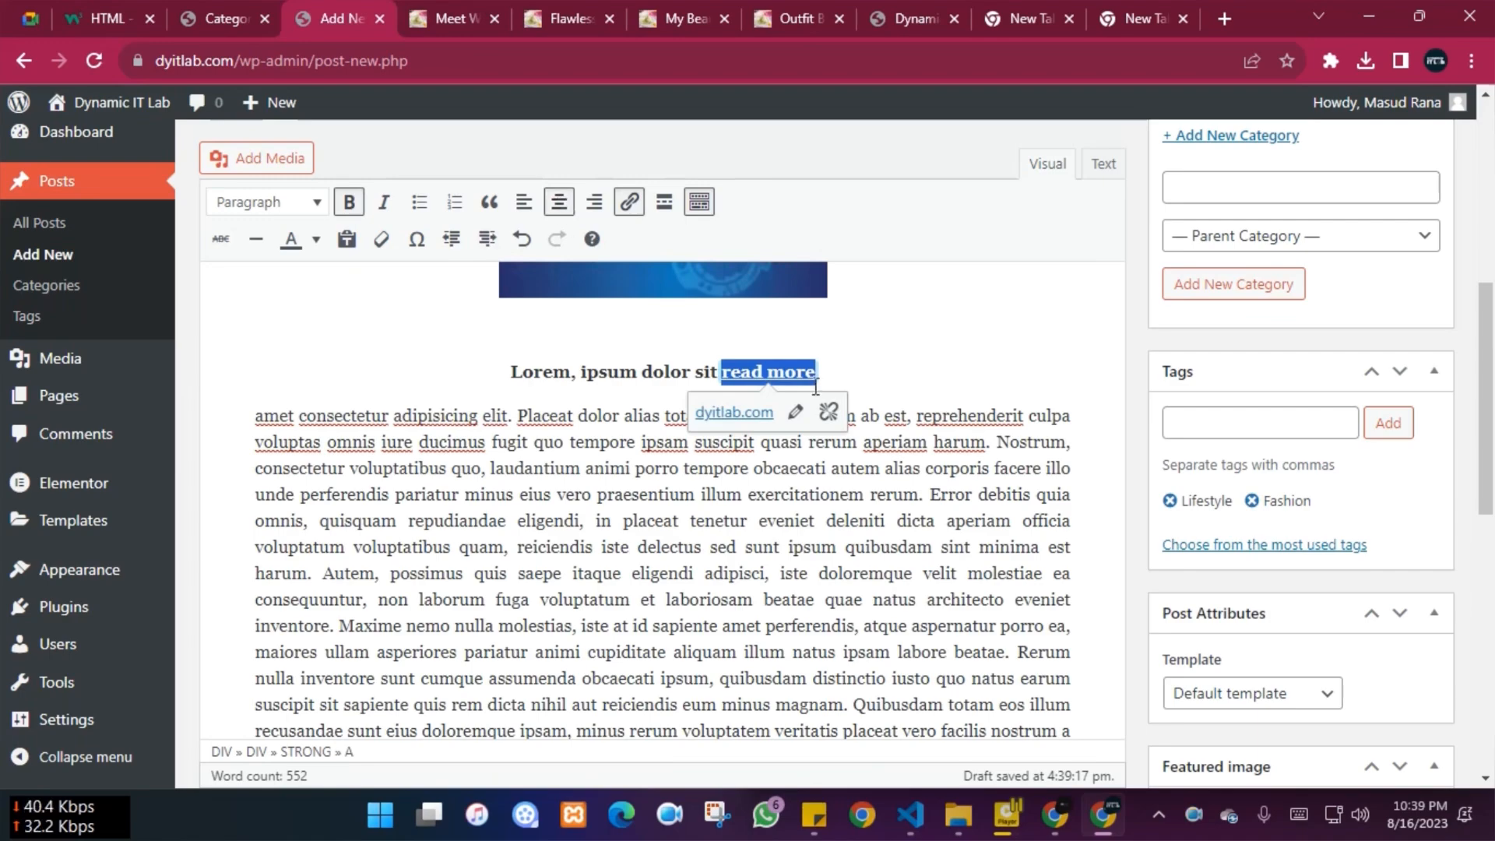
left_click(901, 378)
scroll(880, 506, "down", 10)
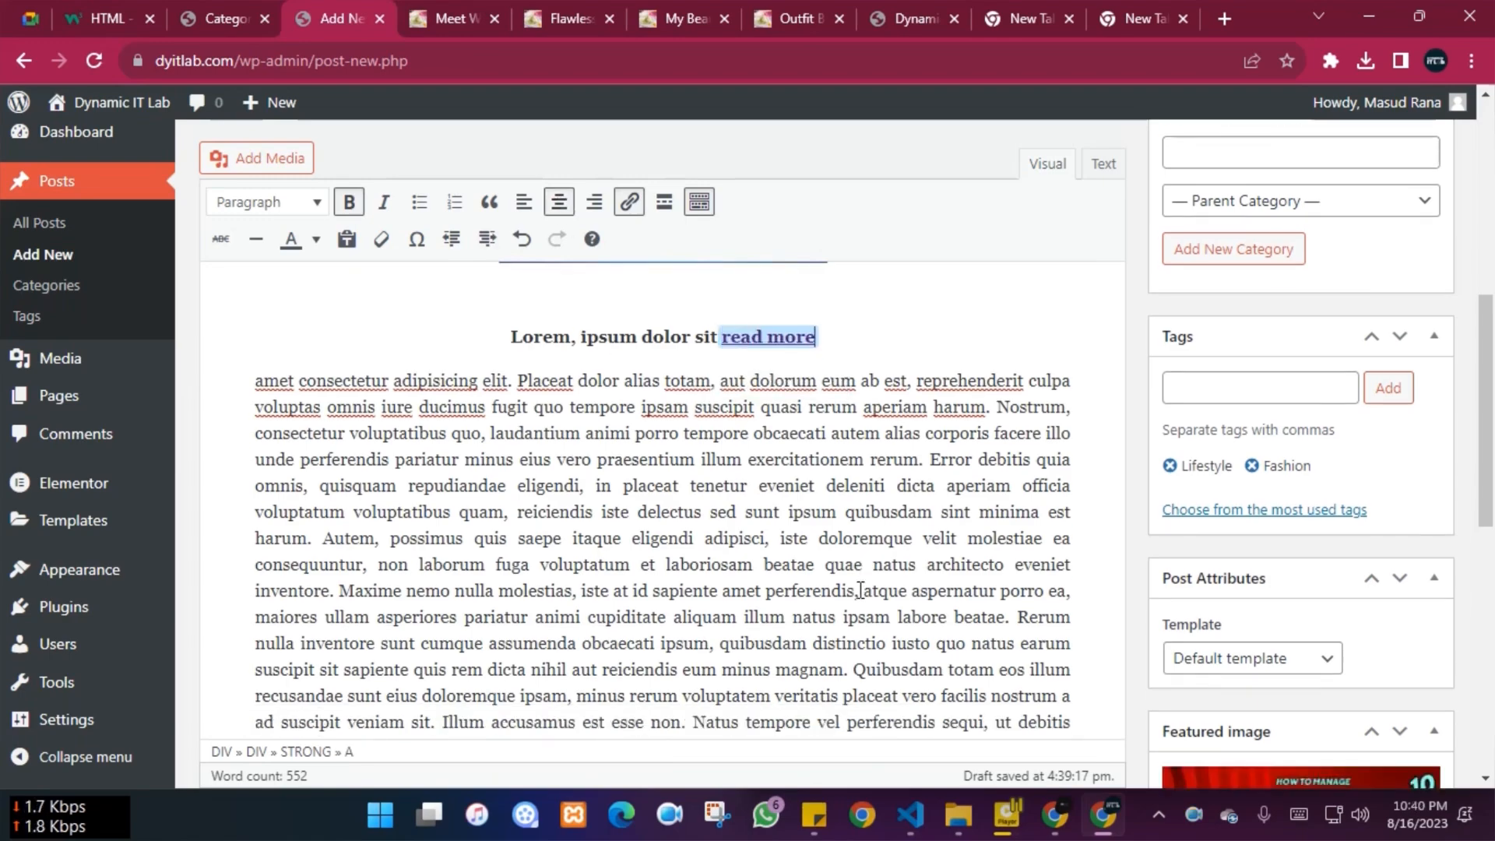
scroll(898, 561, "up", 10)
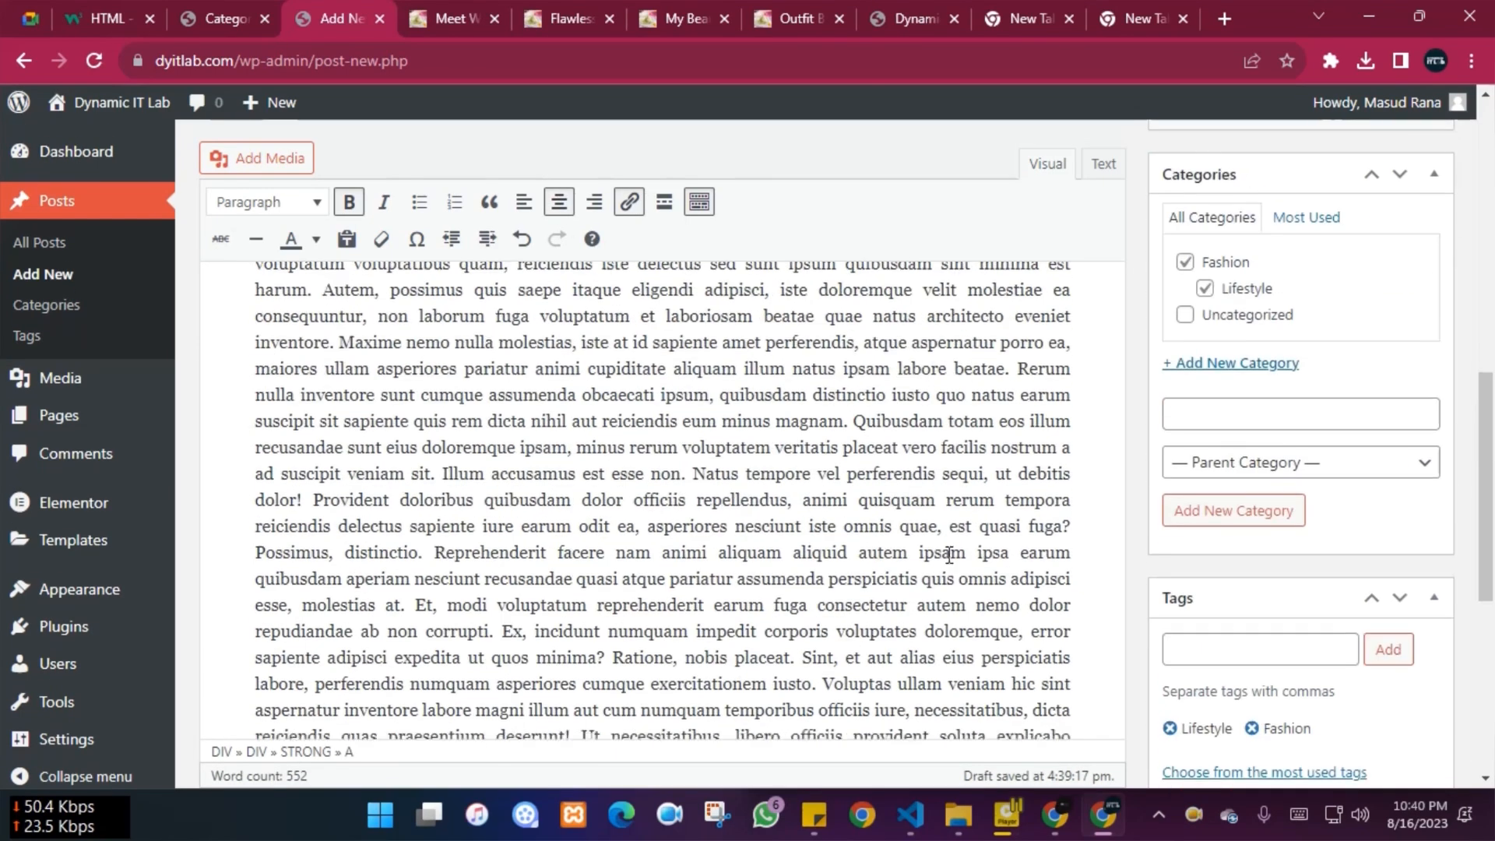
scroll(950, 554, "down", 6)
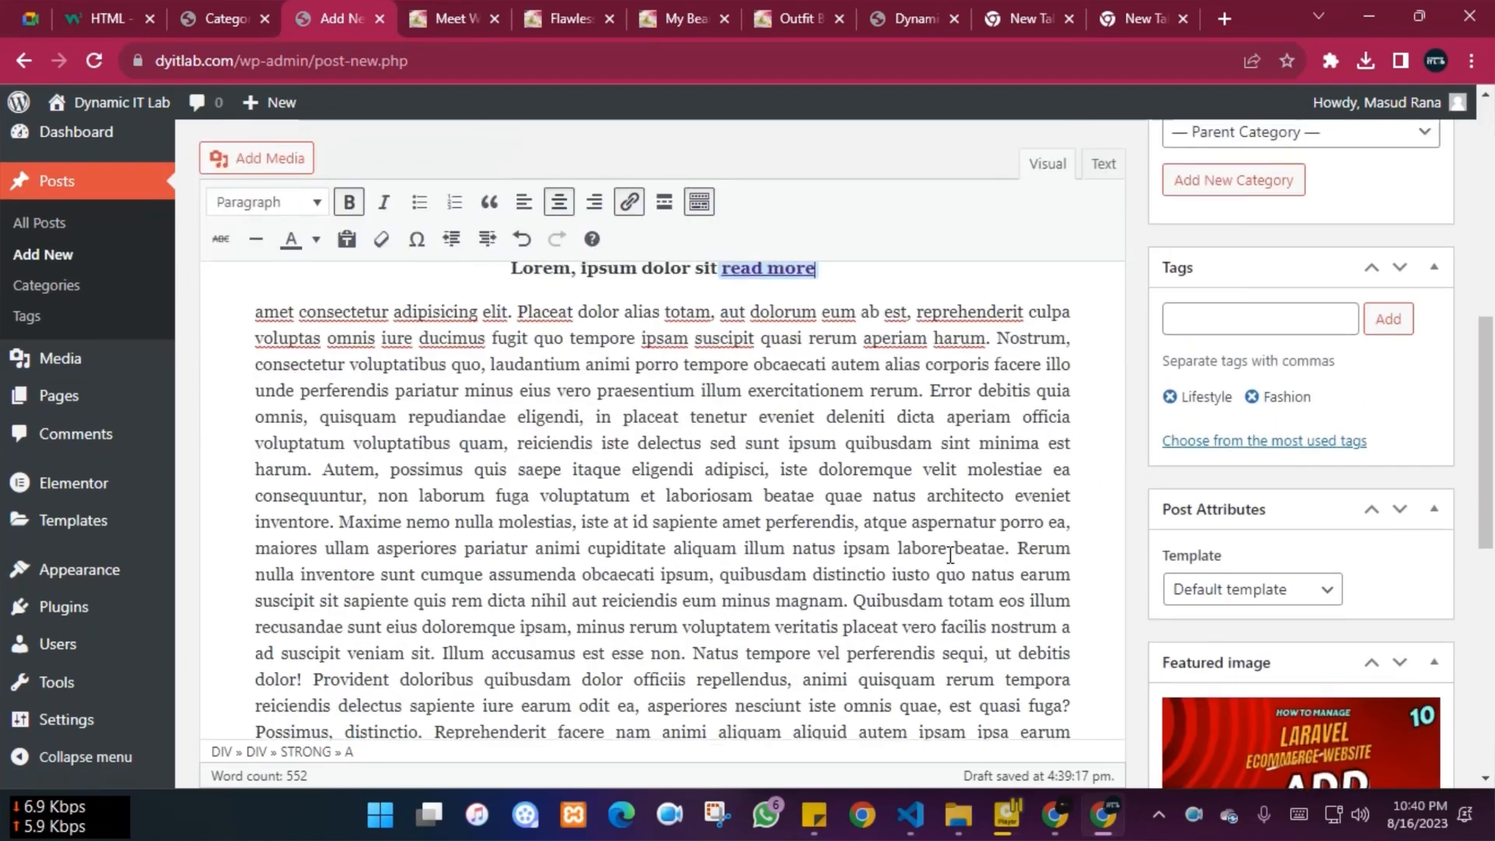
scroll(950, 554, "up", 6)
Publish 'Meet Winter' with the Publish button at the top of the editor
scroll(949, 554, "up", 2)
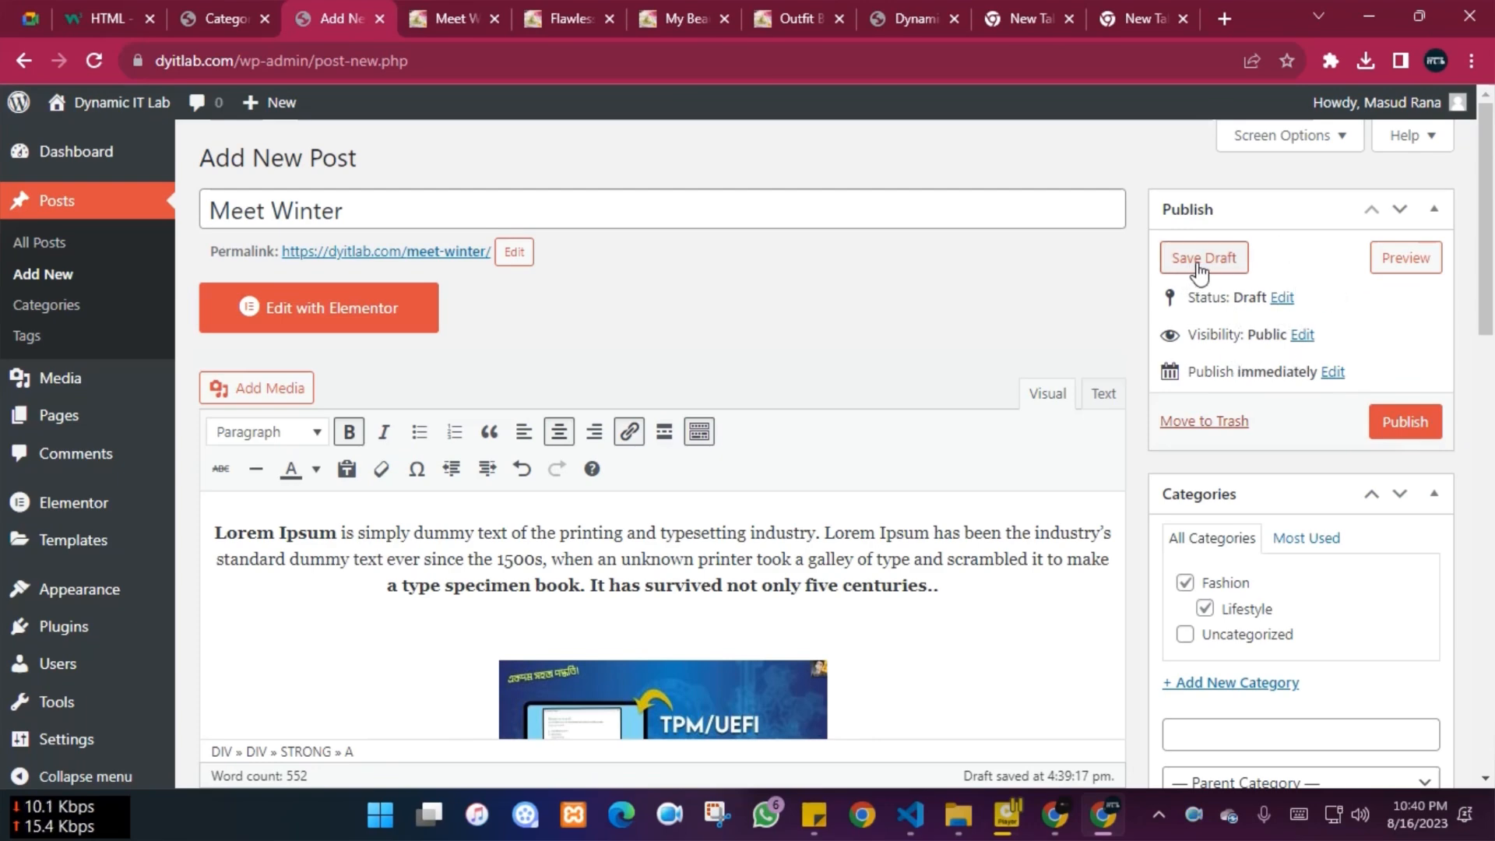
left_click(1405, 427)
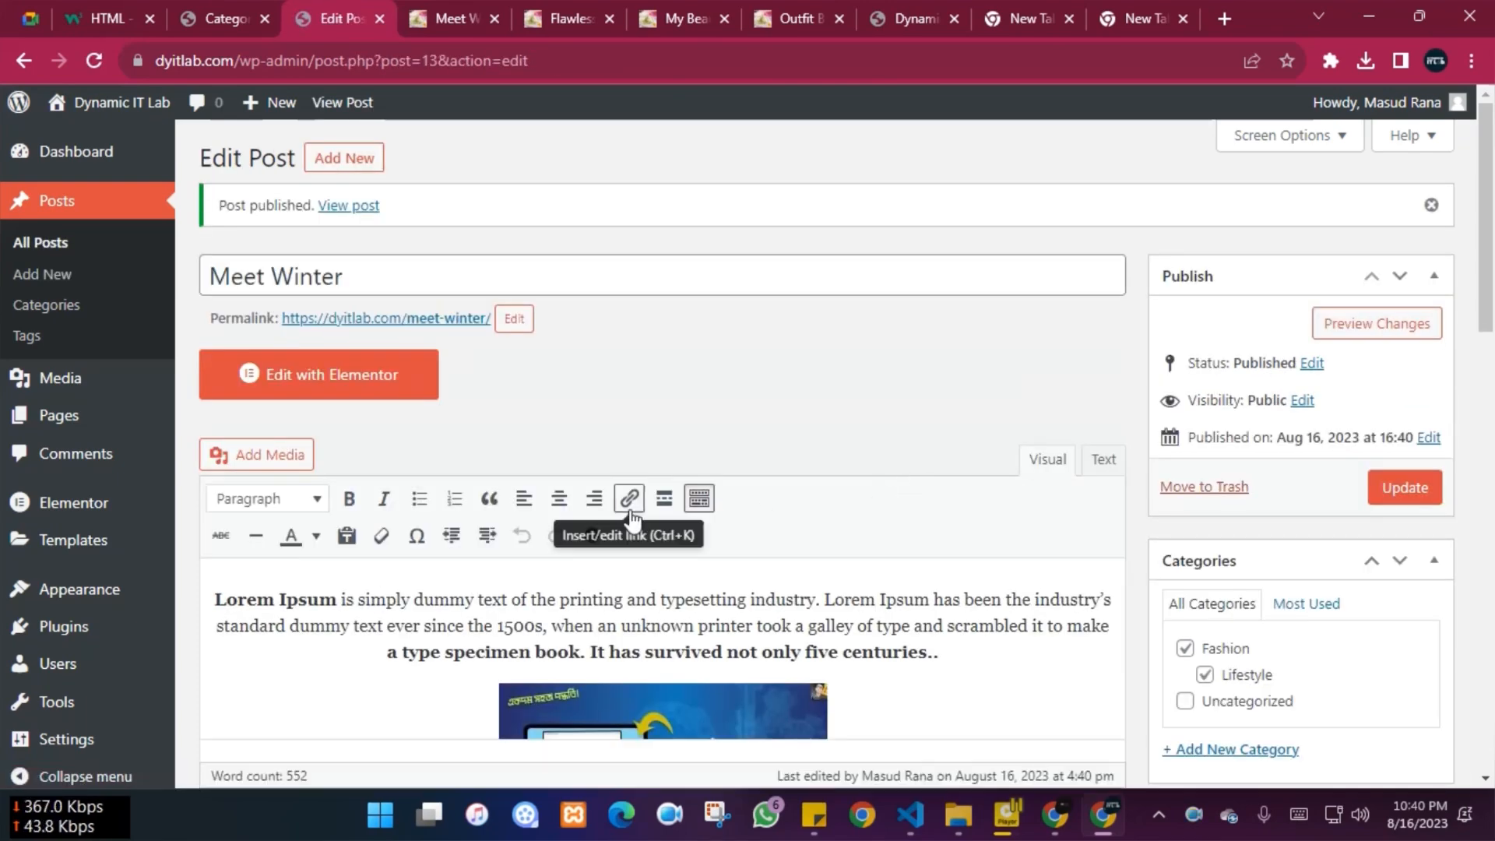
Open the published Meet Winter post in a new tab and review it
right_click(348, 206)
left_click(404, 225)
left_click(400, 11)
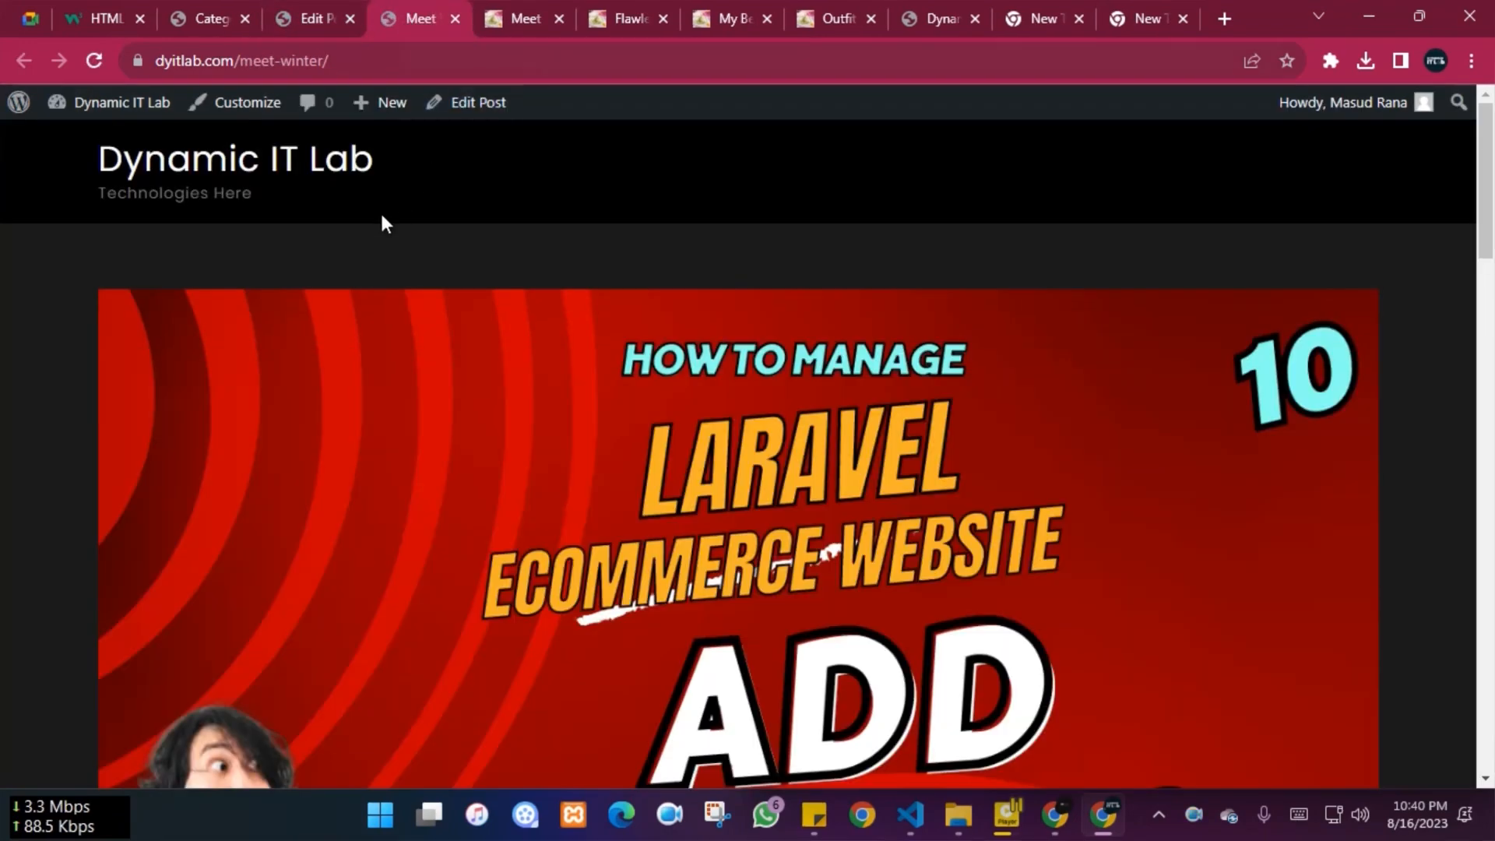
scroll(1117, 422, "down", 5)
scroll(689, 512, "up", 5)
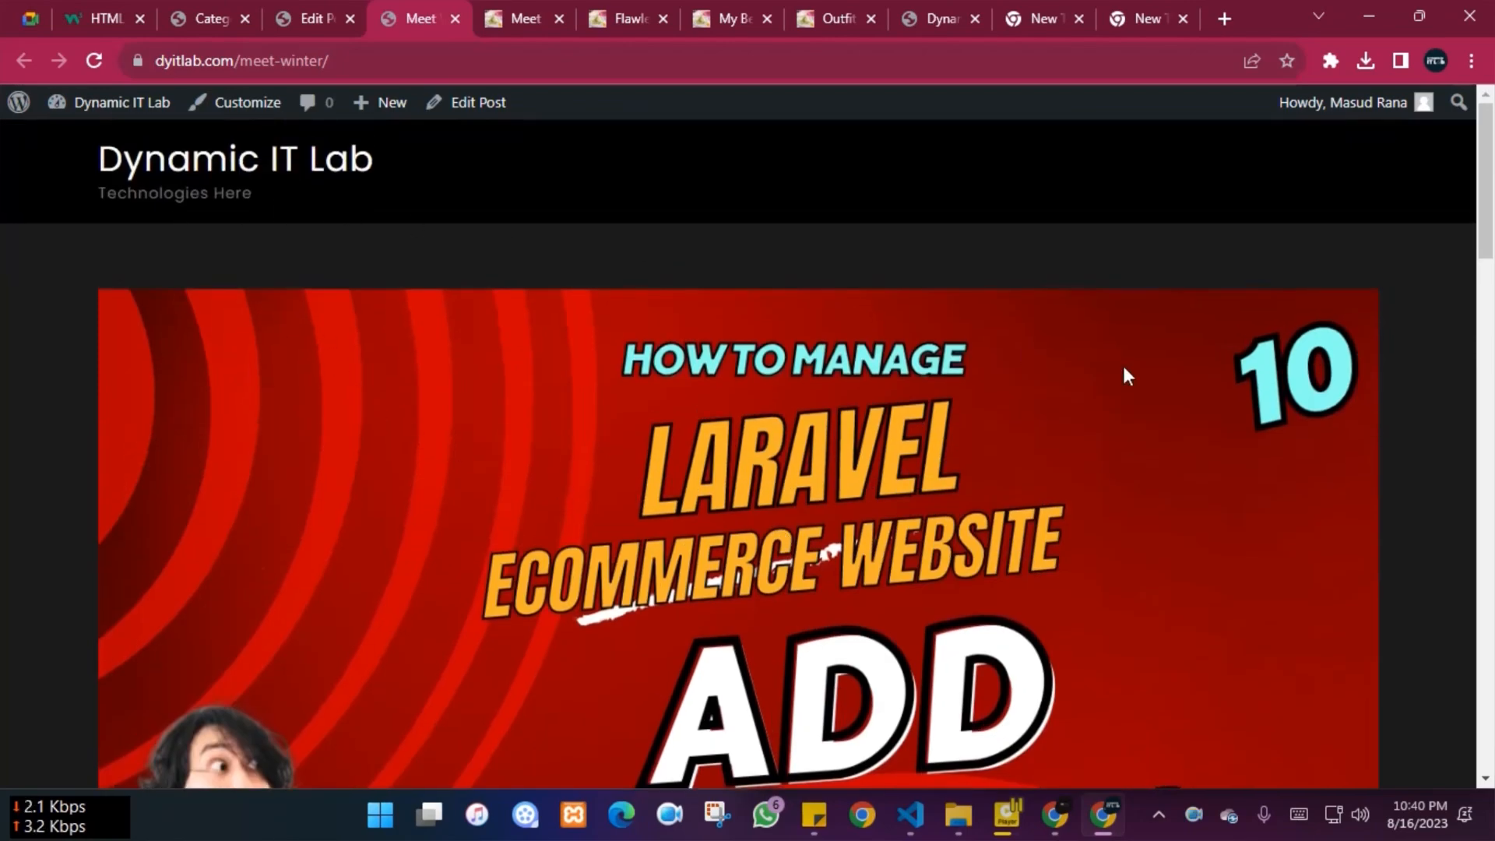
scroll(1125, 375, "down", 5)
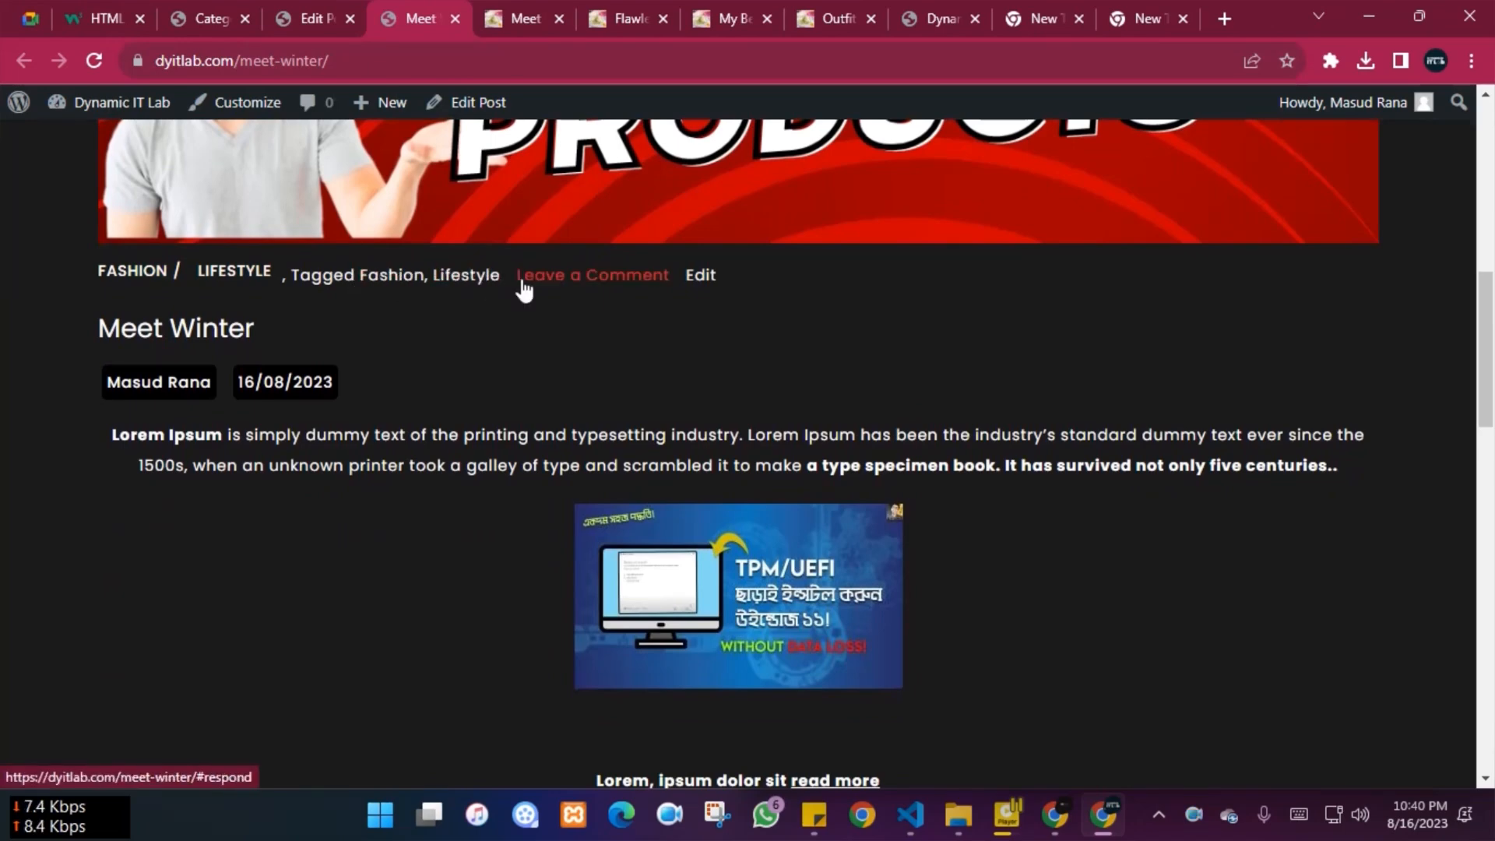
Check the live post's title and Fashion and Lifestyle tags, then return to Edit Post
left_click_drag(97, 327, 253, 327)
left_click(110, 534)
scroll(286, 263, "down", 3)
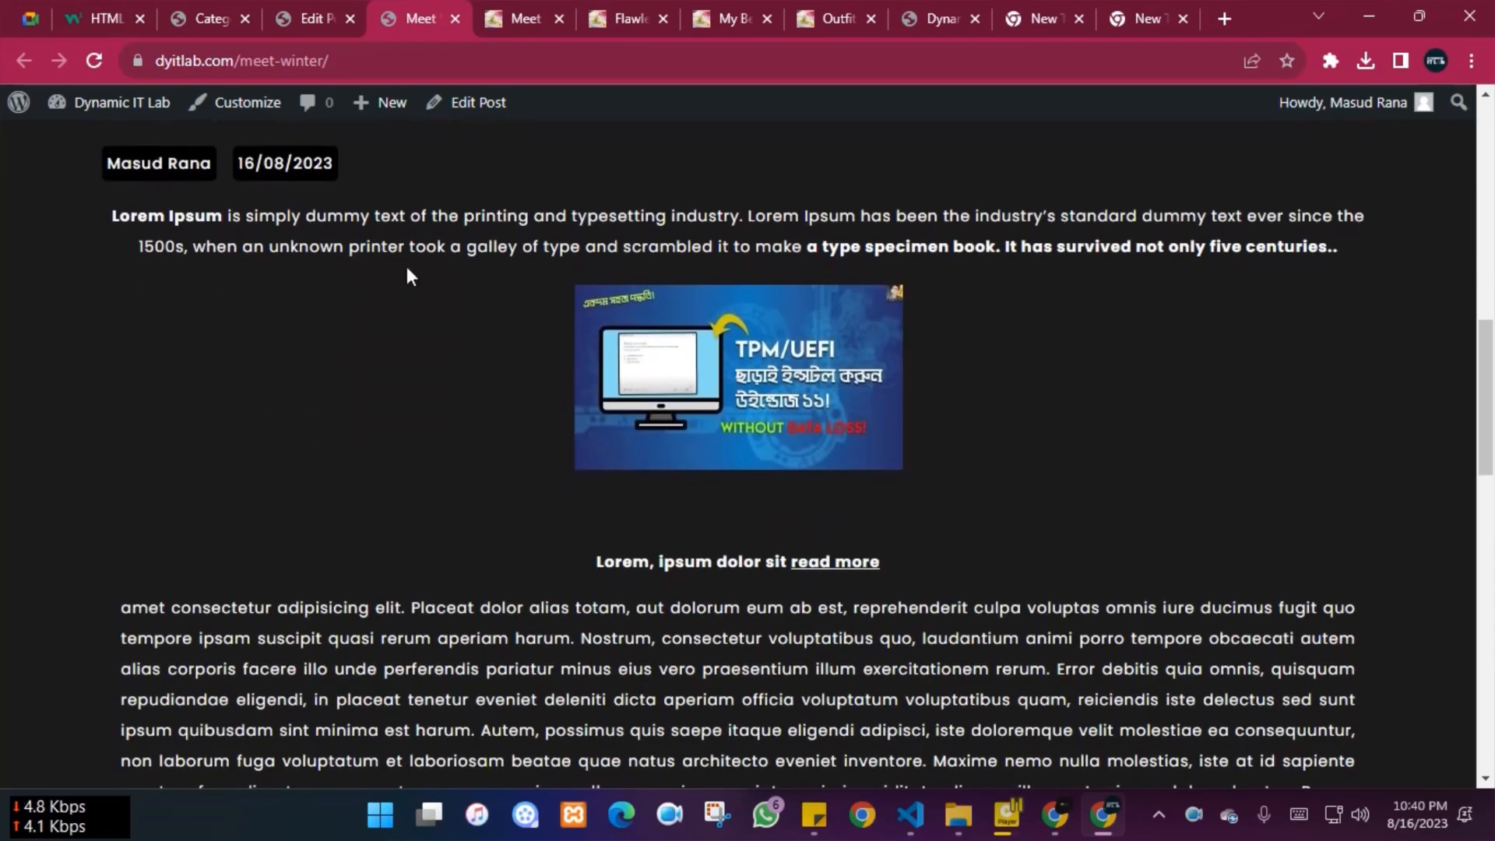
scroll(677, 390, "down", 15)
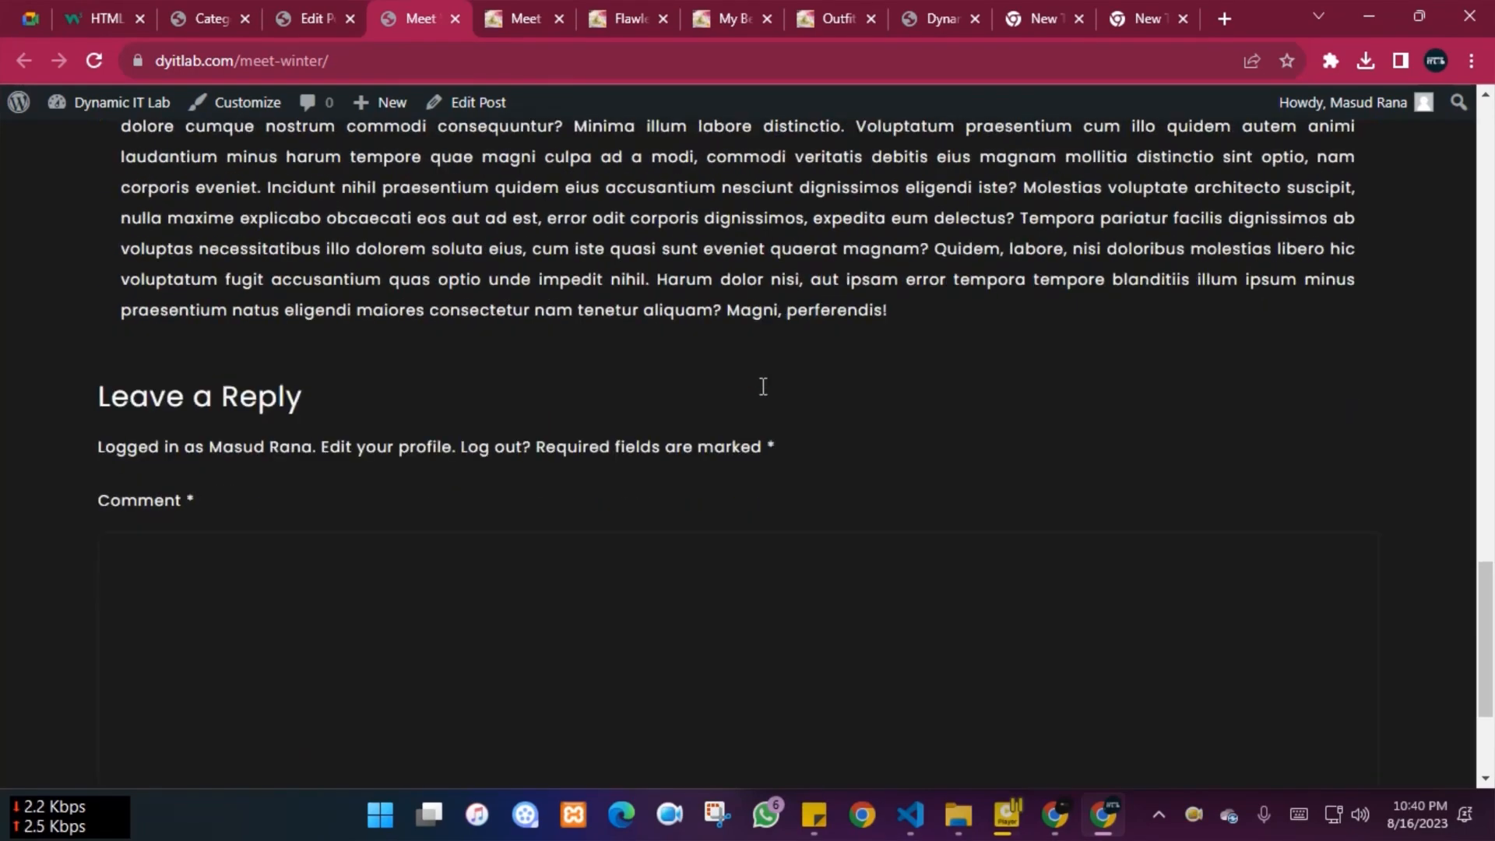
scroll(803, 379, "up", 20)
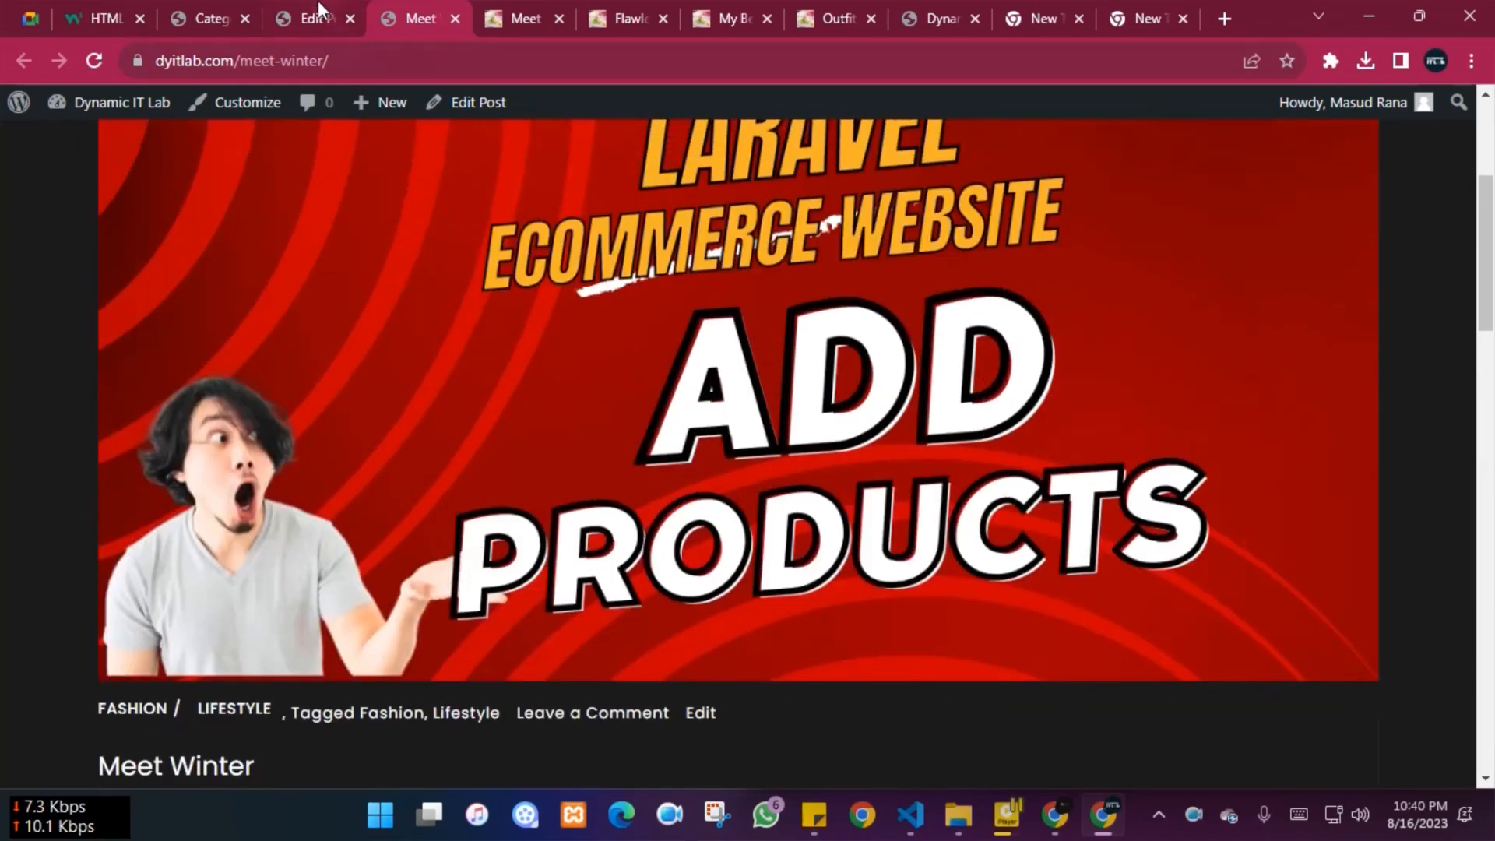
left_click(318, 3)
Update the Meet Winter post and view the live page in its tab
scroll(1135, 459, "down", 6)
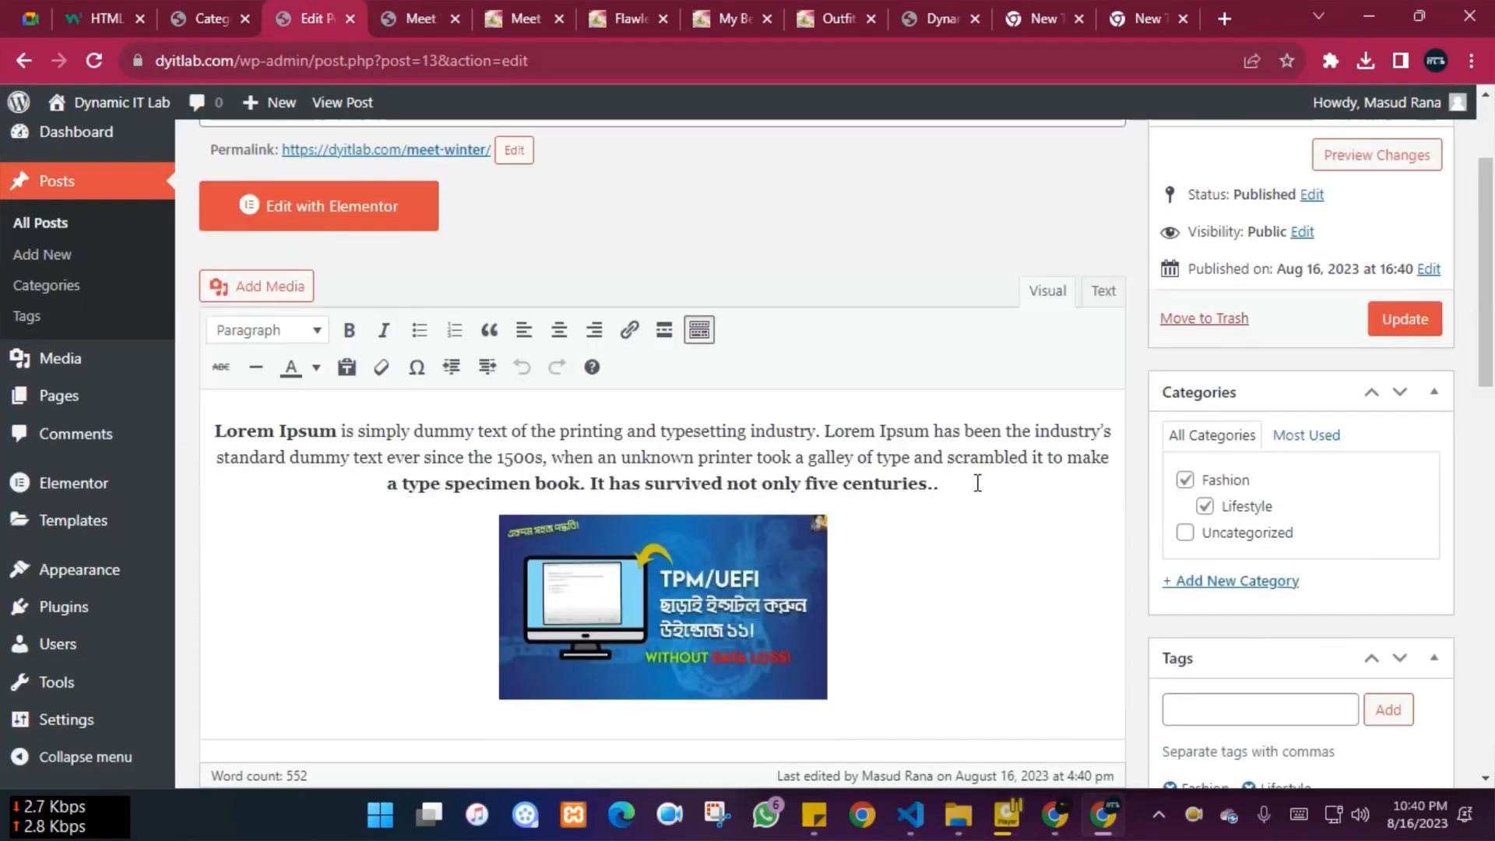
scroll(1133, 464, "down", 3)
scroll(1052, 478, "up", 10)
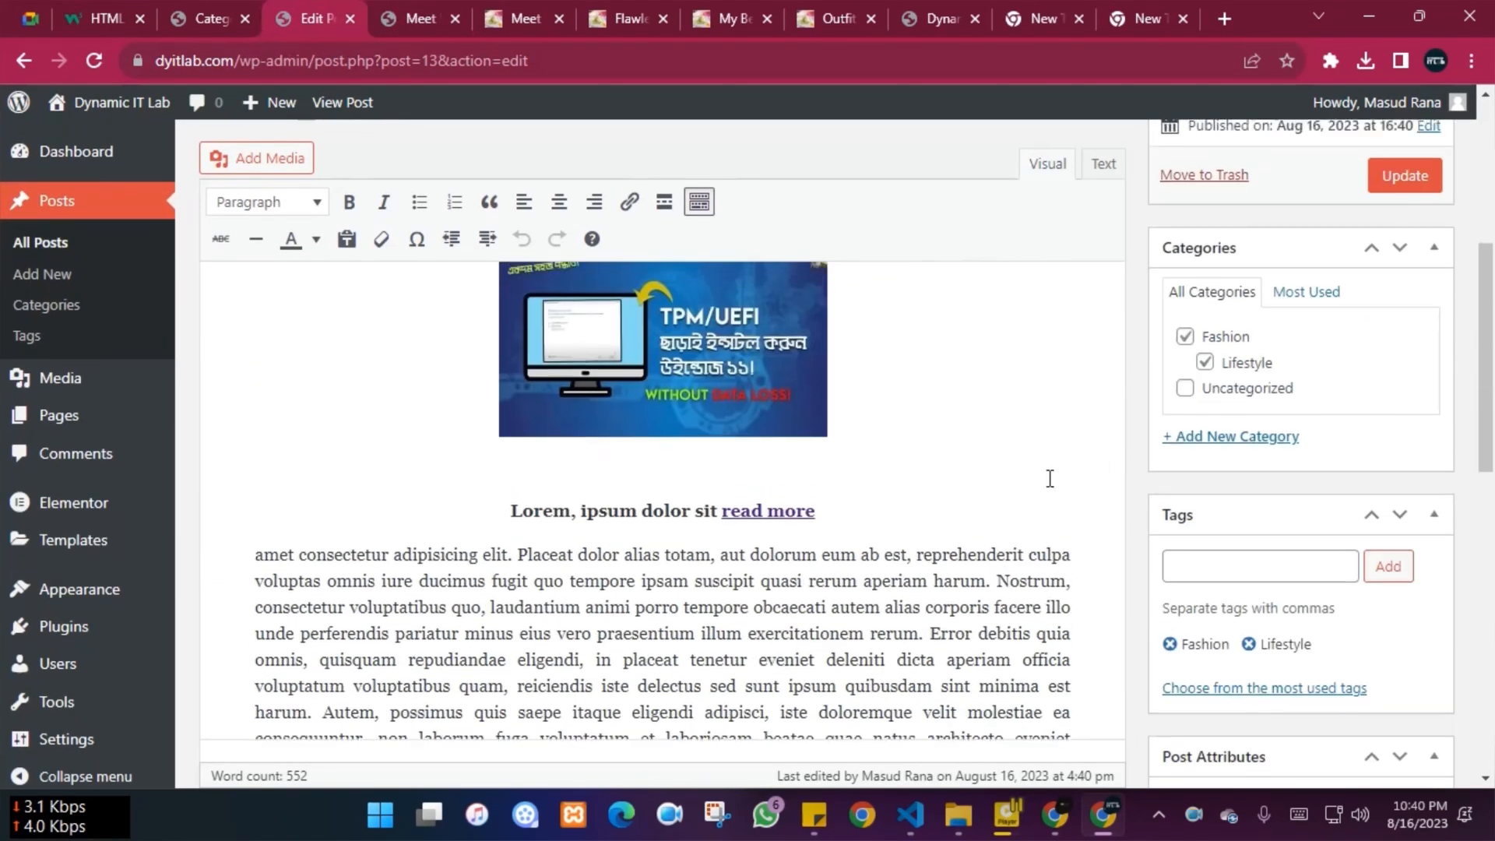
scroll(1046, 482, "down", 7)
scroll(1049, 477, "down", 5)
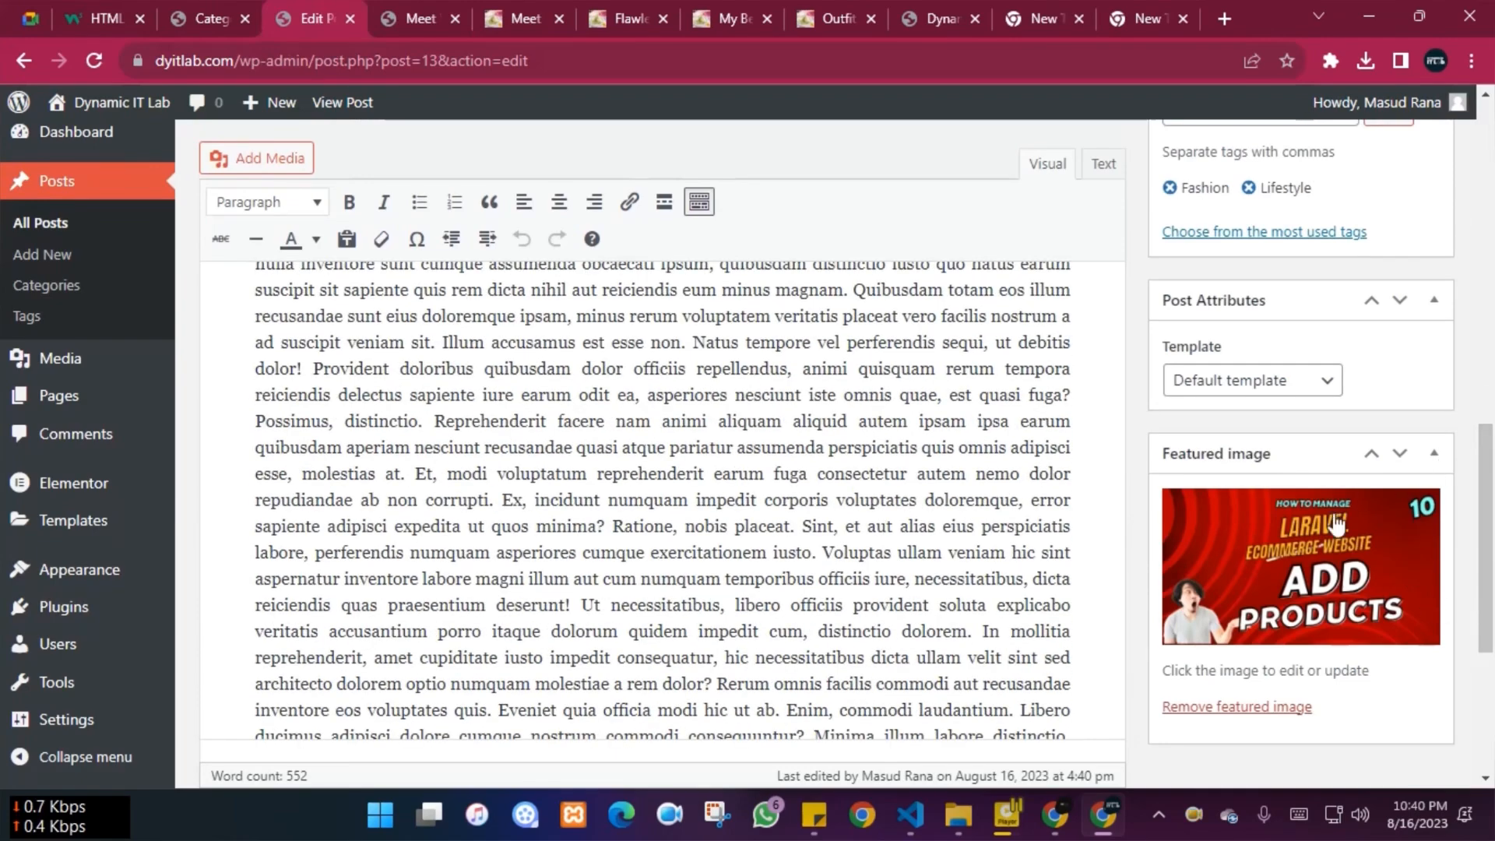
scroll(1222, 537, "up", 8)
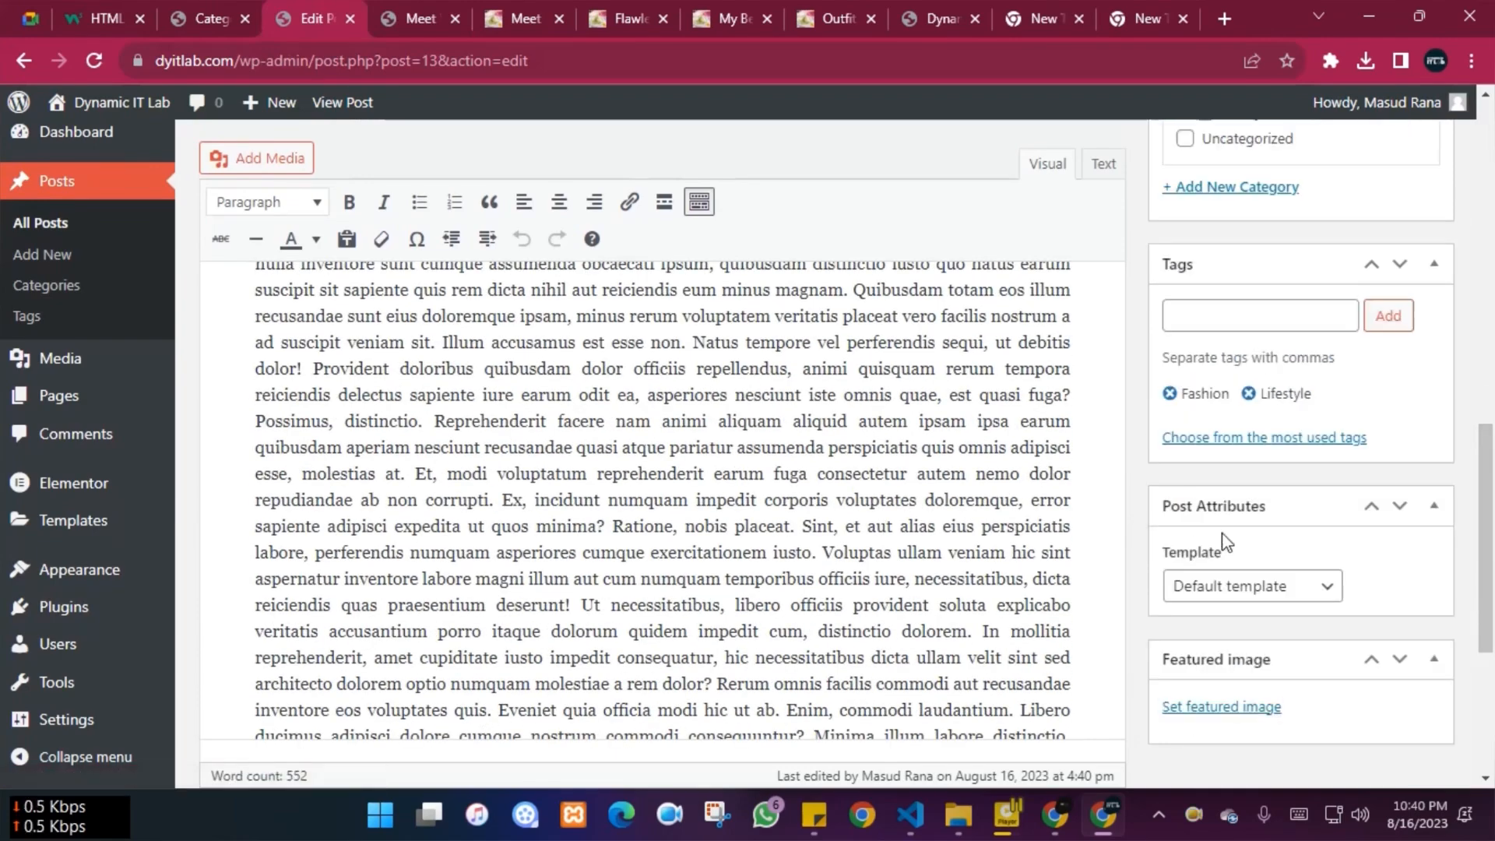
left_click(1404, 378)
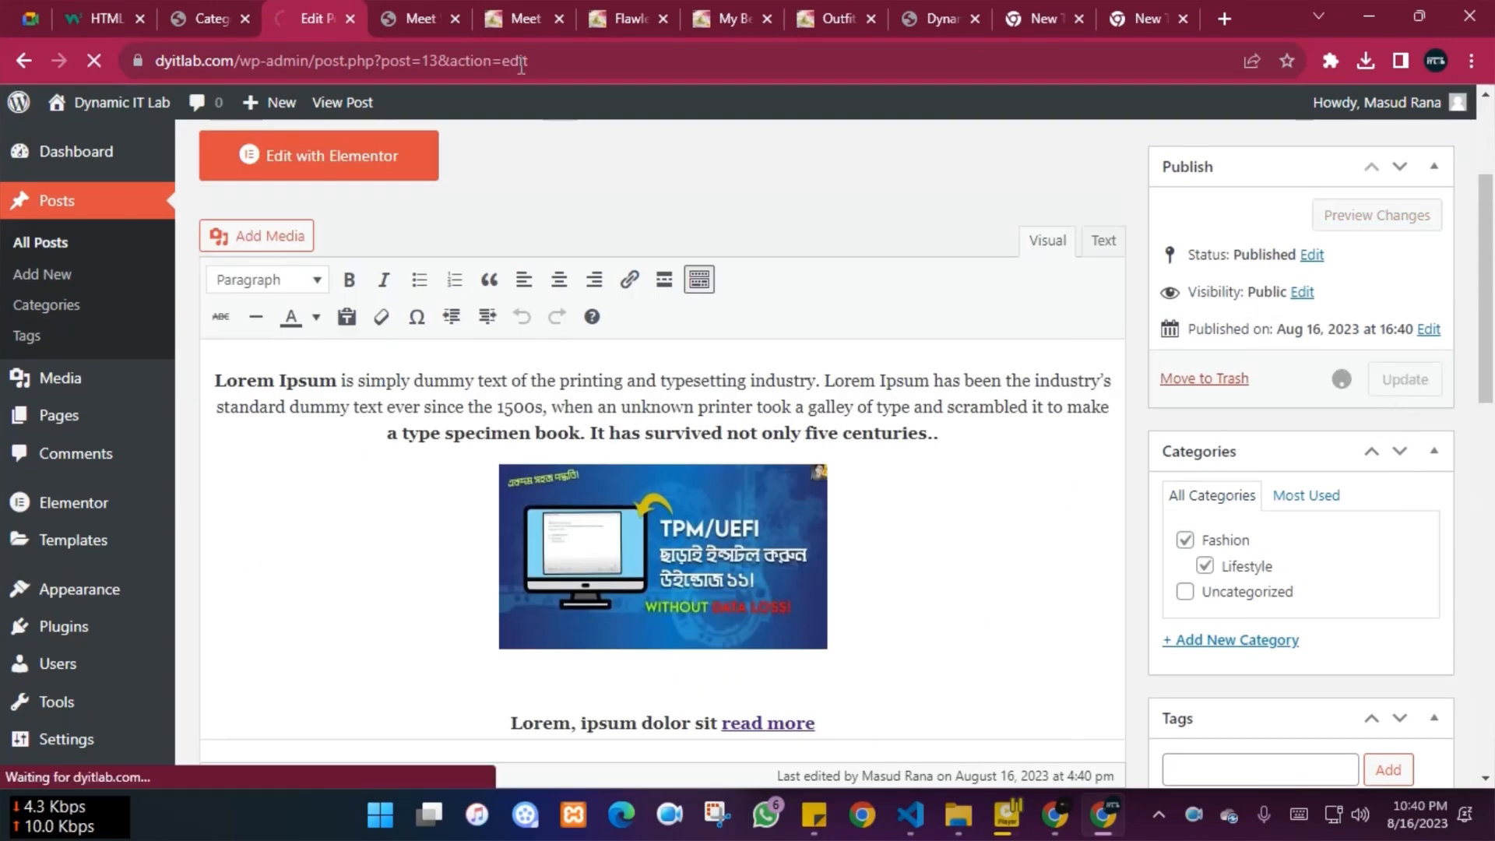
left_click(411, 17)
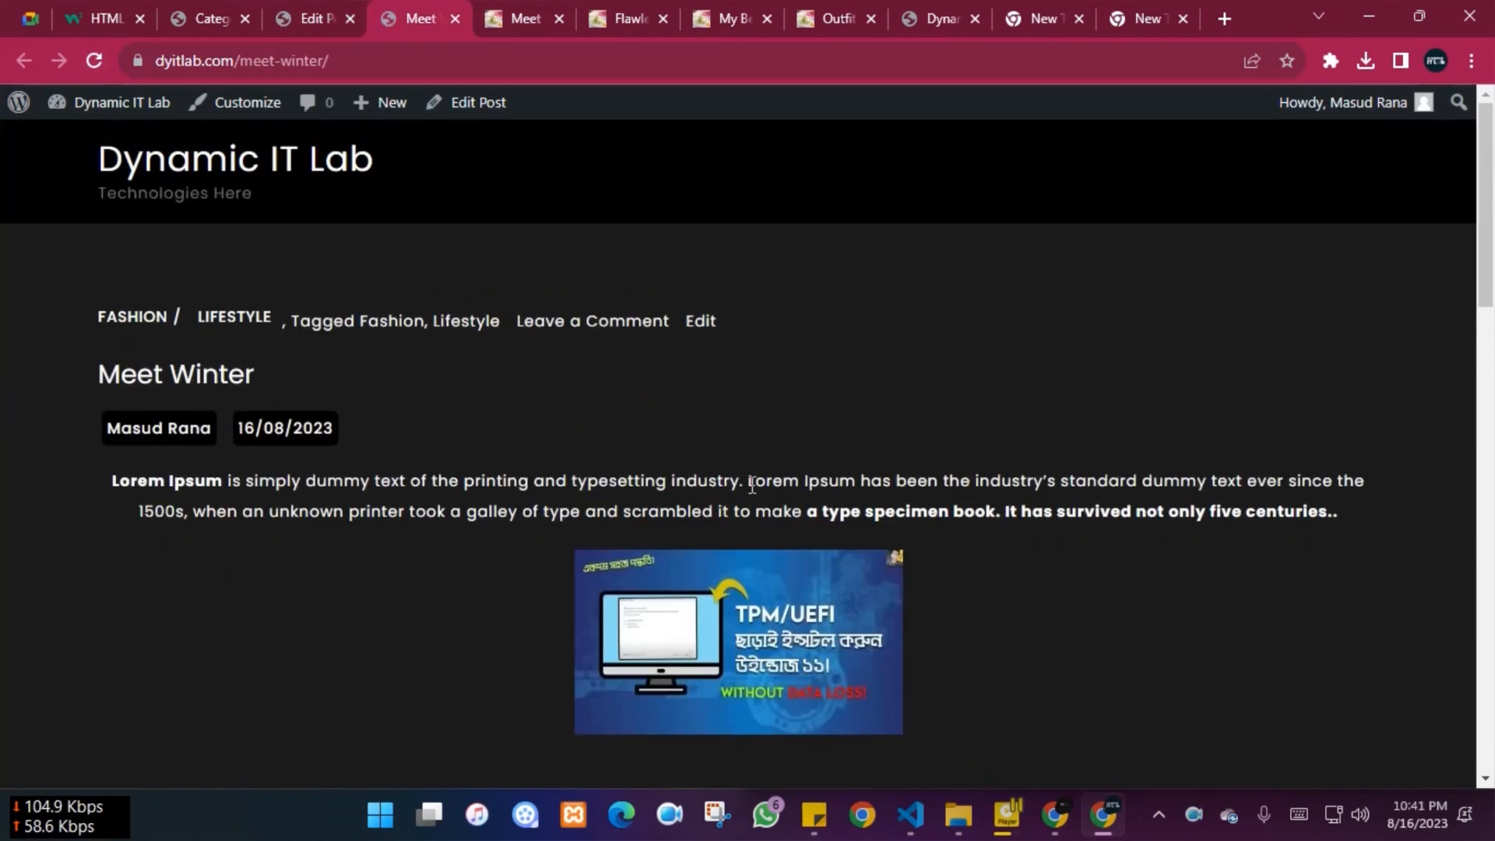
Compare the live Meet Winter post with the theme demo's version of the post
scroll(4, 436, "down", 13)
scroll(6, 429, "down", 5)
scroll(8, 427, "up", 20)
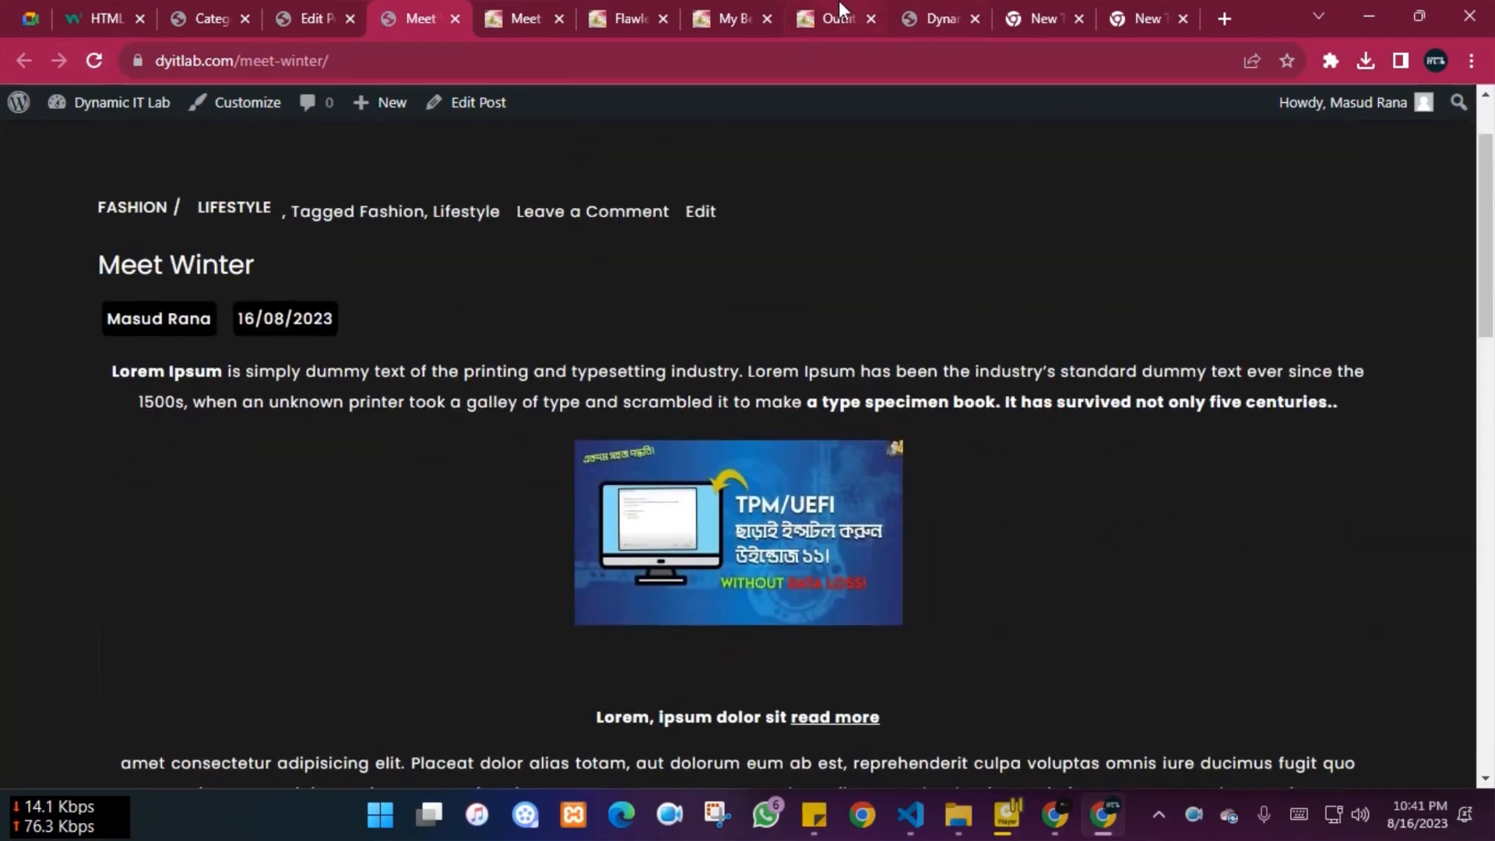
left_click(507, 3)
scroll(1217, 427, "up", 5)
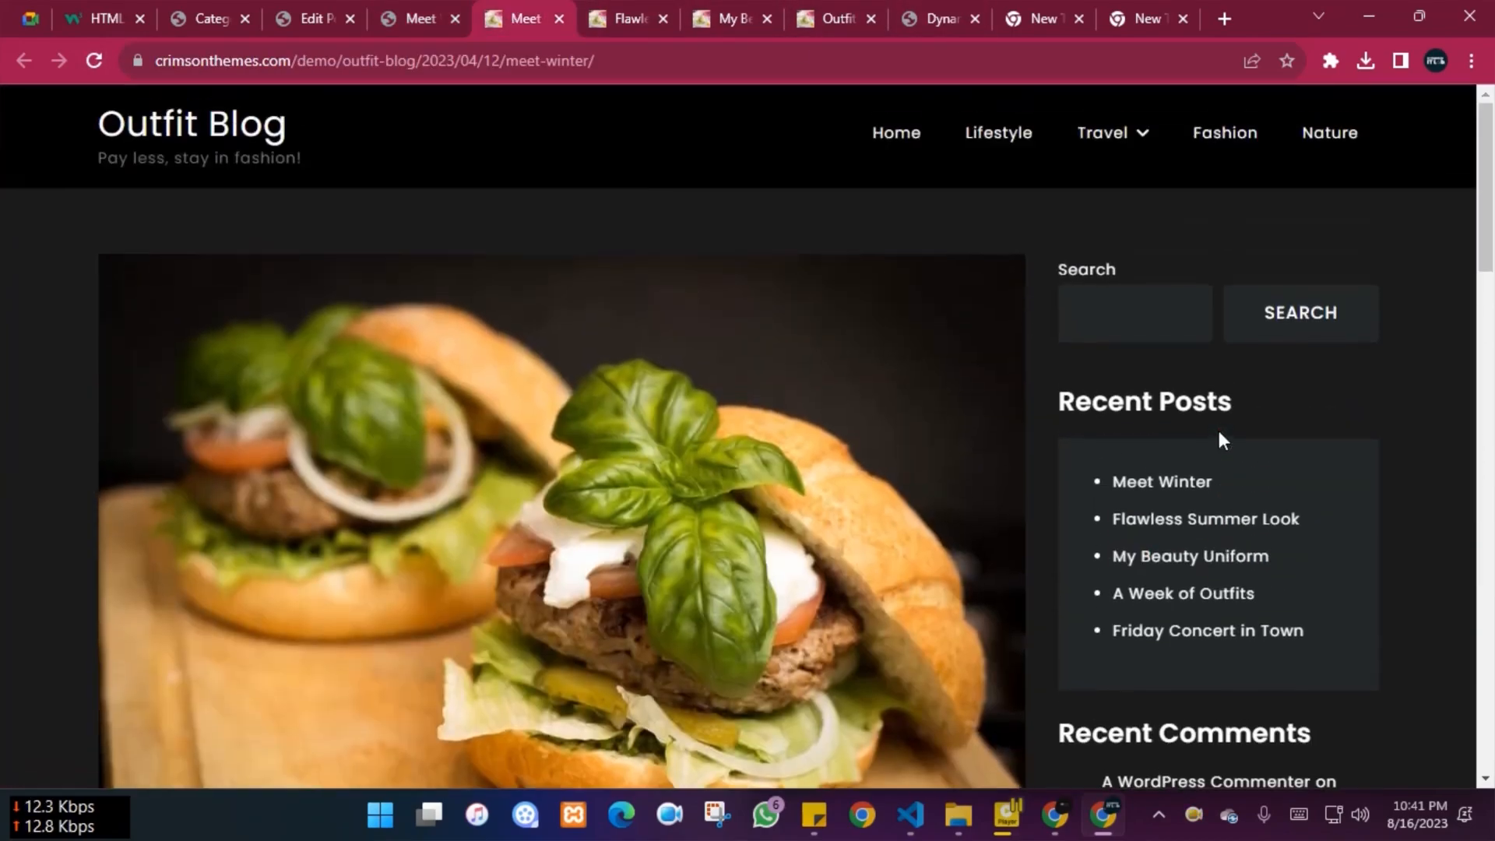
left_click(1111, 318)
left_click(1422, 365)
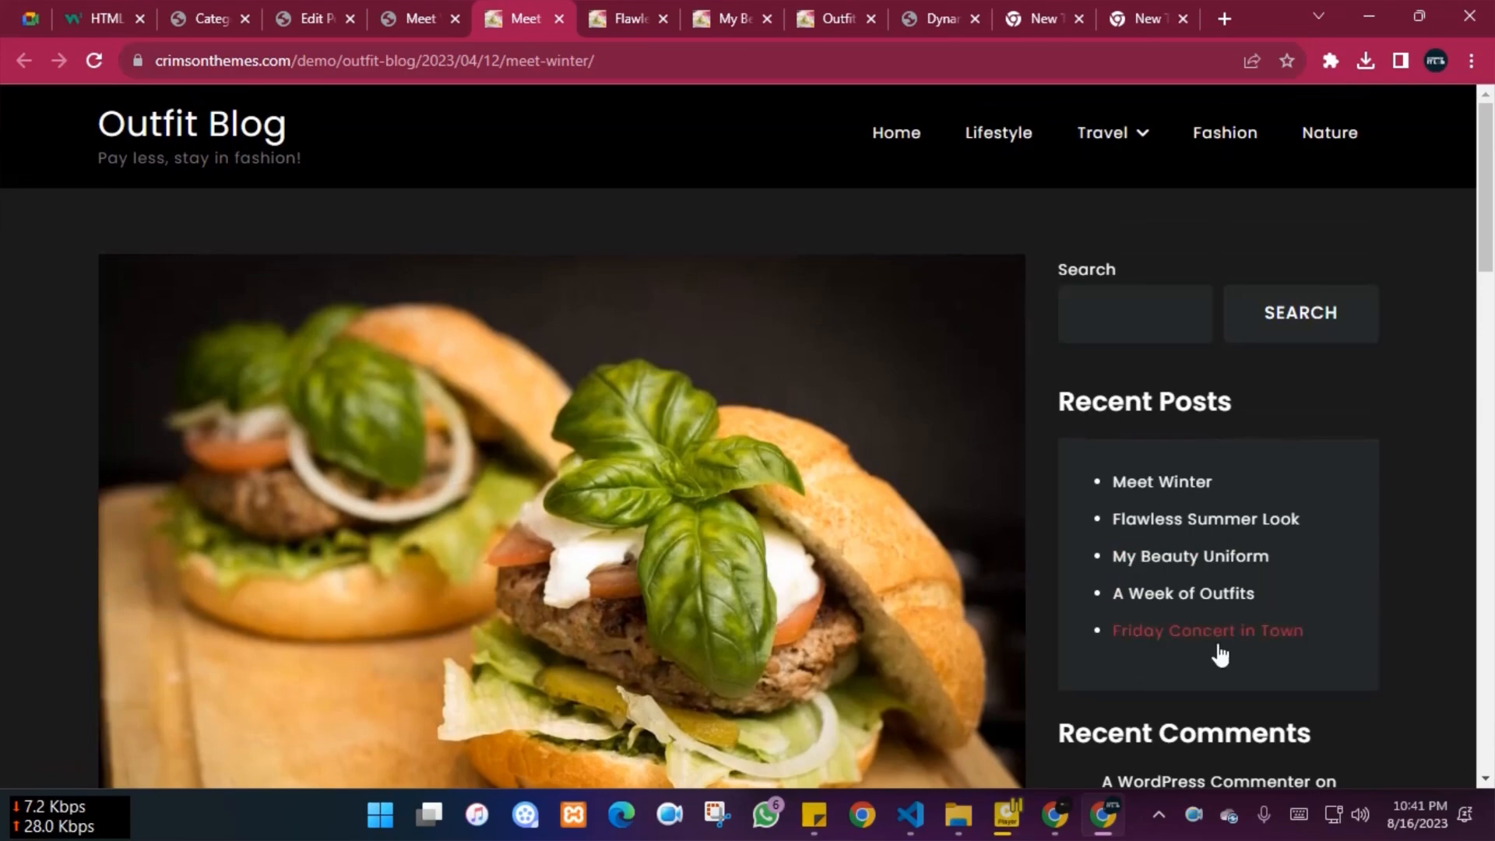
scroll(1182, 574, "down", 2)
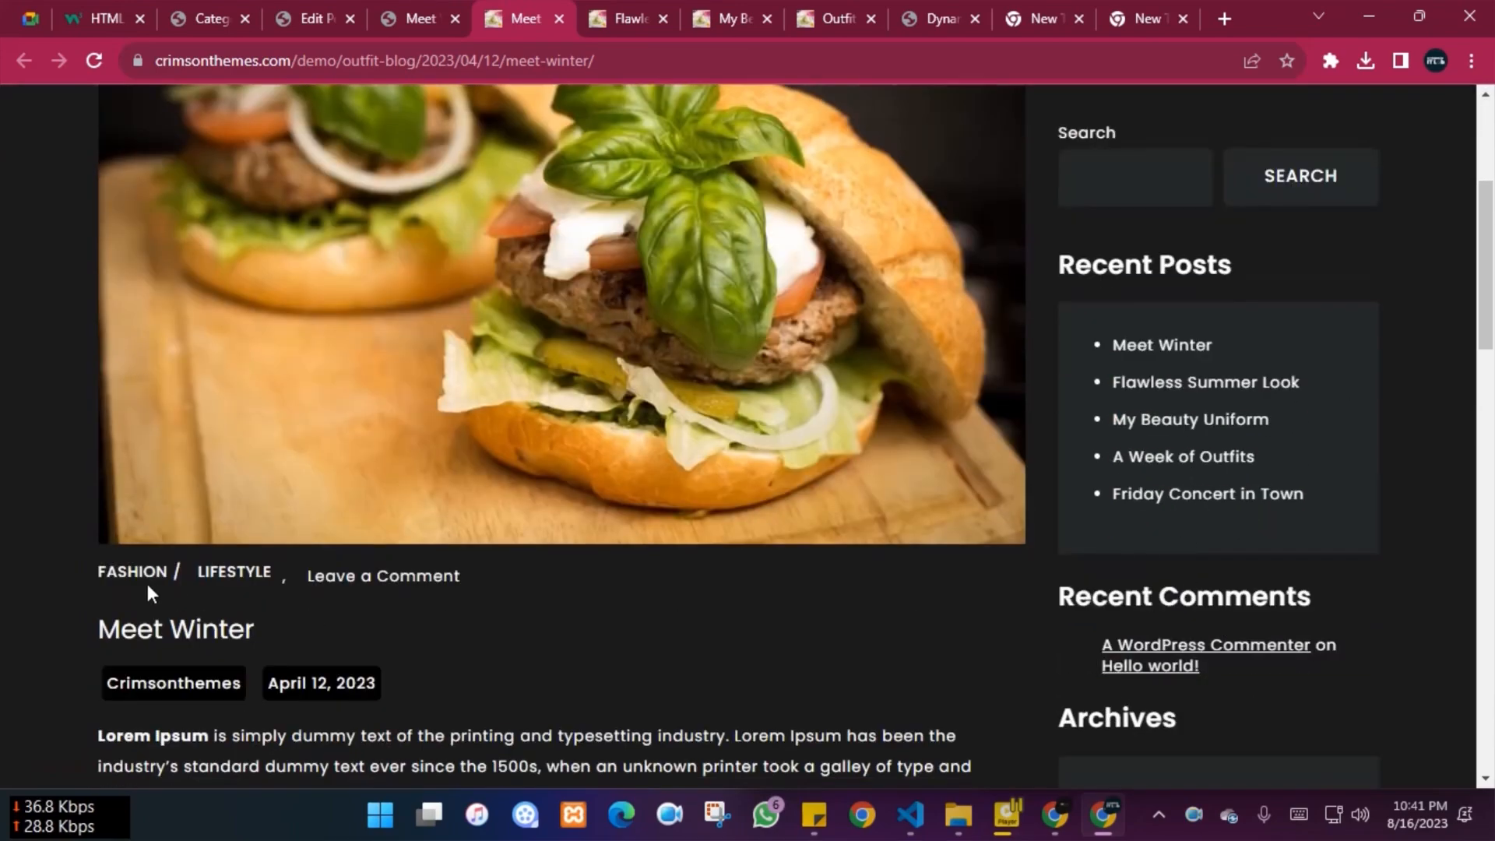
scroll(156, 596, "down", 3)
scroll(516, 566, "down", 4)
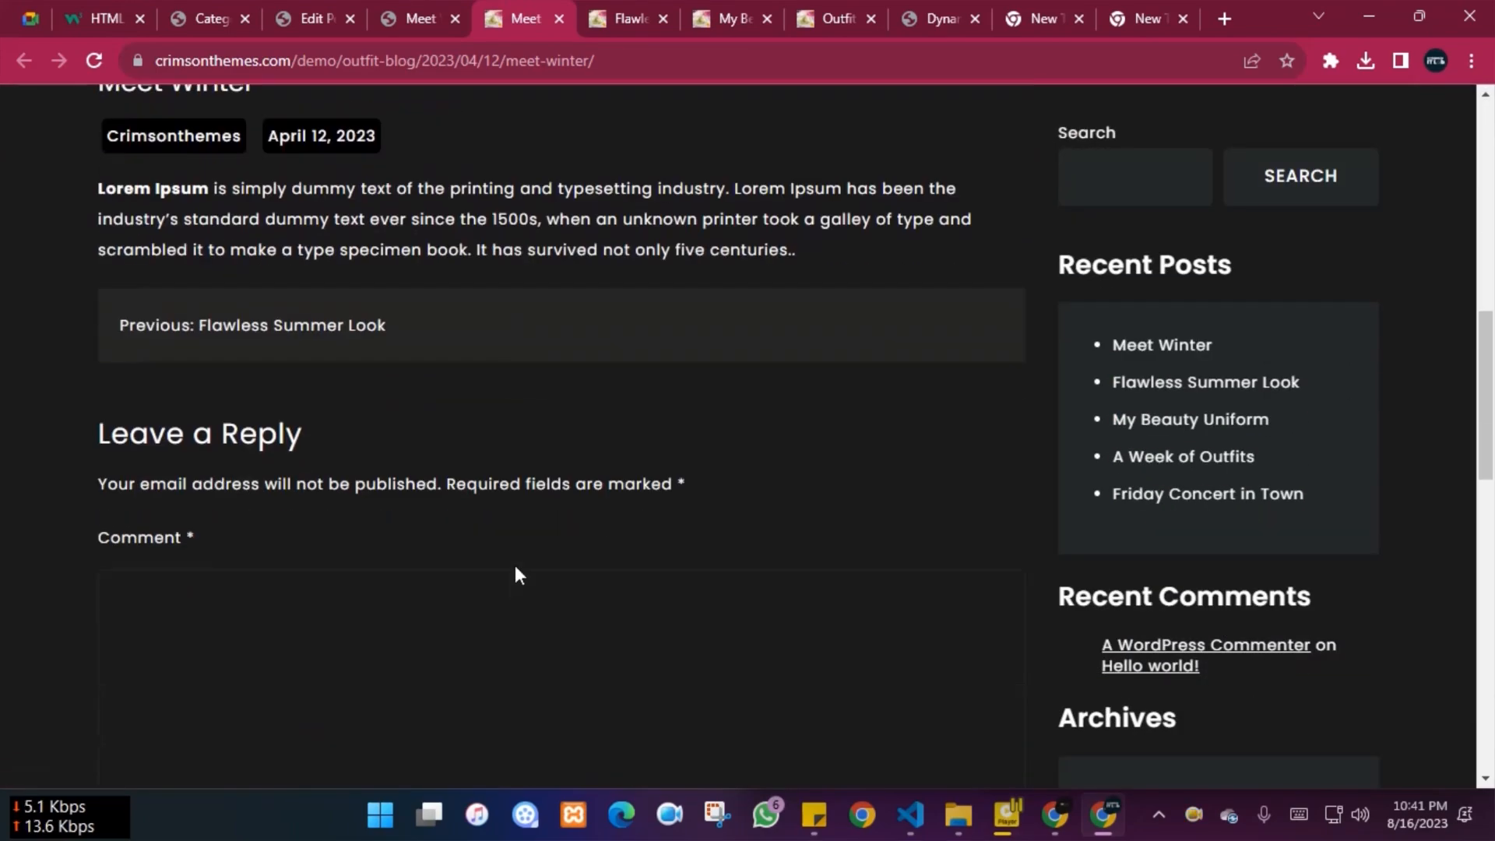
scroll(493, 549, "down", 11)
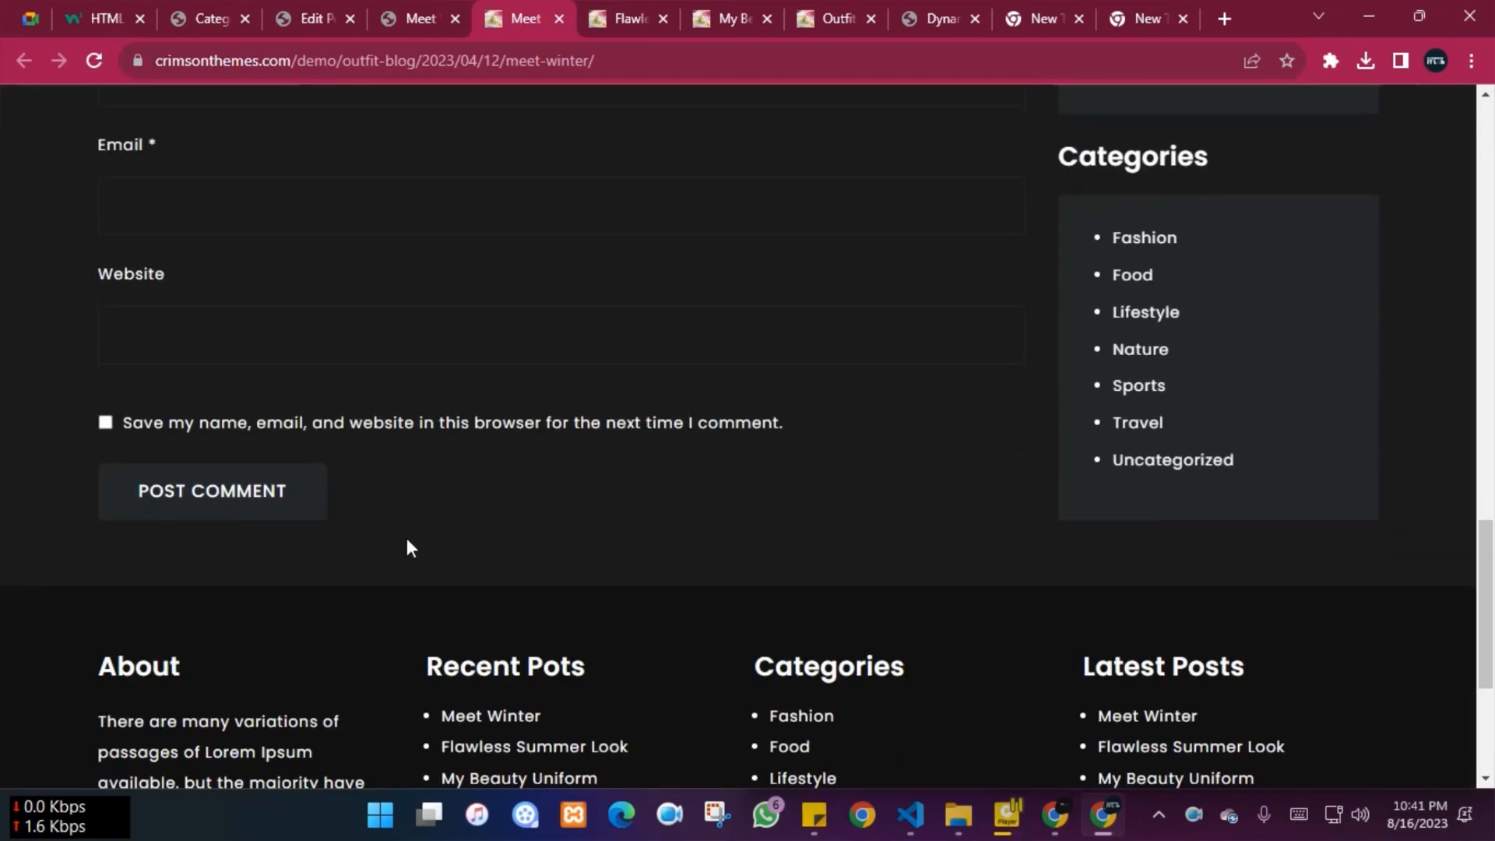
scroll(553, 512, "up", 13)
Copy the Meet Winter post address and load it in the other browser window
left_click(403, 3)
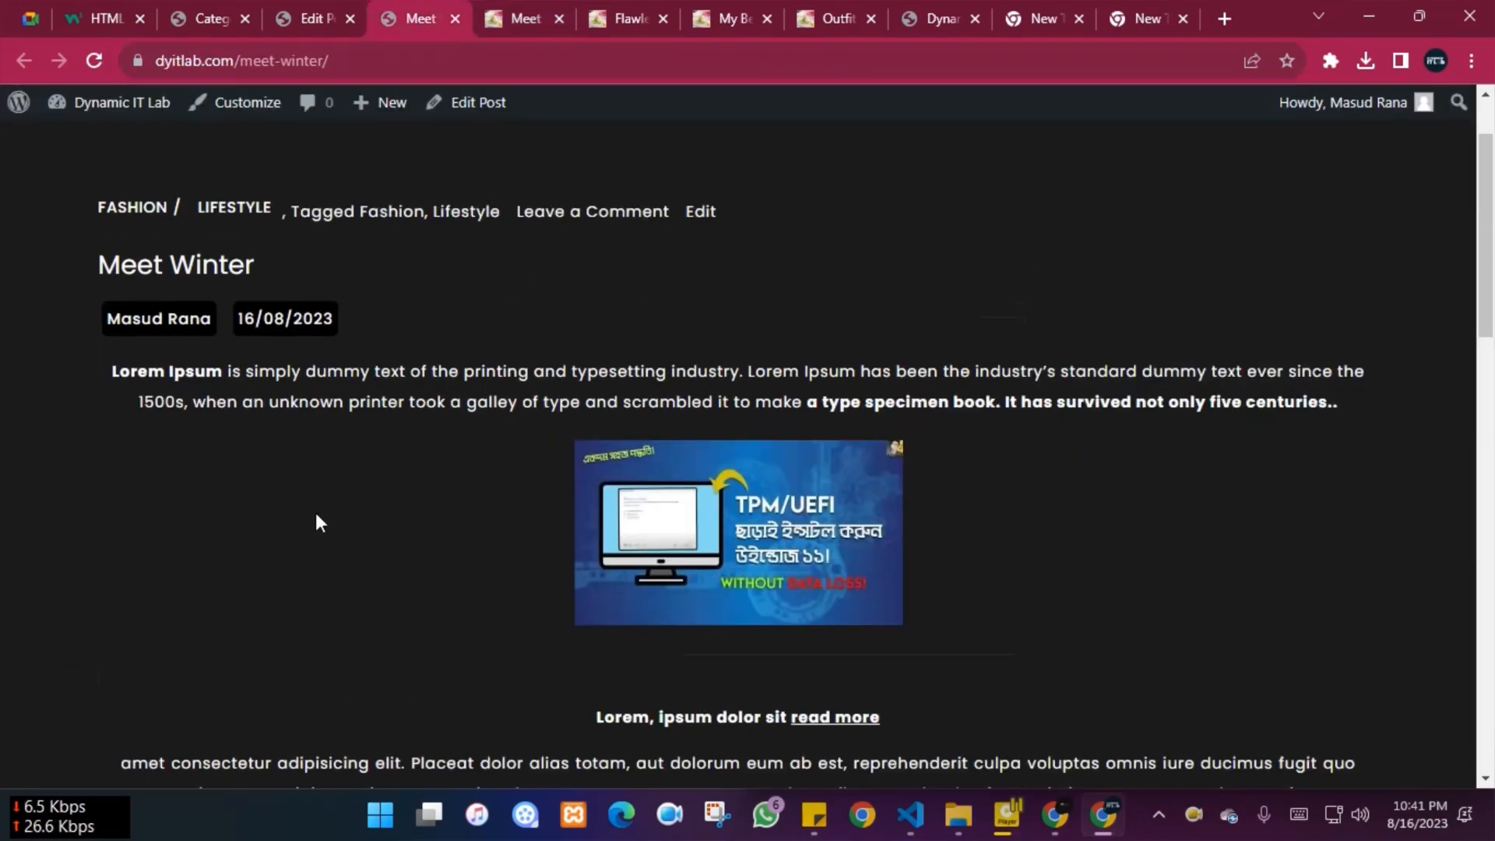
scroll(326, 516, "down", 20)
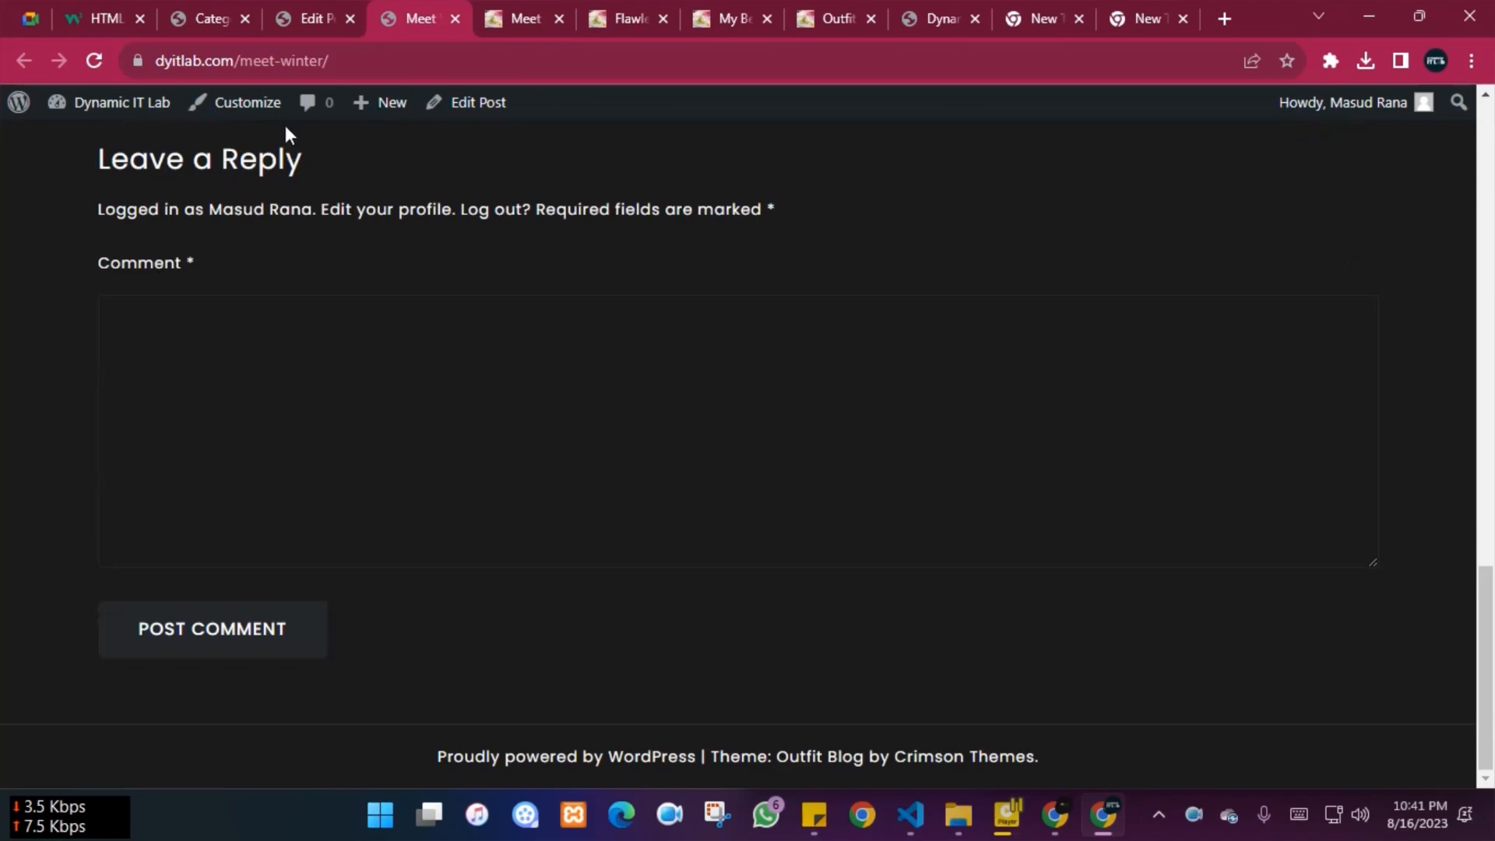
left_click(268, 57)
key("ctrl+c")
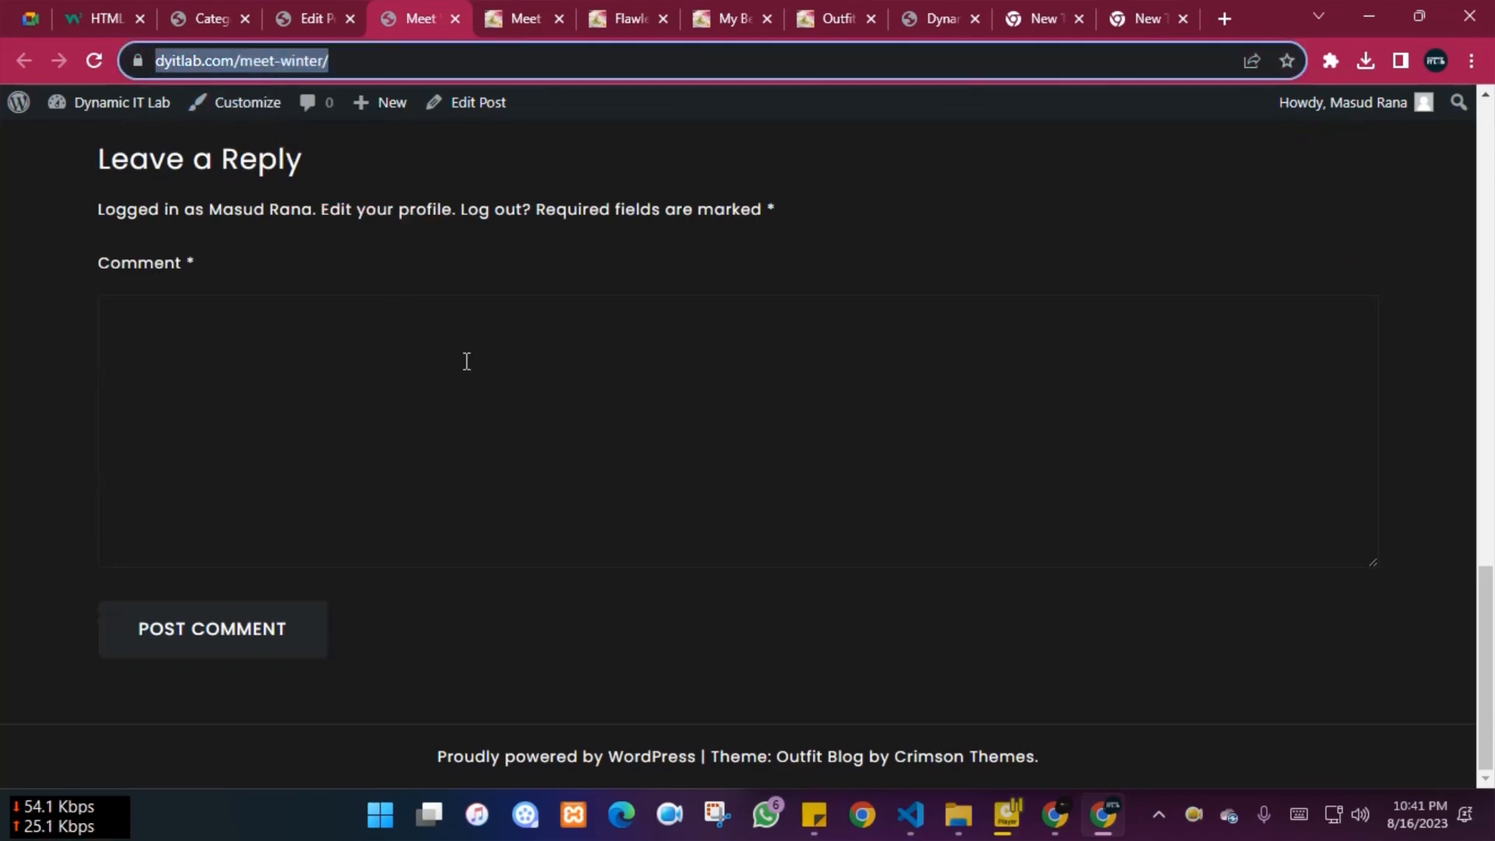
scroll(396, 277, "up", 7)
left_click(1056, 813)
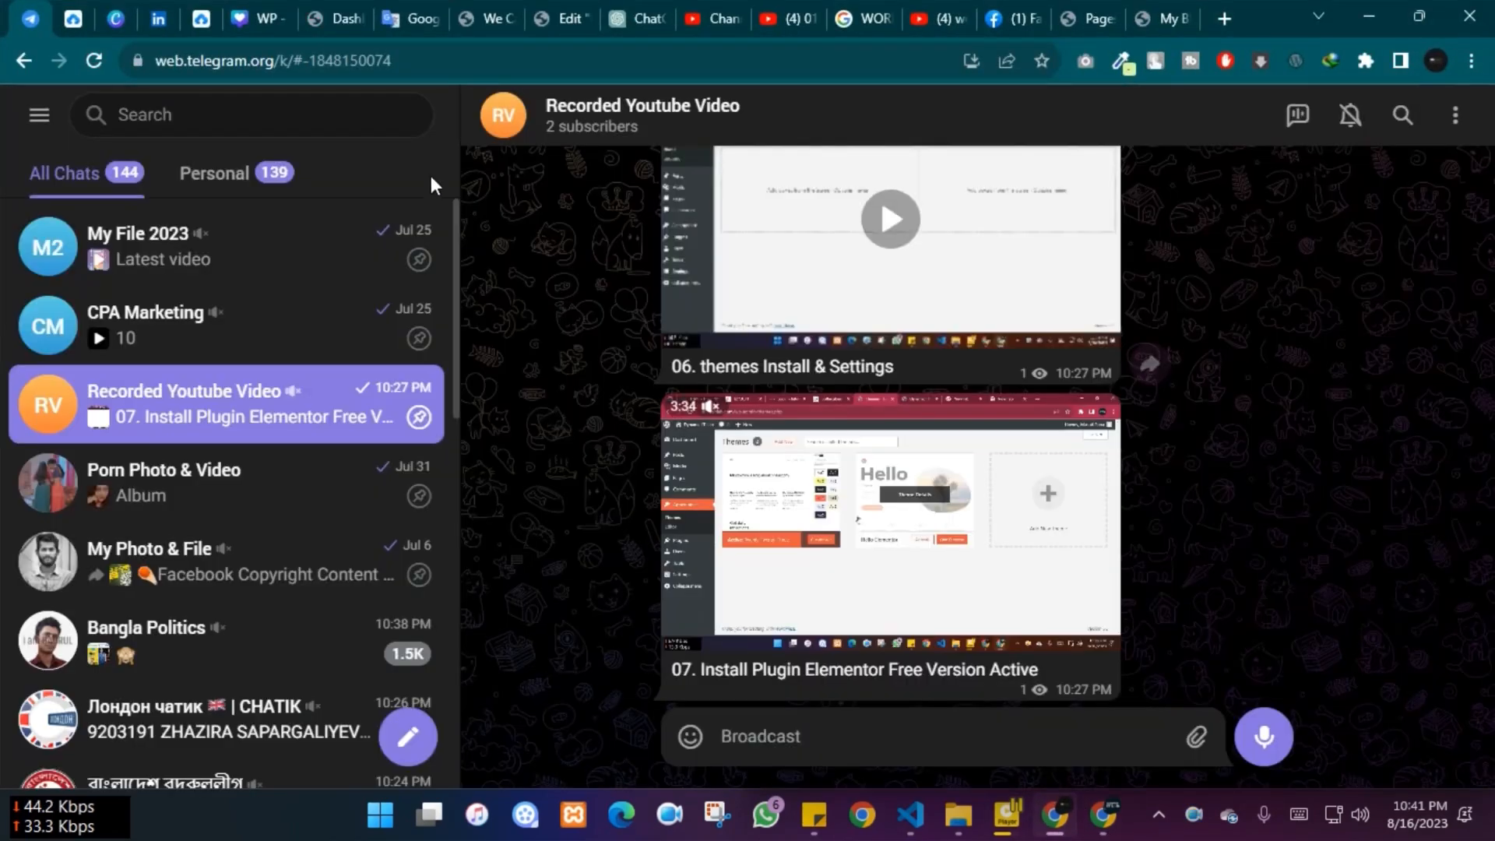
left_click(1187, 15)
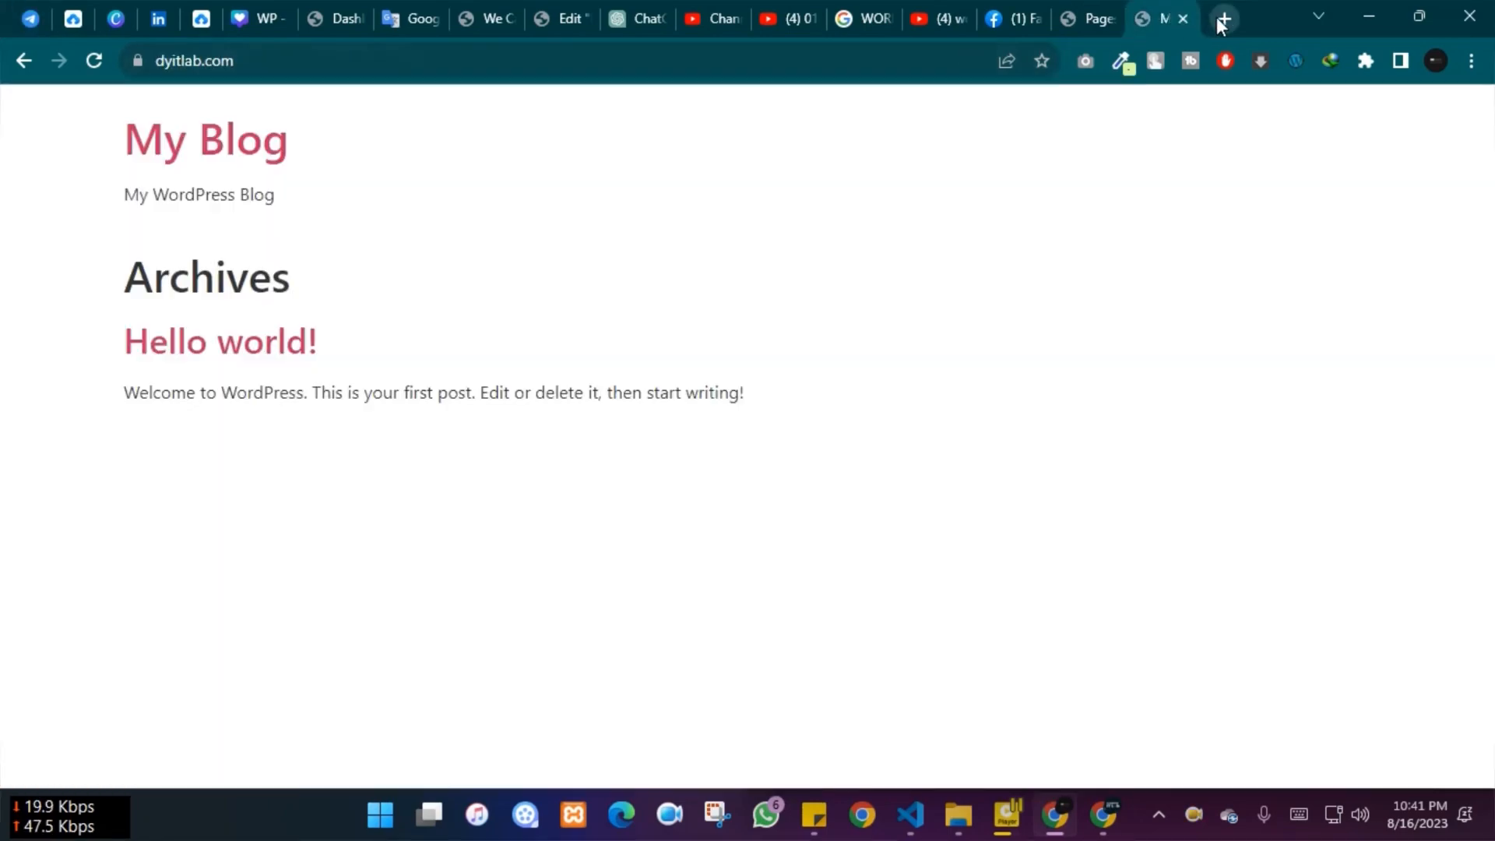
left_click(284, 56)
key("ctrl+v")
key("Return")
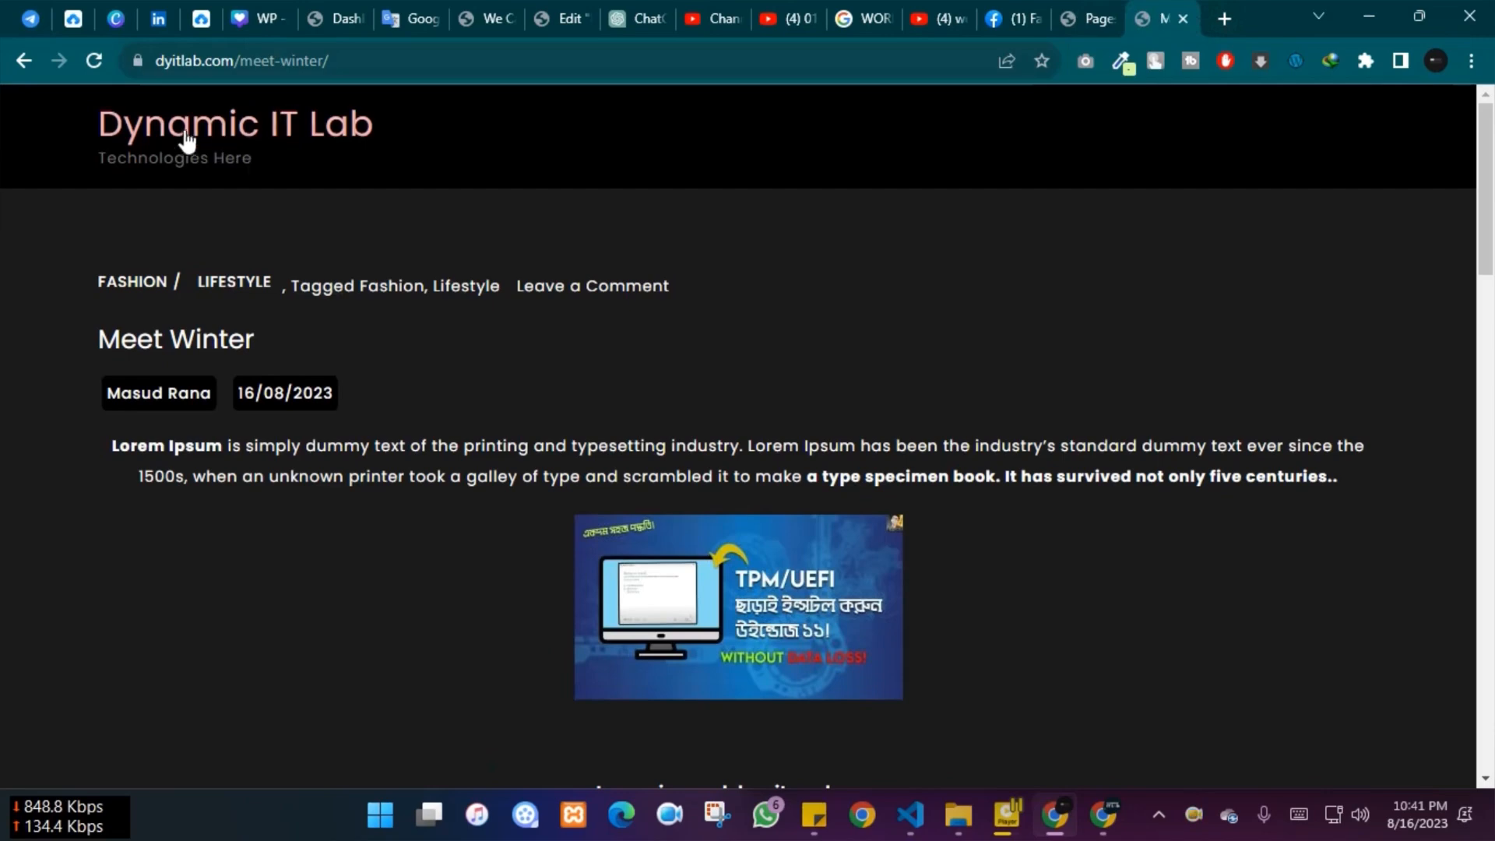
Visit the Dynamic IT Lab homepage, then return to the post editor's featured image section
left_click(199, 146)
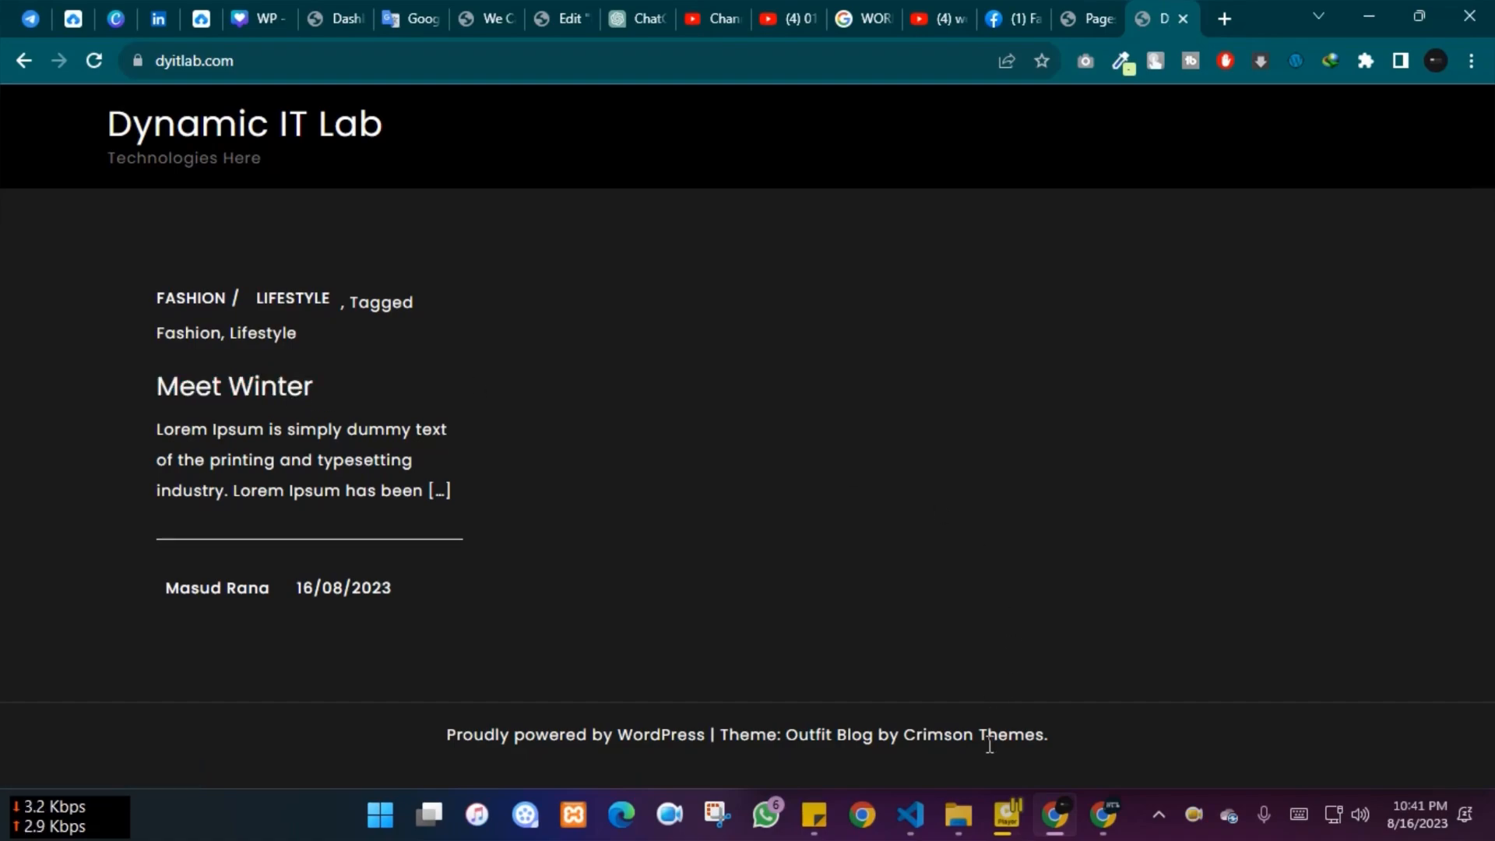
mouse_move(1101, 827)
left_click(1100, 701)
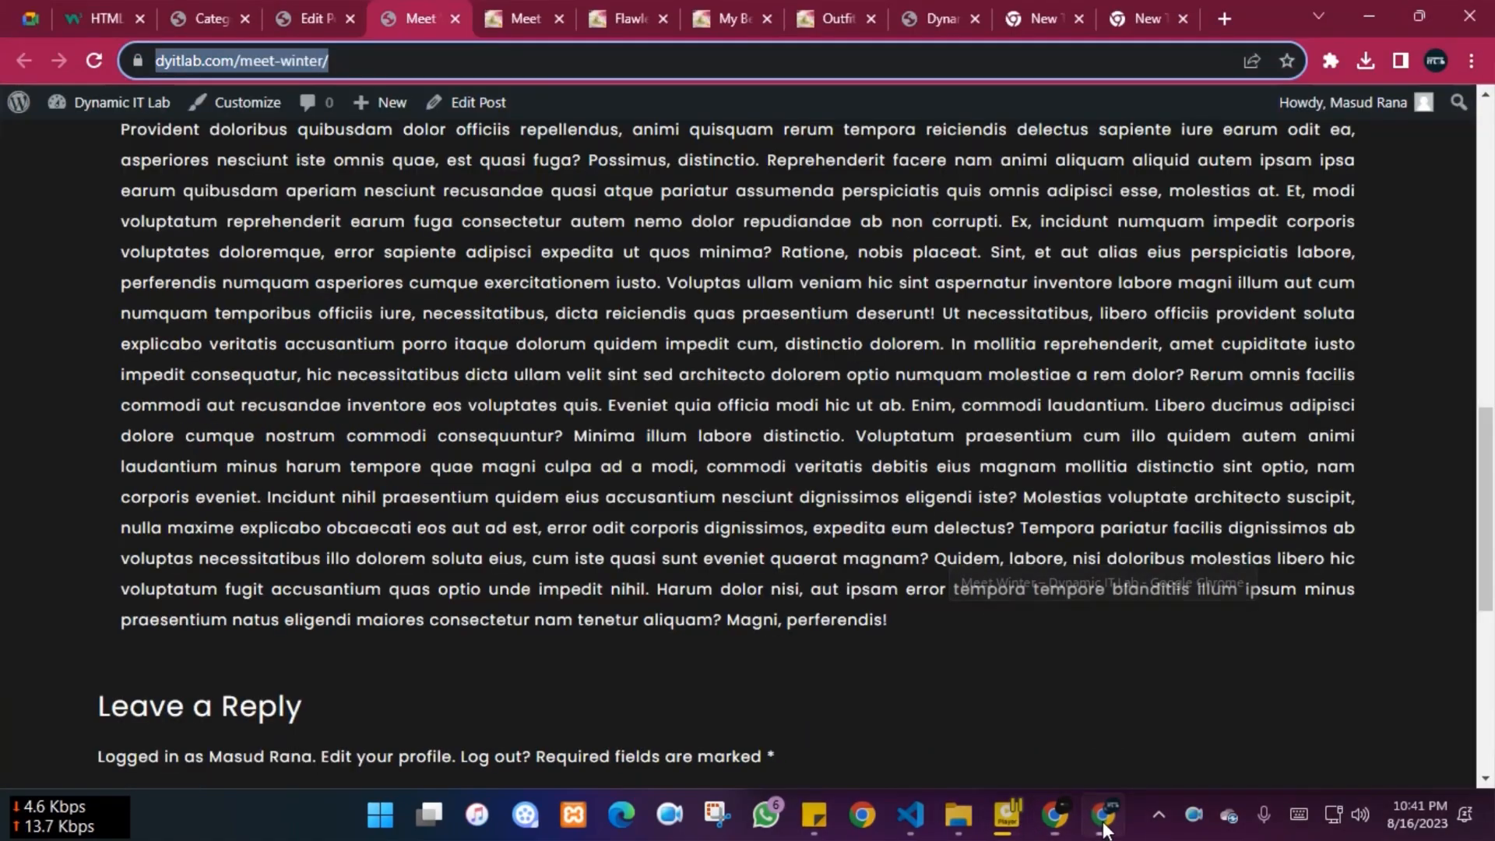
scroll(459, 366, "up", 5)
left_click(304, 10)
scroll(1308, 611, "down", 8)
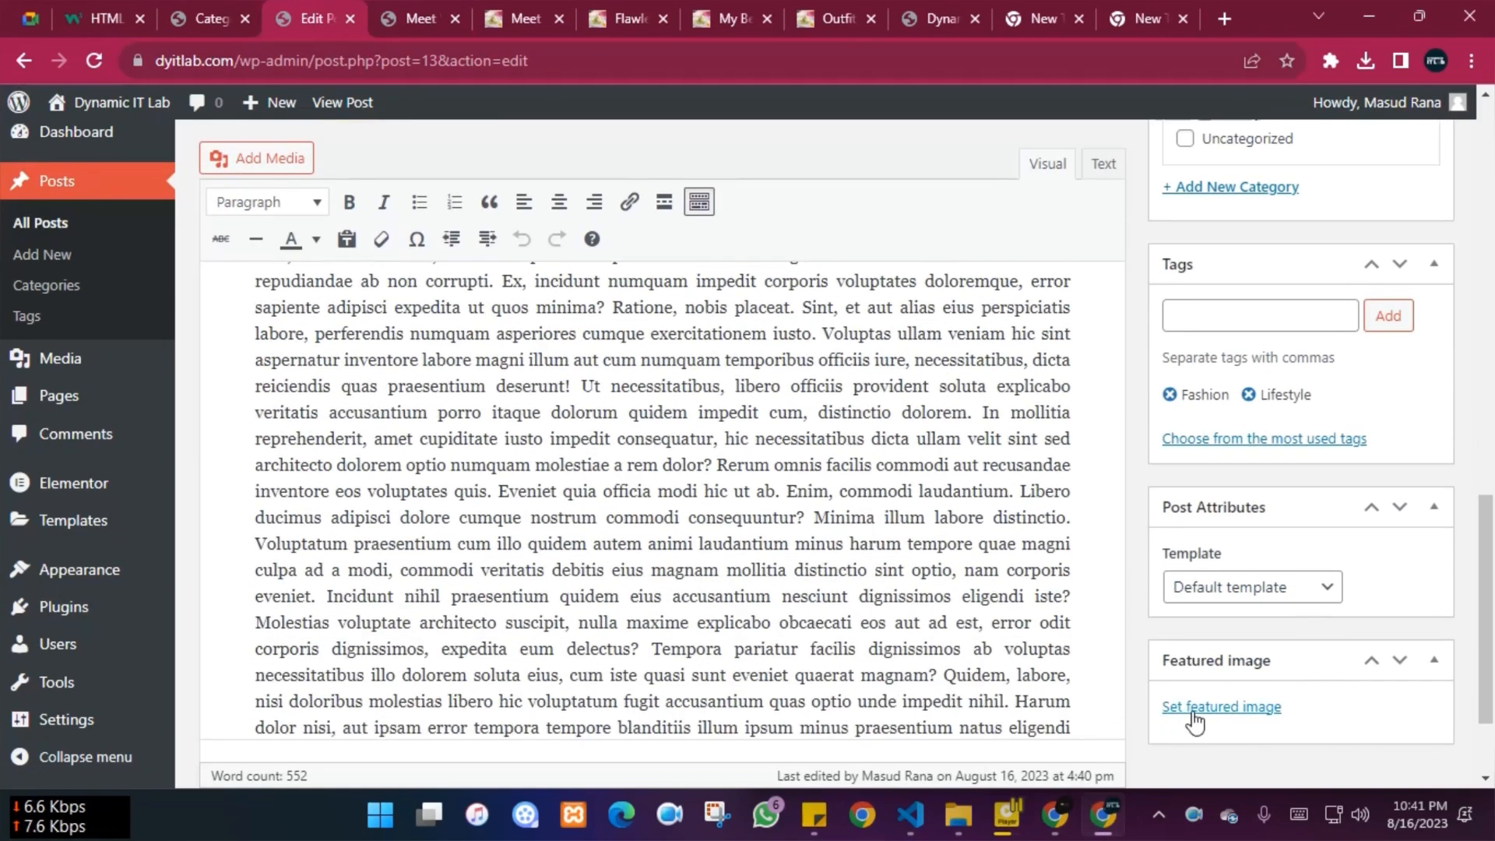
left_click(1187, 708)
left_click(184, 195)
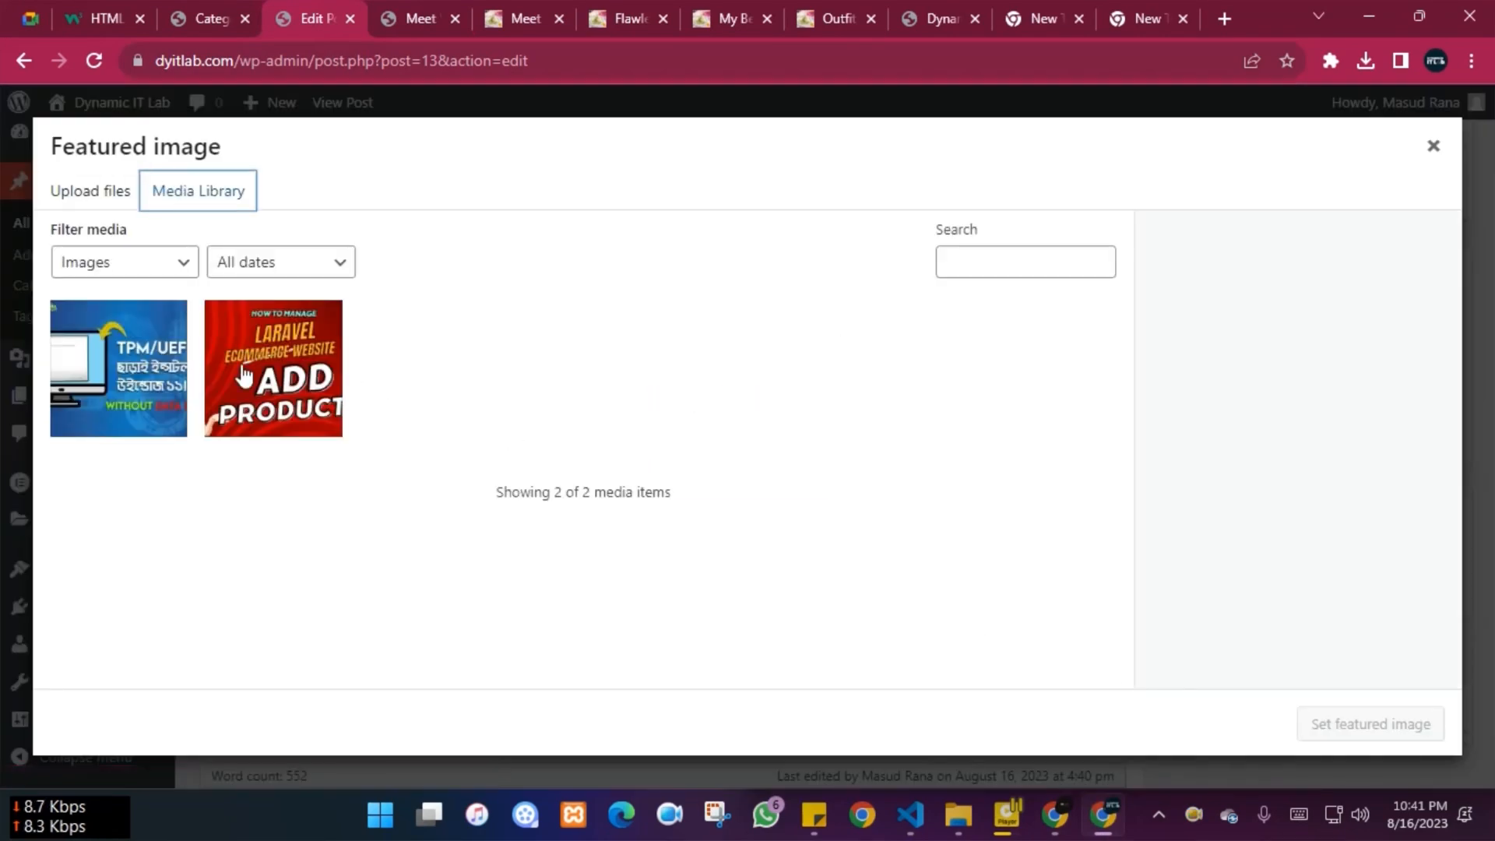
left_click(274, 372)
left_click(1371, 724)
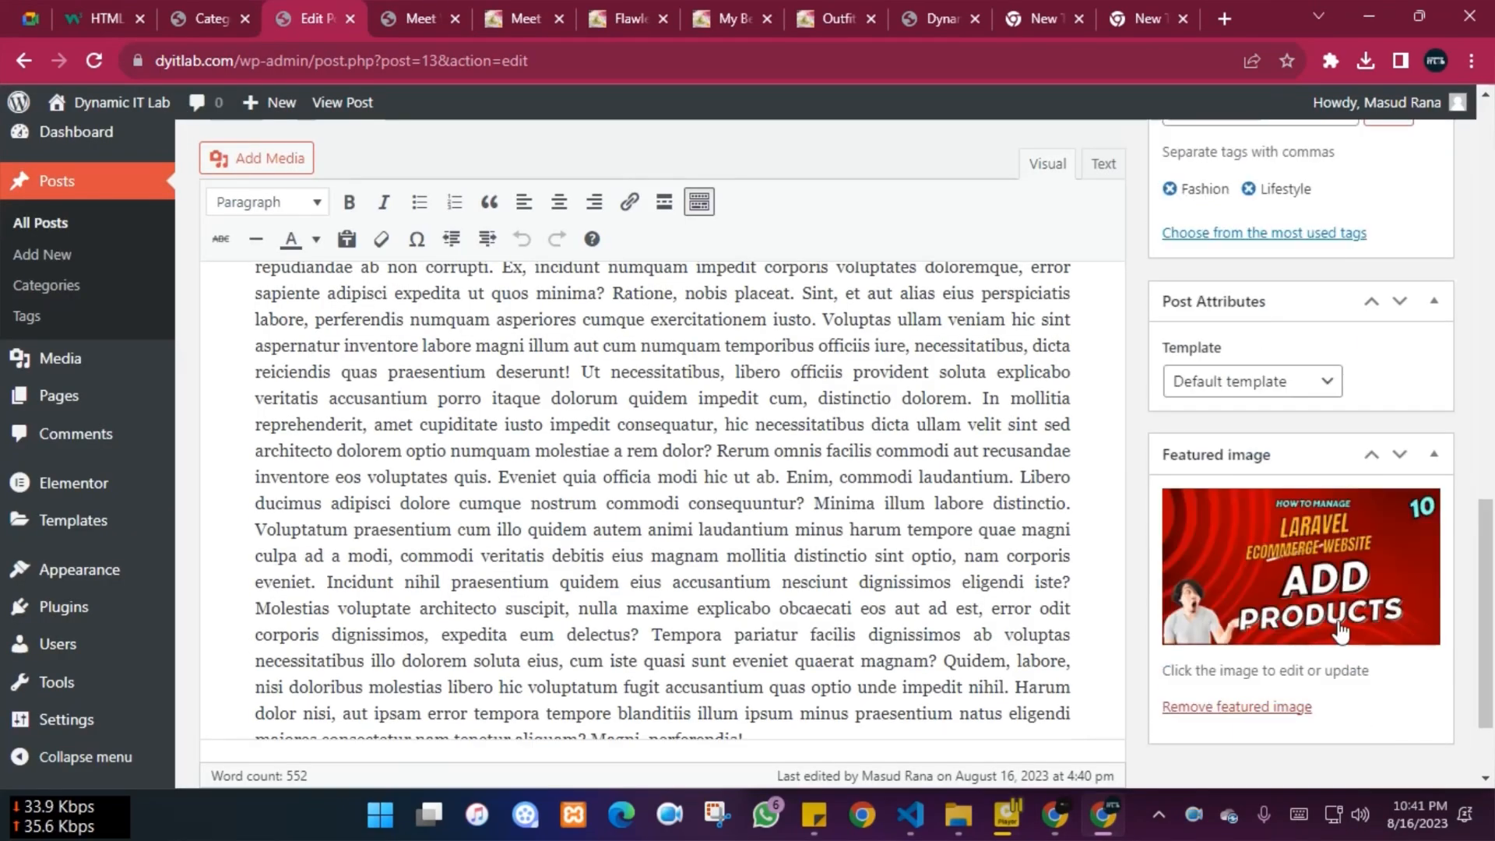
scroll(1339, 630, "up", 10)
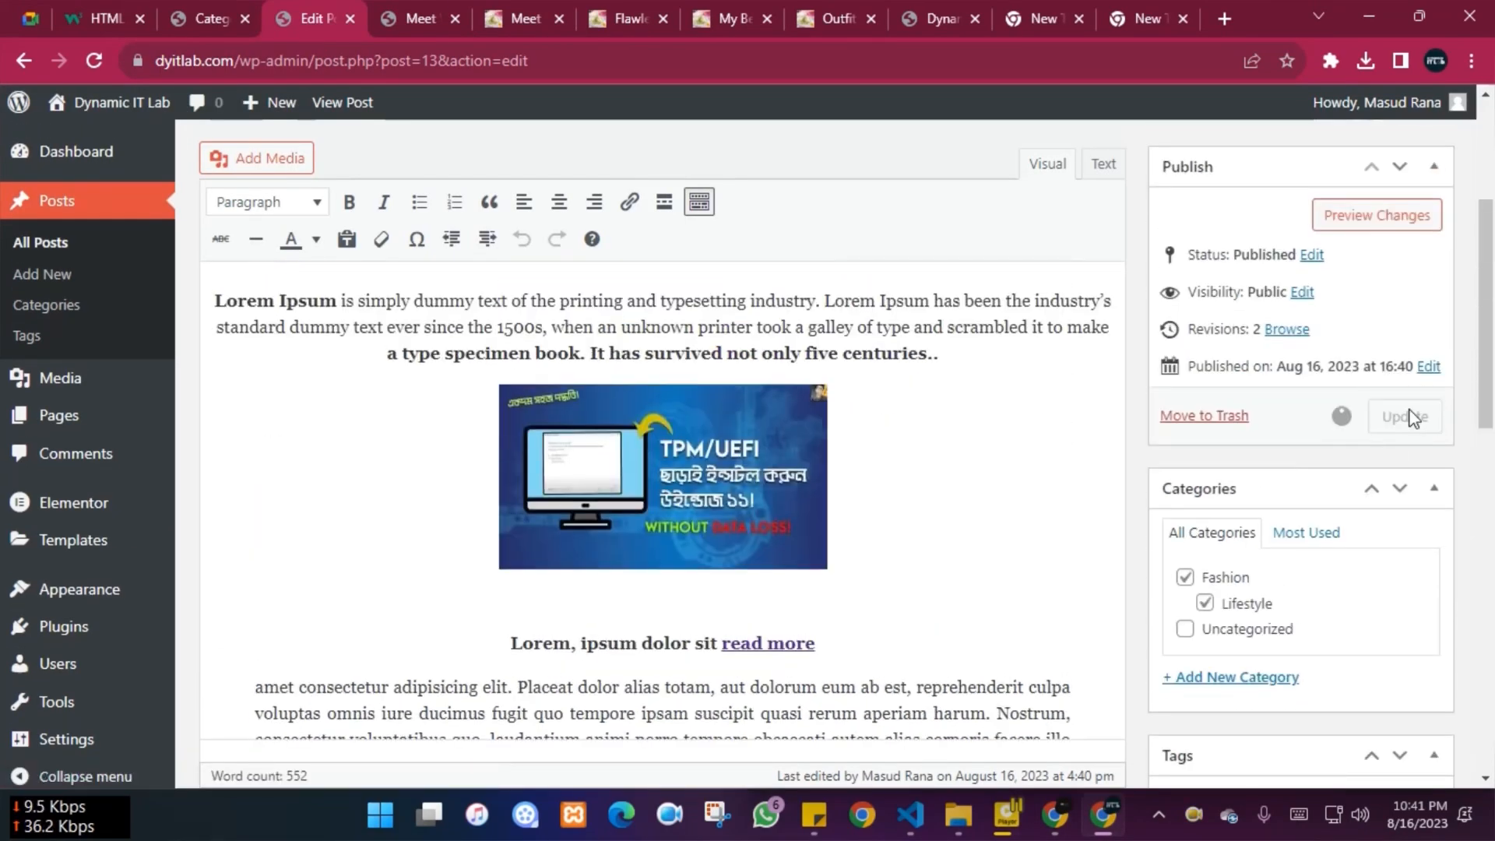
left_click(1405, 416)
left_click(1049, 819)
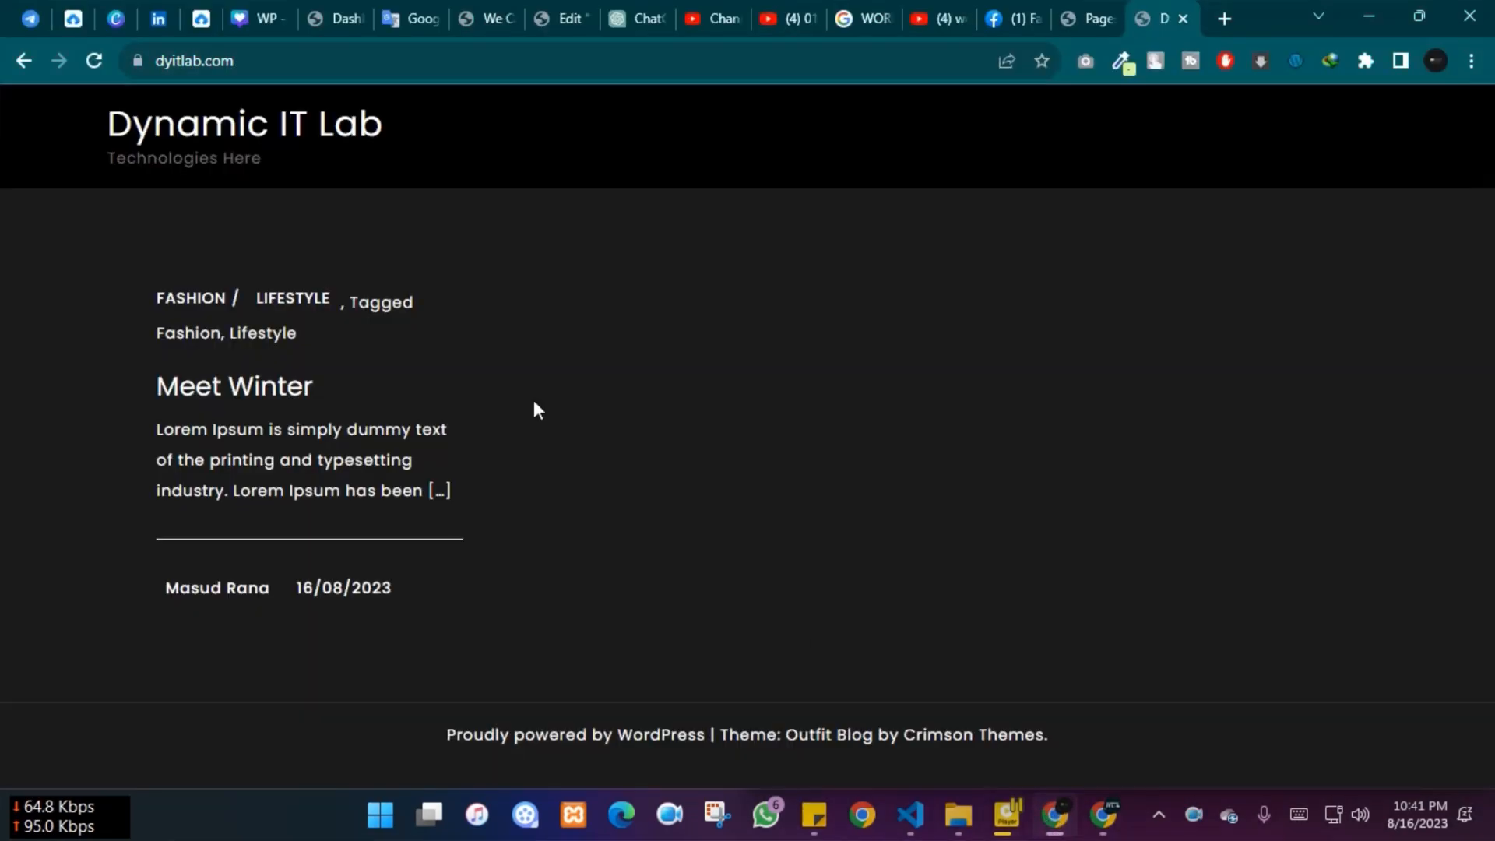
left_click(94, 60)
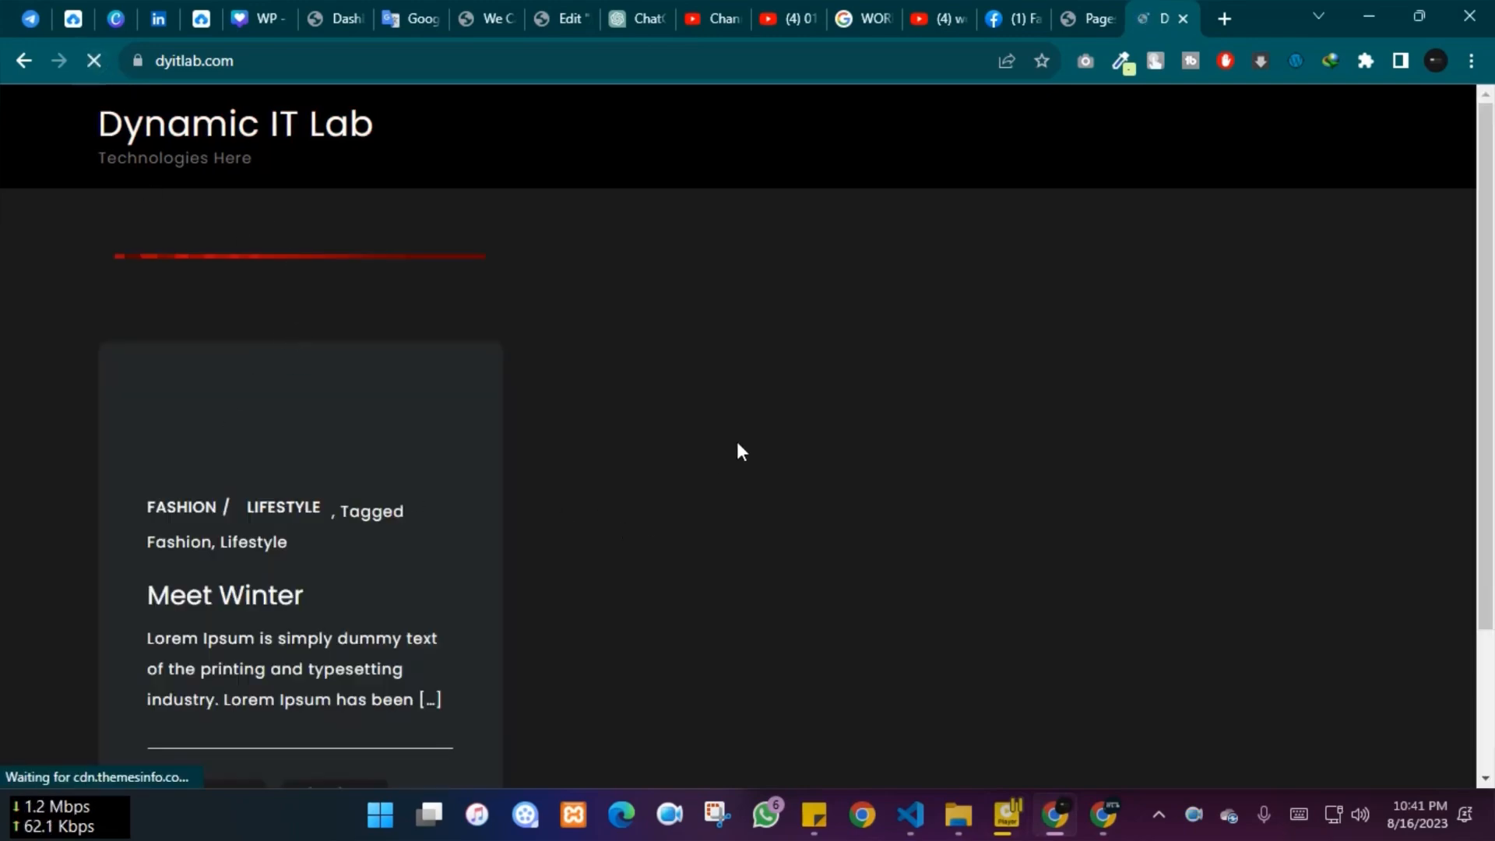
scroll(293, 394, "down", 2)
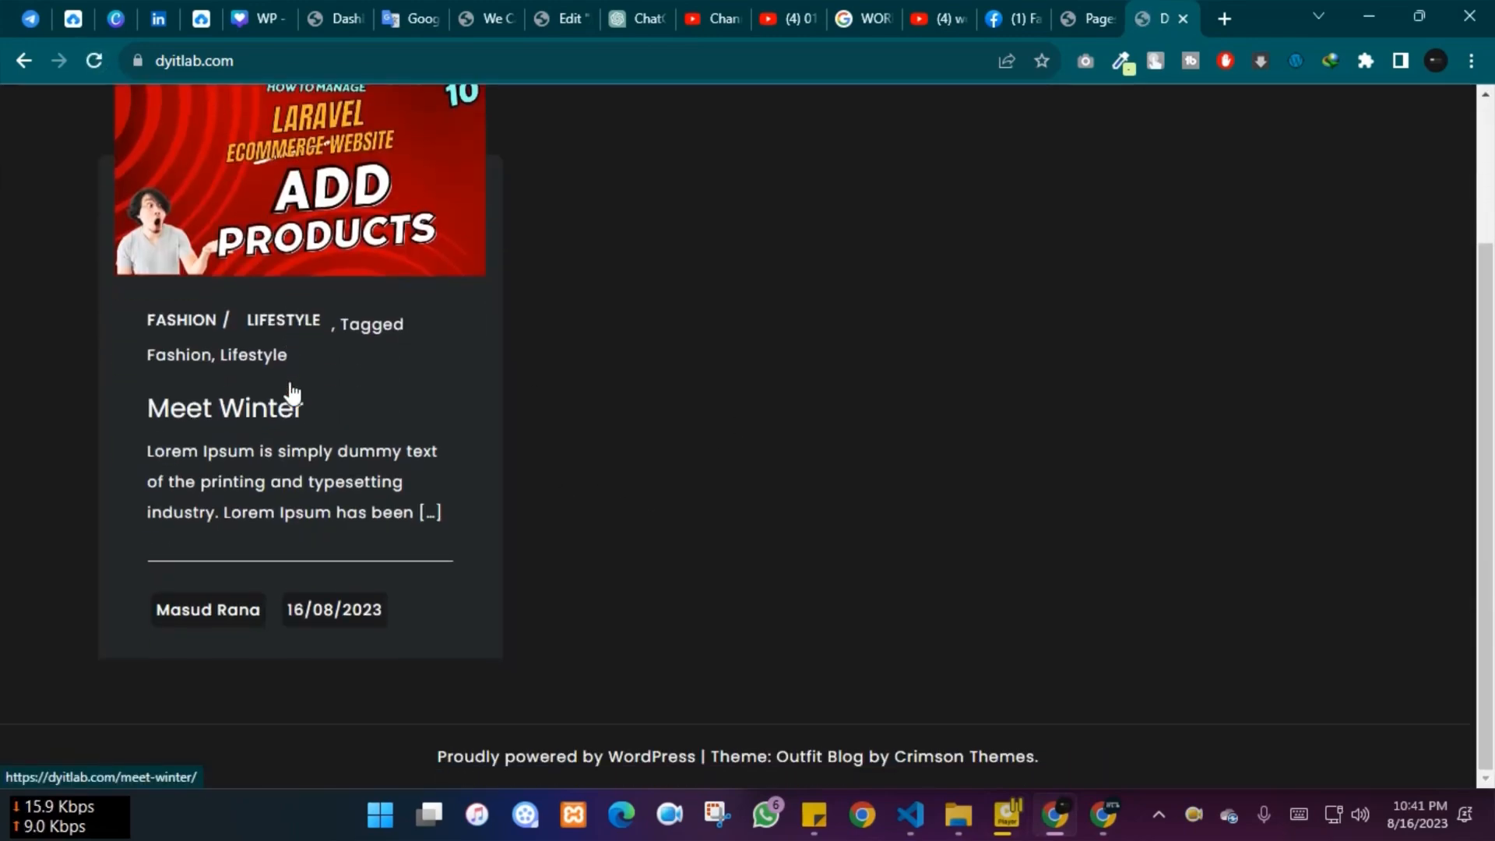
scroll(399, 385, "up", 2)
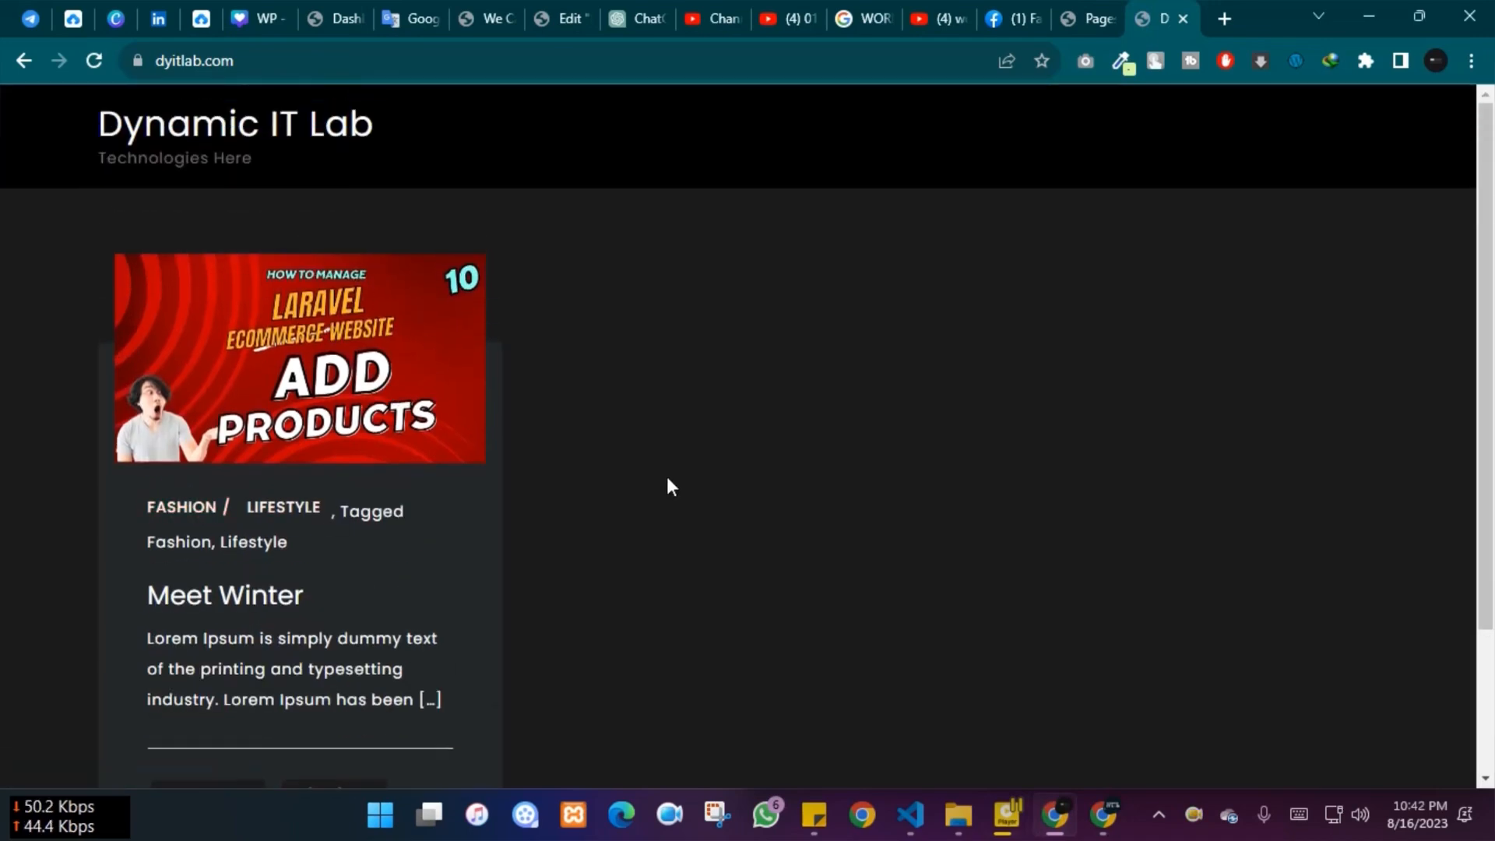
scroll(666, 483, "down", 1)
left_click(227, 492)
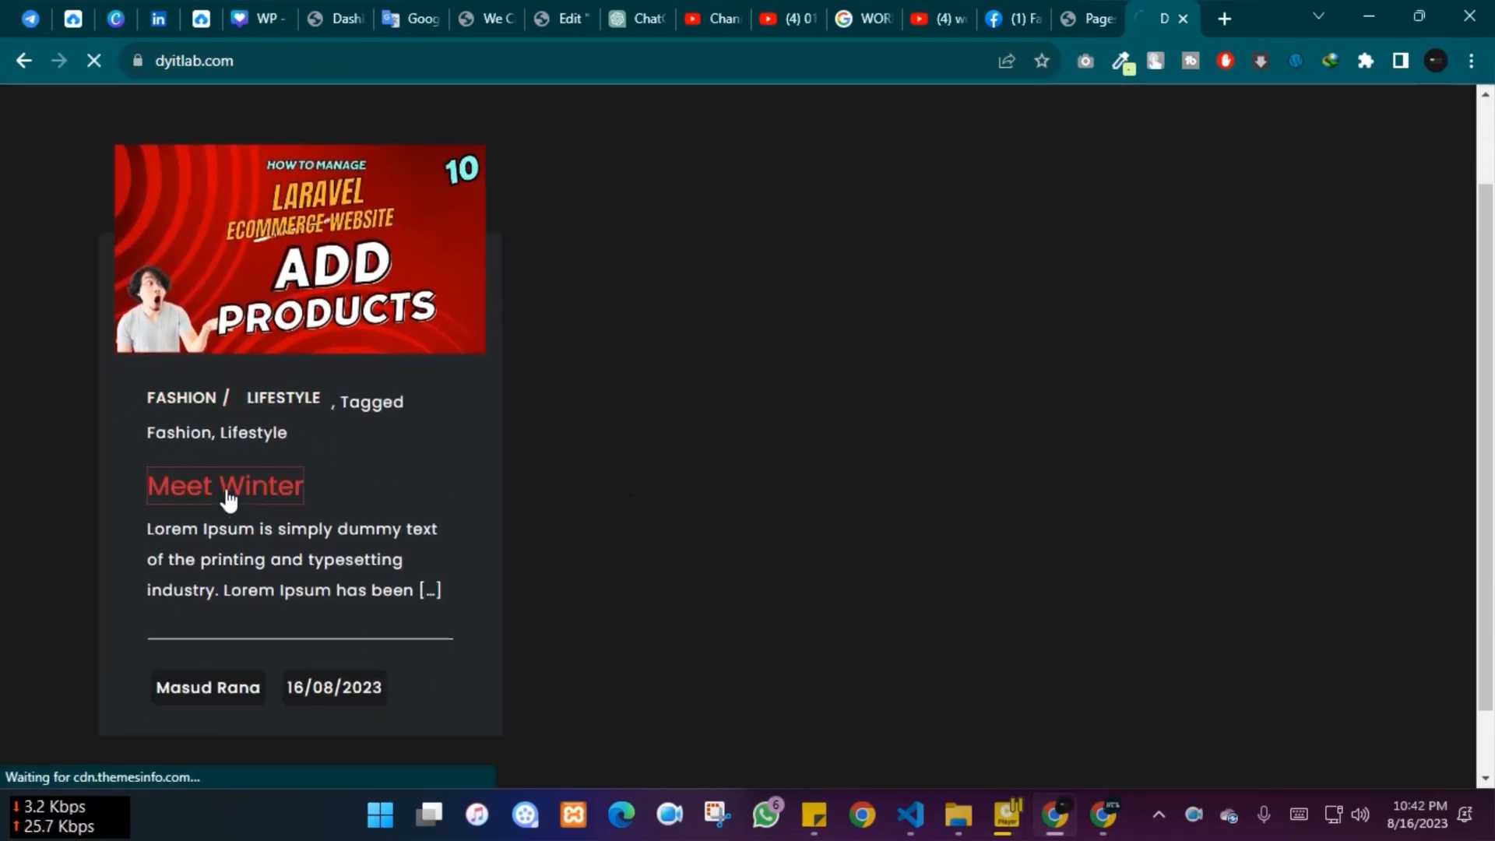
scroll(1246, 386, "down", 5)
scroll(1248, 381, "down", 3)
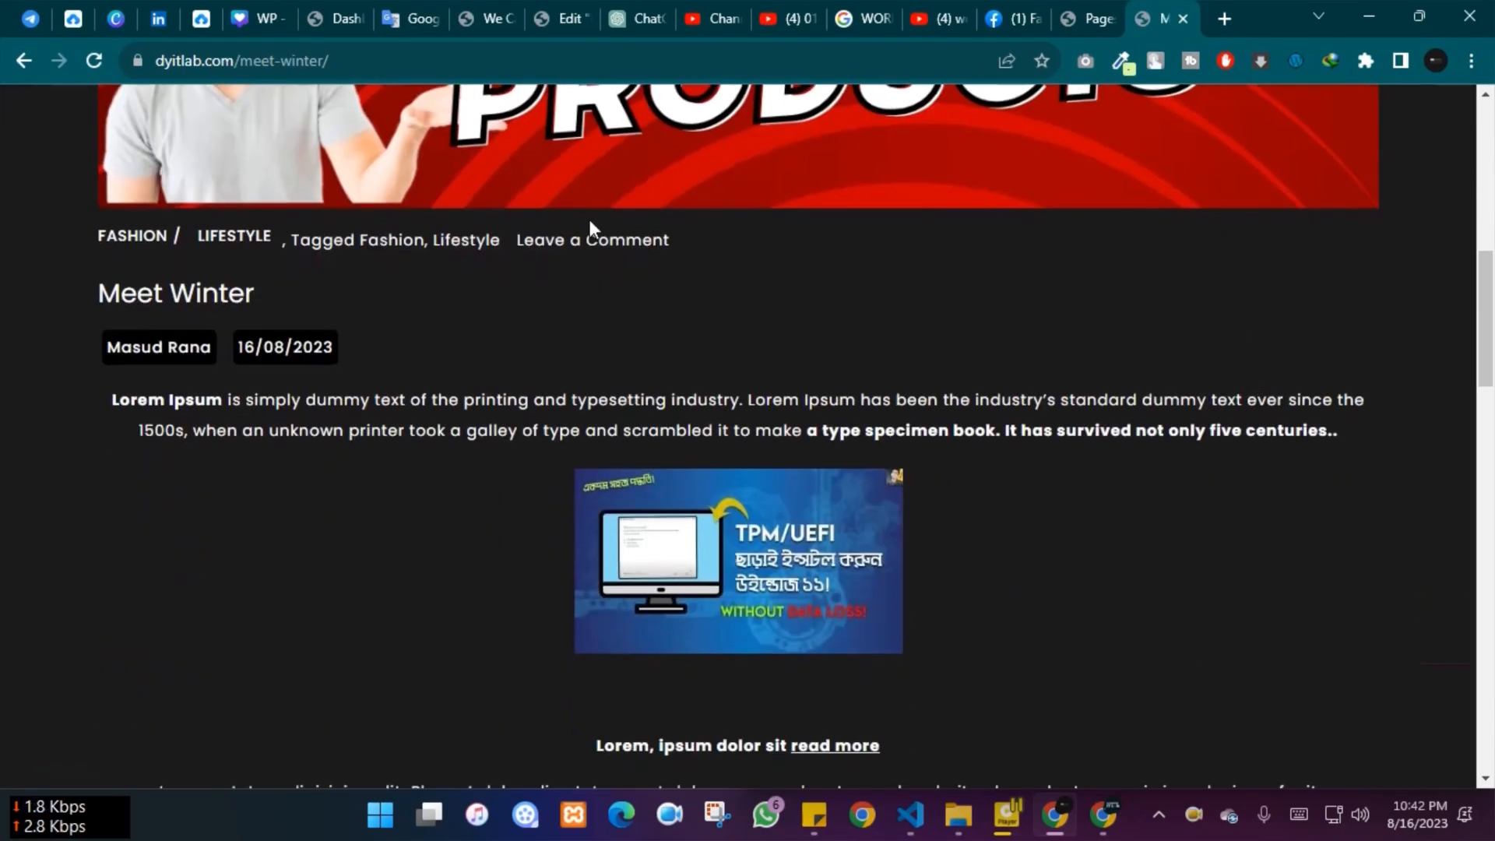
scroll(1031, 226, "down", 5)
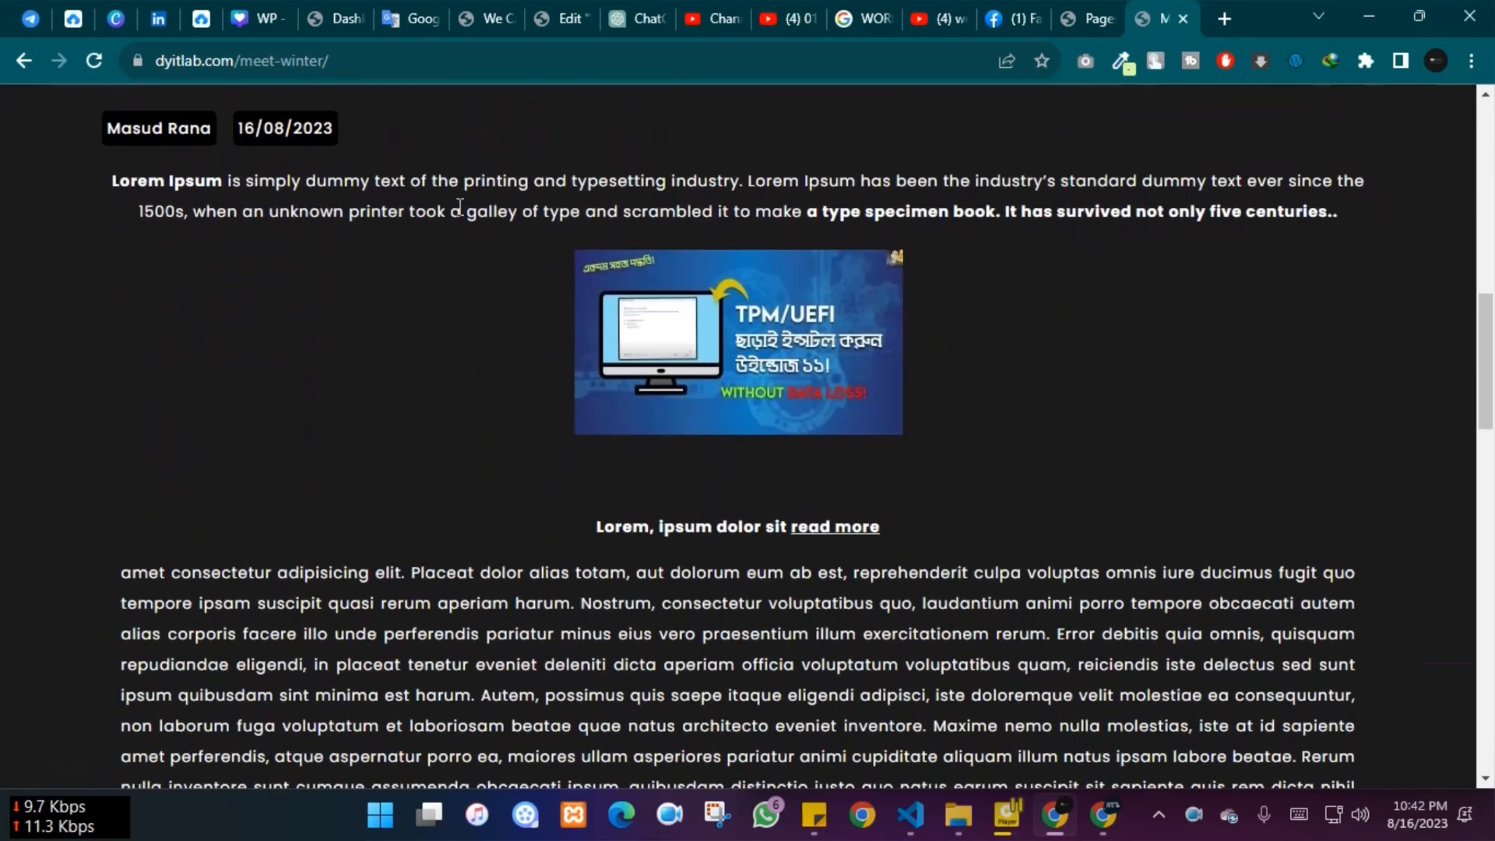
scroll(244, 237, "down", 13)
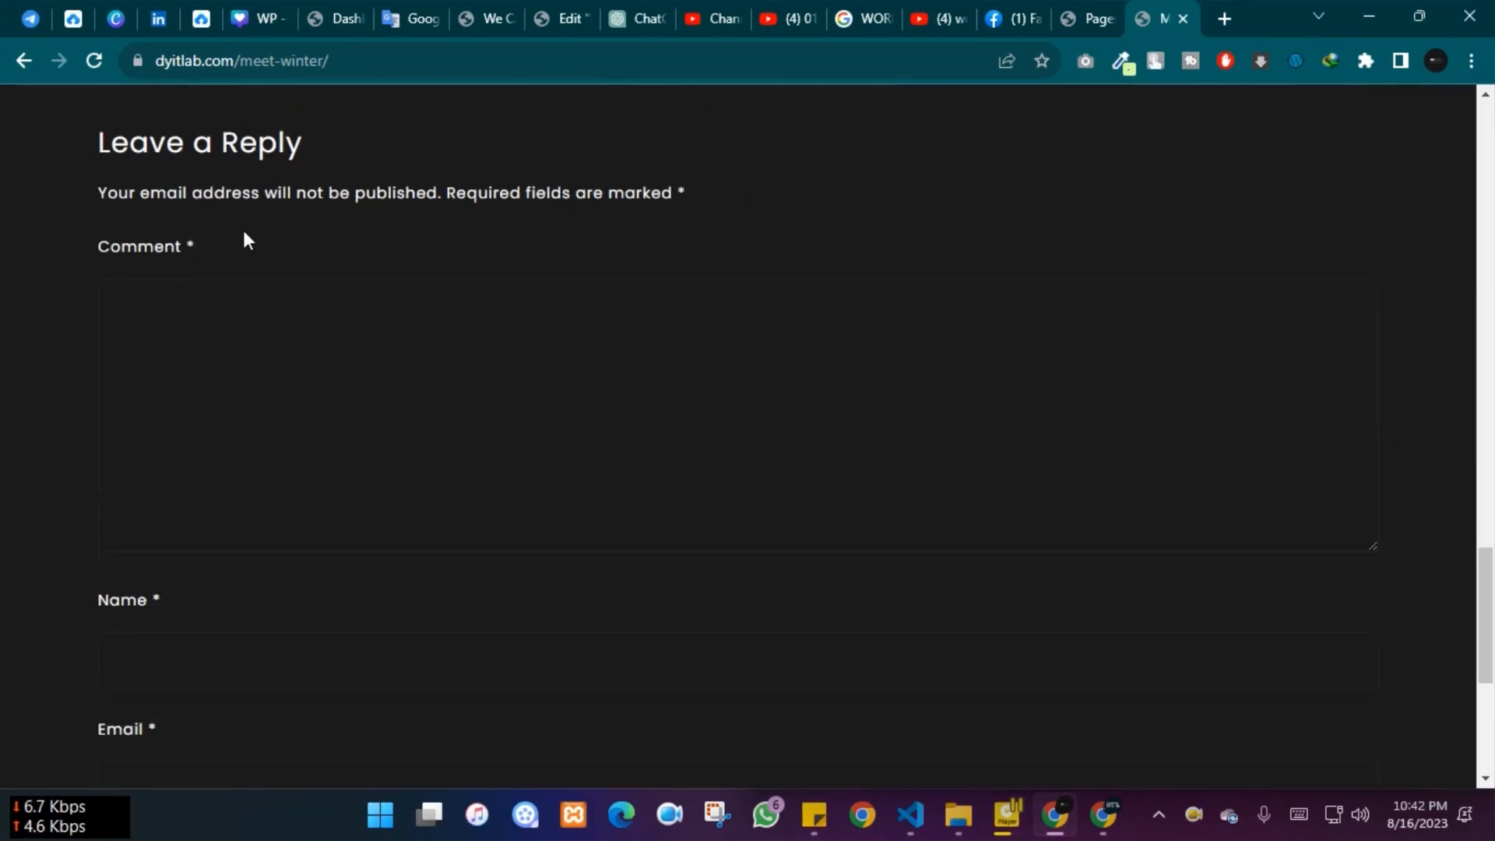
scroll(444, 413, "down", 4)
scroll(477, 413, "up", 3)
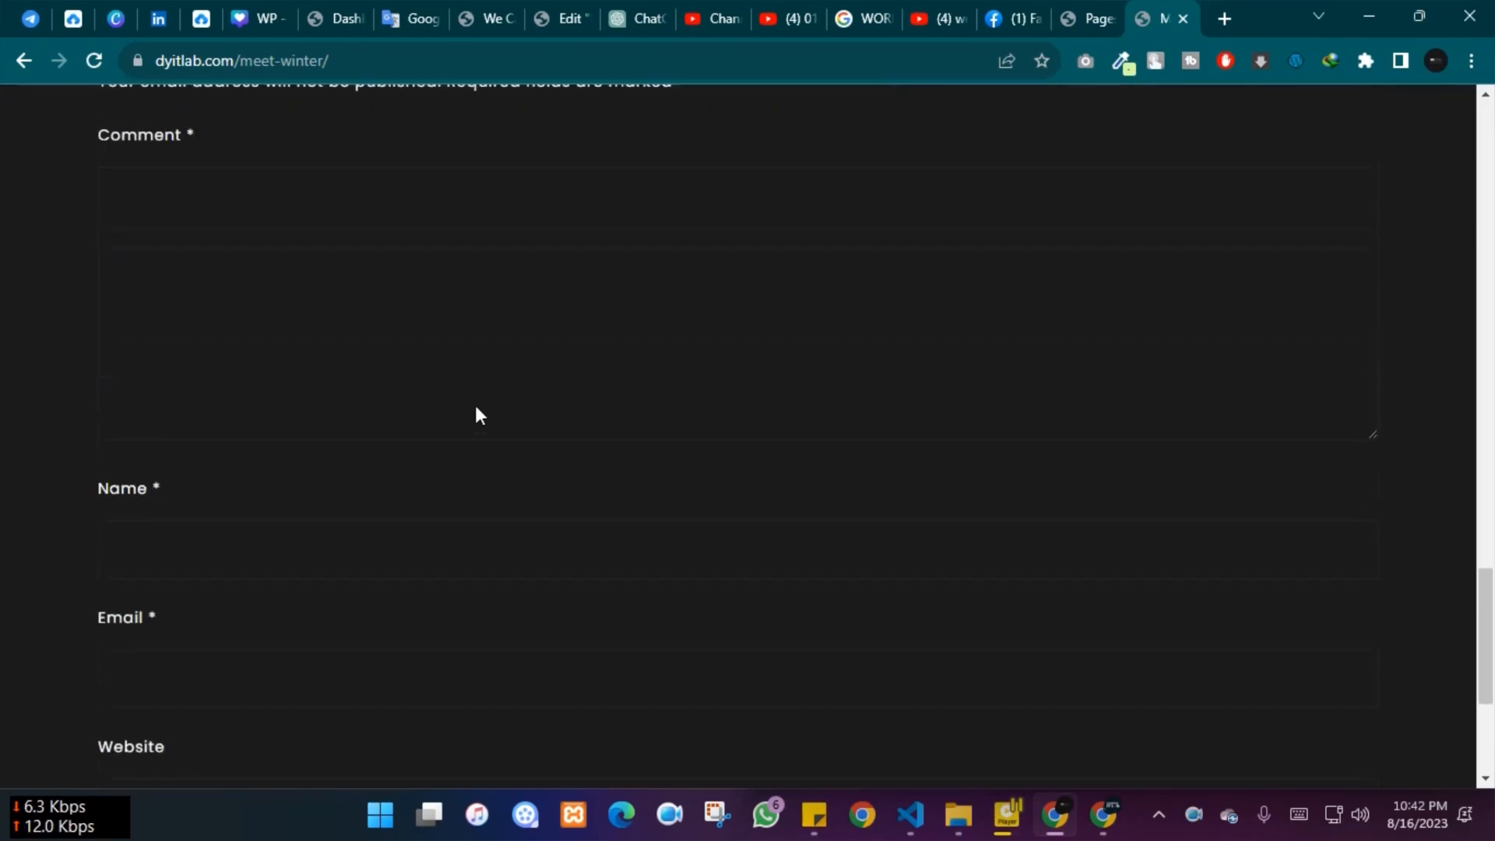
Write the comment 'good post for us' and enter the commenter's name and e-mail
left_click(234, 228)
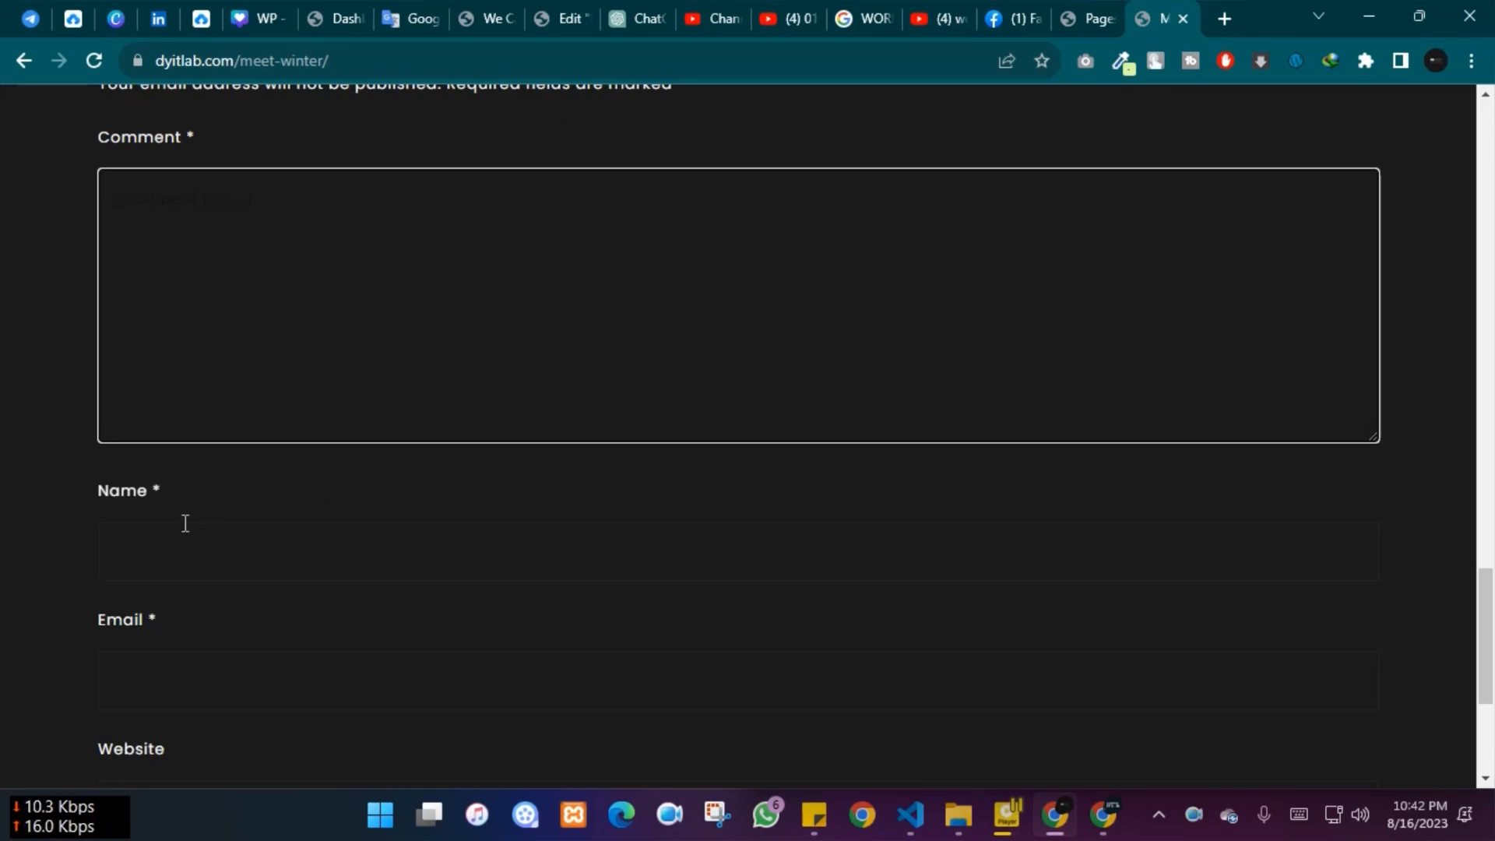
left_click(156, 550)
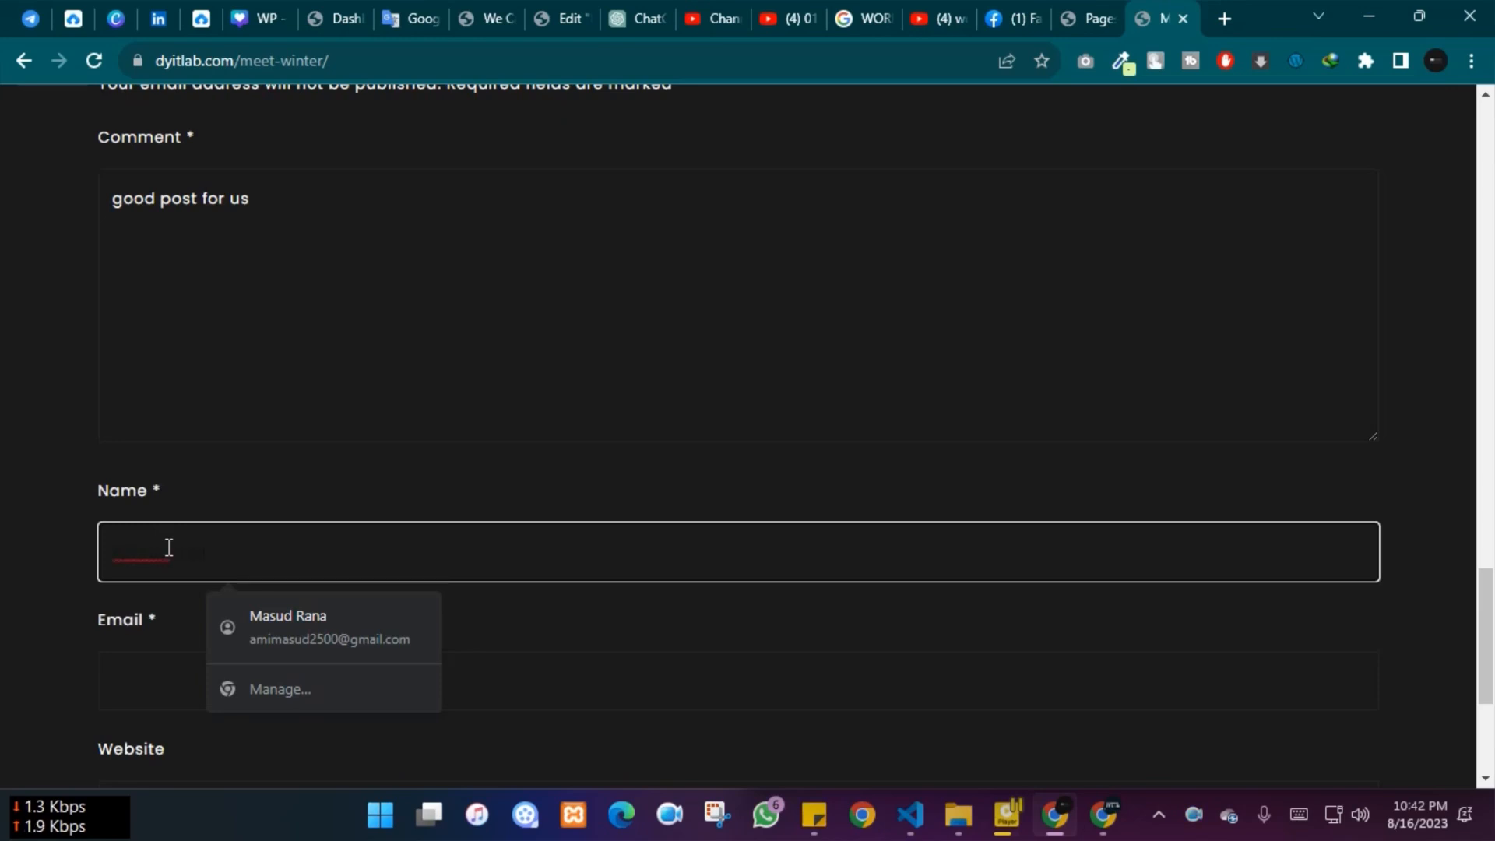
key("Tab")
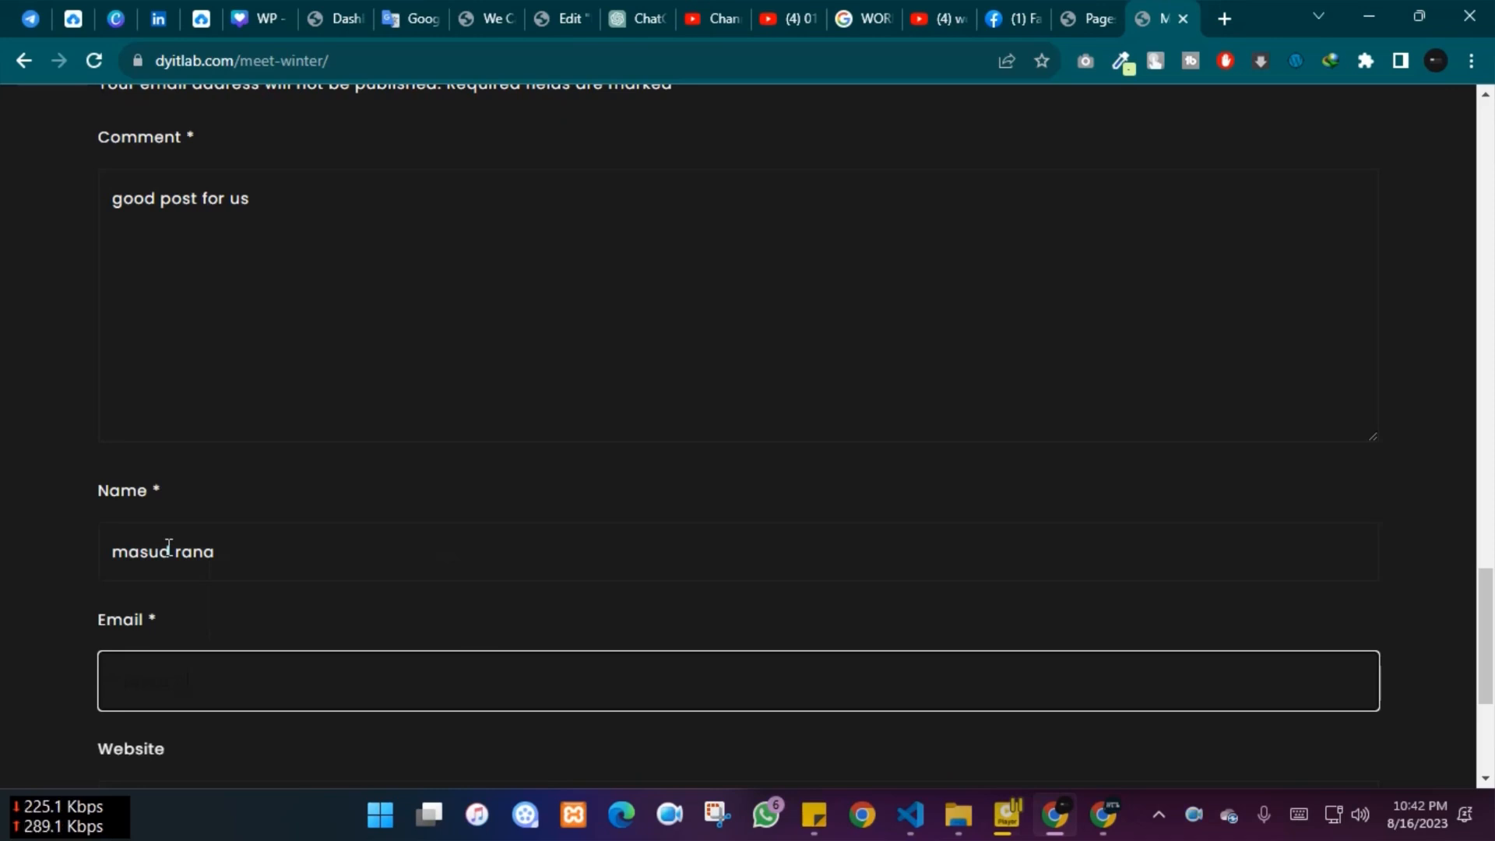
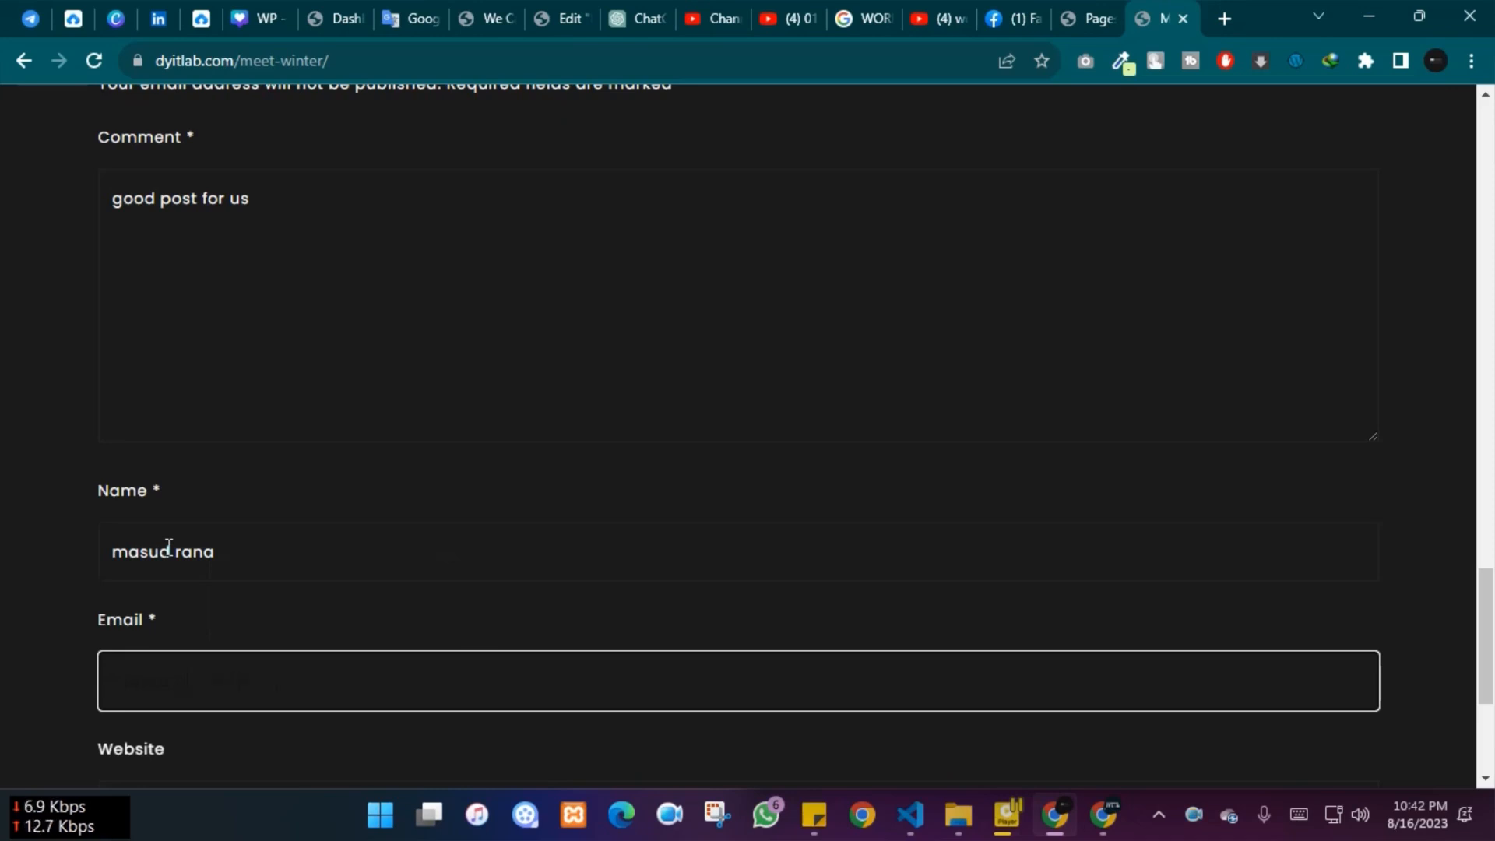
scroll(41, 509, "down", 4)
left_click(176, 487)
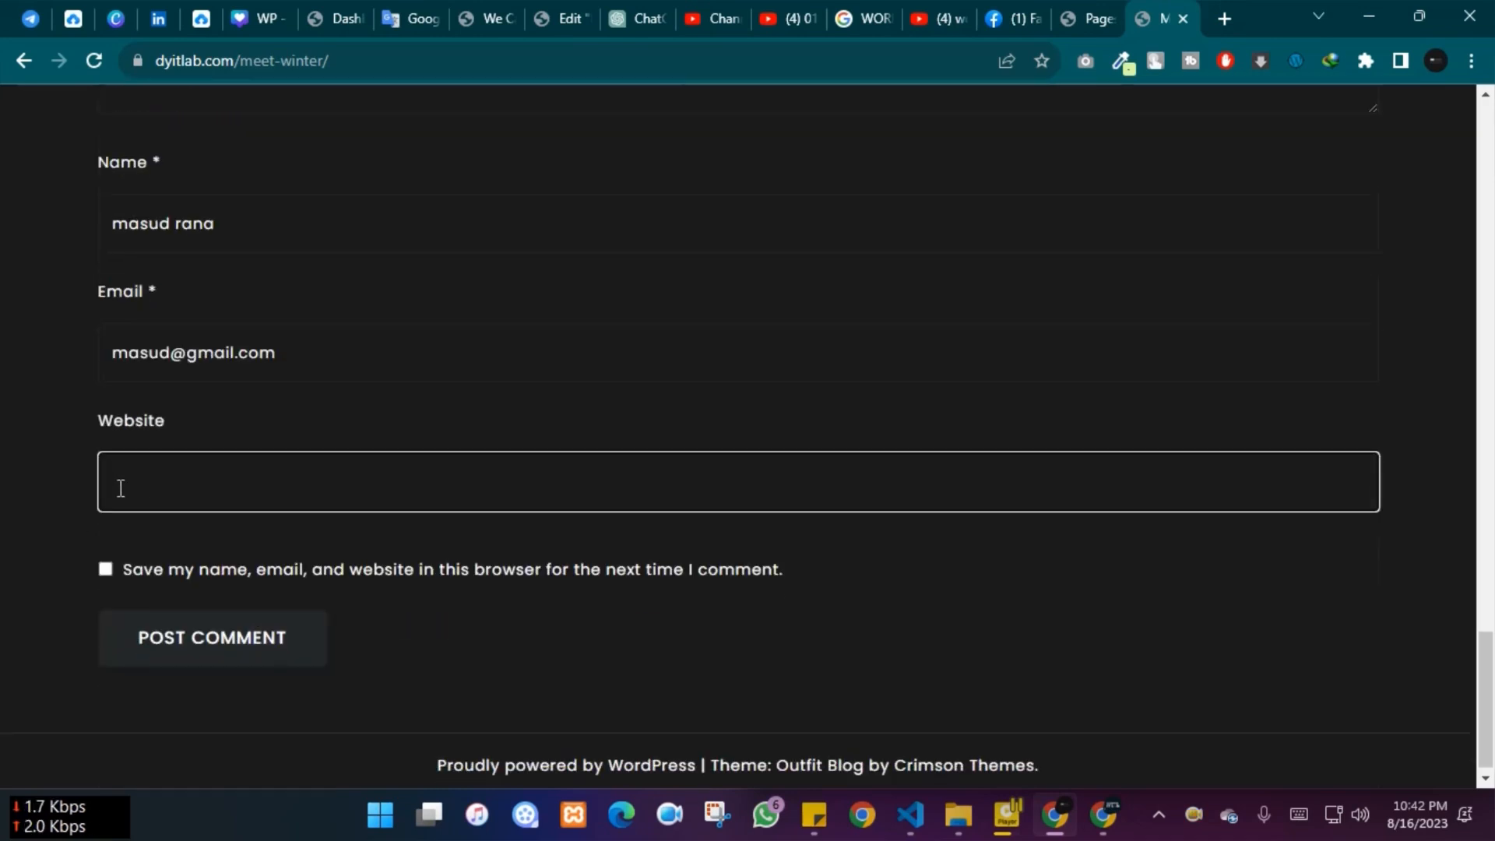
Tick 'Save my name, email…', post the comment and confirm it awaits moderation
left_click(104, 569)
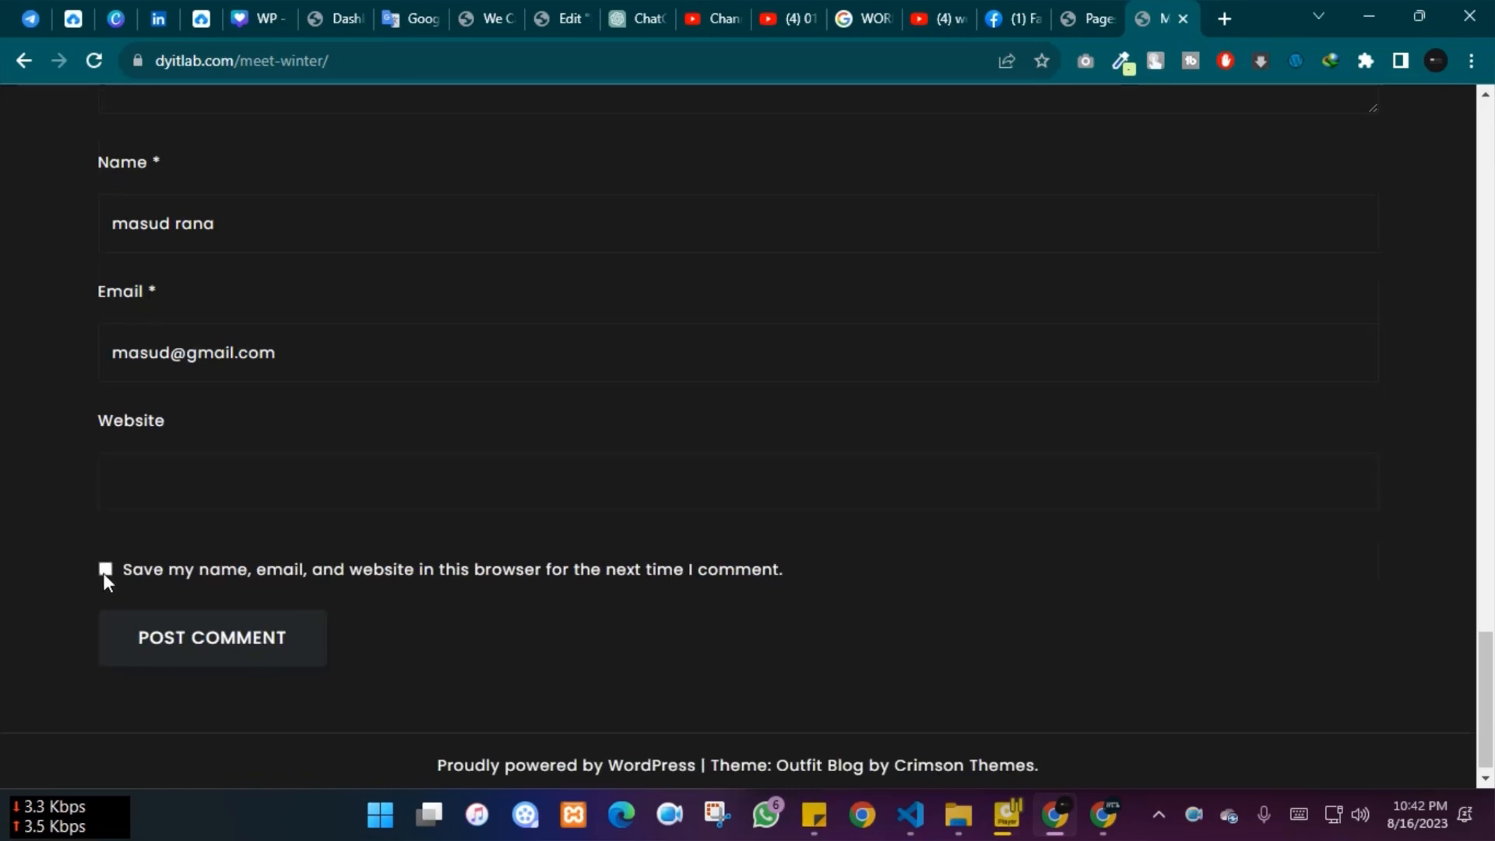
left_click(174, 653)
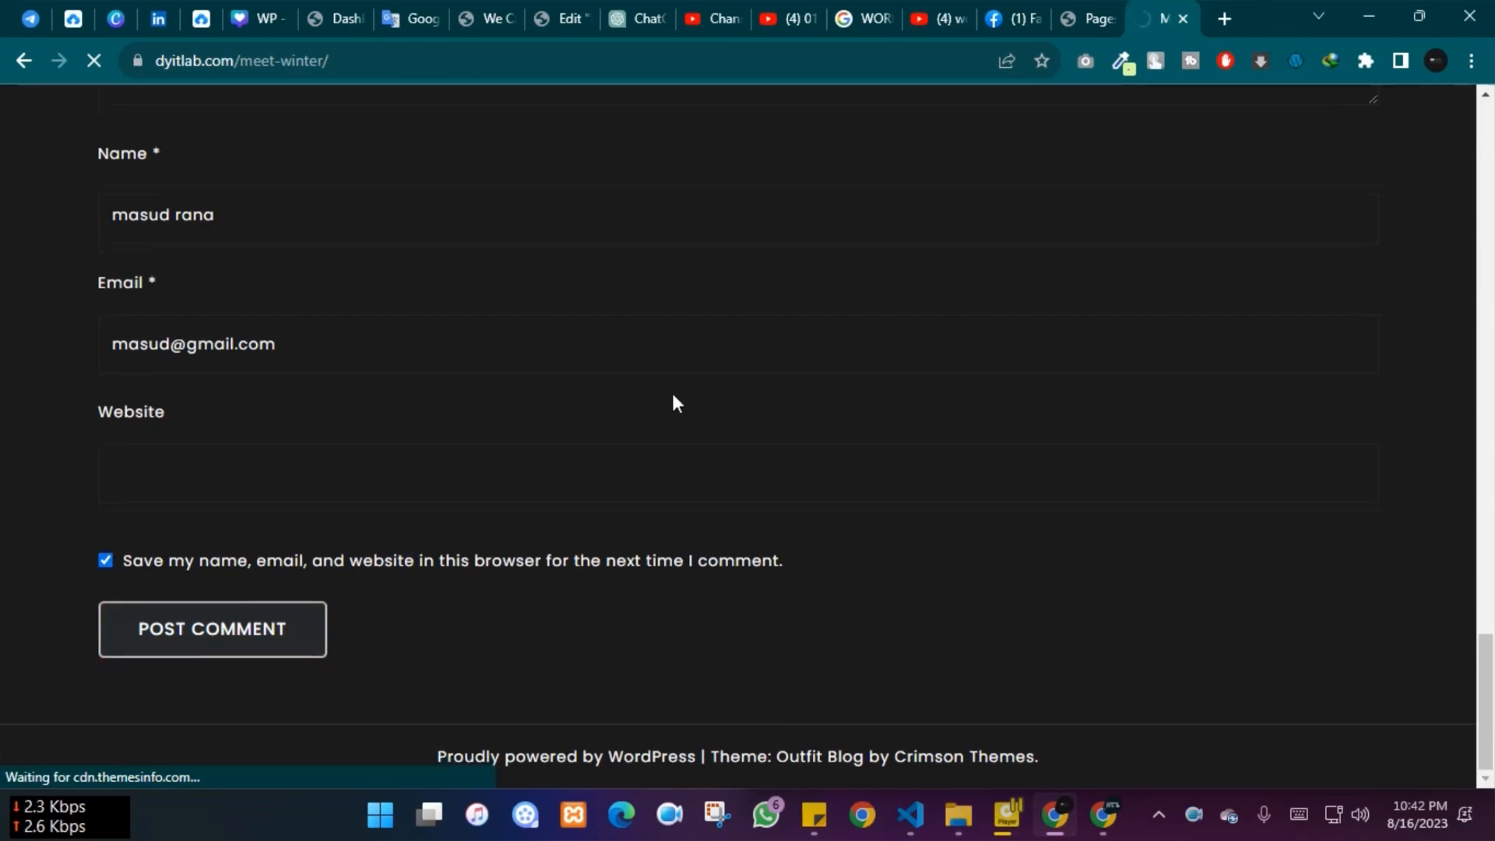
scroll(674, 401, "up", 15)
scroll(676, 394, "up", 10)
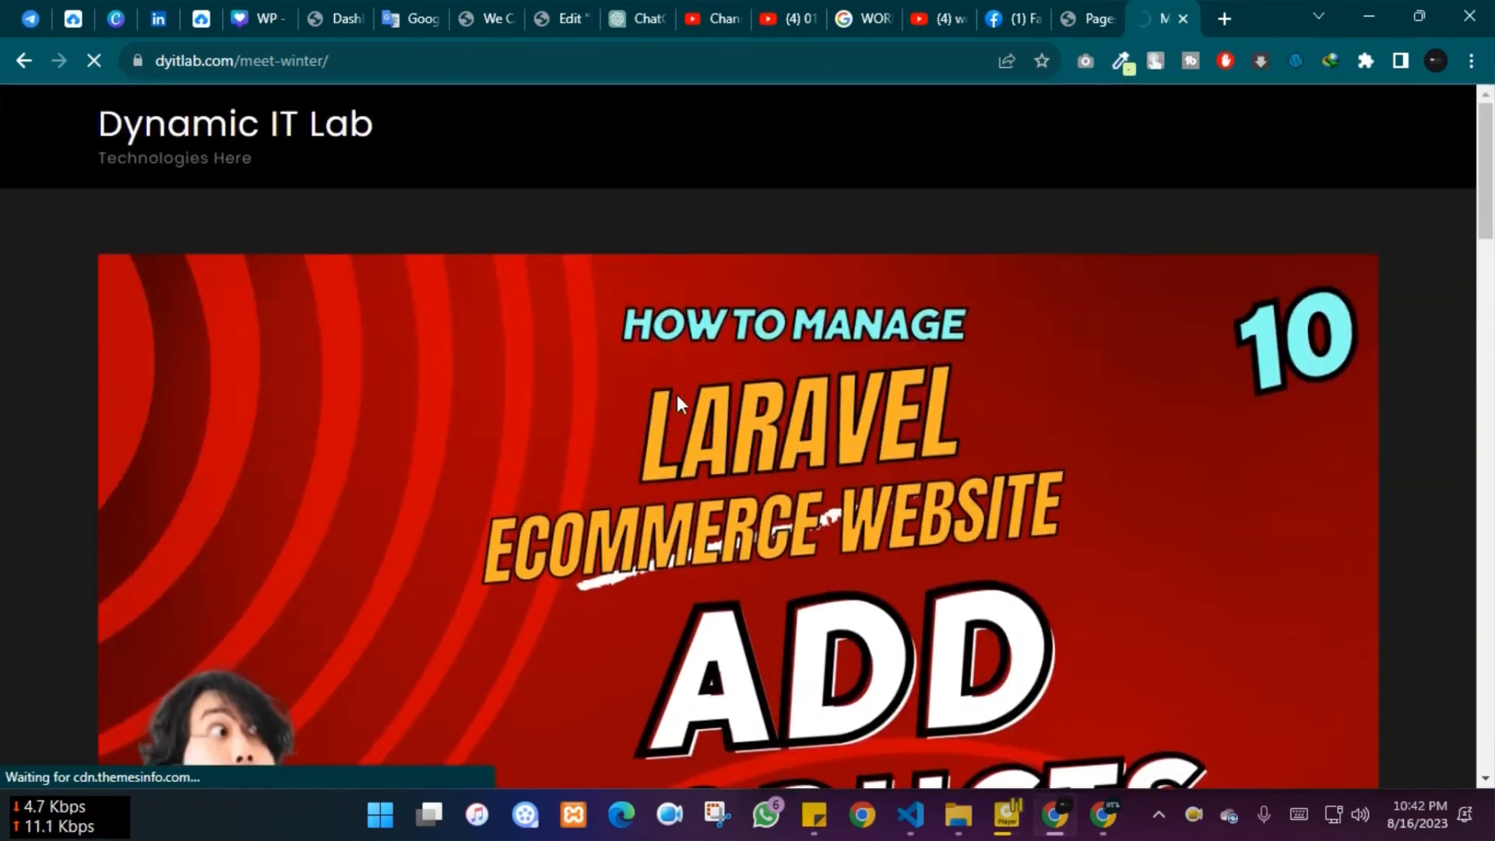
scroll(675, 394, "down", 20)
scroll(677, 399, "down", 1)
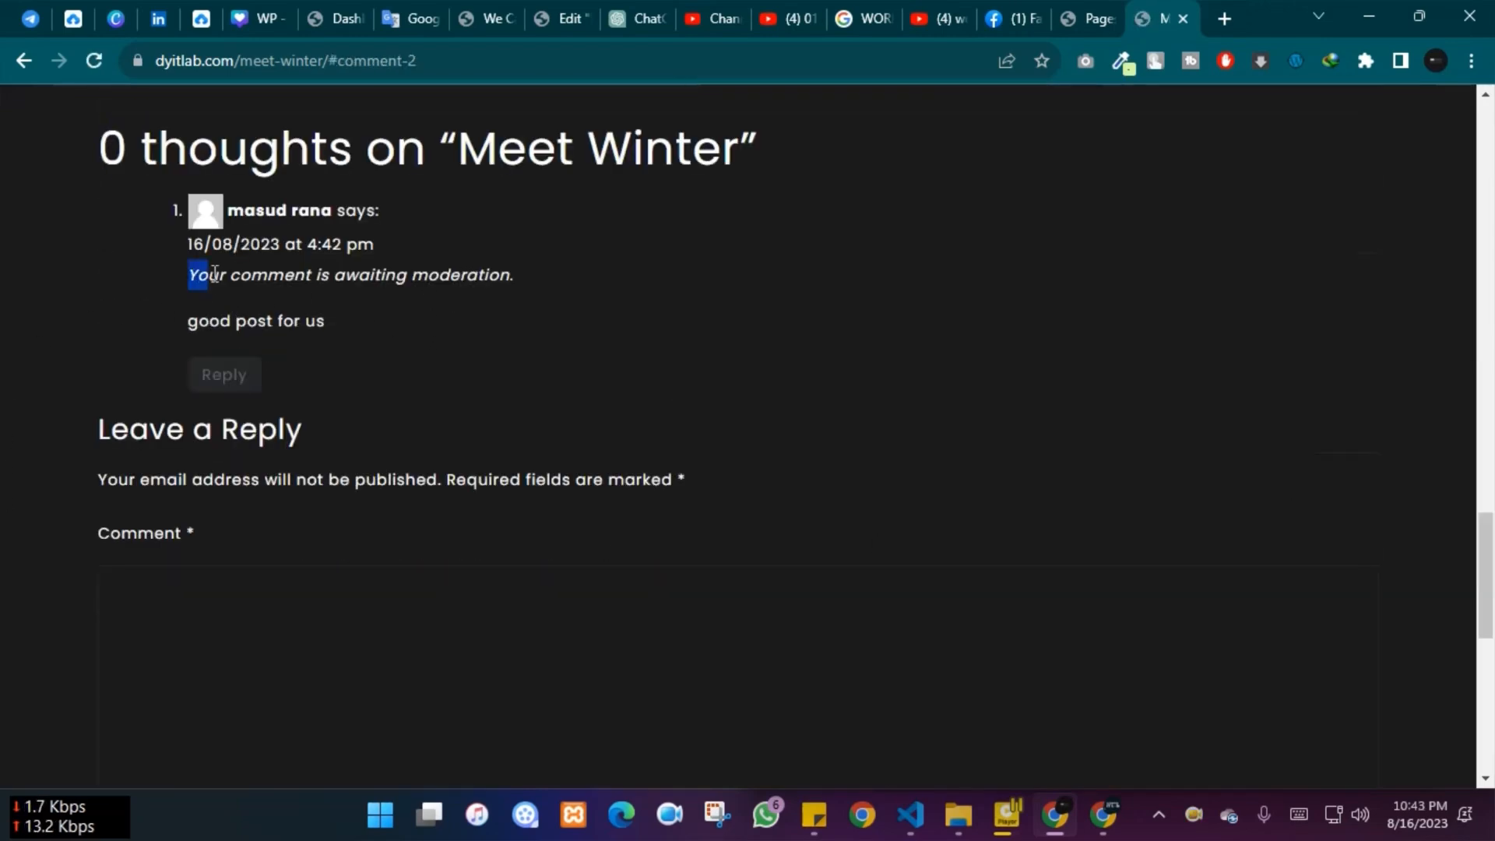
left_click_drag(189, 276, 534, 280)
left_click(66, 271)
scroll(93, 247, "up", 1)
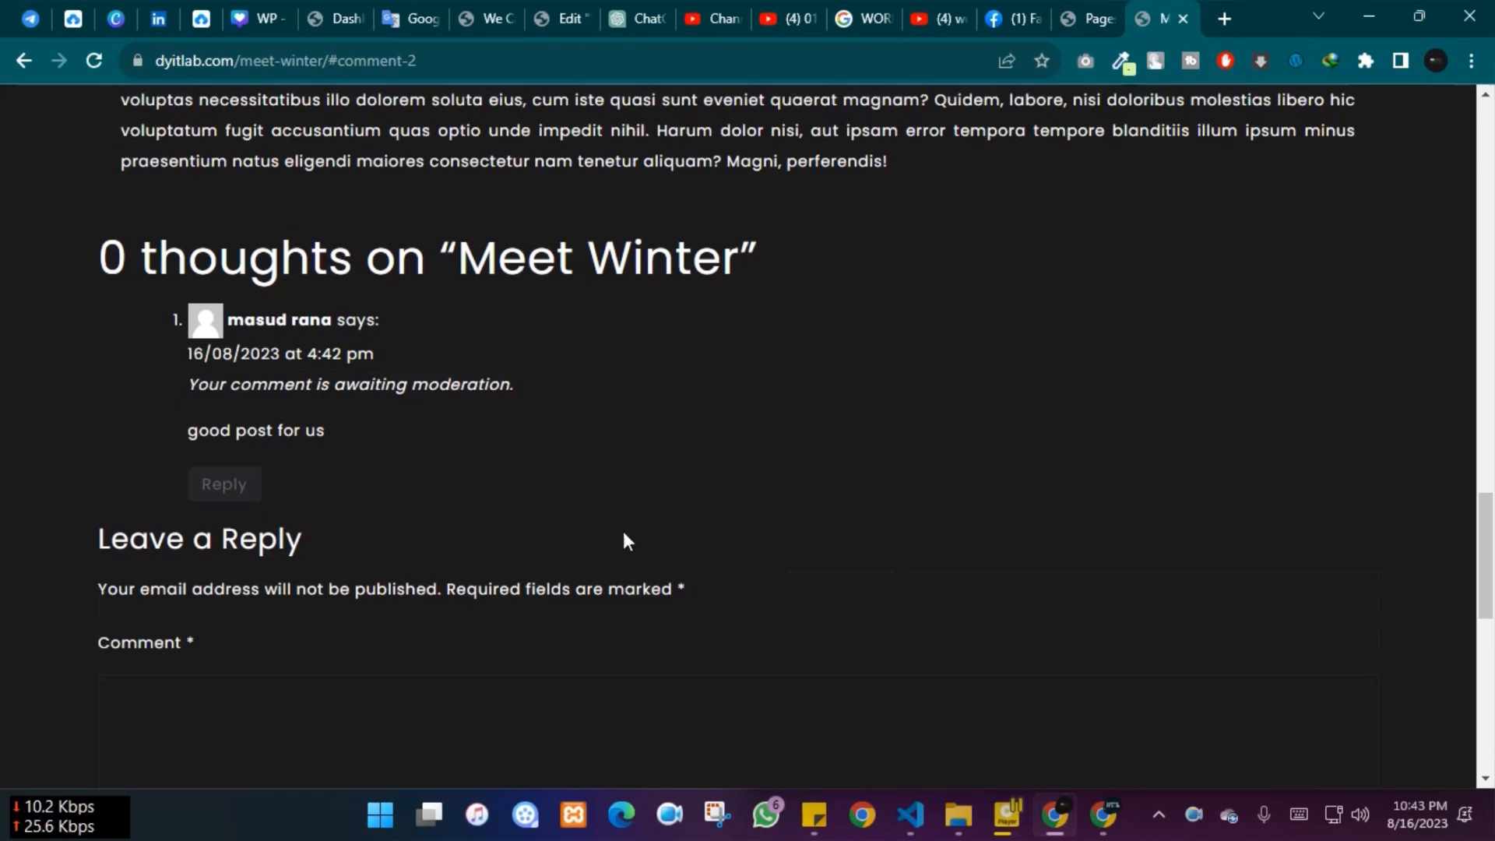
Open the admin Comments list and reload the live post to check its comments
left_click(1101, 828)
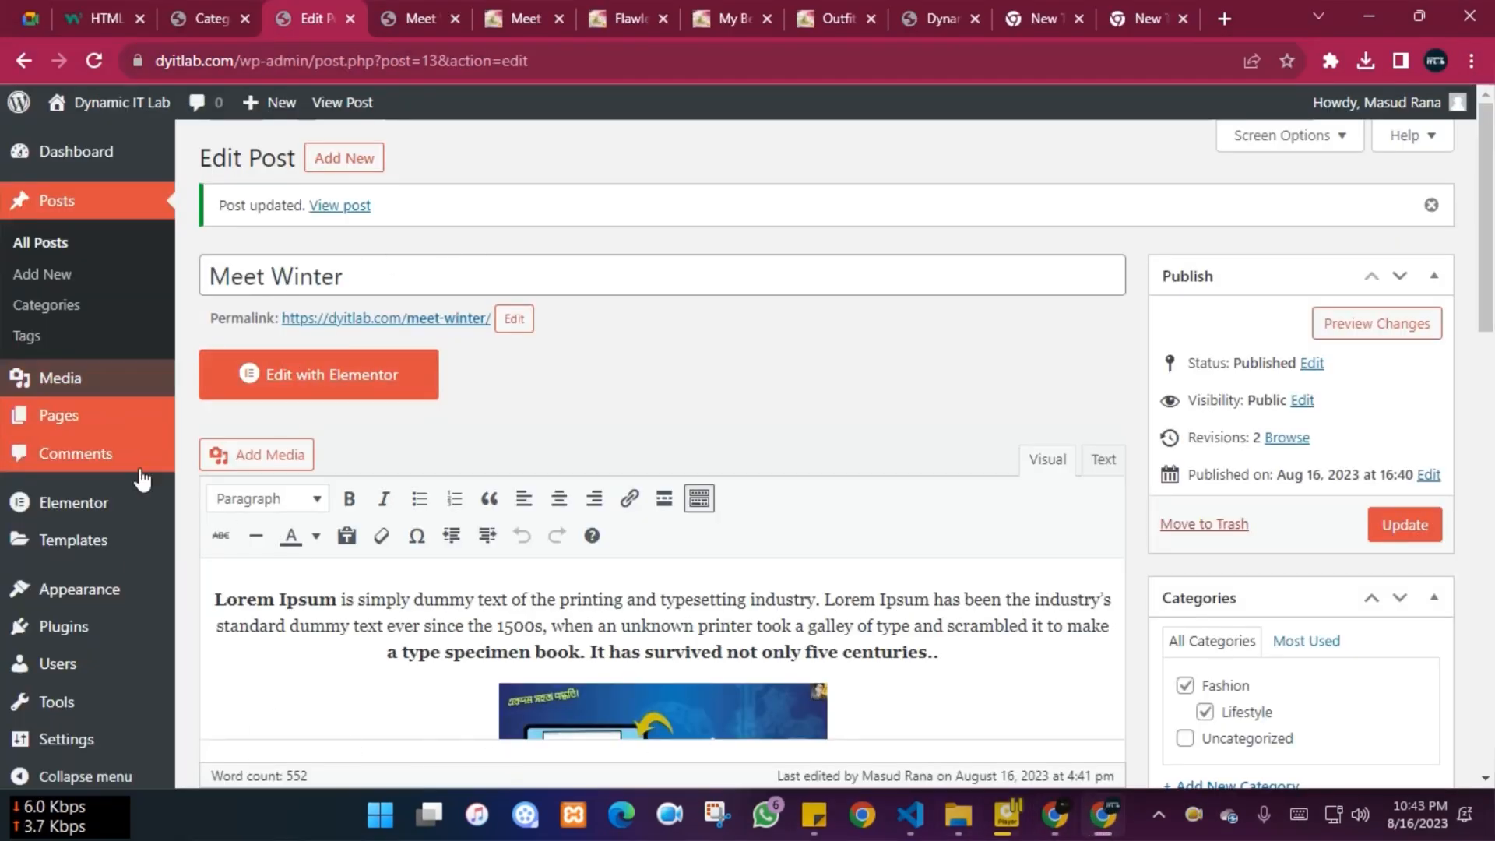
mouse_move(148, 715)
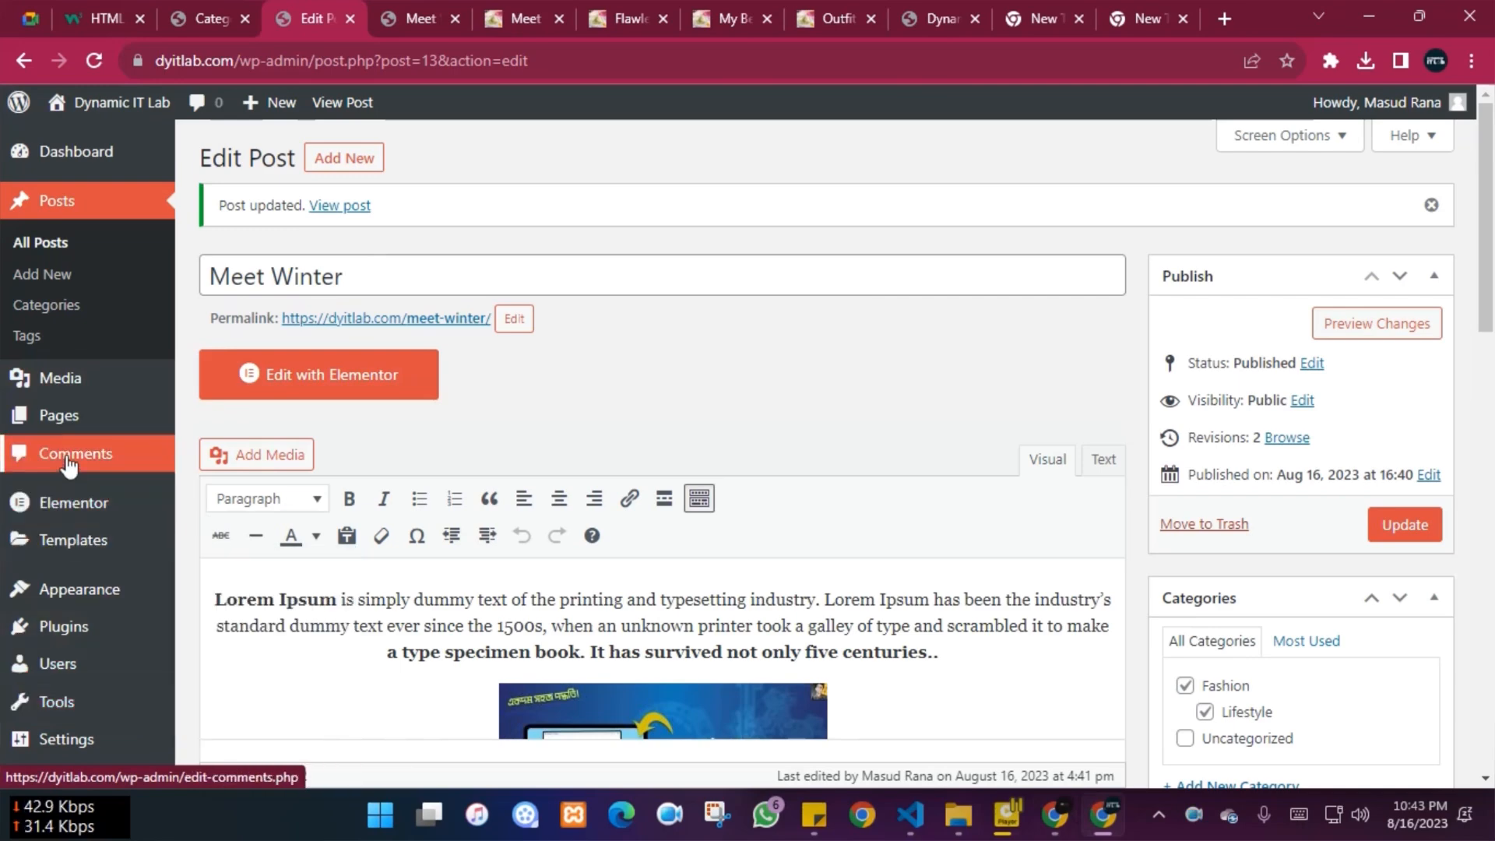
left_click(70, 459)
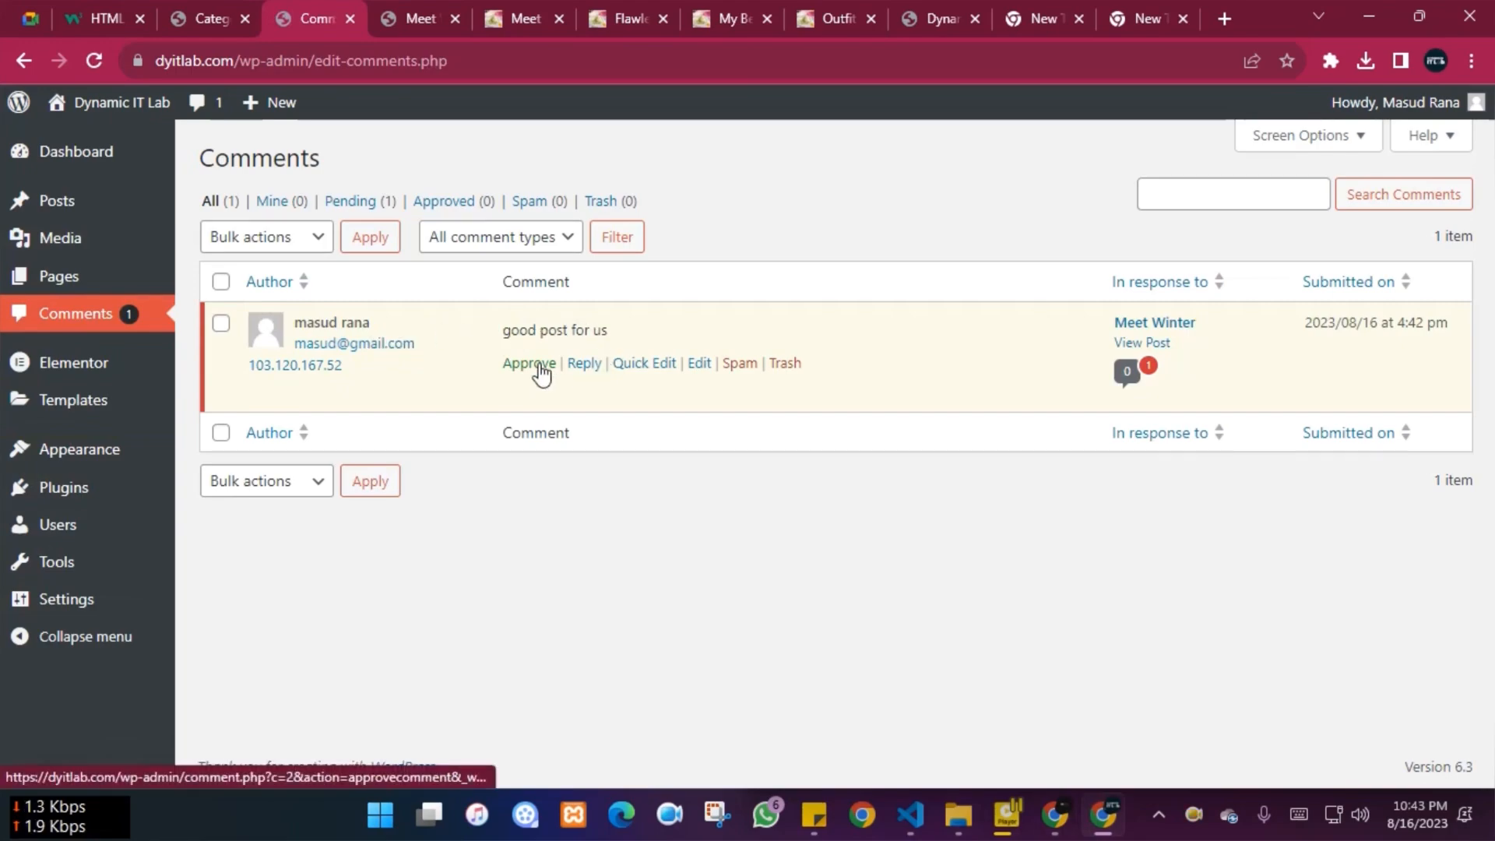
left_click(400, 4)
scroll(522, 226, "down", 10)
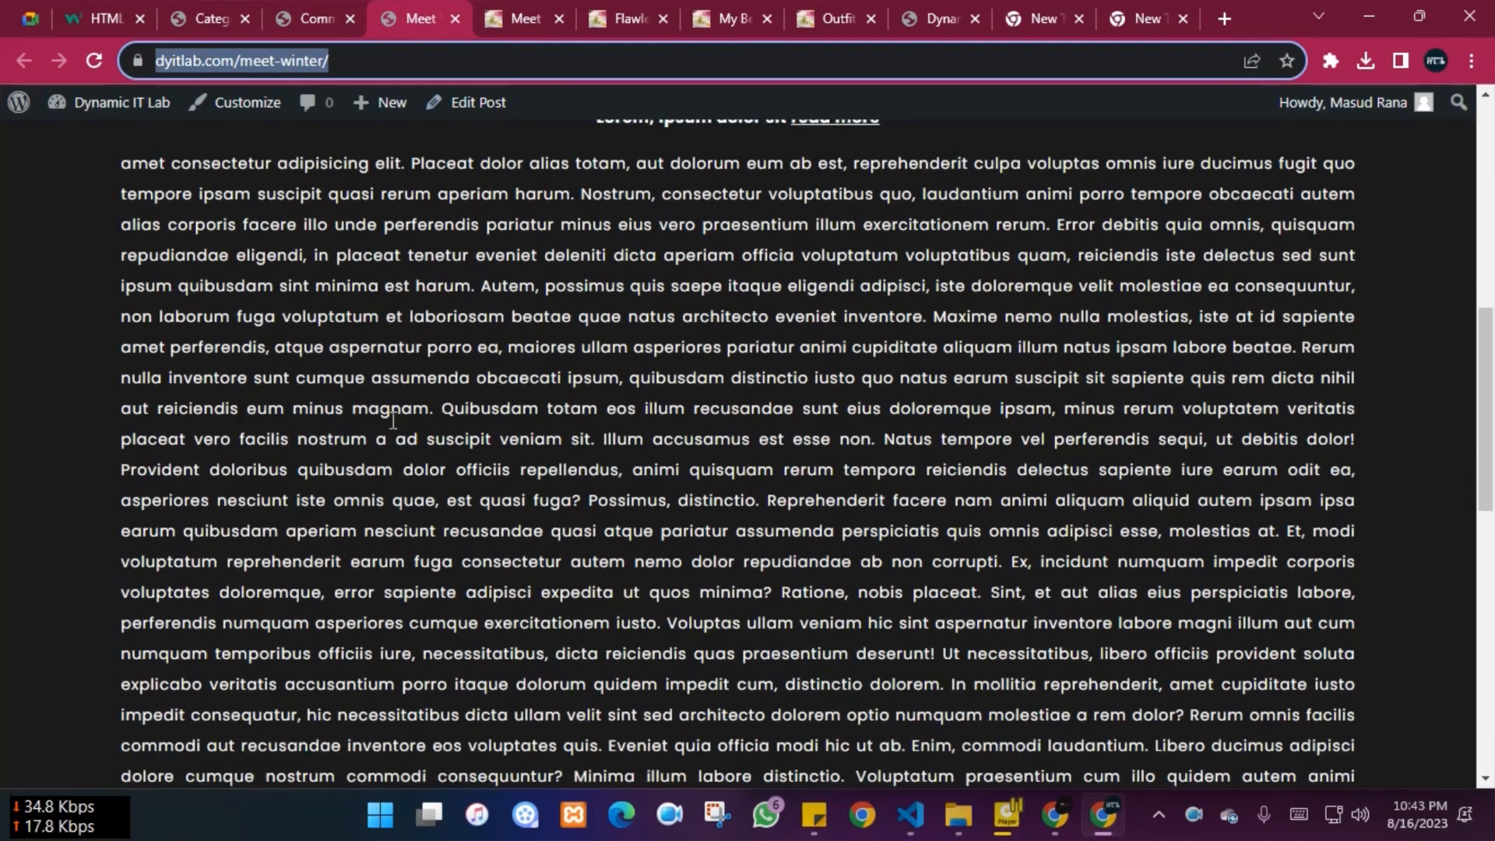
left_click(94, 60)
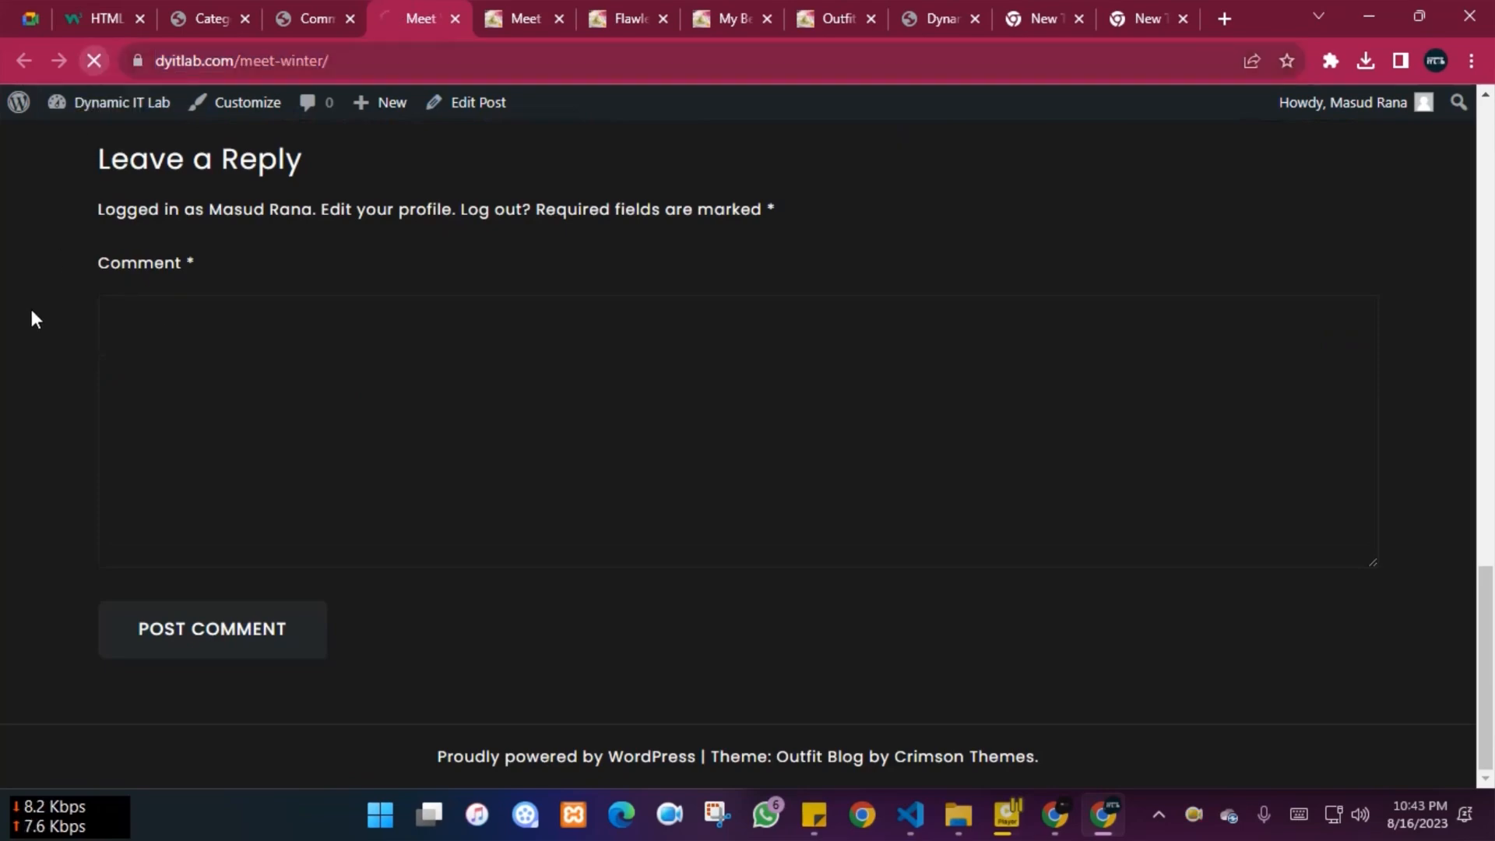
scroll(31, 327, "up", 3)
scroll(340, 481, "down", 3)
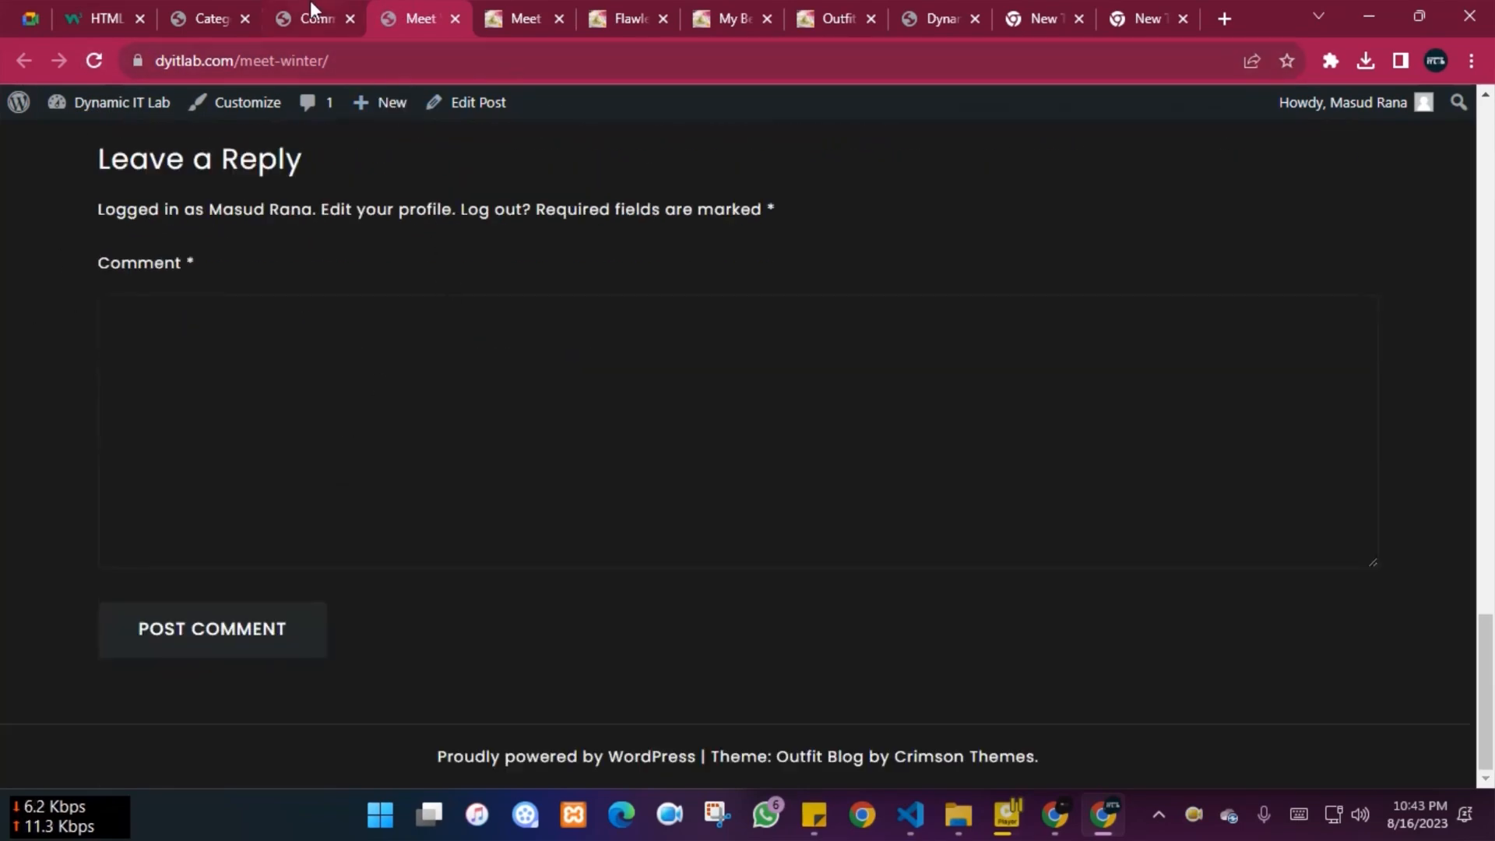
Approve the pending 'good post for us' comment and return to the visitor's window
left_click(311, 16)
left_click(529, 366)
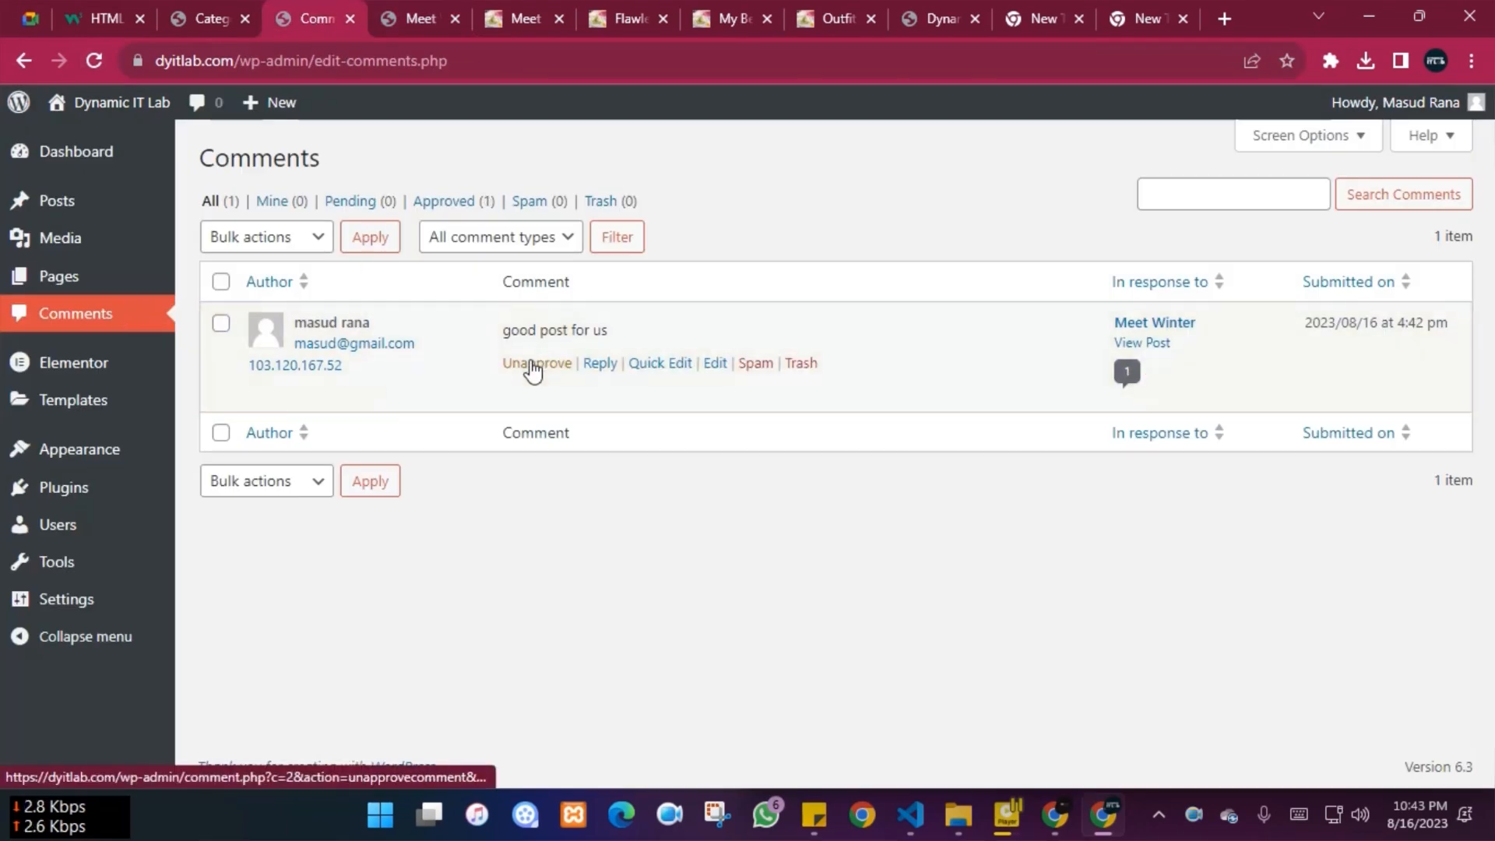
left_click(404, 14)
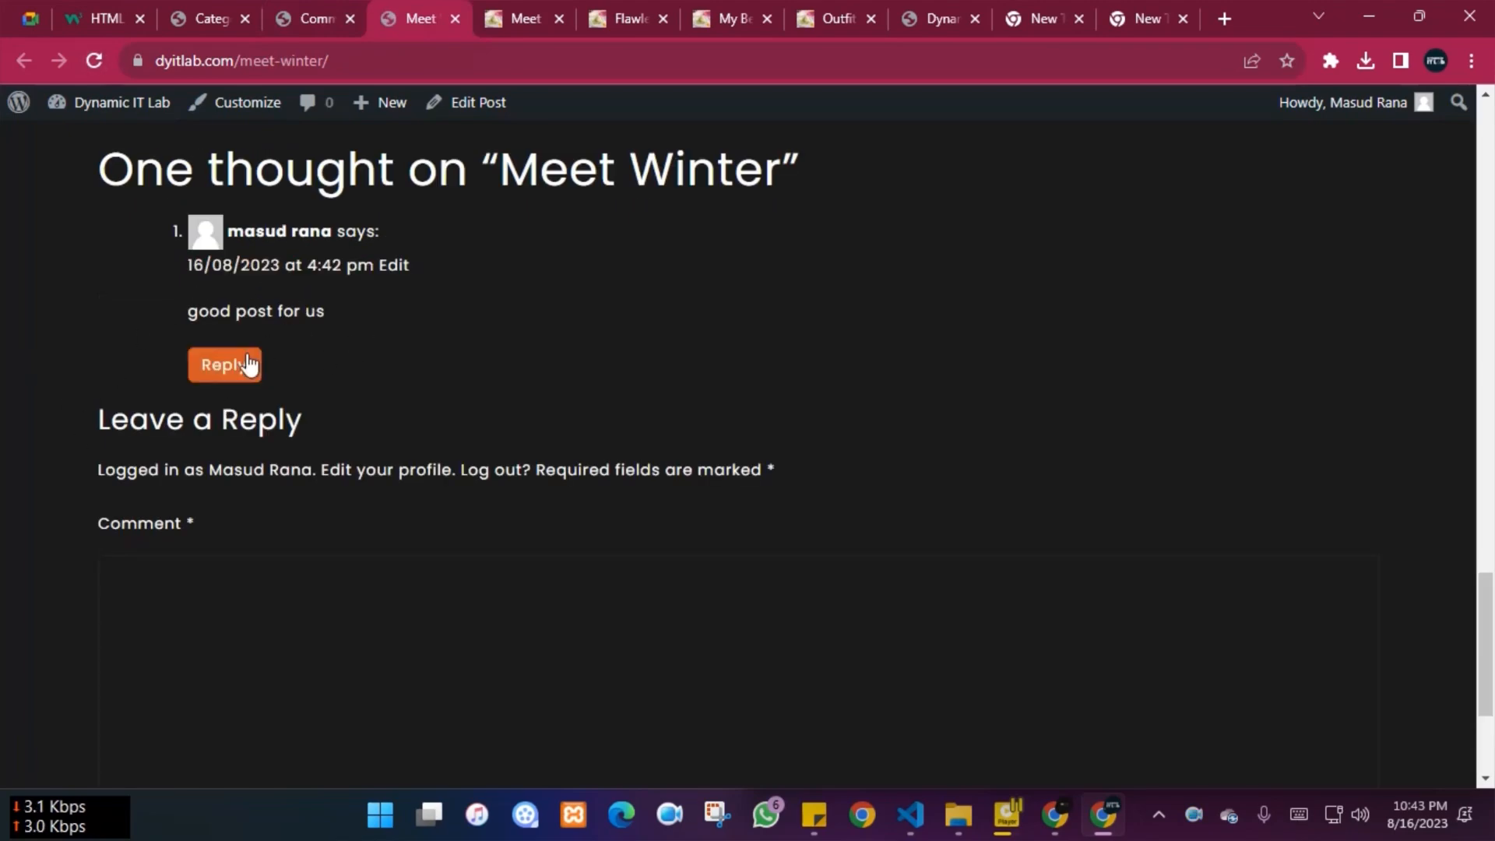
left_click(1047, 816)
Reload Meet Winter and post the reply 'tnq' to the approved reader comment
left_click(96, 60)
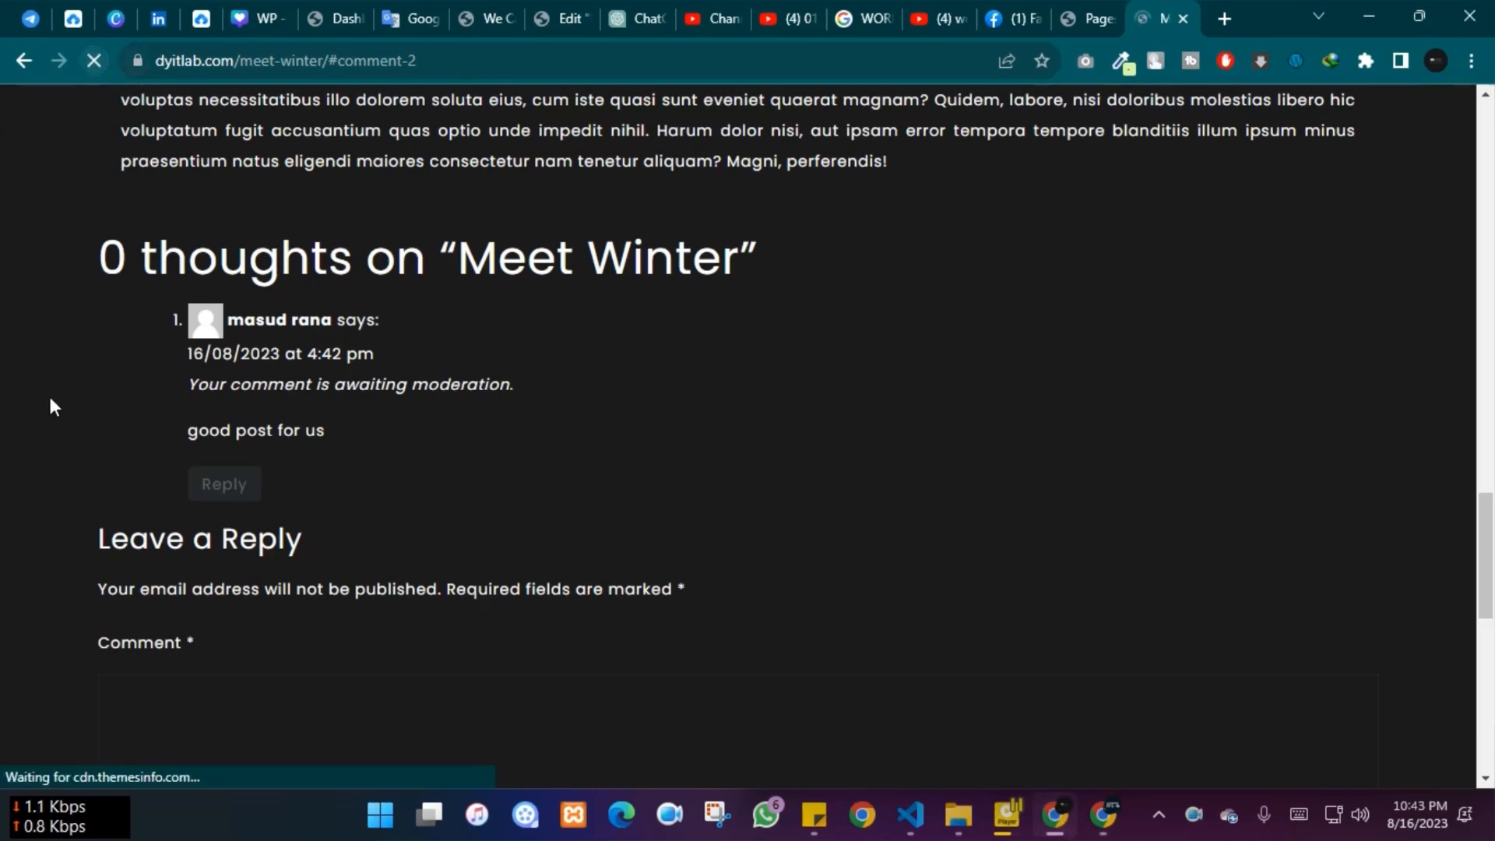
left_click(220, 460)
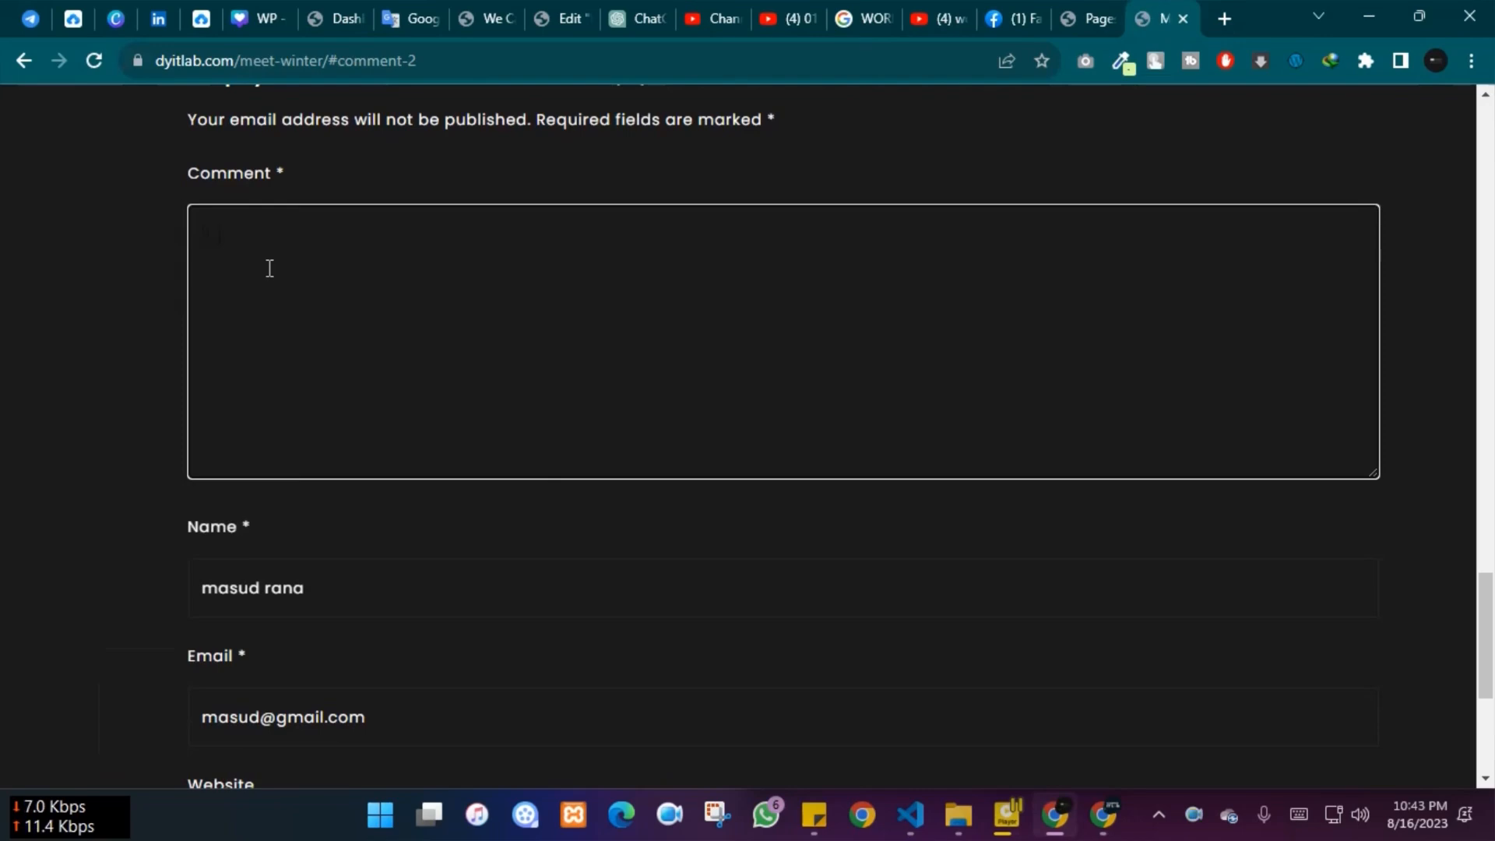
scroll(269, 268, "down", 4)
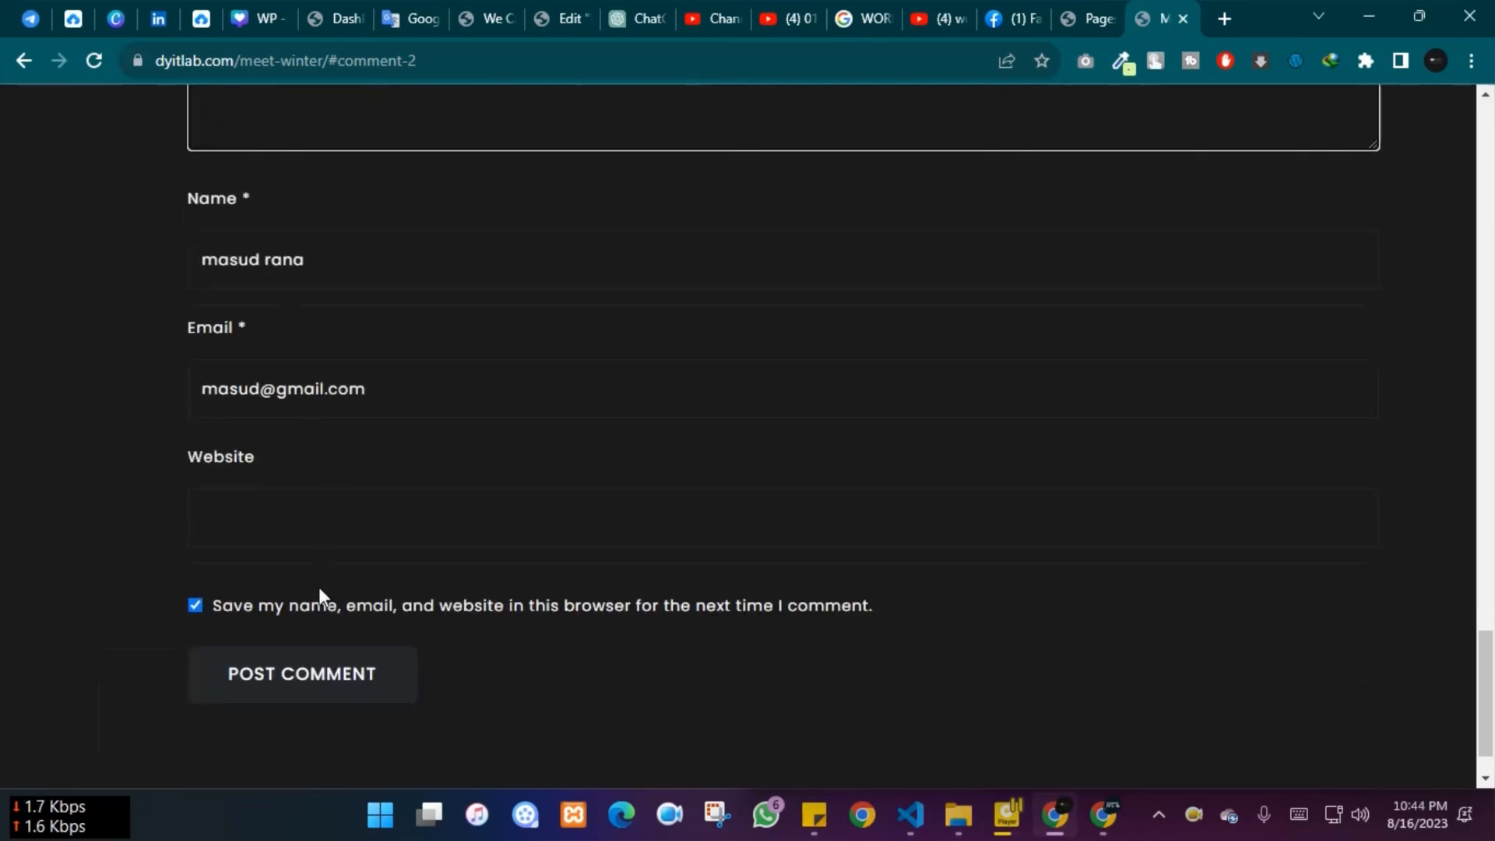
left_click(297, 676)
scroll(155, 601, "up", 5)
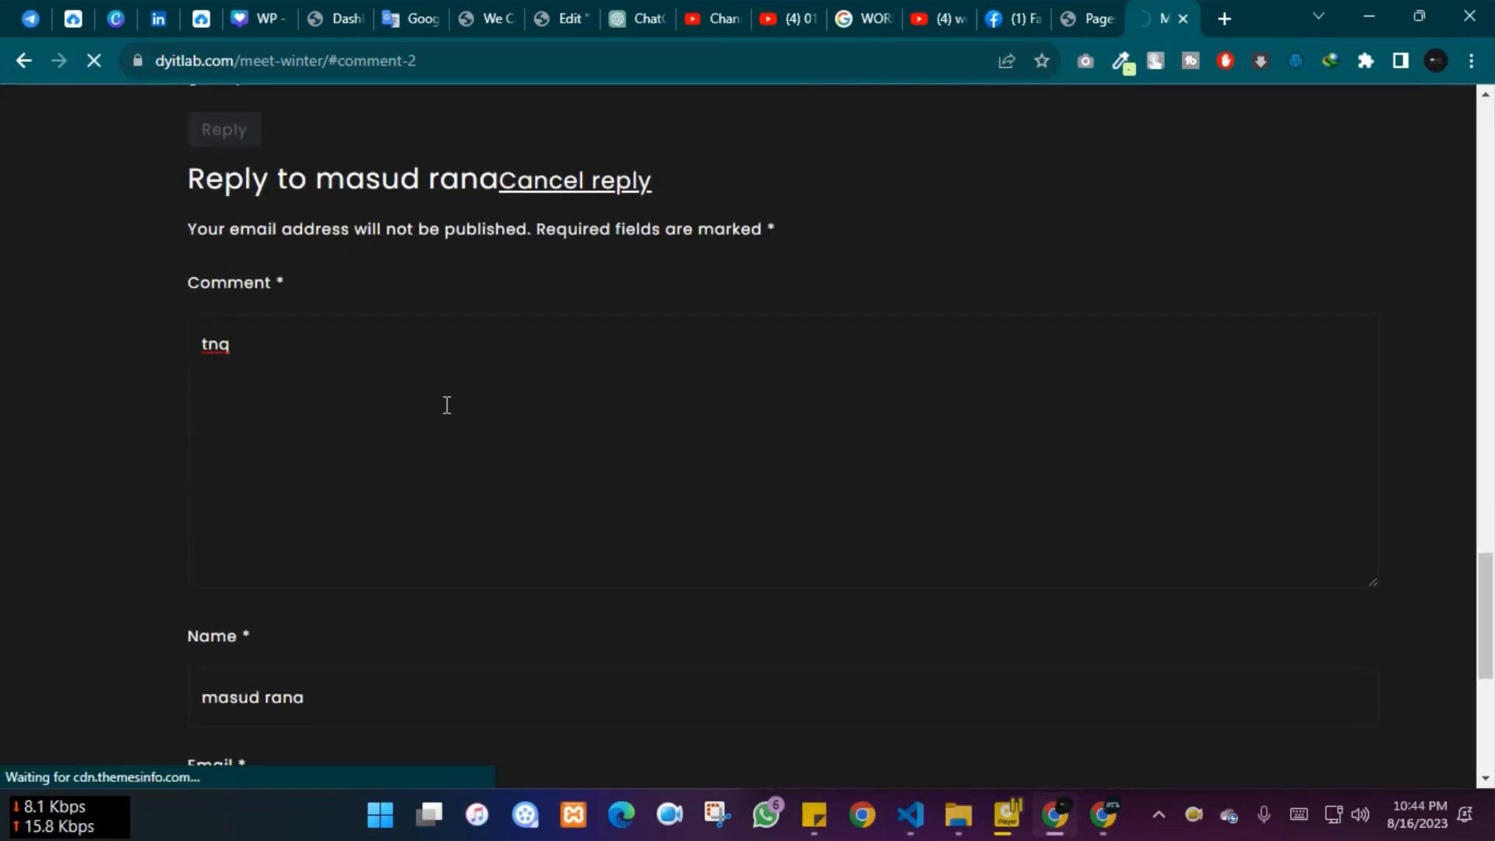
scroll(441, 391, "up", 4)
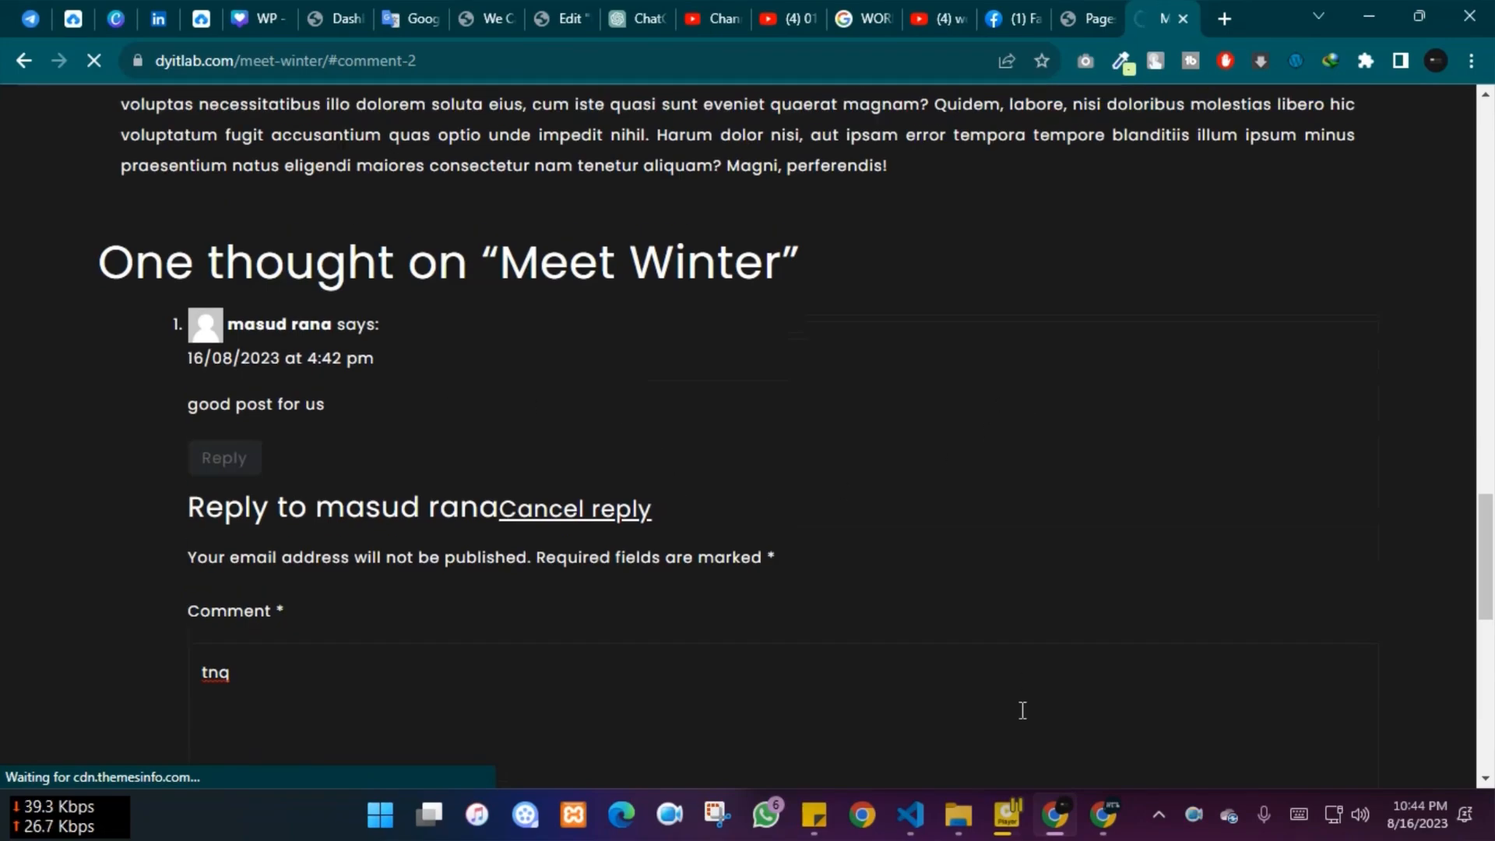
Switch to the logged-in admin window showing the live Meet Winter post
left_click(1102, 815)
scroll(287, 457, "up", 5)
scroll(287, 456, "up", 15)
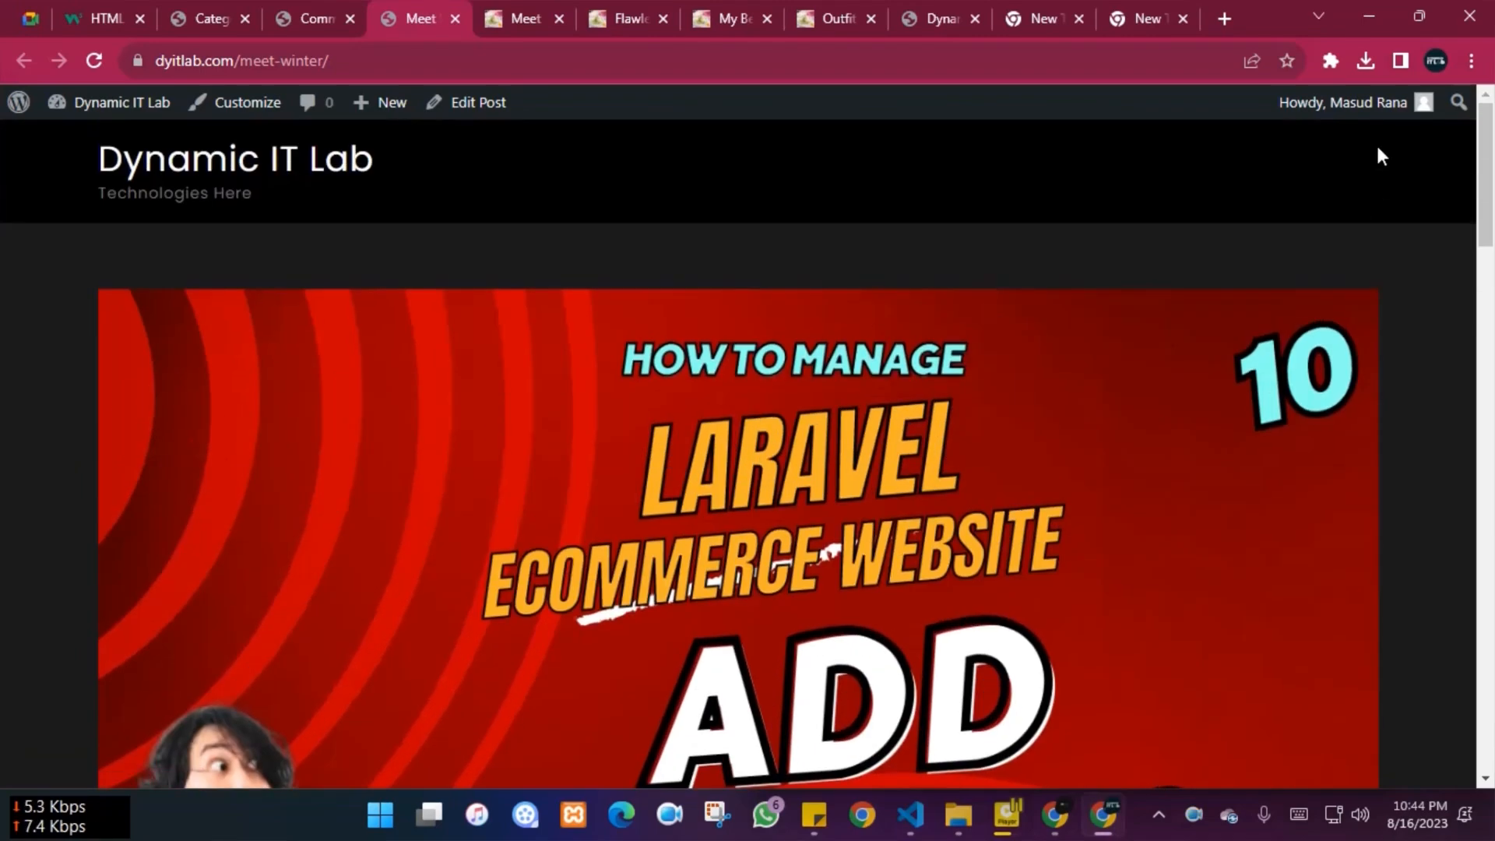
Review Meet Winter, then browse the Dynamic IT Lab homepage listing it beside My Beauty Uniform and Flawless Summer Look
scroll(1416, 559, "down", 12)
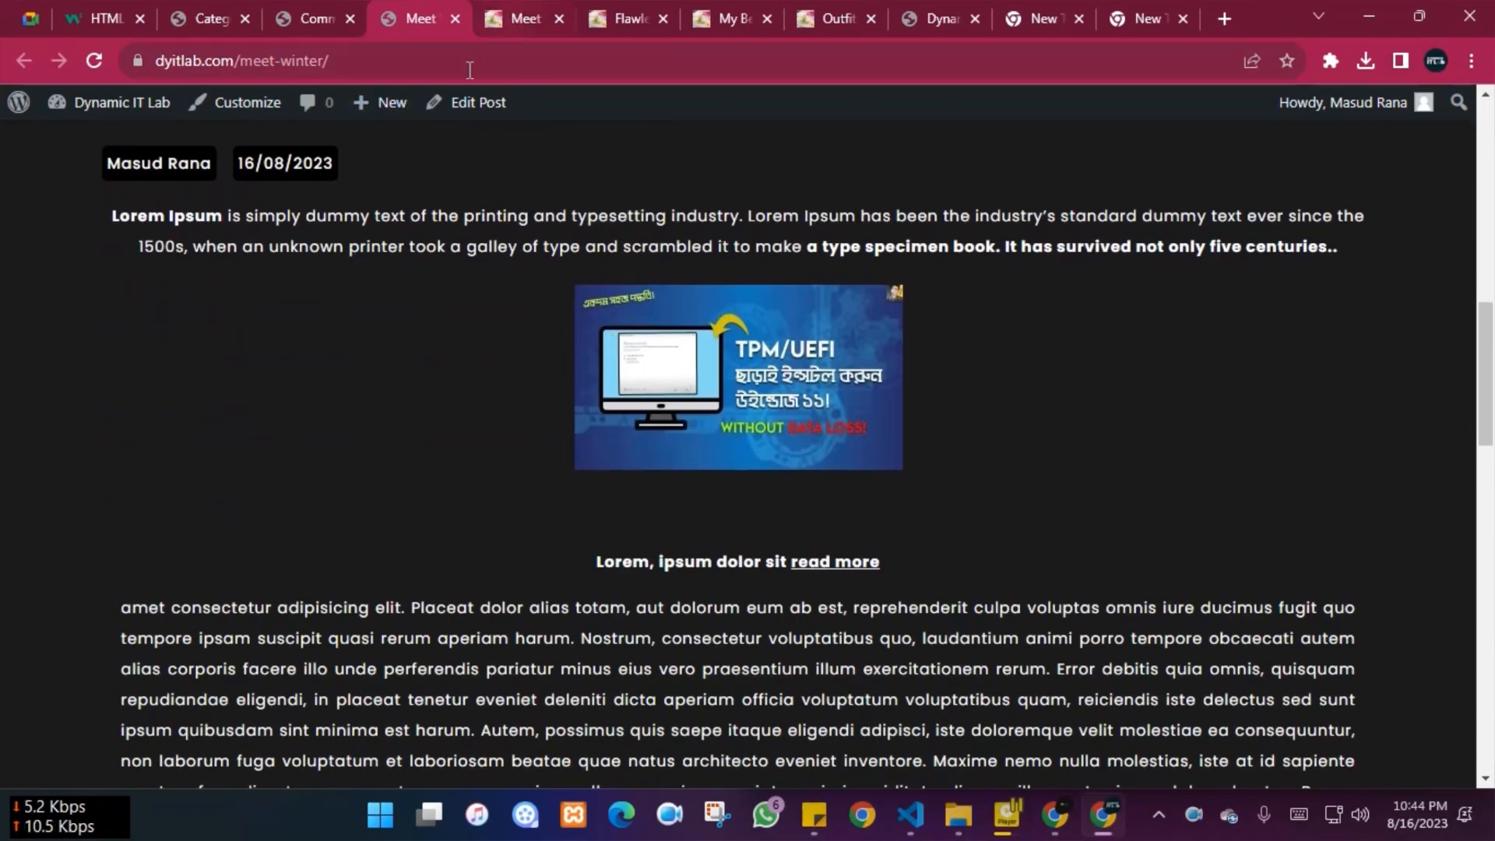
scroll(256, 399, "up", 8)
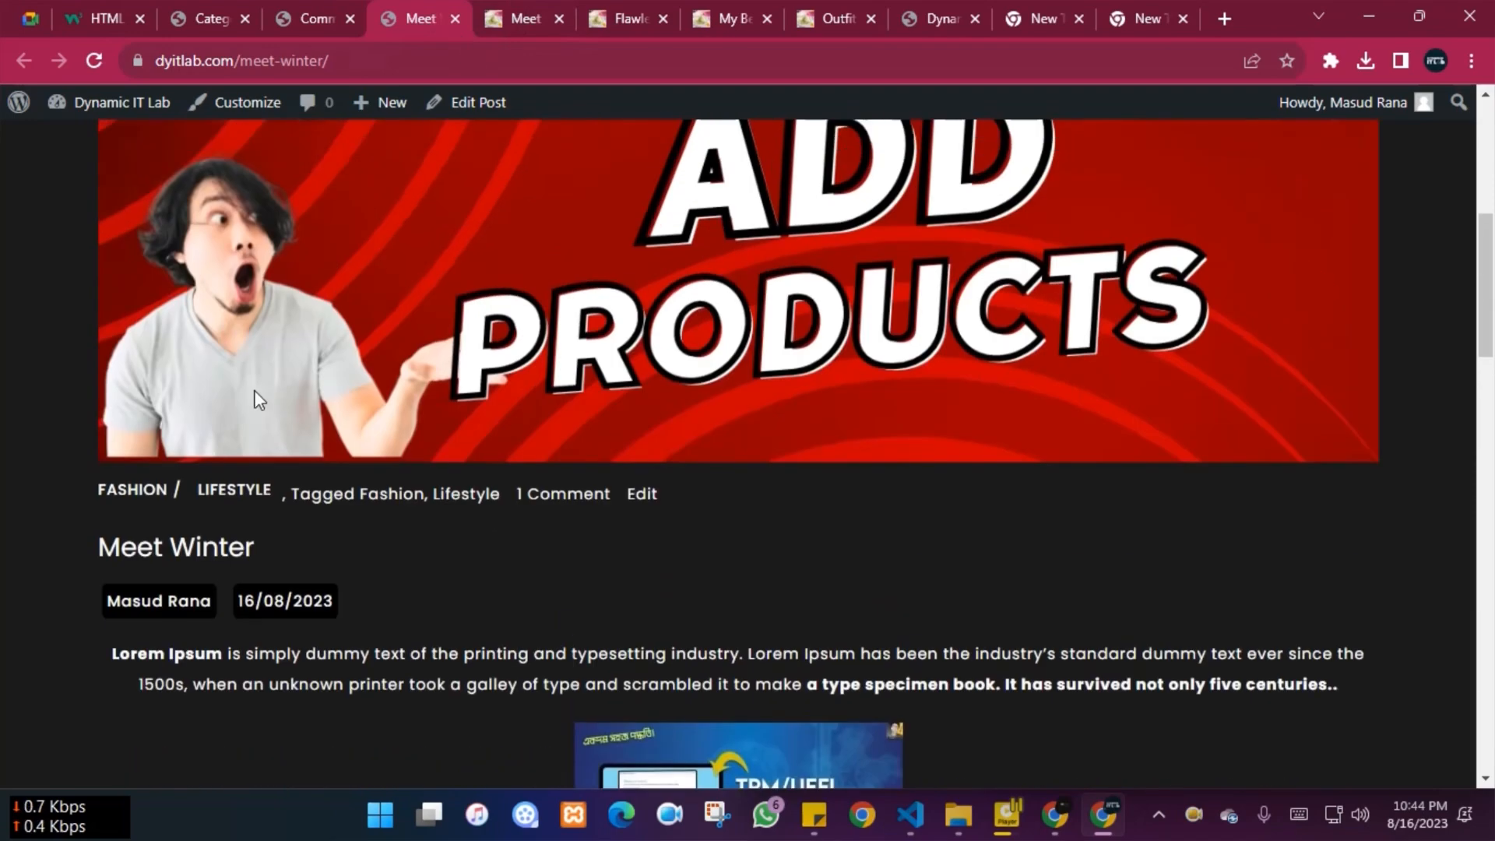
left_click(495, 4)
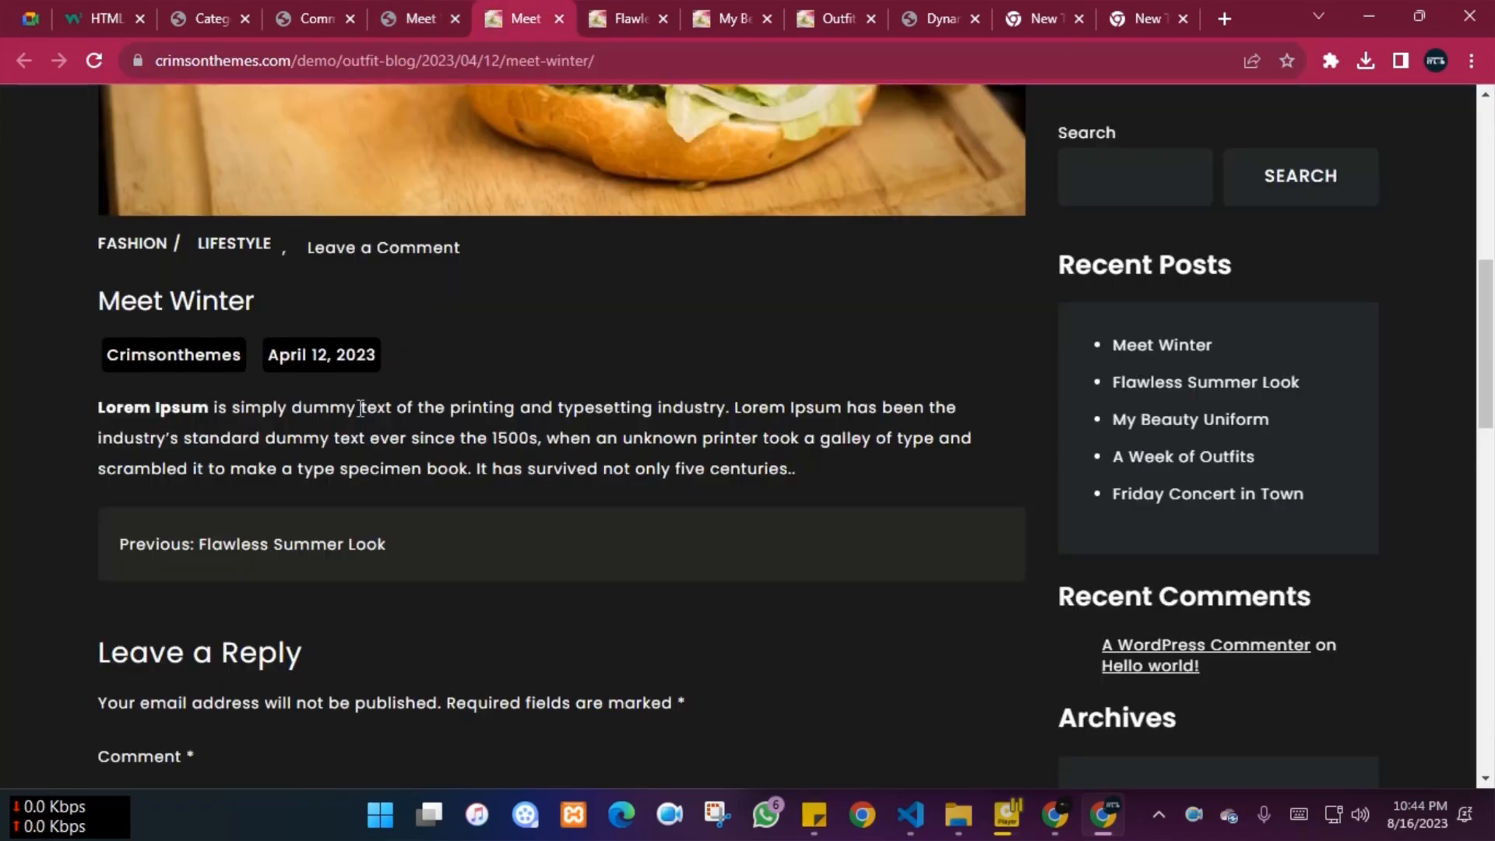
scroll(360, 408, "up", 7)
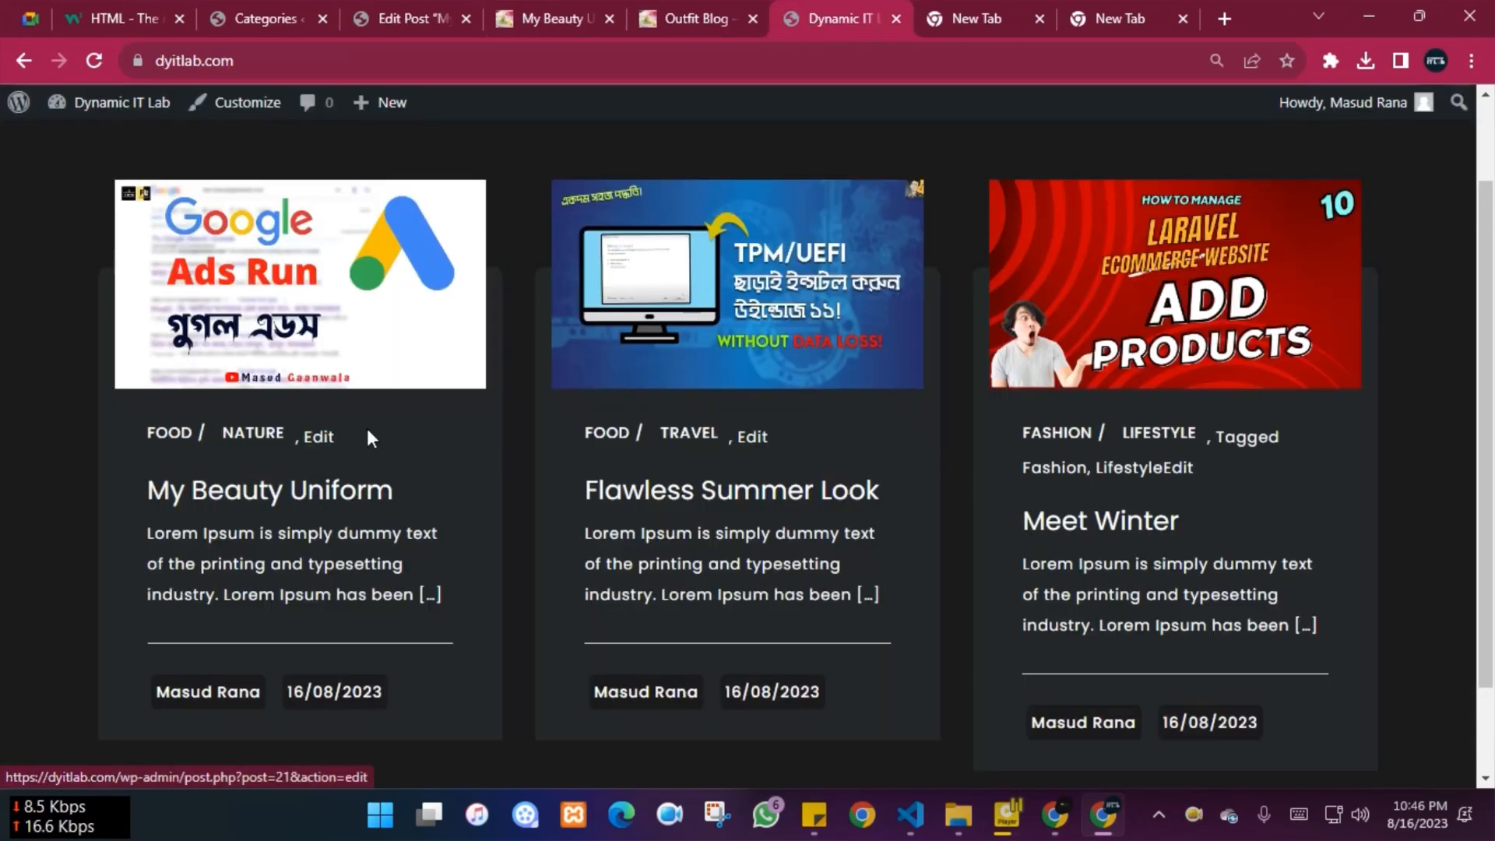
scroll(163, 539, "up", 1)
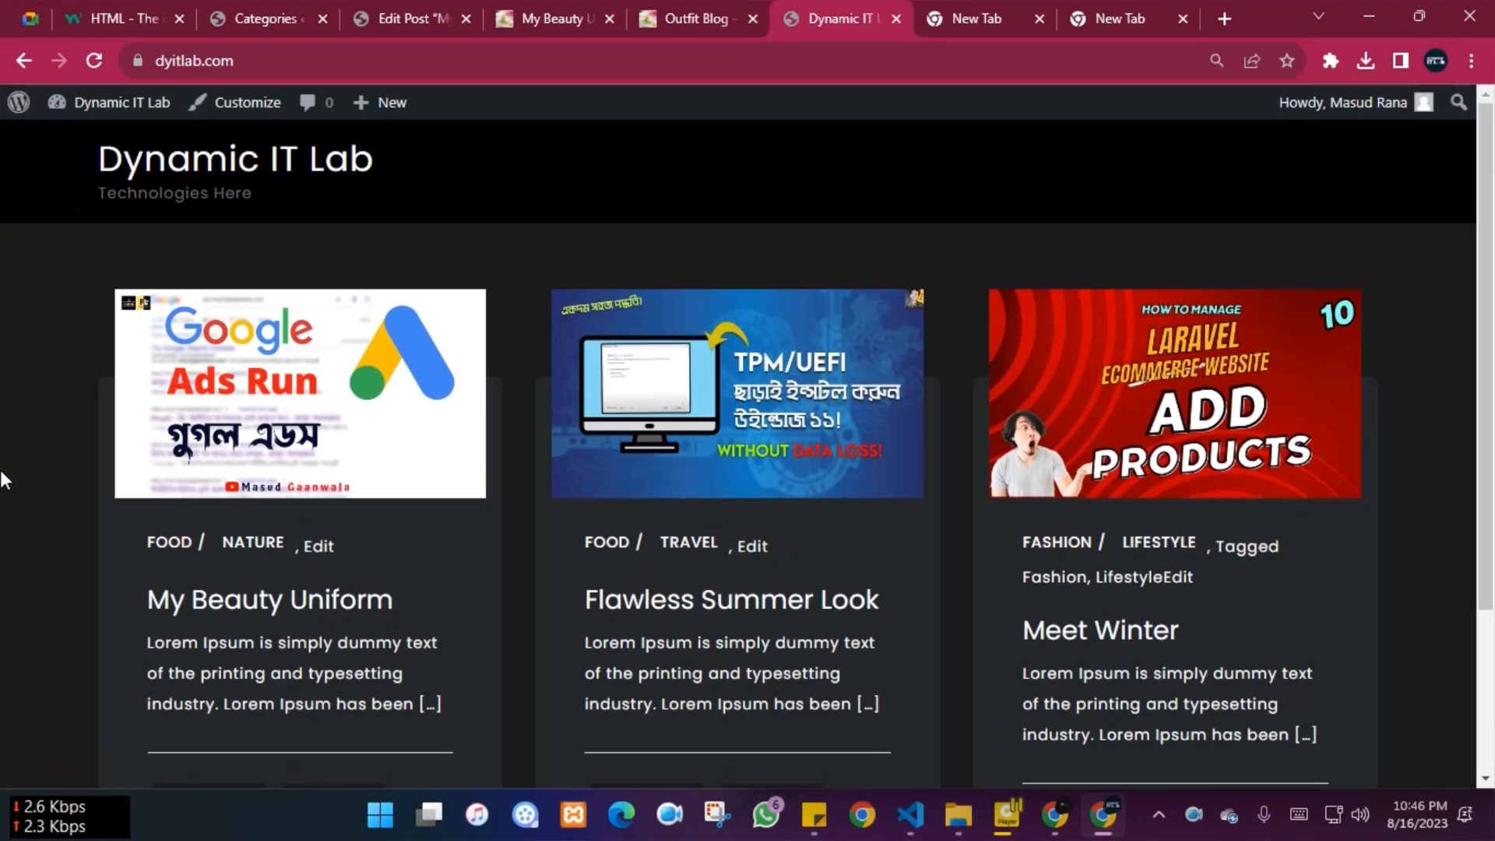
scroll(701, 529, "down", 3)
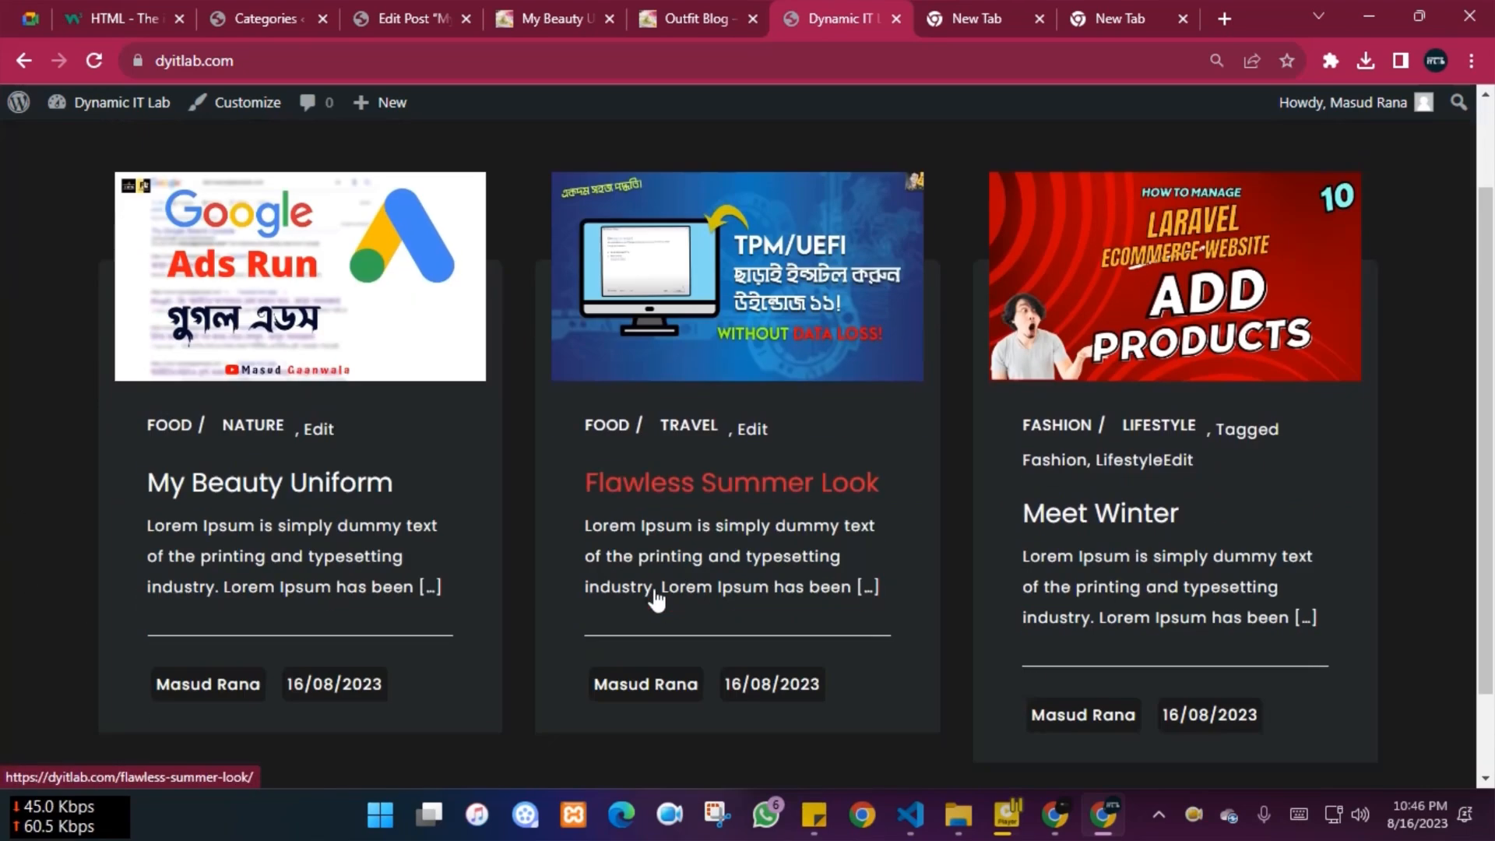
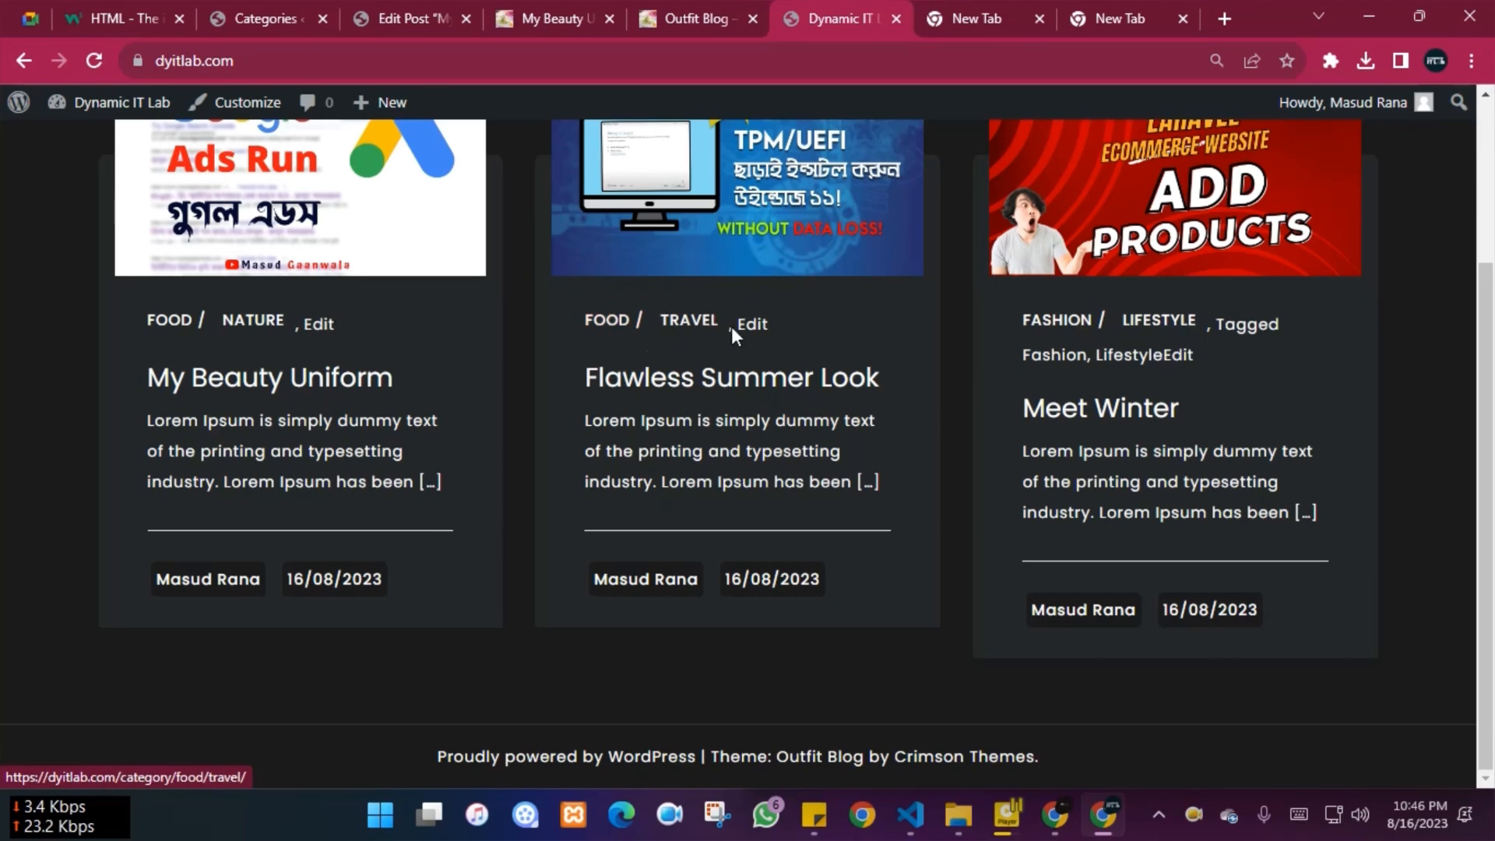
In the window with the comment error page, strip the path and load the site's home page
left_click(1047, 812)
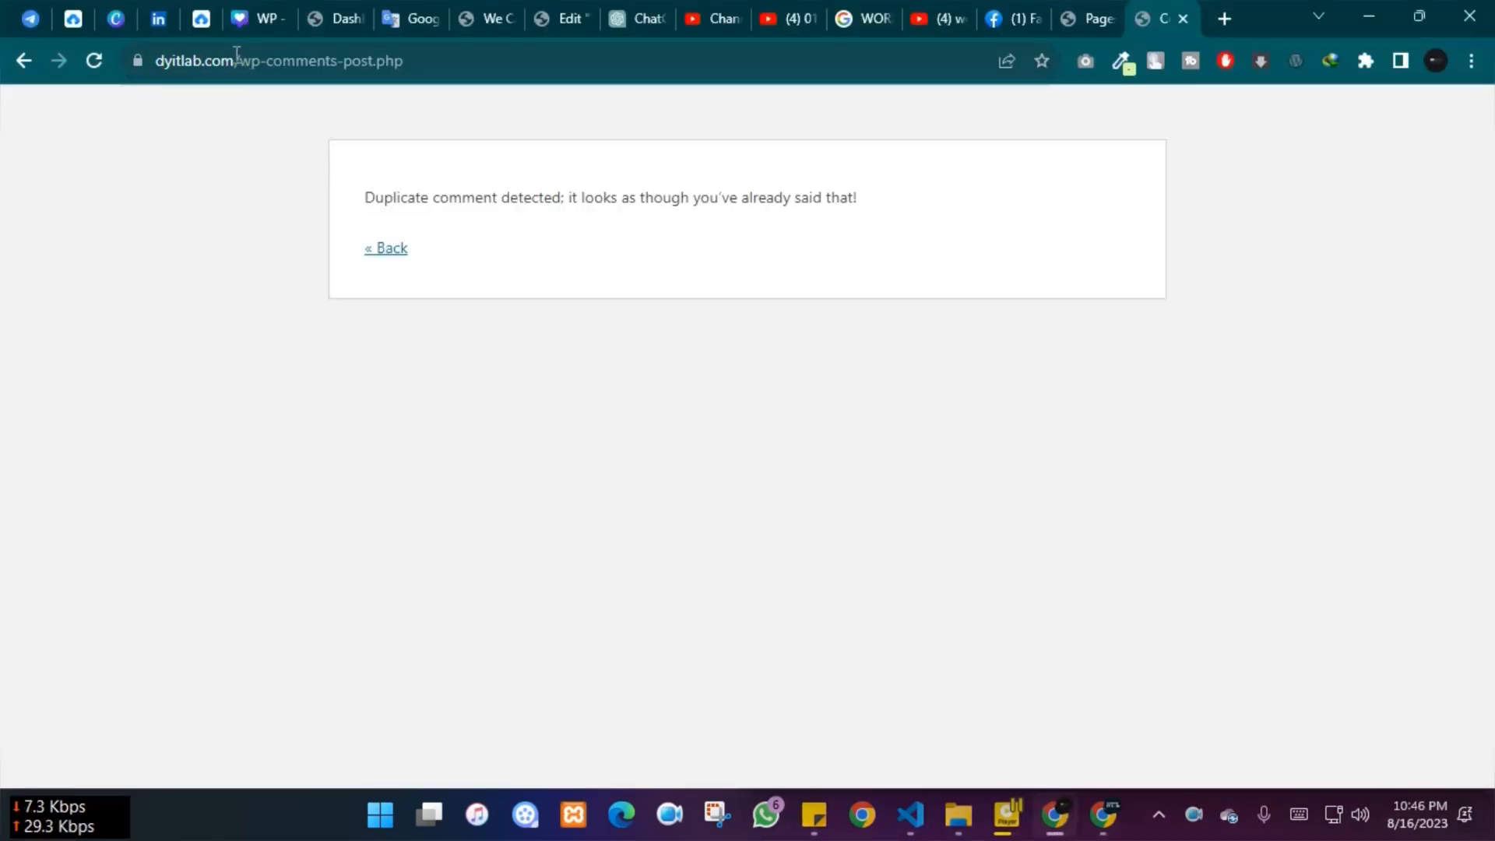
left_click_drag(239, 53, 714, 57)
key("BackSpace")
key("Return")
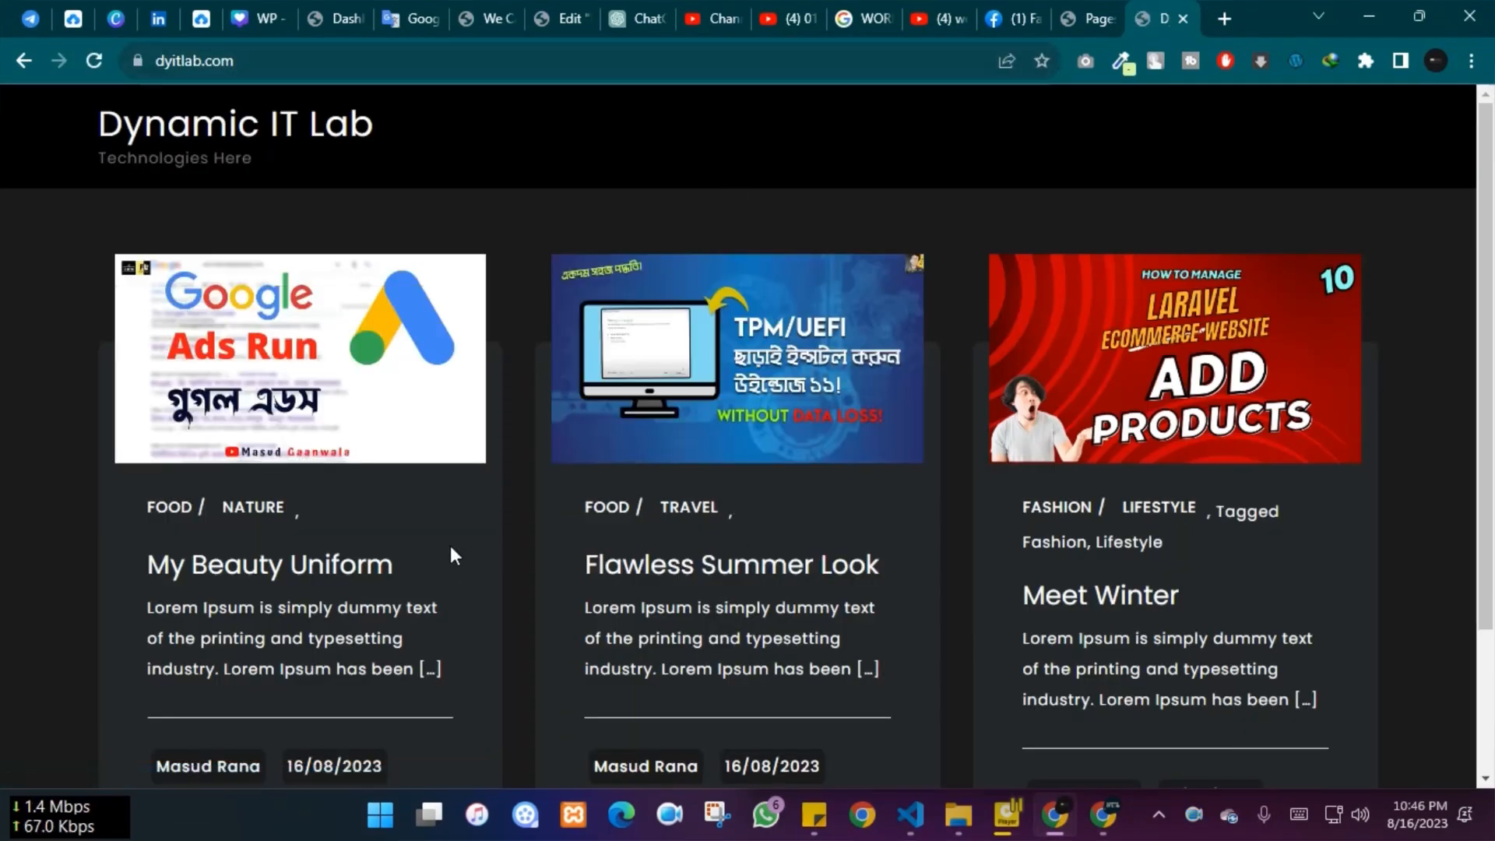
Open the My Beauty Uniform post from the home page and scroll through it
scroll(493, 547, "down", 3)
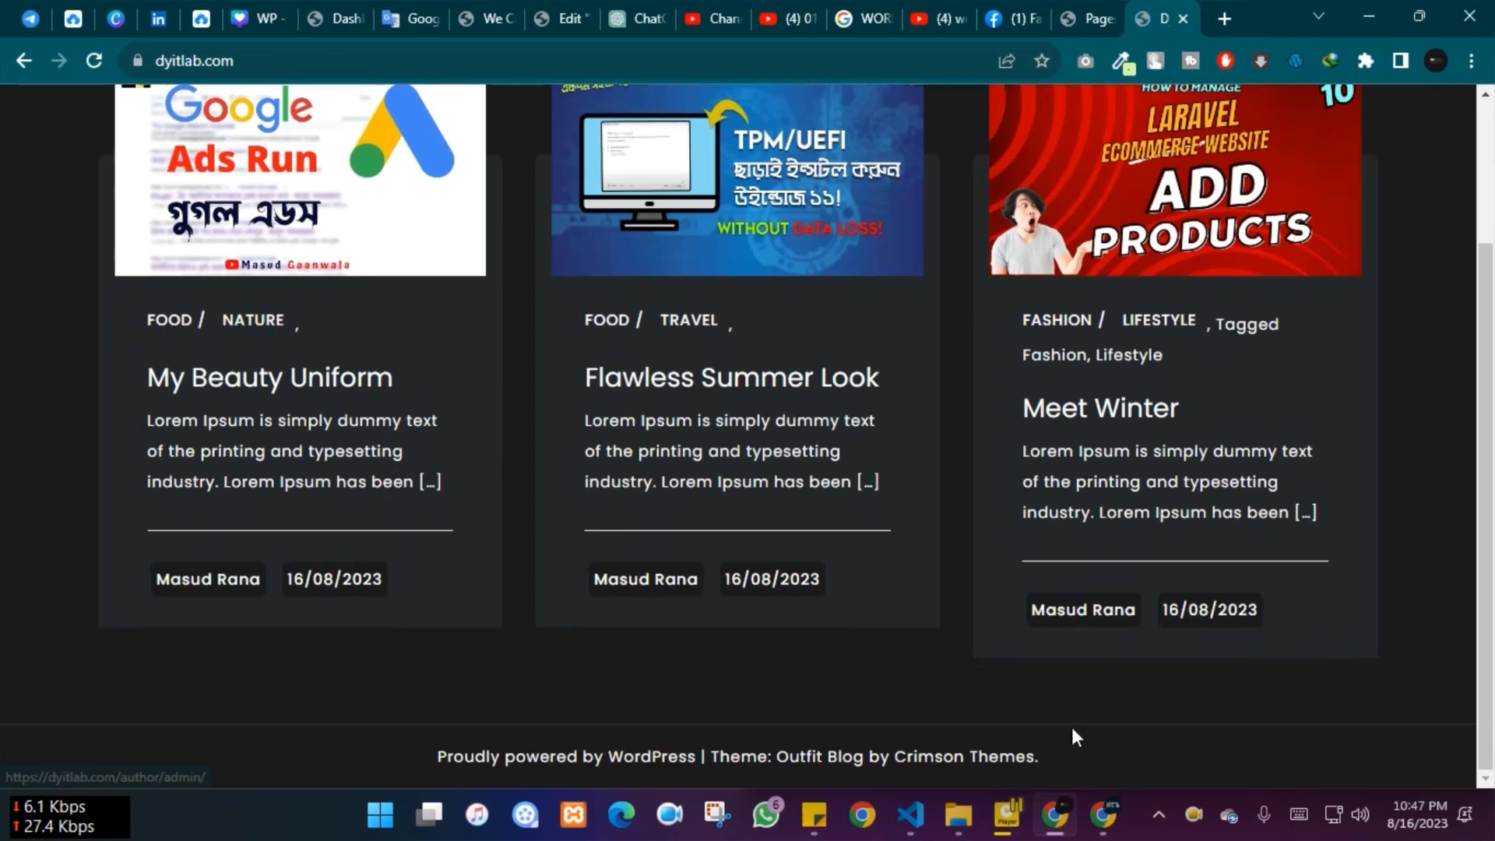
scroll(466, 419, "up", 3)
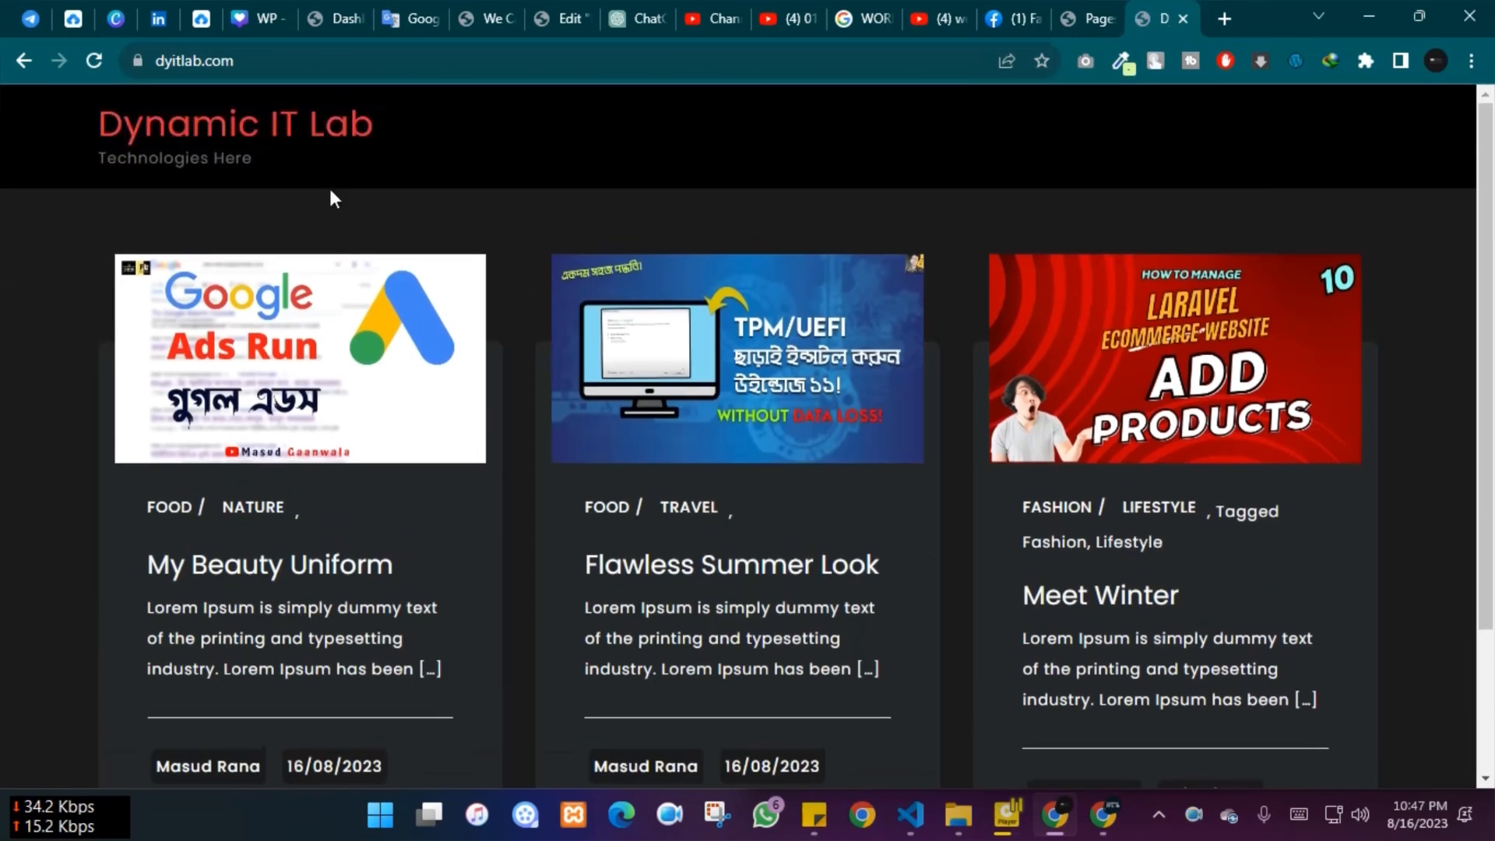
scroll(366, 474, "down", 3)
left_click(221, 382)
scroll(1440, 370, "down", 10)
scroll(1435, 377, "down", 10)
scroll(1245, 482, "down", 2)
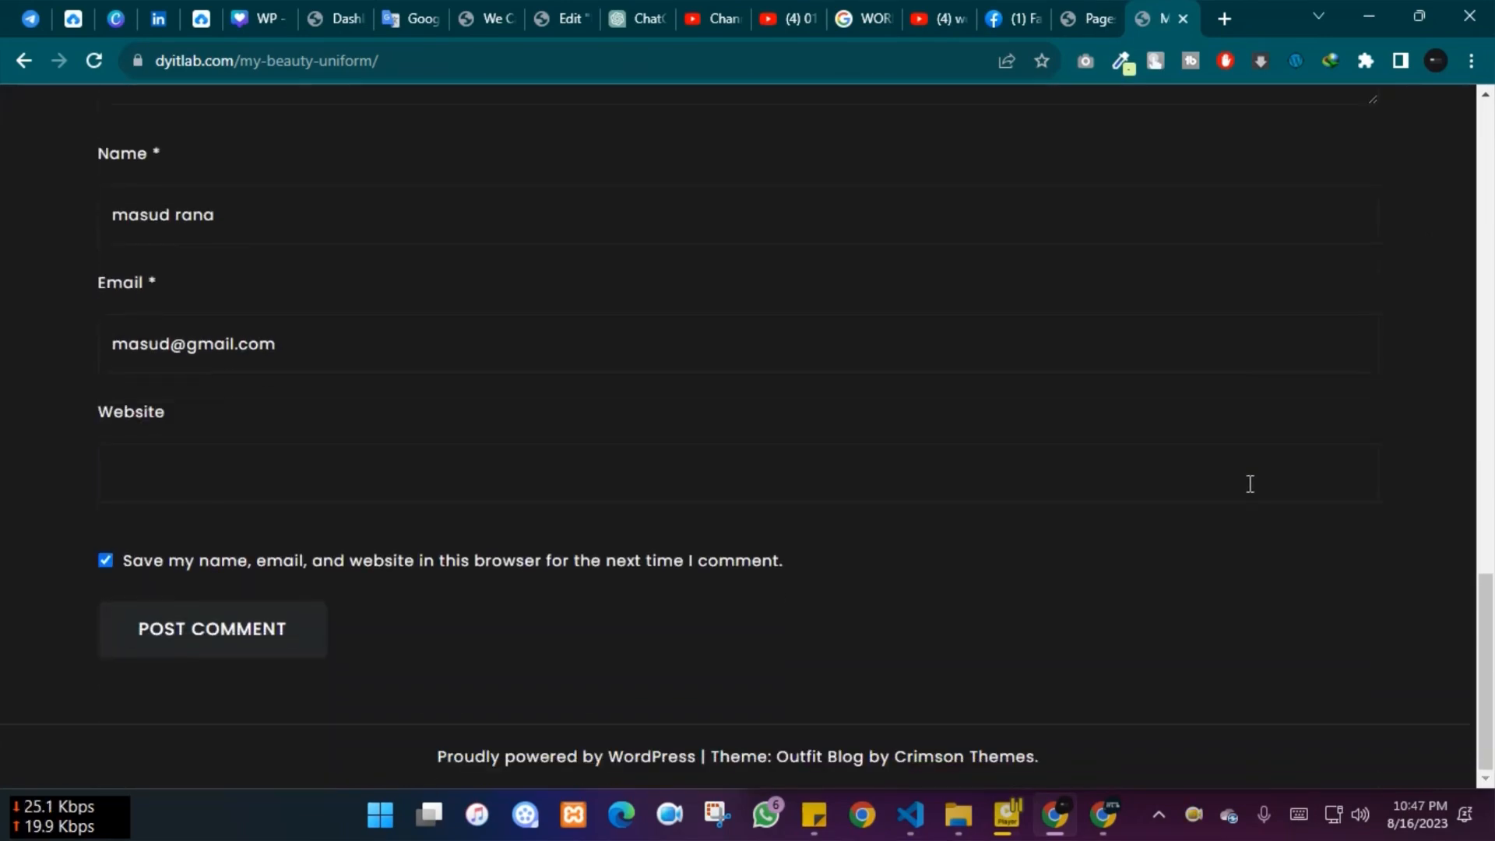
scroll(1249, 484, "up", 20)
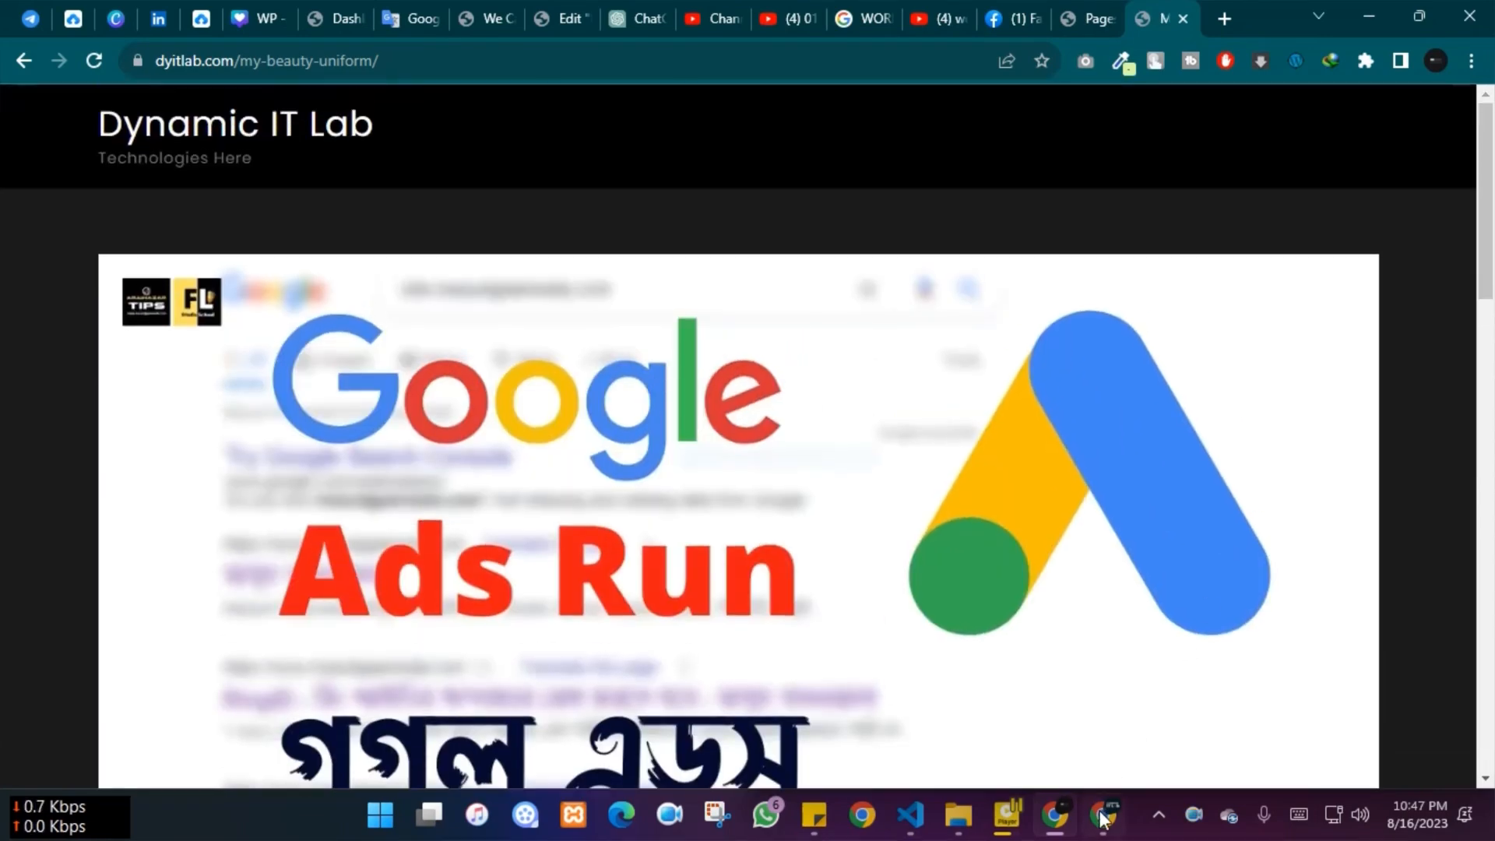
Glance at the Outfit Blog theme demo, then return to the My Beauty Uniform Edit Post screen
left_click(1102, 815)
scroll(373, 522, "up", 3)
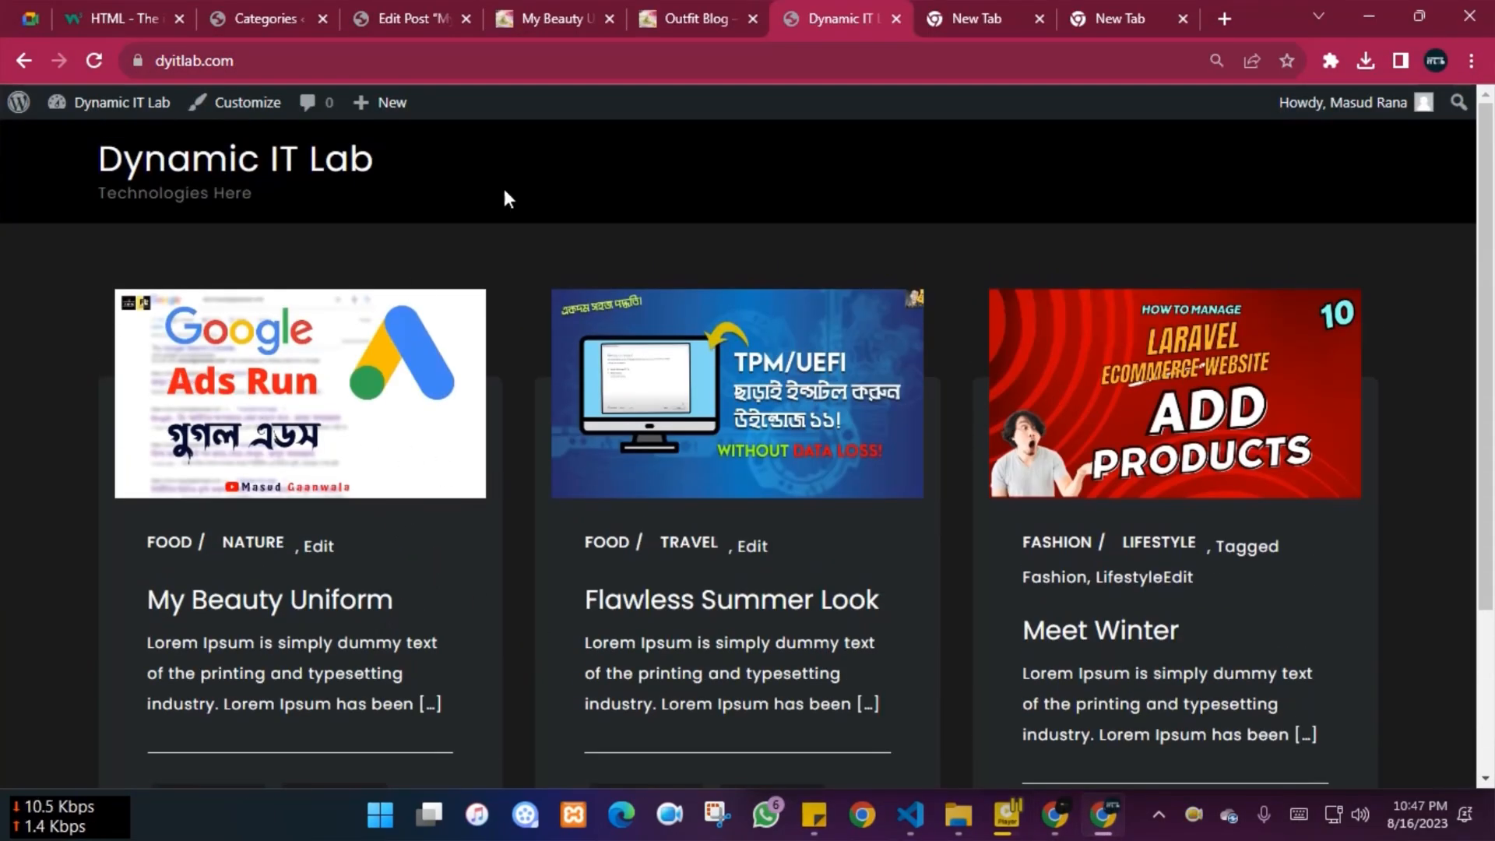
left_click(688, 8)
scroll(882, 634, "up", 1)
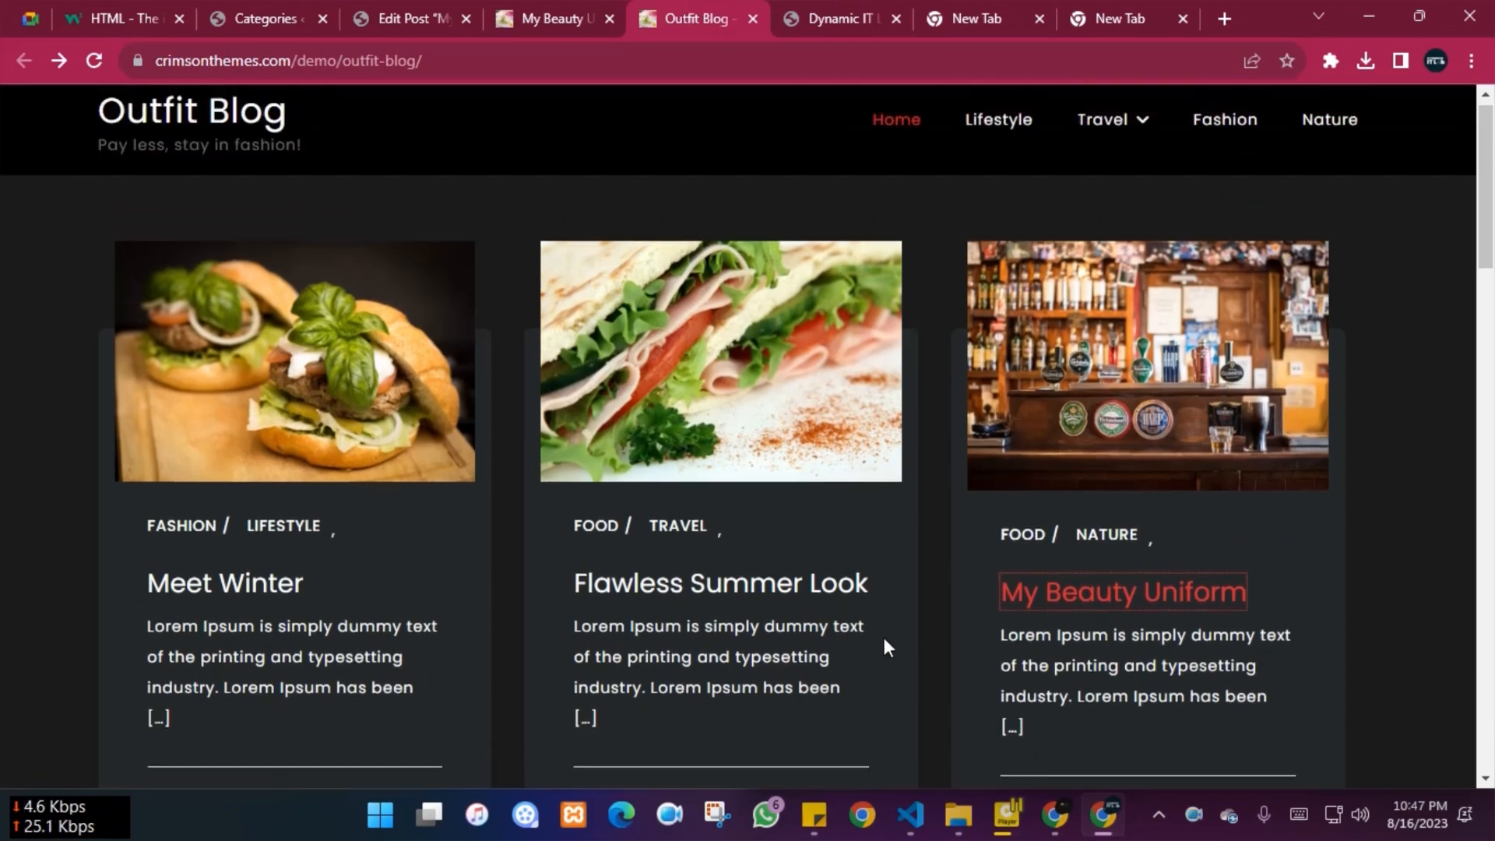
scroll(881, 620, "down", 3)
scroll(885, 619, "up", 4)
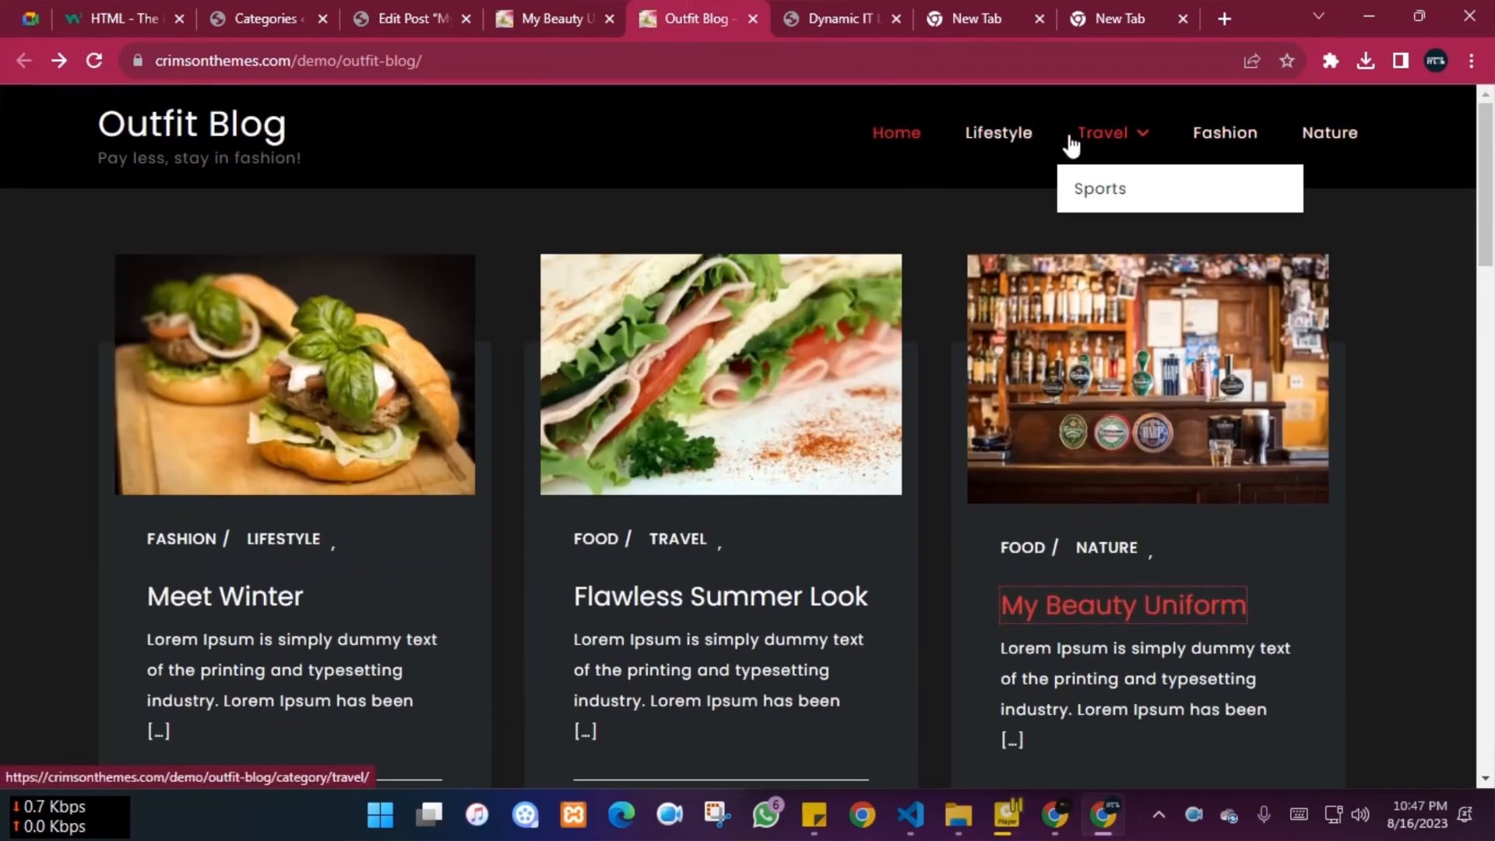
left_click(838, 19)
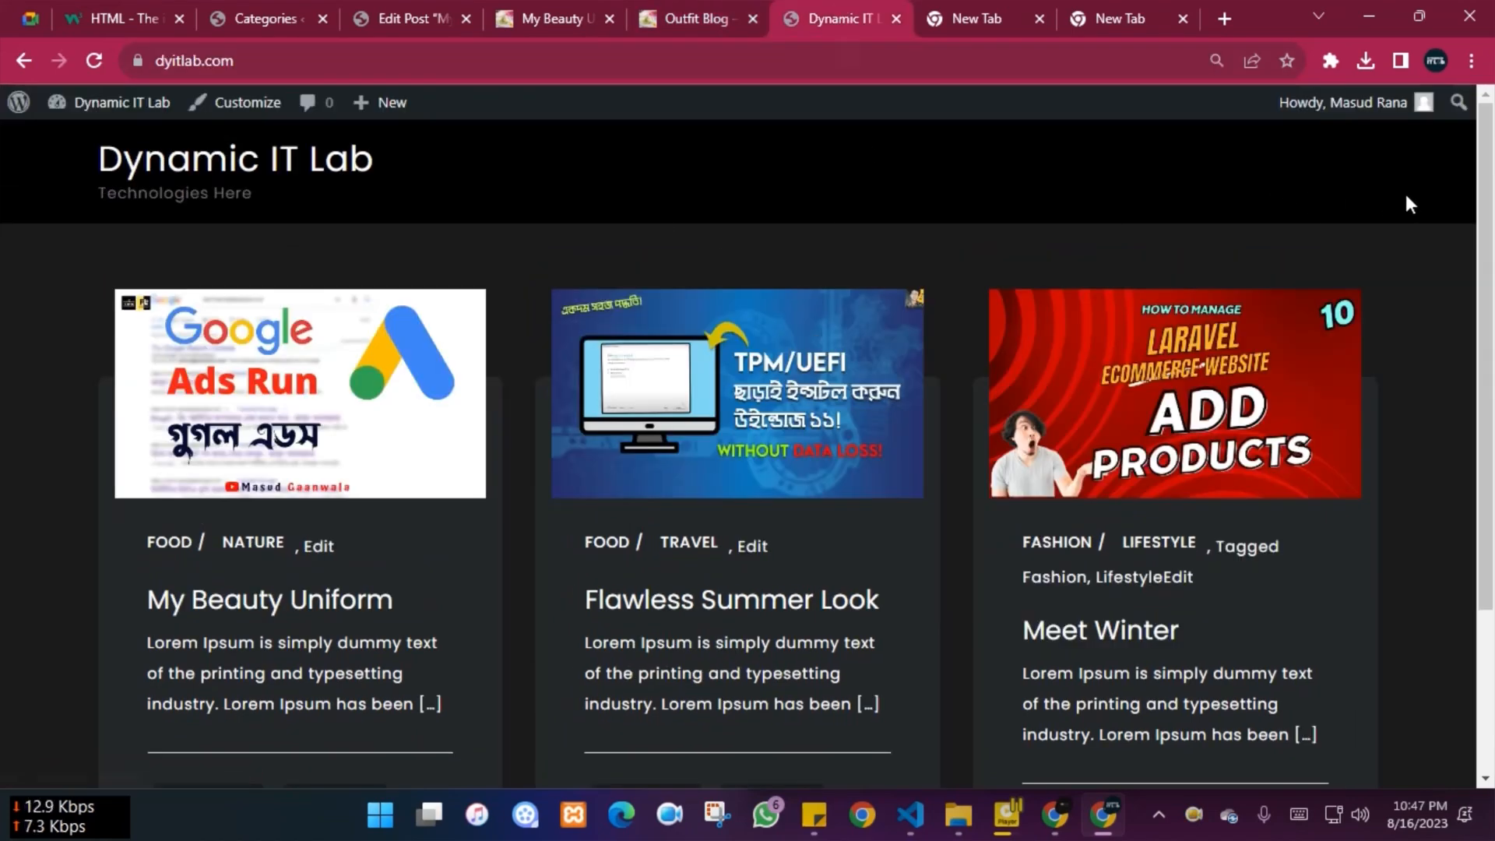
left_click(402, 8)
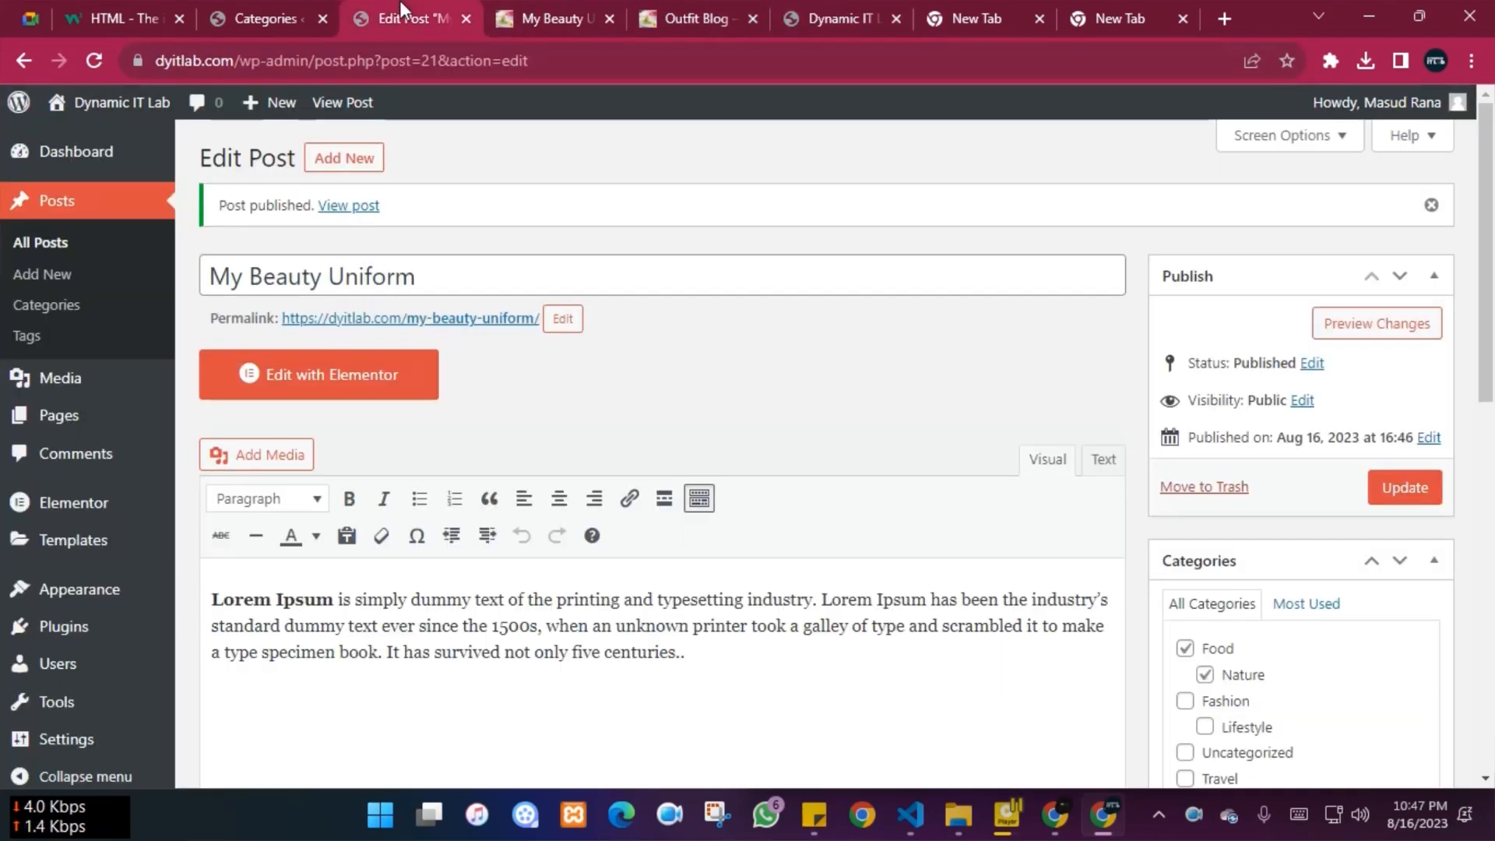